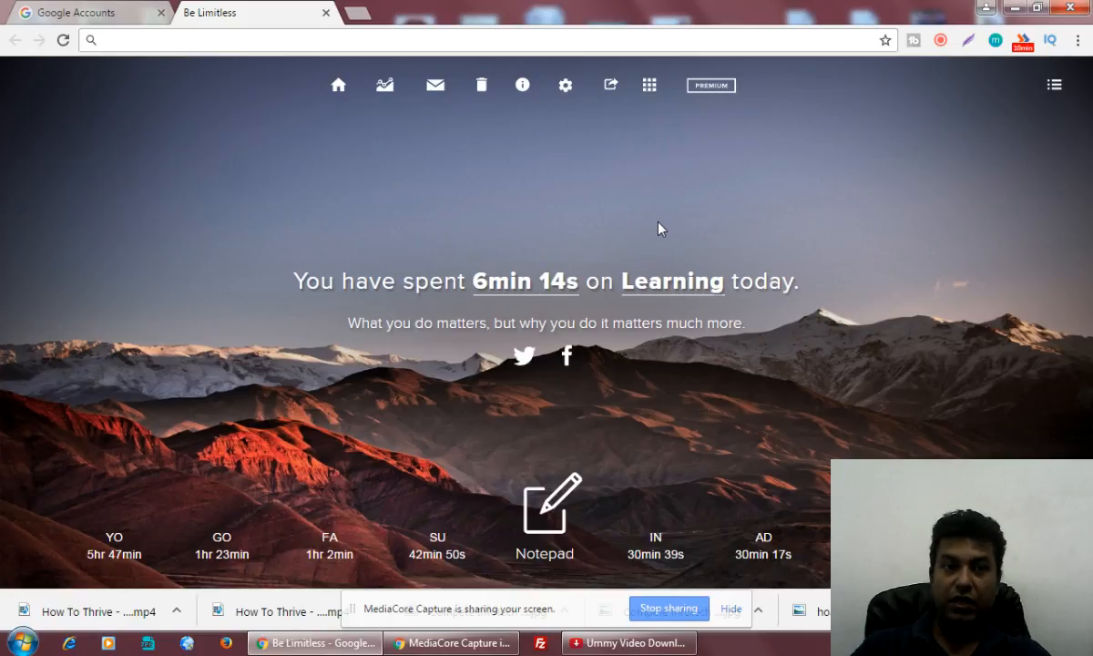
# - Search Google for 'hotels in kolkata'
pyautogui.click(349, 39)
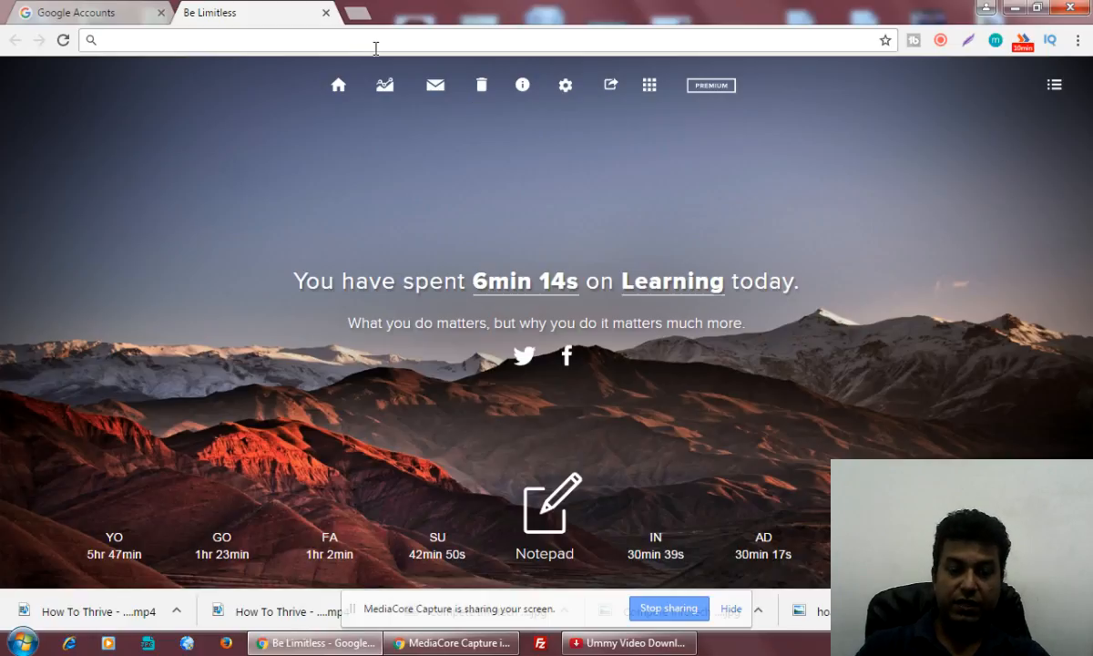
pyautogui.write('hotels')
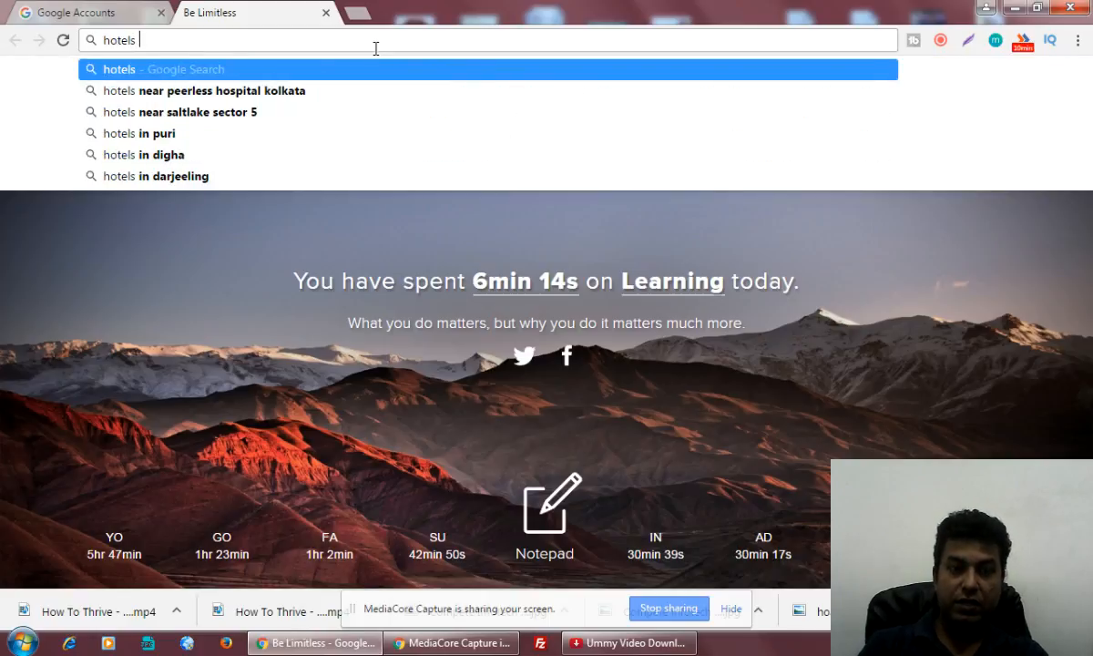
pyautogui.write(' in kolkata')
pyautogui.press('Return')
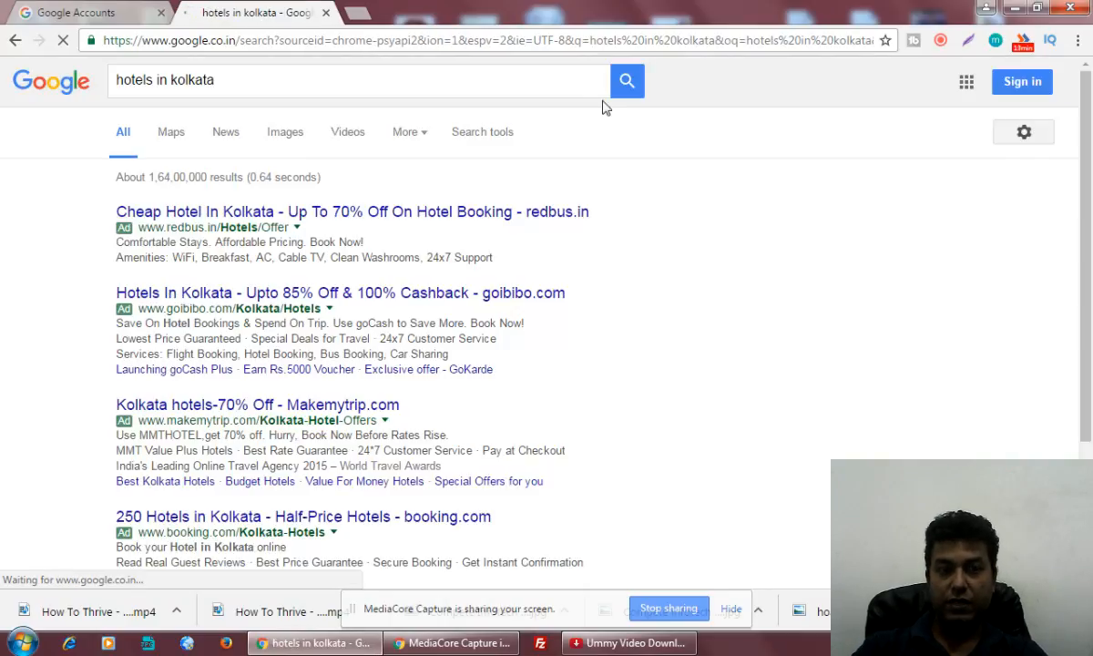
# - Look over the hotel map and listings, then select 'hotels' in the query
pyautogui.scroll(-5, 394, 357)
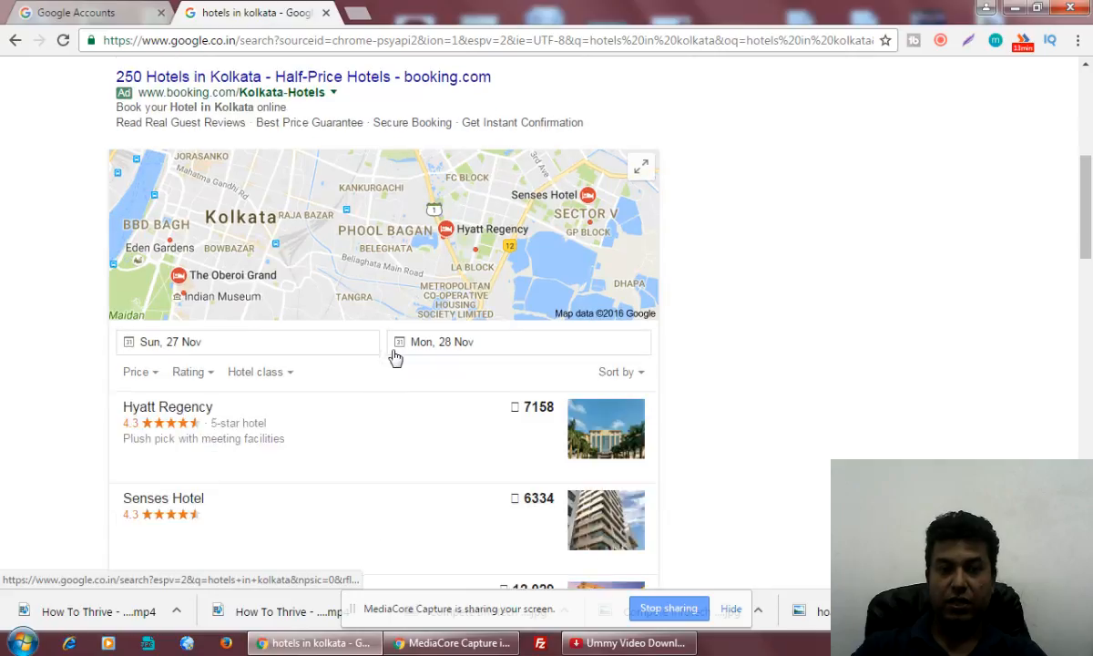
pyautogui.scroll(-3, 209, 373)
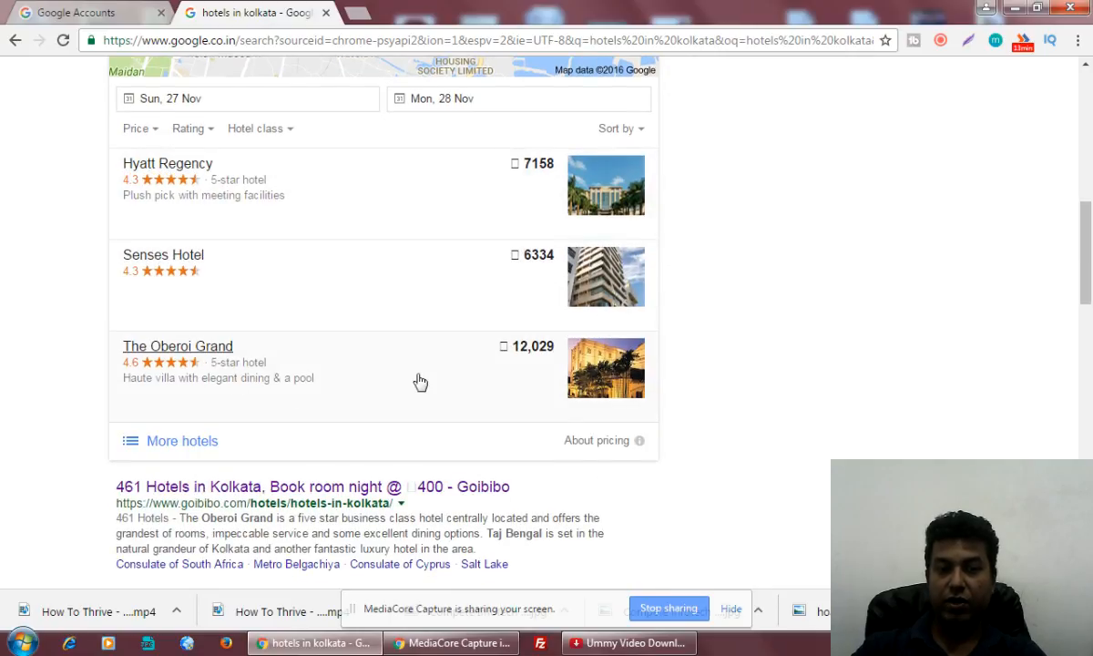
pyautogui.scroll(2, 420, 382)
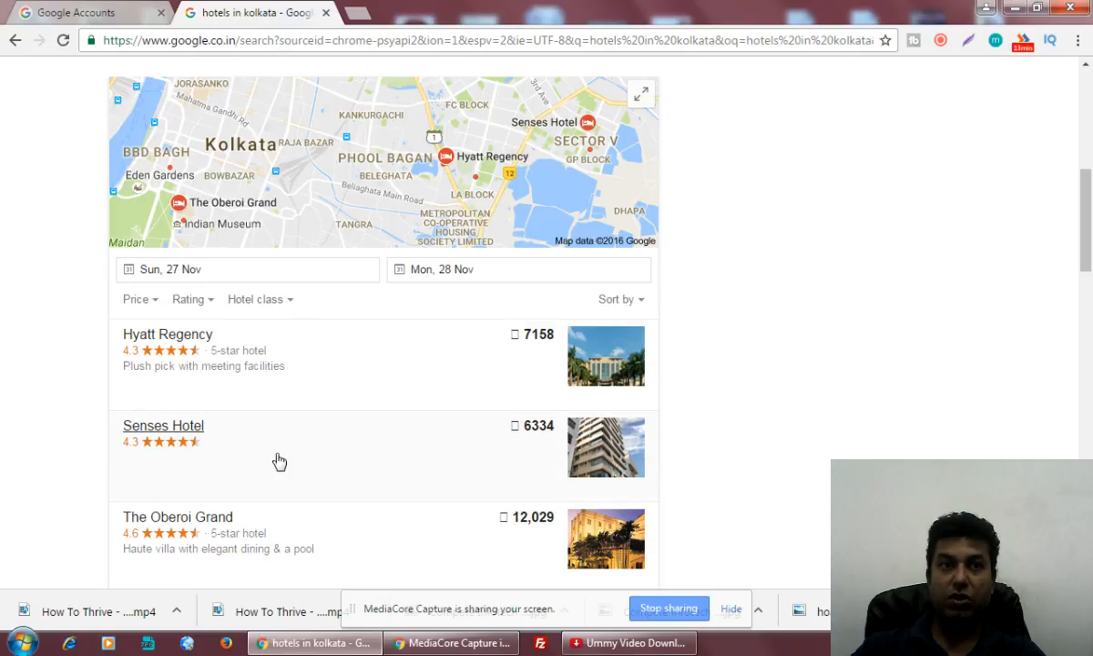
pyautogui.scroll(-2, 279, 460)
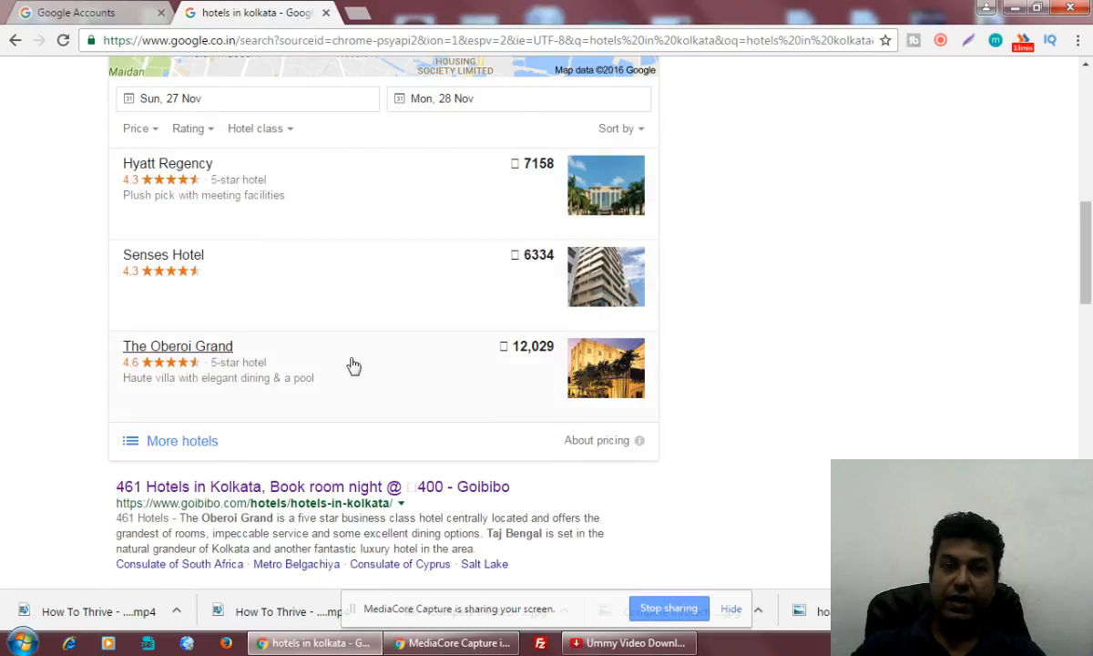
pyautogui.scroll(5, 351, 373)
pyautogui.scroll(3, 350, 379)
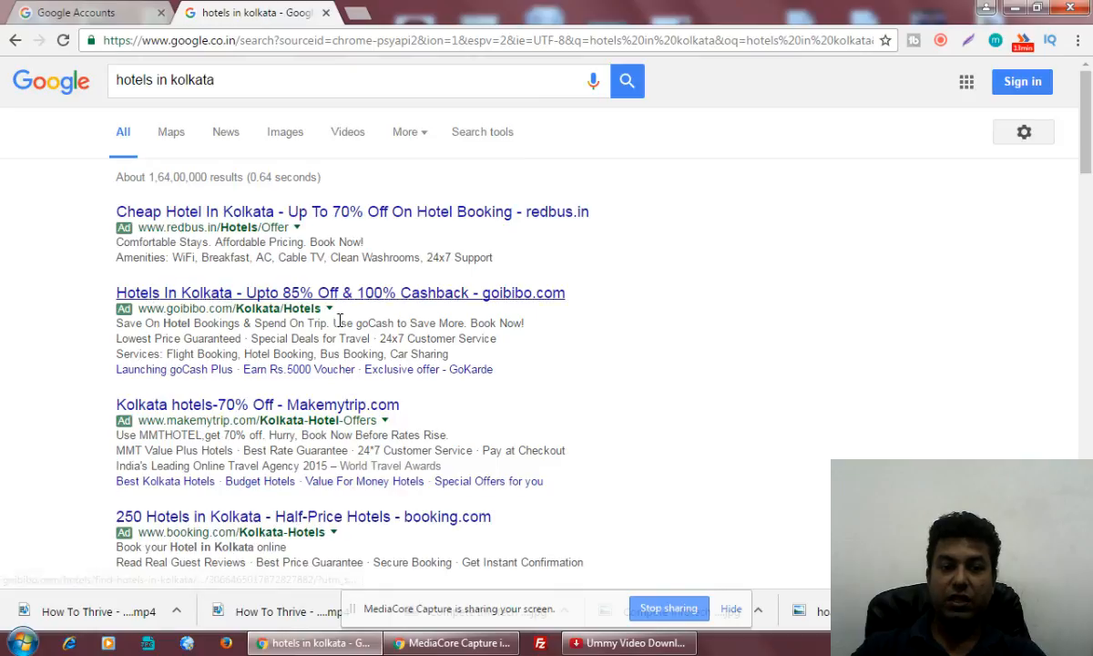
pyautogui.scroll(-5, 320, 434)
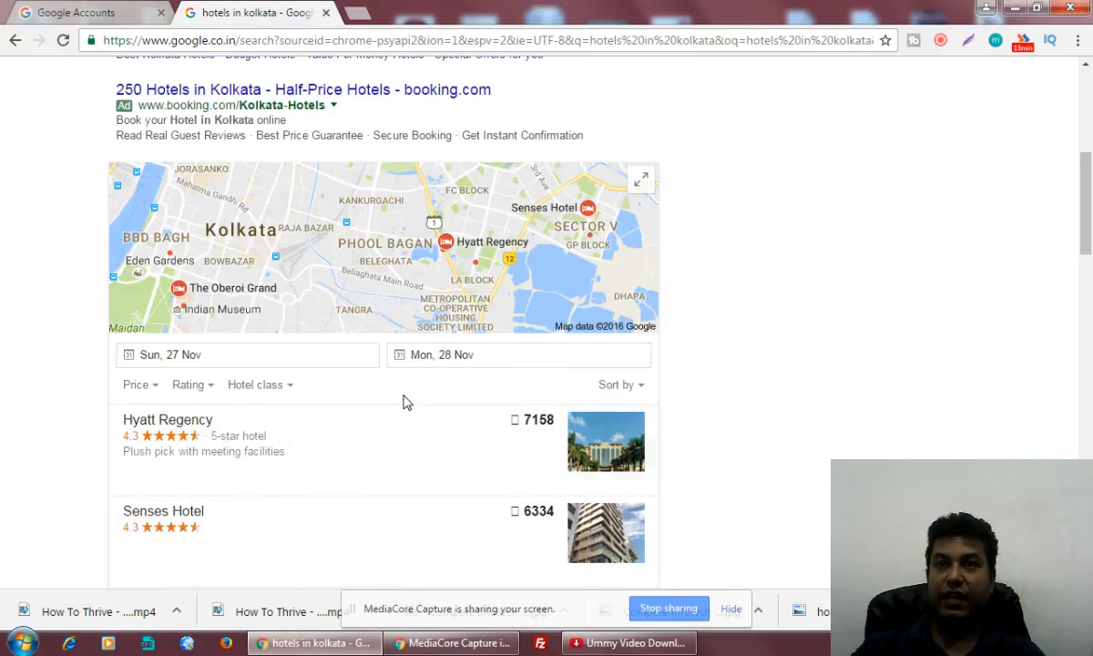
pyautogui.scroll(-1, 406, 402)
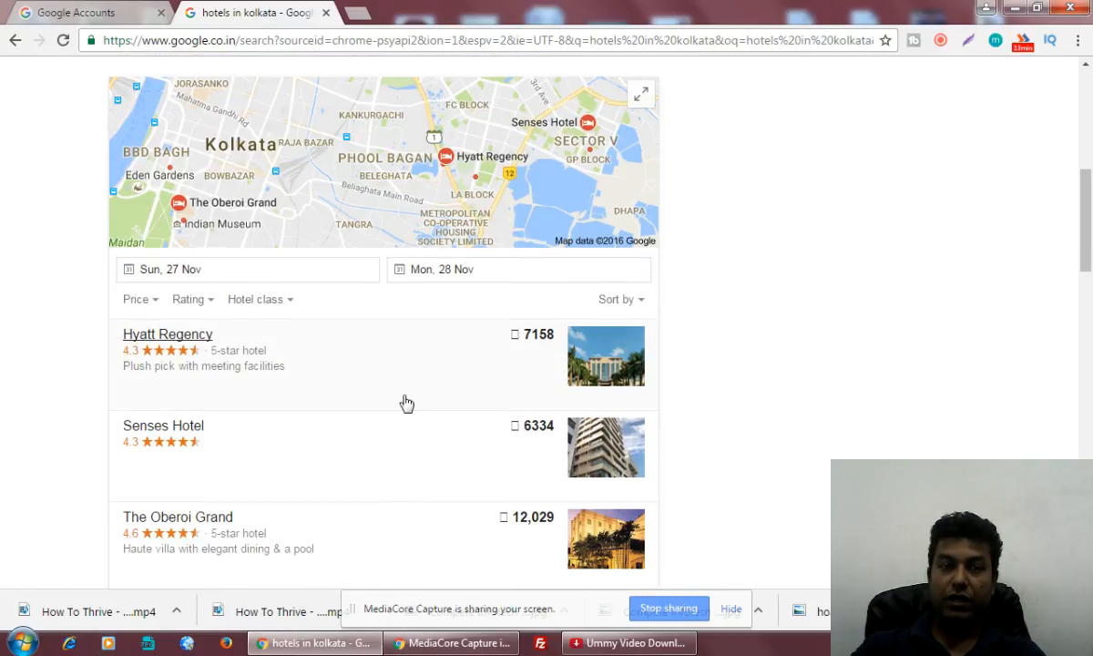
pyautogui.scroll(-2, 406, 403)
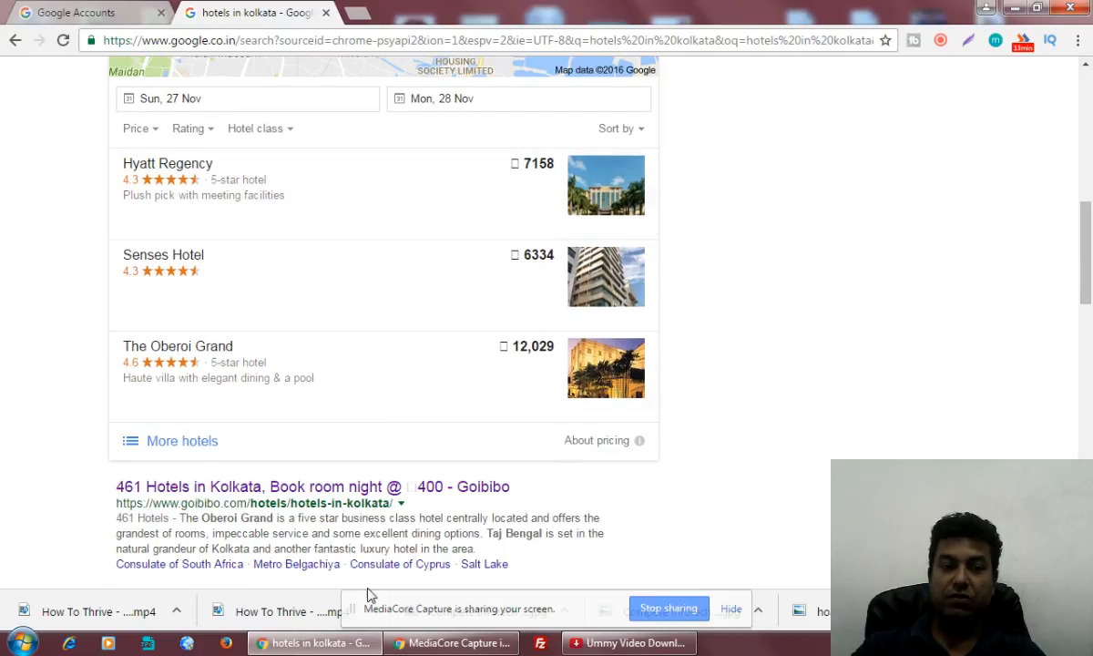
pyautogui.scroll(2, 209, 354)
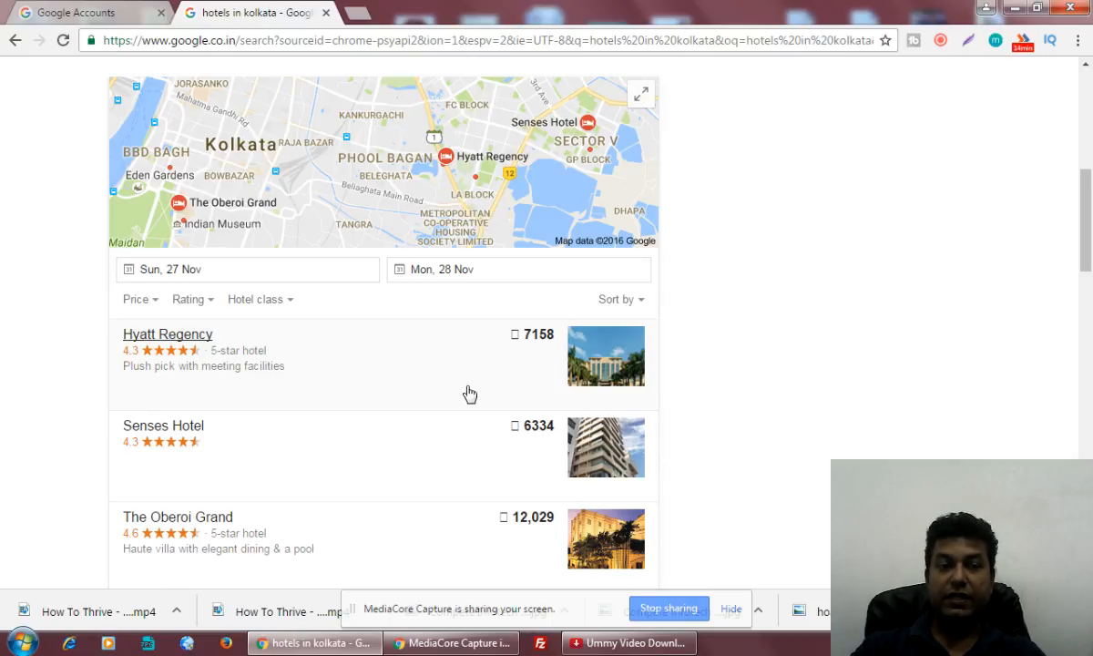
pyautogui.scroll(8, 429, 391)
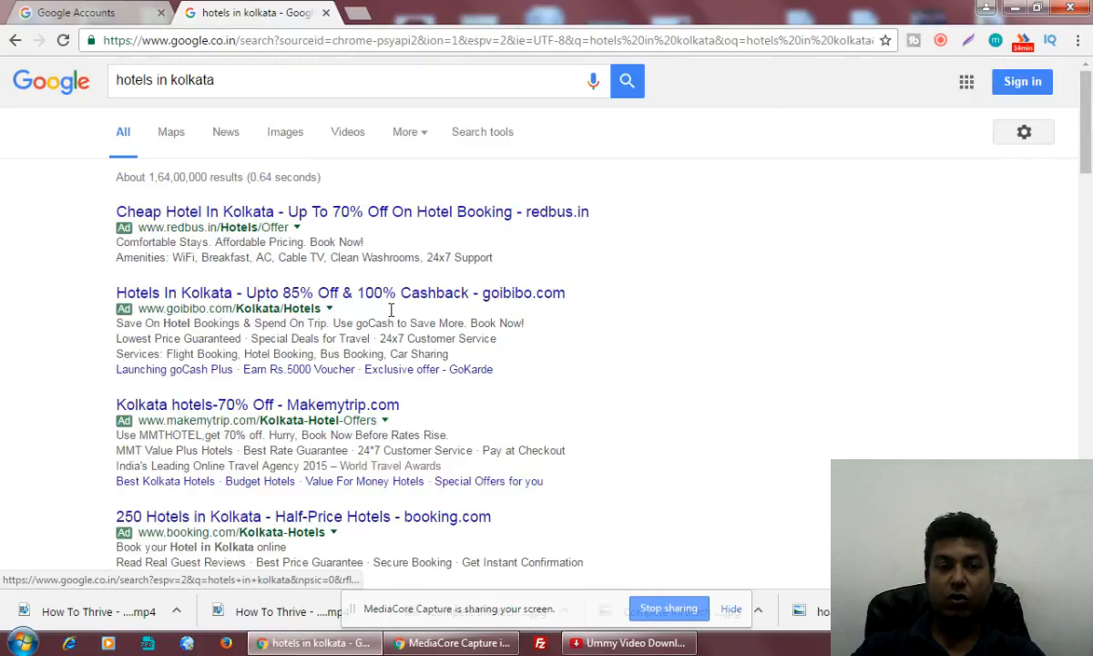
pyautogui.doubleClick(157, 80)
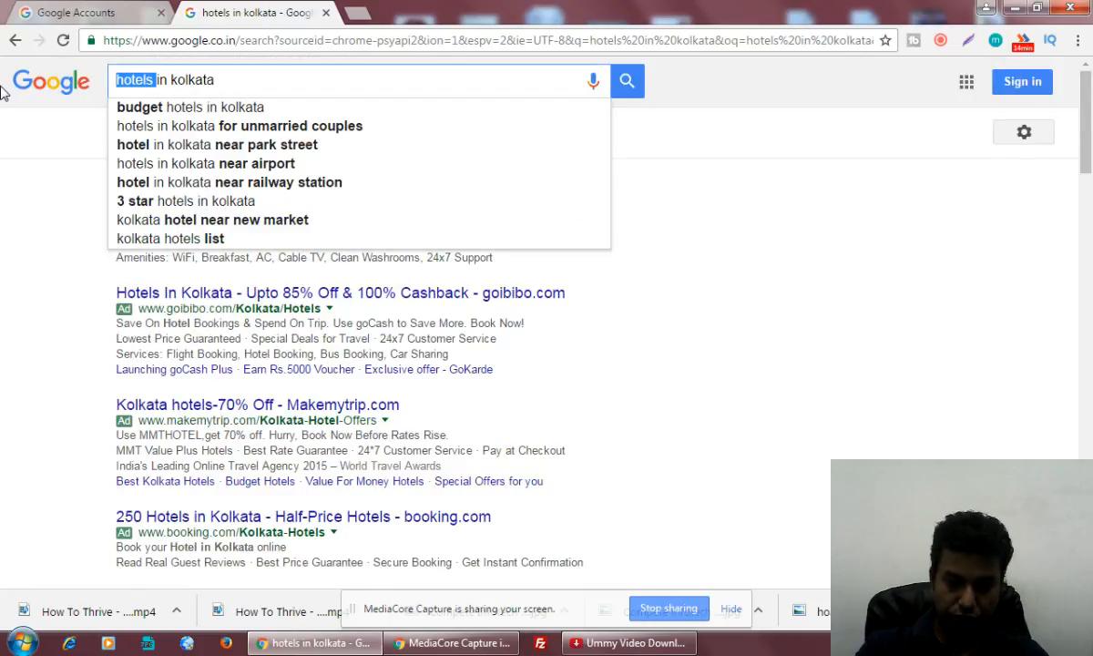
# - Change the query to 'salon in kolkata' and browse the local salon map and listings
pyautogui.write('salon')
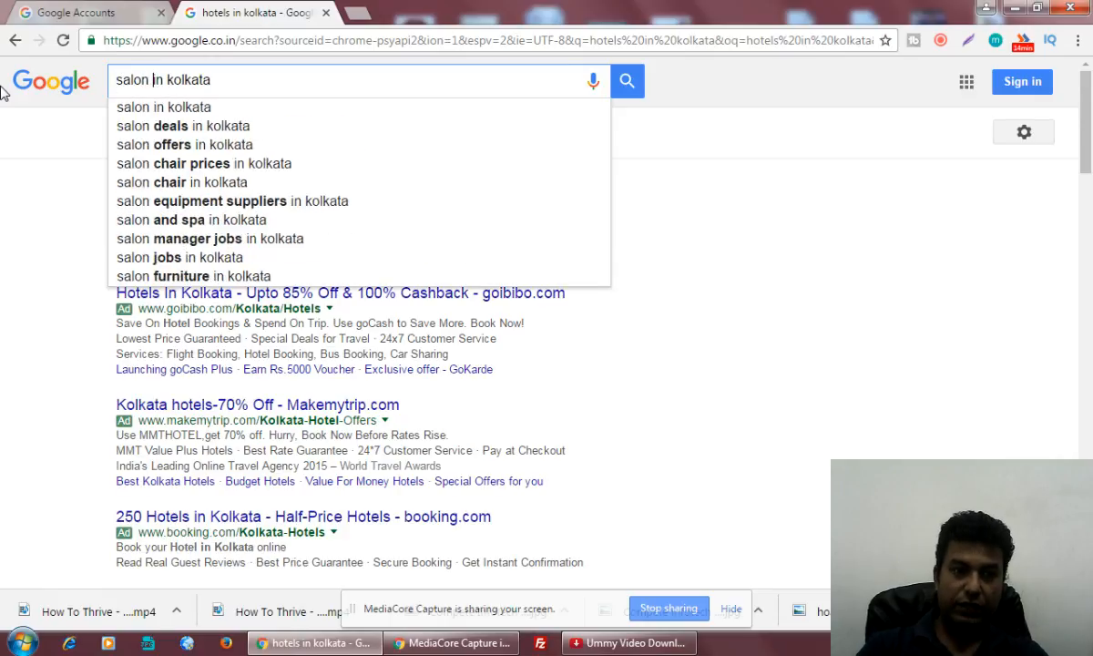
pyautogui.press('Return')
pyautogui.scroll(-3, 681, 395)
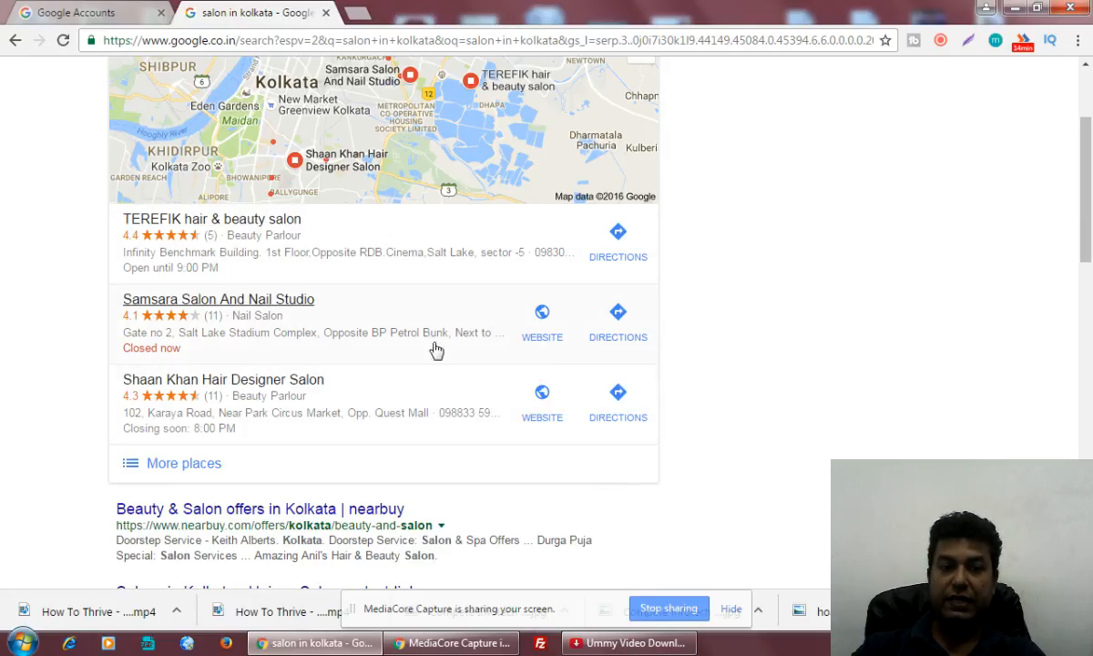
pyautogui.scroll(3, 426, 402)
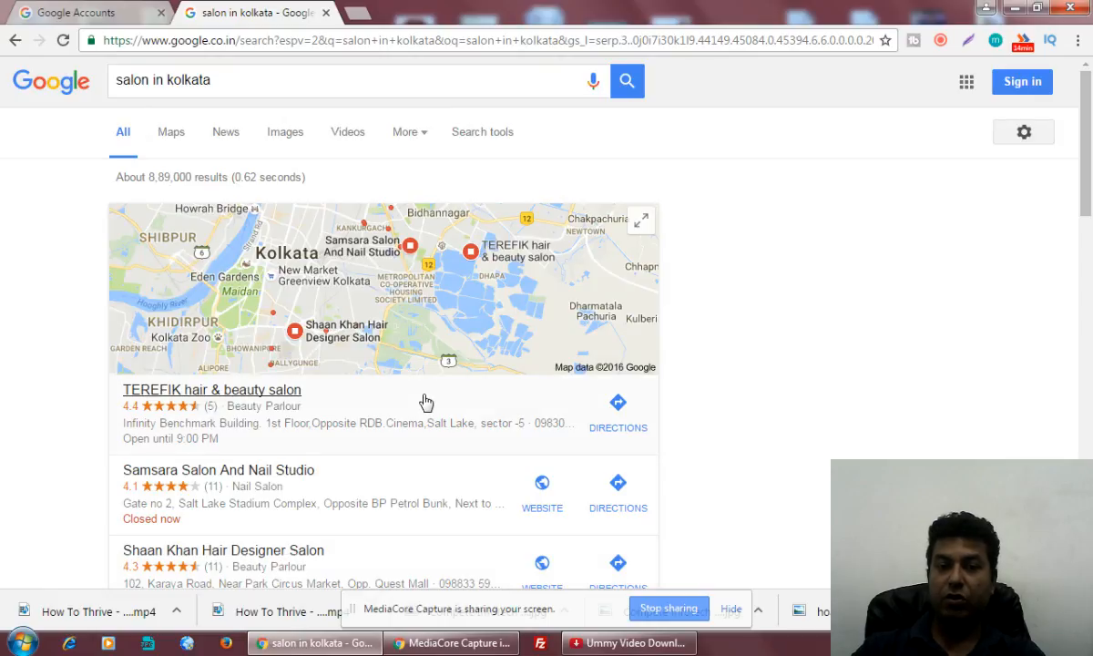
pyautogui.scroll(-4, 312, 303)
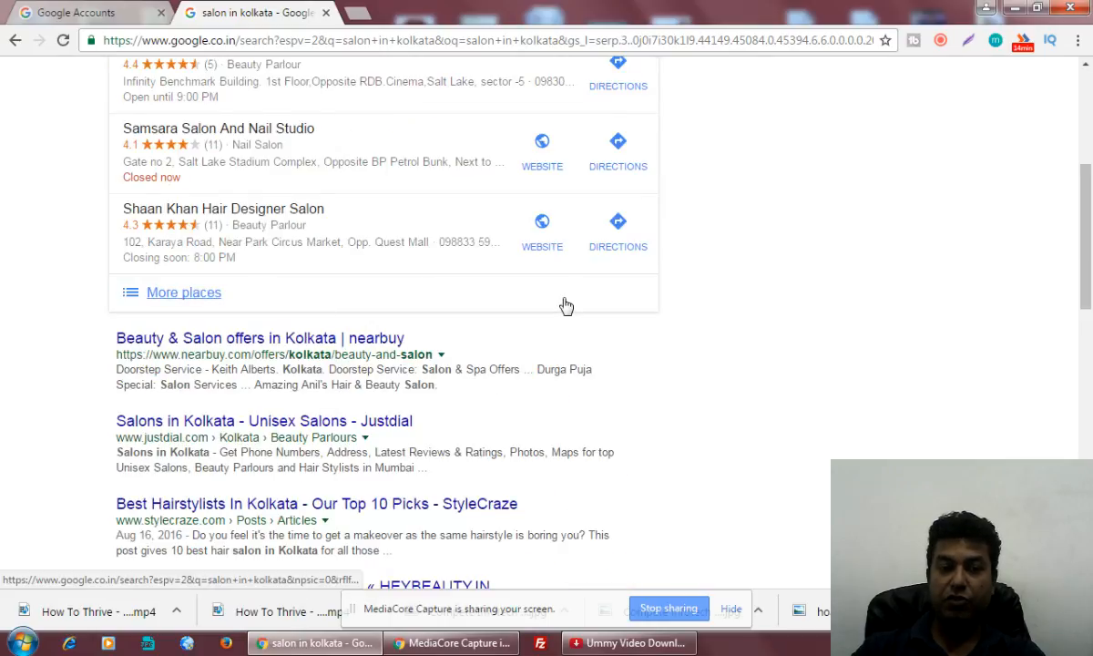
pyautogui.scroll(4, 563, 306)
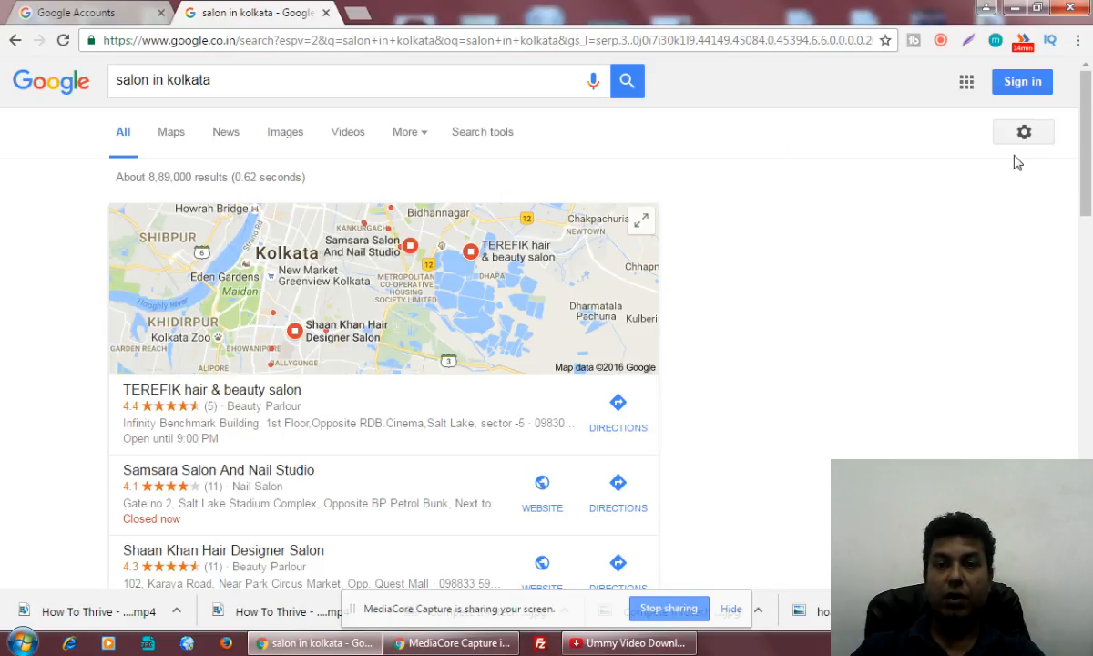
pyautogui.click(1012, 84)
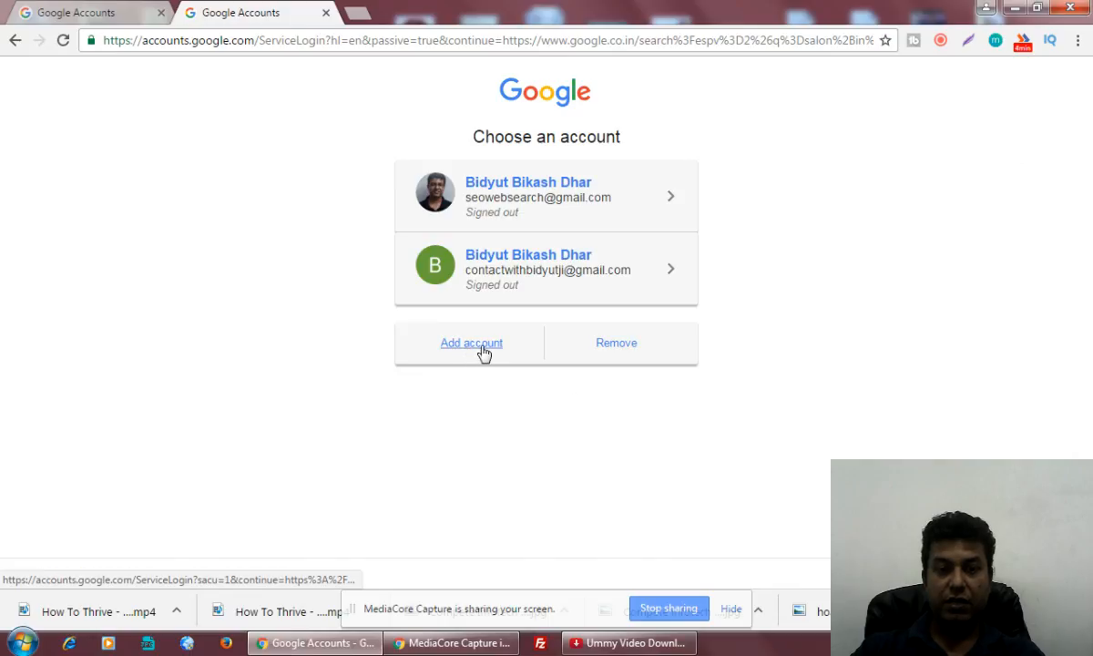
# - Start a new Google account with first name 'Compete Infotech' and last name 'Academy'
pyautogui.click(471, 345)
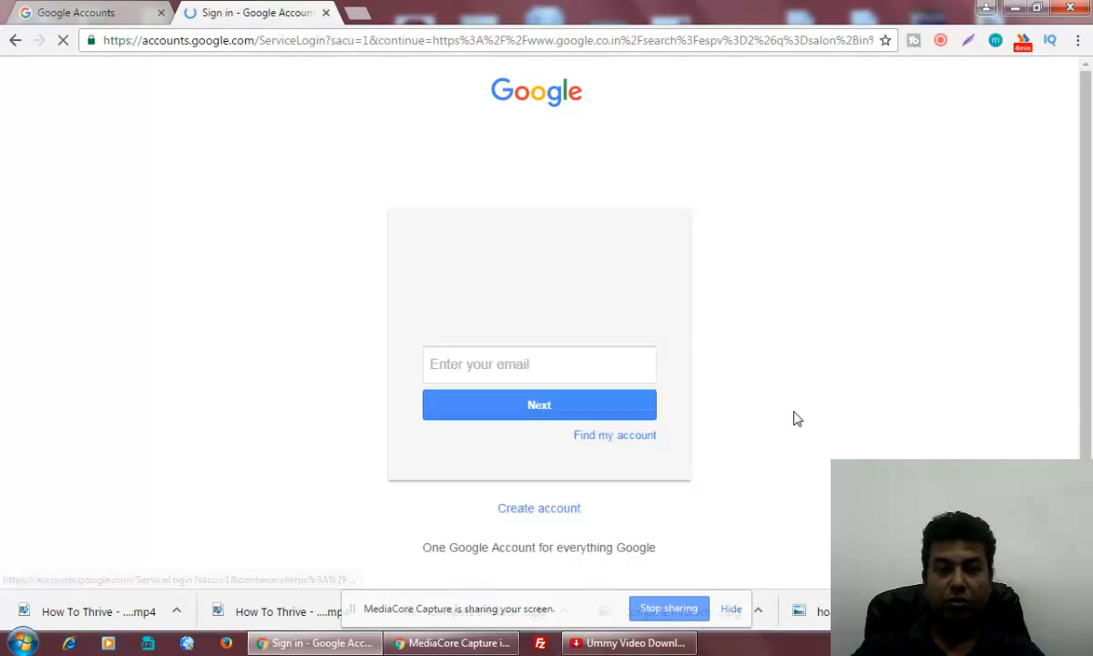
pyautogui.scroll(-1, 794, 417)
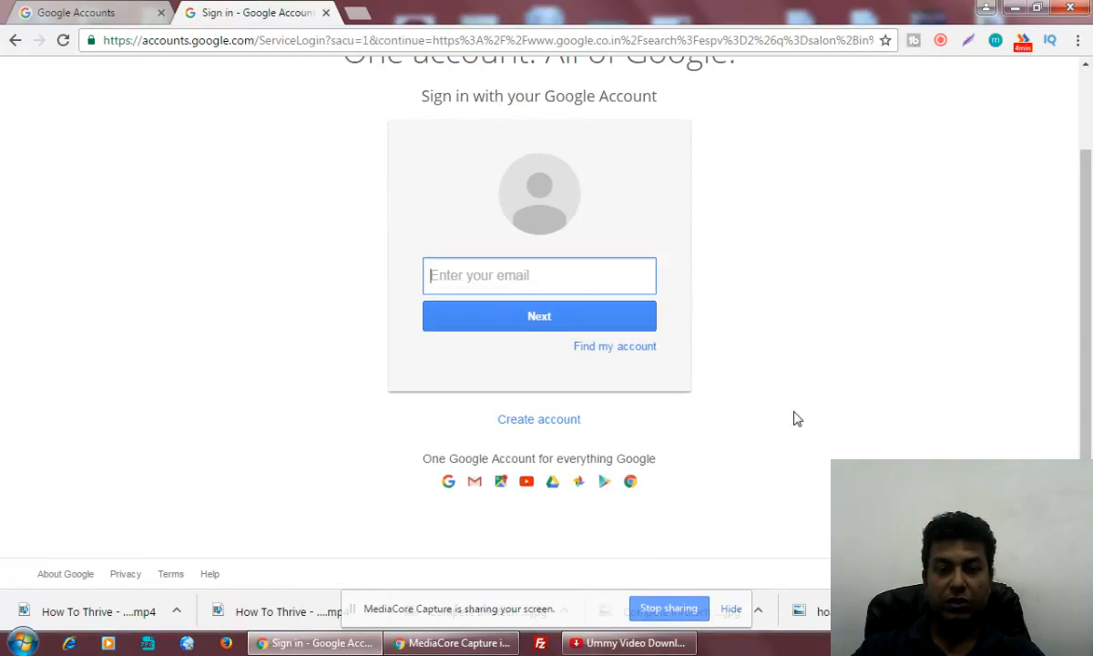
pyautogui.click(532, 423)
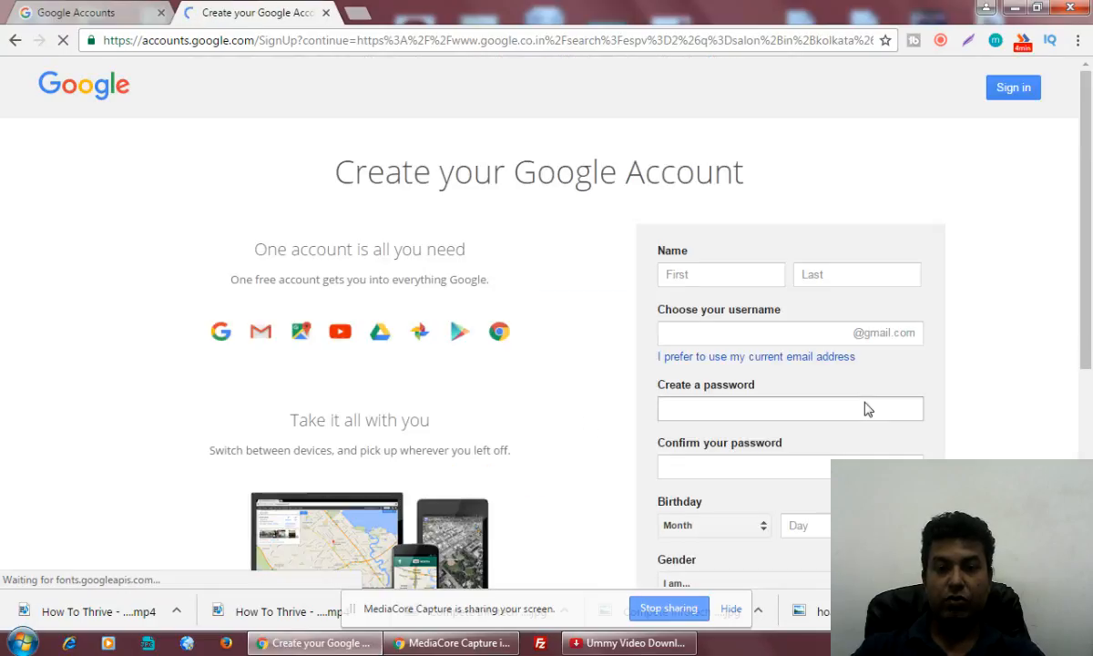
pyautogui.write('Comp')
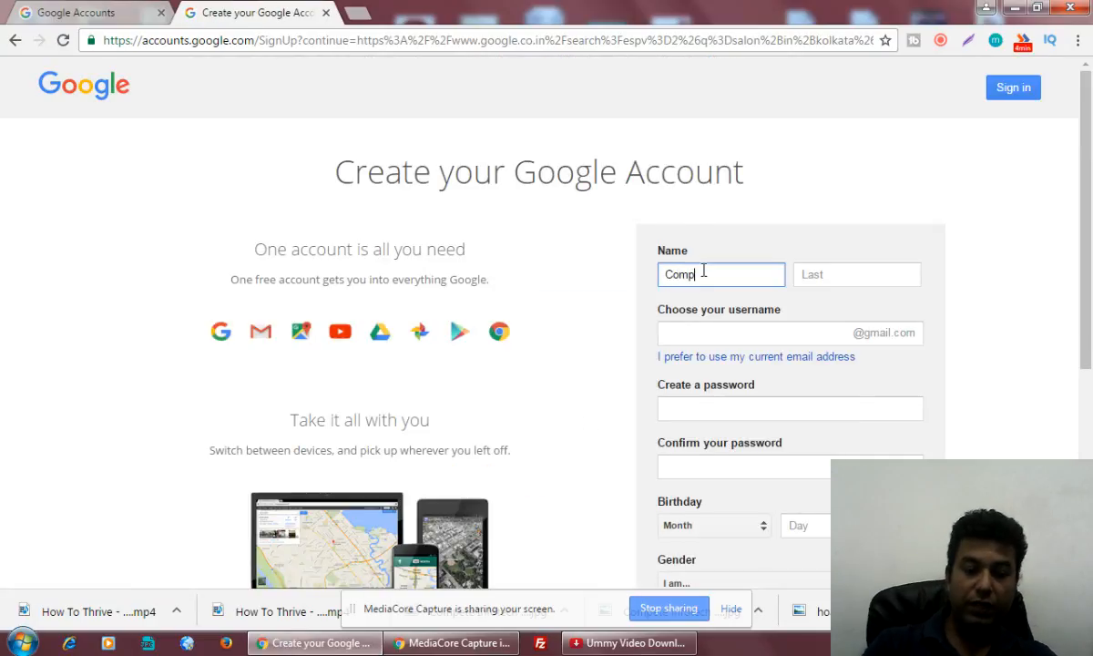
pyautogui.write('ete Infotech')
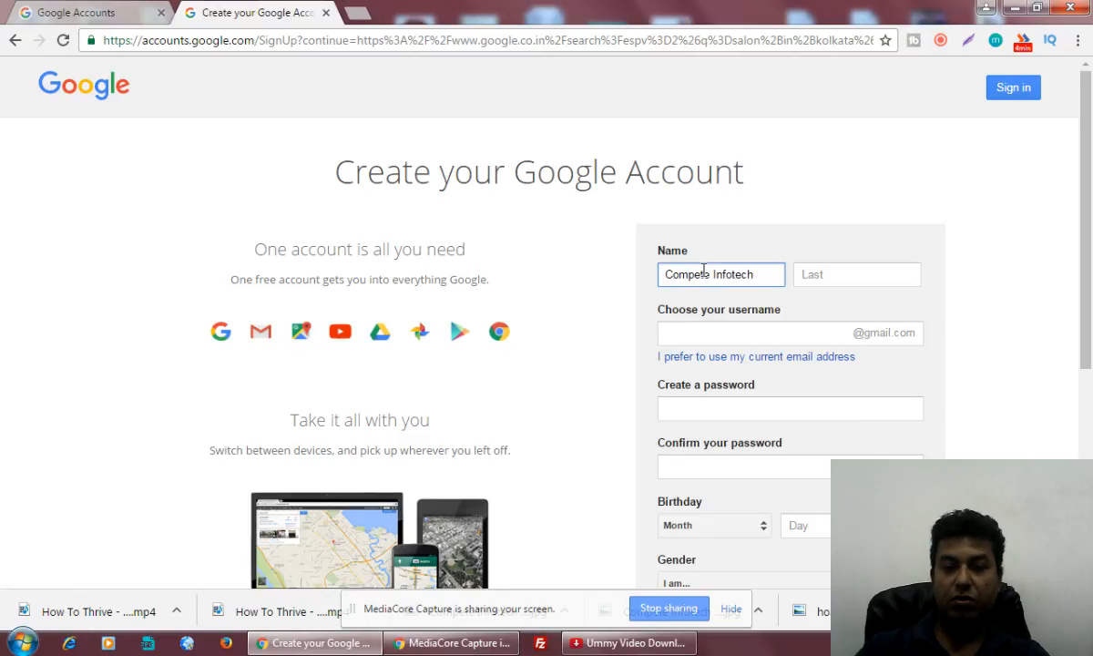
pyautogui.click(852, 273)
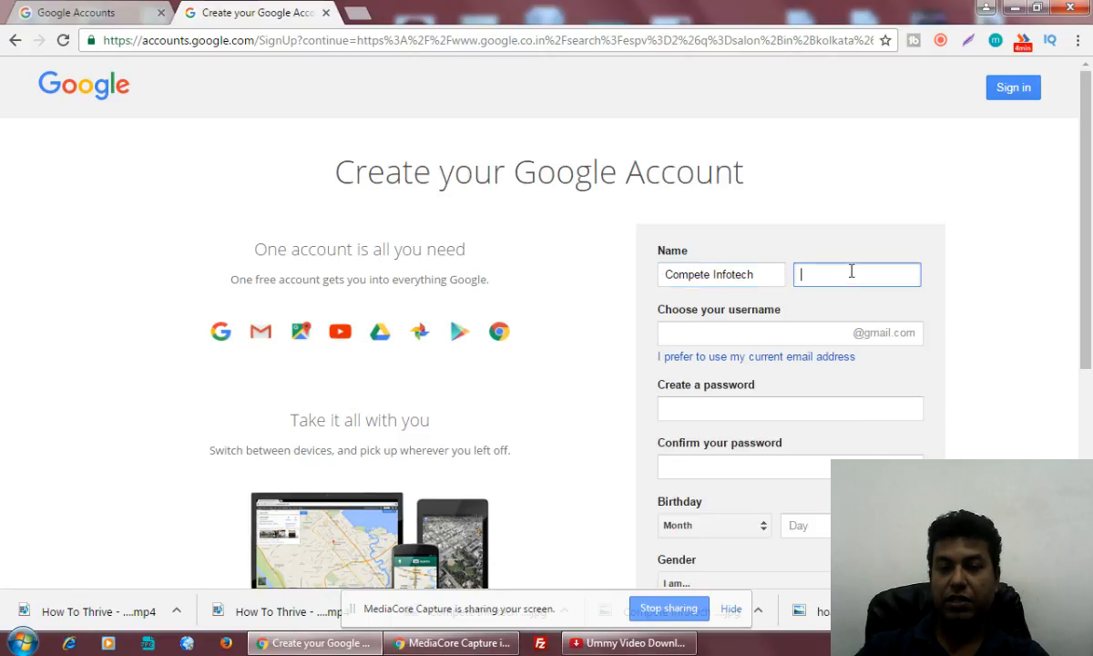
pyautogui.write('Acade')
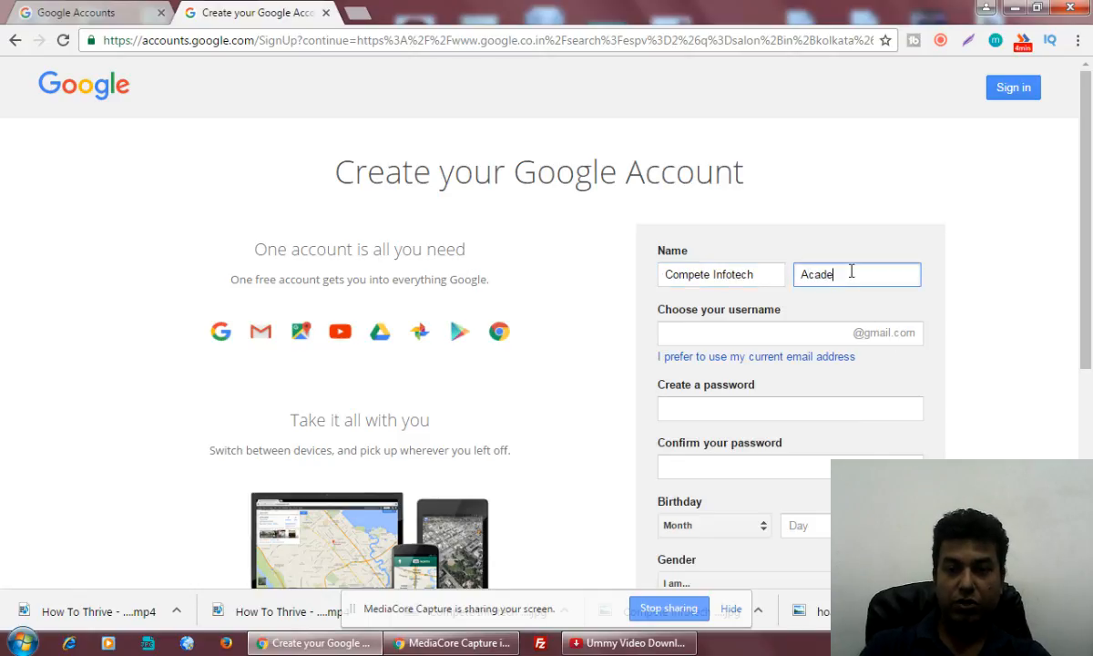
pyautogui.write('my')
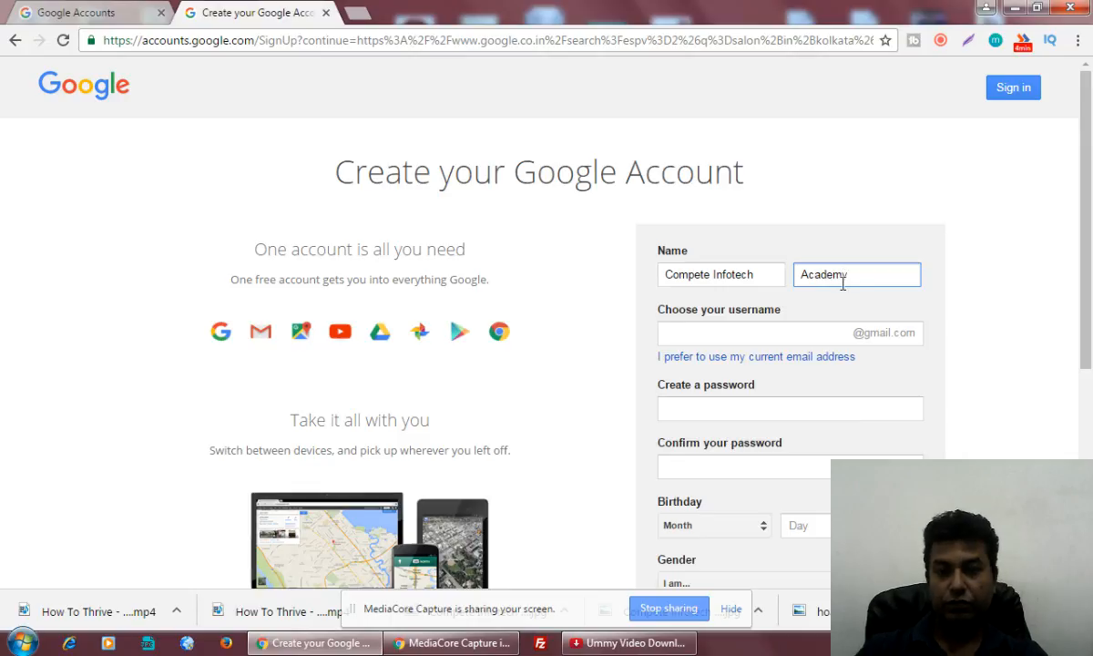
pyautogui.click(833, 333)
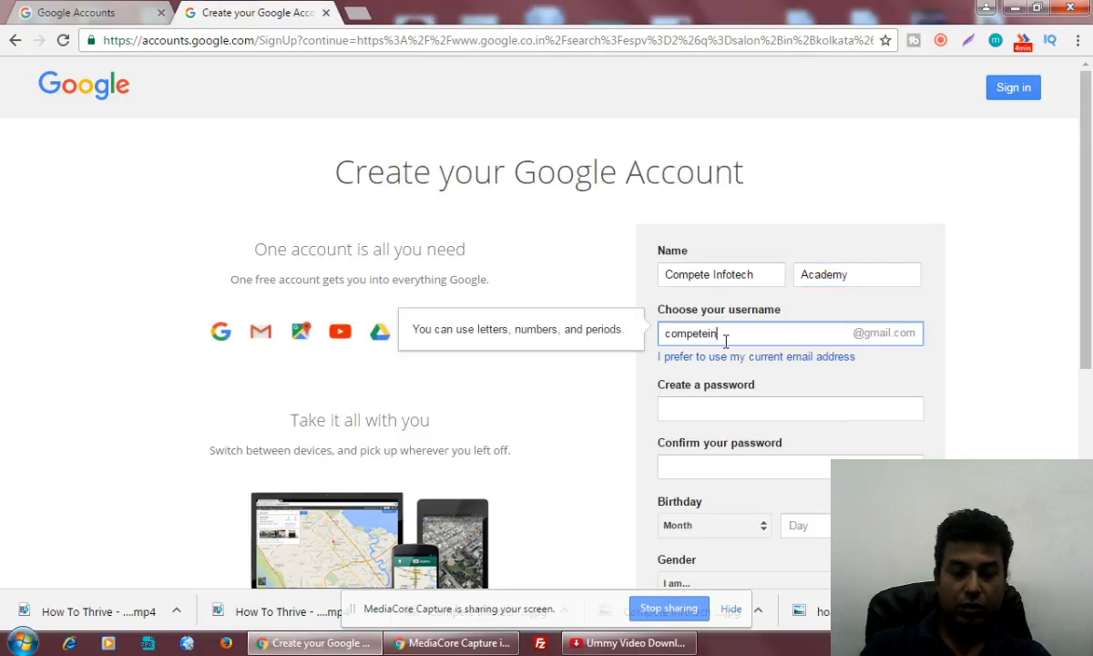
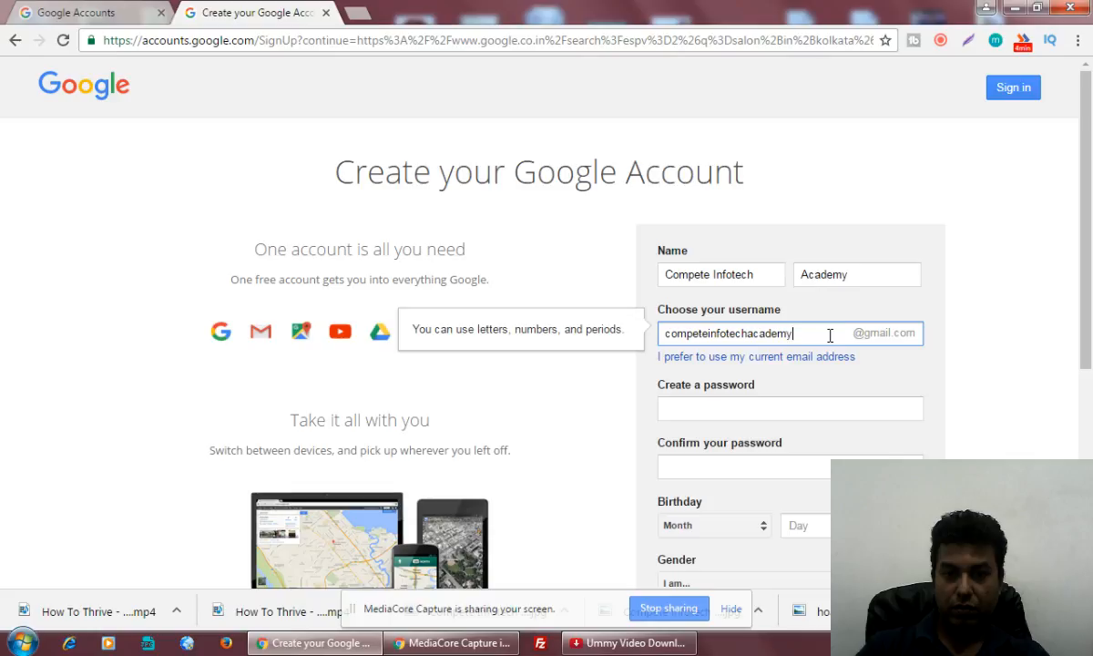
# - Enter a username built from the academy name and append the location 'saltlake'
pyautogui.click(665, 333)
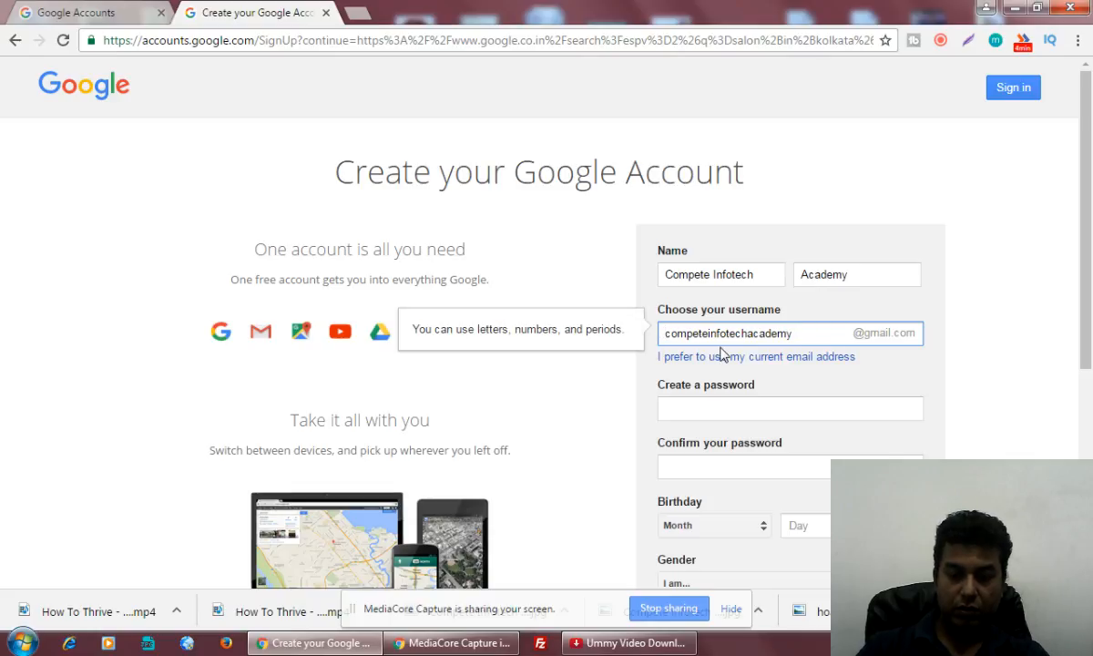
pyautogui.write('loc')
pyautogui.press('BackSpace')
pyautogui.press('BackSpace')
pyautogui.press('BackSpace')
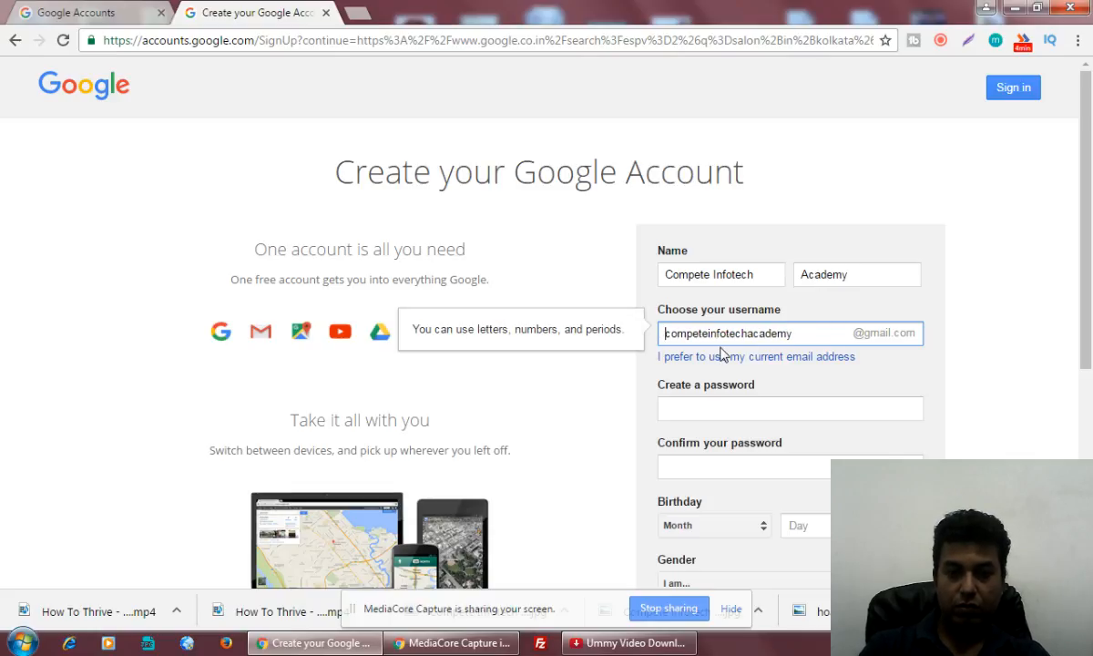
pyautogui.click(811, 334)
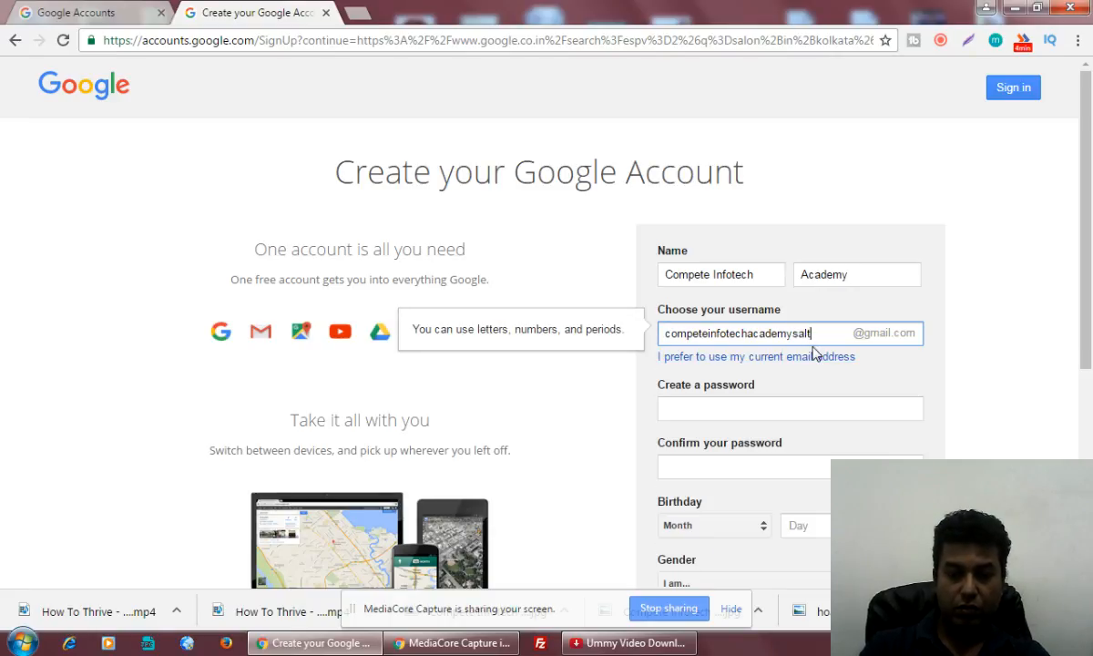
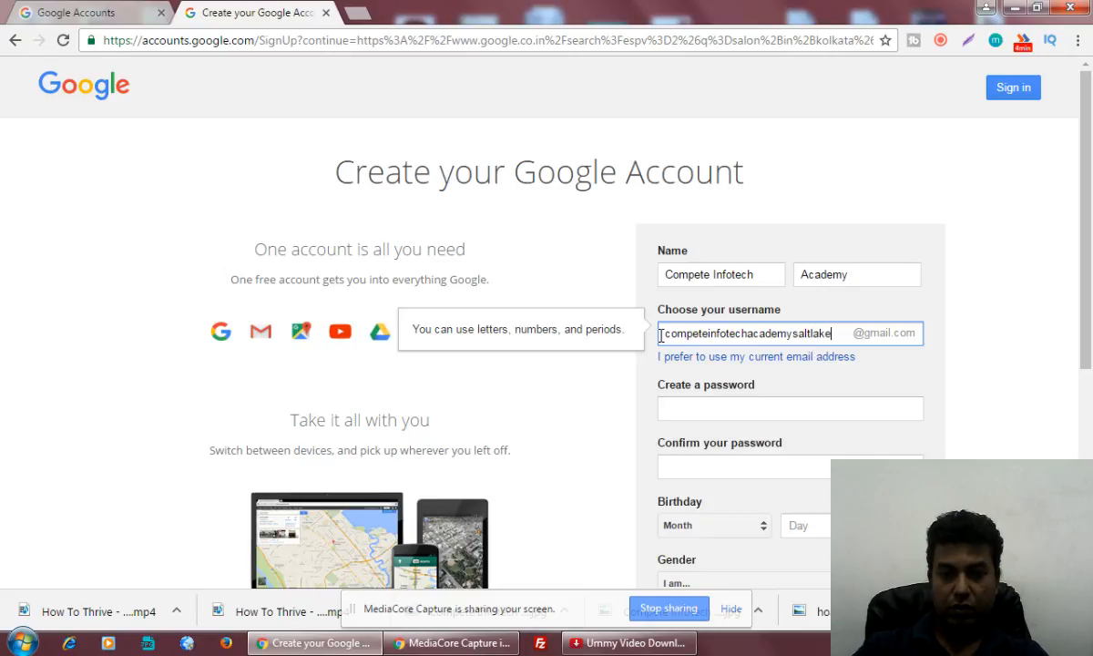
# - Review and adjust the username text, then confirm the finished username
pyautogui.moveTo(663, 333); pyautogui.dragTo(839, 334)
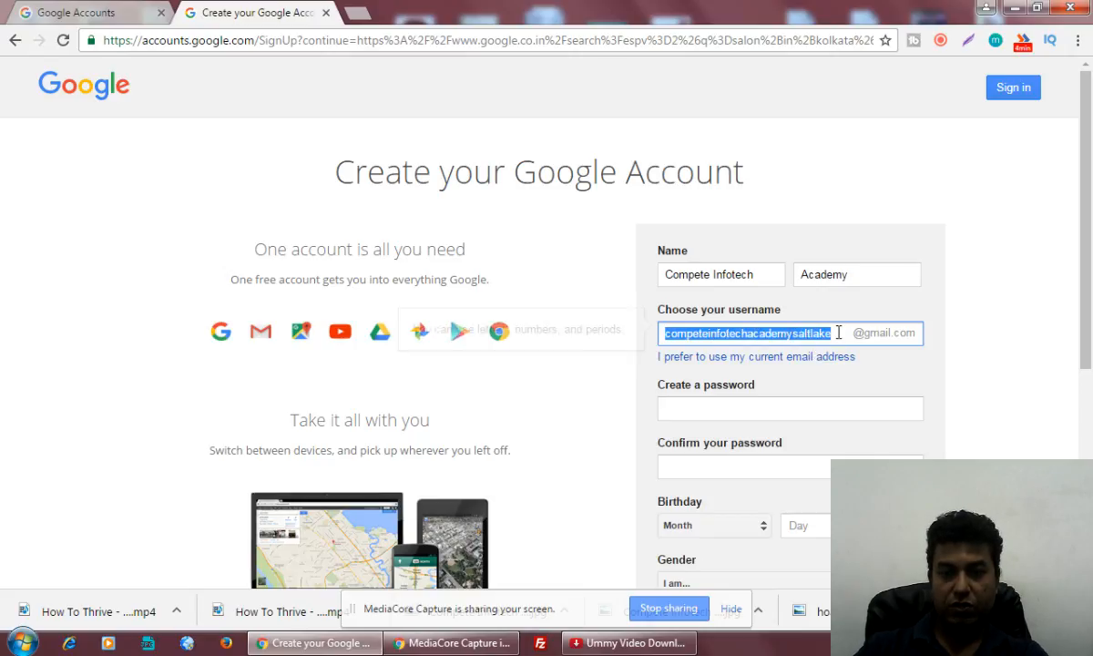
pyautogui.click(839, 333)
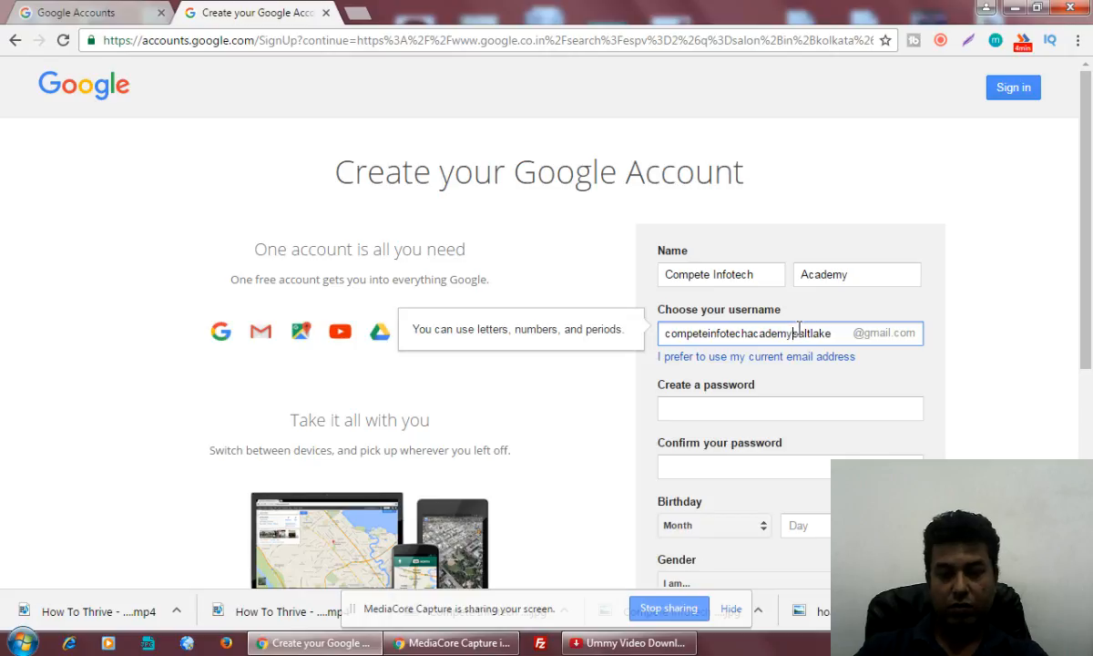
pyautogui.press('Left')
pyautogui.press('Left')
pyautogui.press('Left')
pyautogui.press('Left')
pyautogui.press('Left')
pyautogui.press('Left')
pyautogui.press('Left')
pyautogui.press('Left')
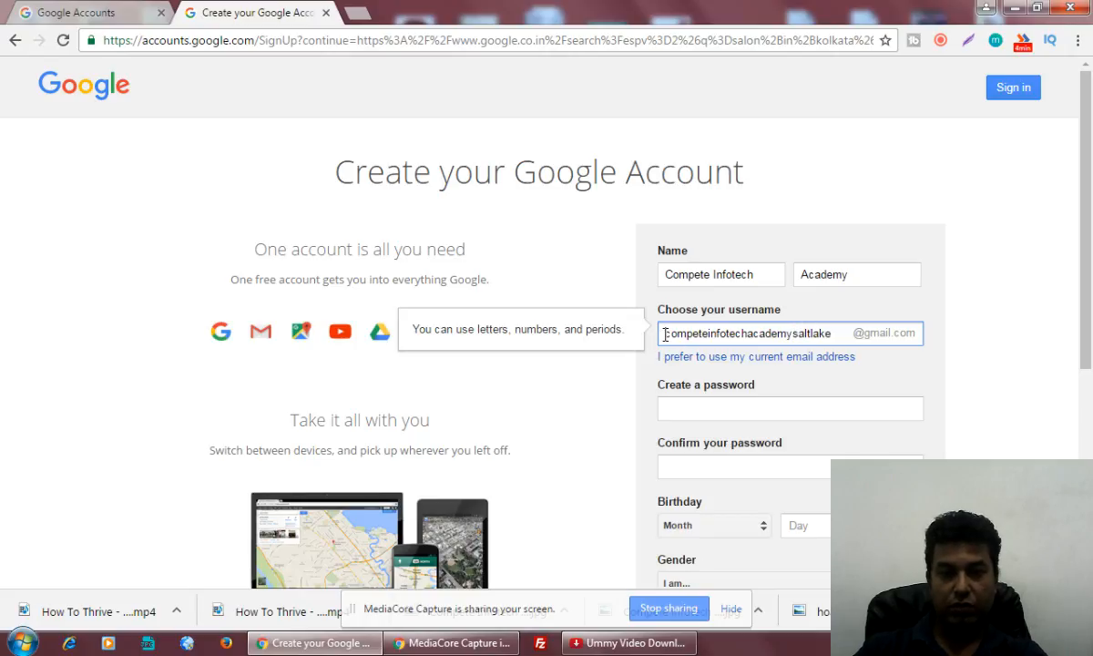
pyautogui.click(664, 334)
pyautogui.moveTo(665, 334); pyautogui.dragTo(685, 336)
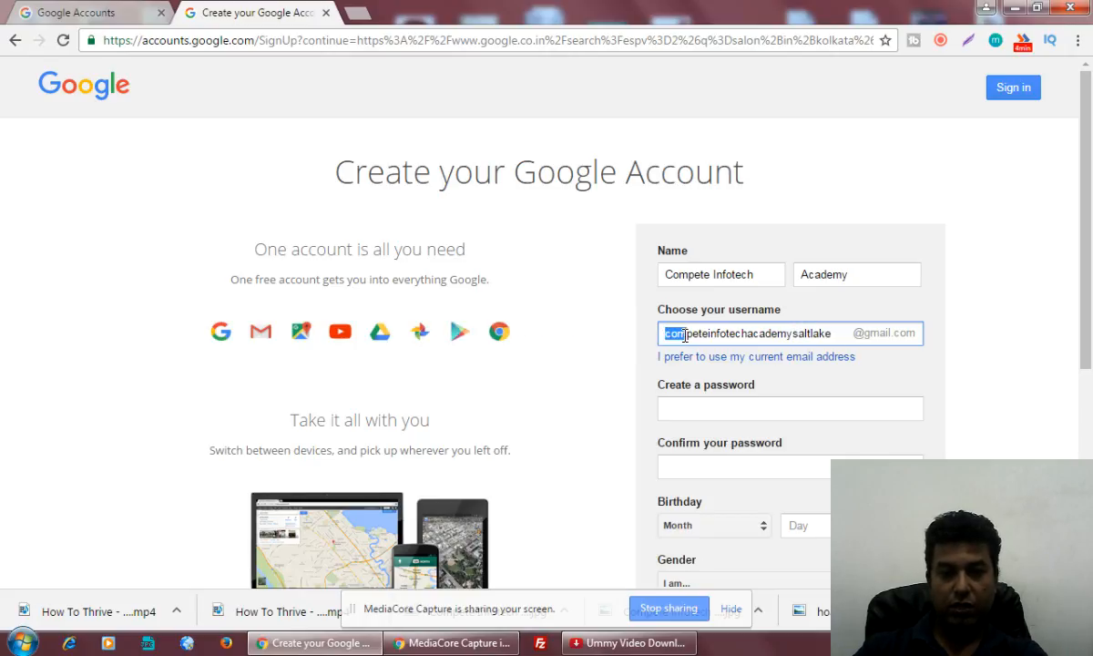
pyautogui.click(698, 333)
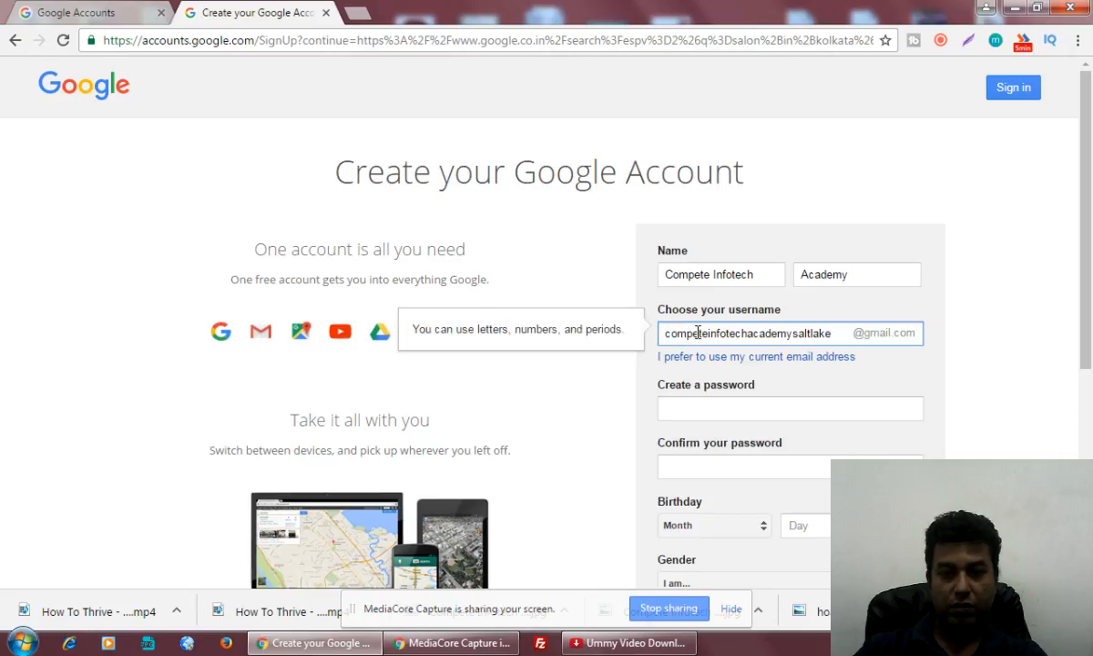
pyautogui.doubleClick(833, 332)
pyautogui.click(881, 381)
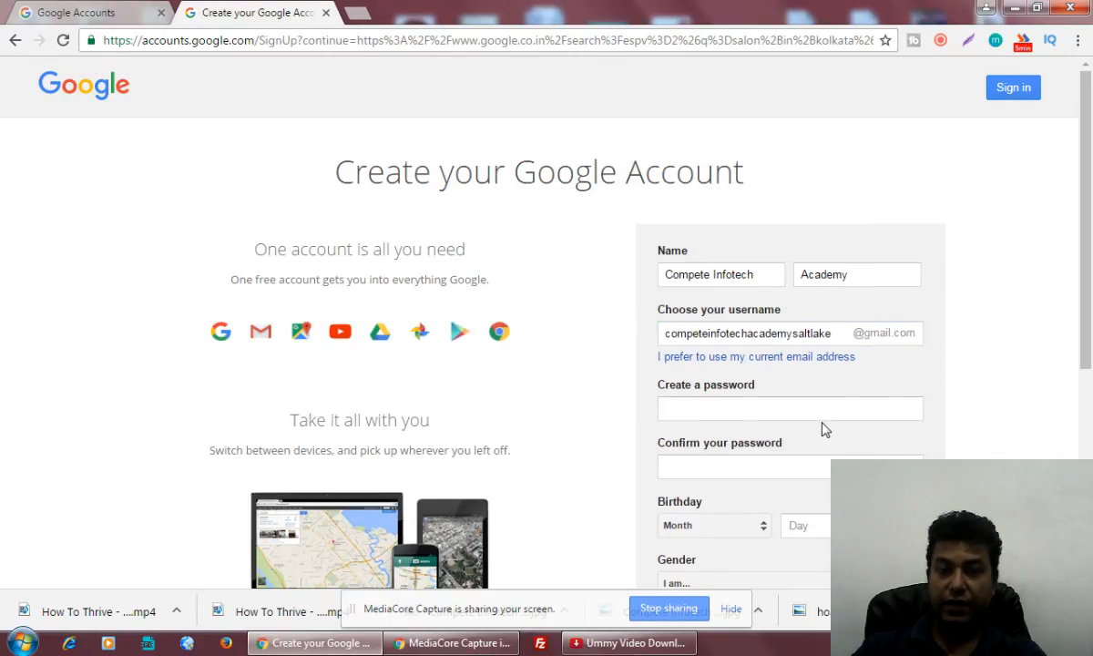
# - Enter the account password and confirm it
pyautogui.scroll(-1, 824, 429)
pyautogui.click(734, 317)
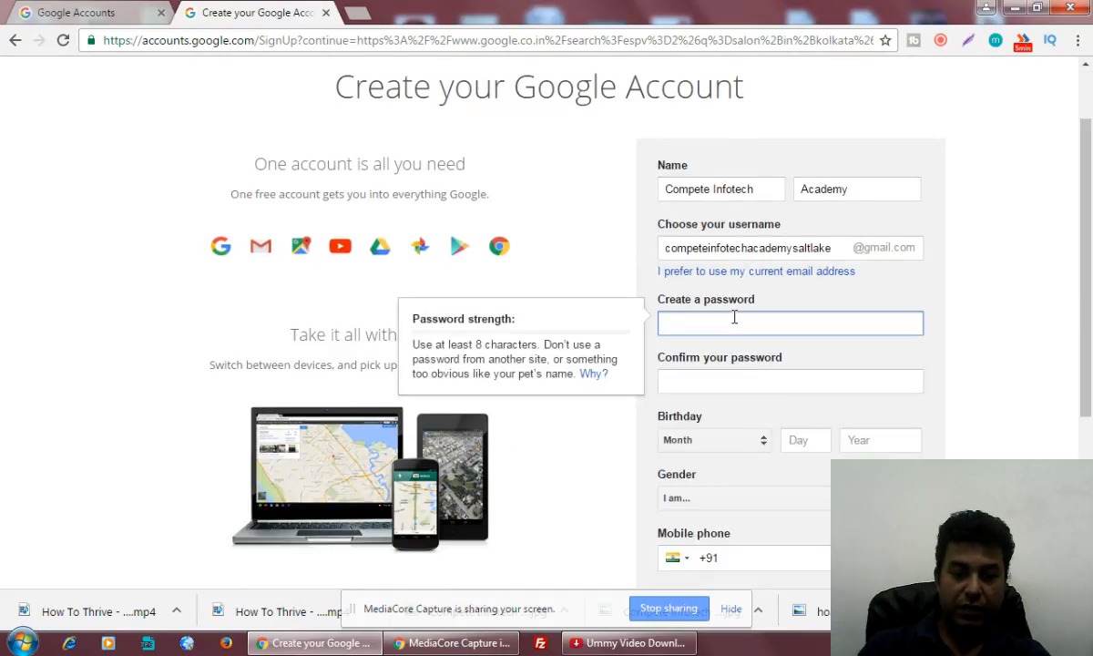
pyautogui.write('••••••••••••')
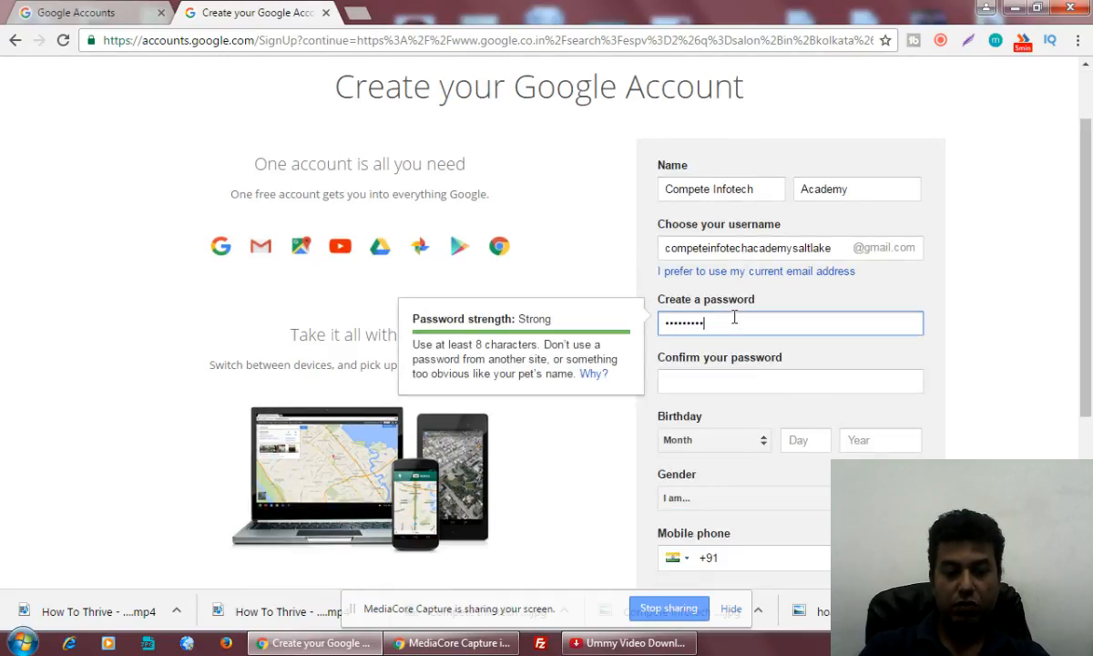
pyautogui.click(724, 379)
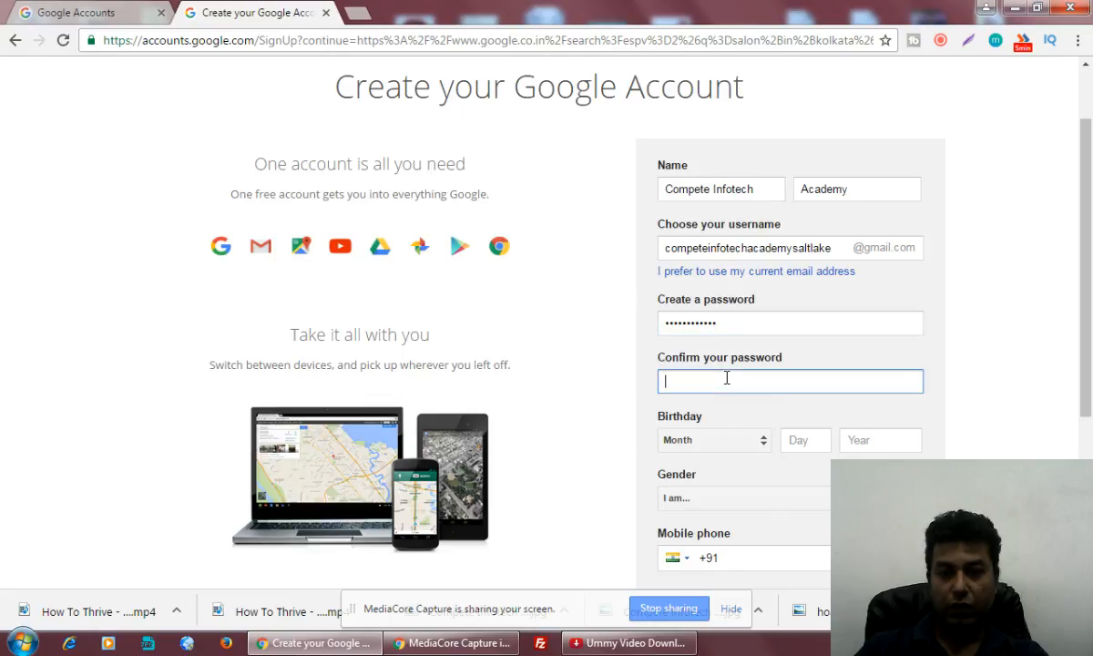
pyautogui.write('•••••••')
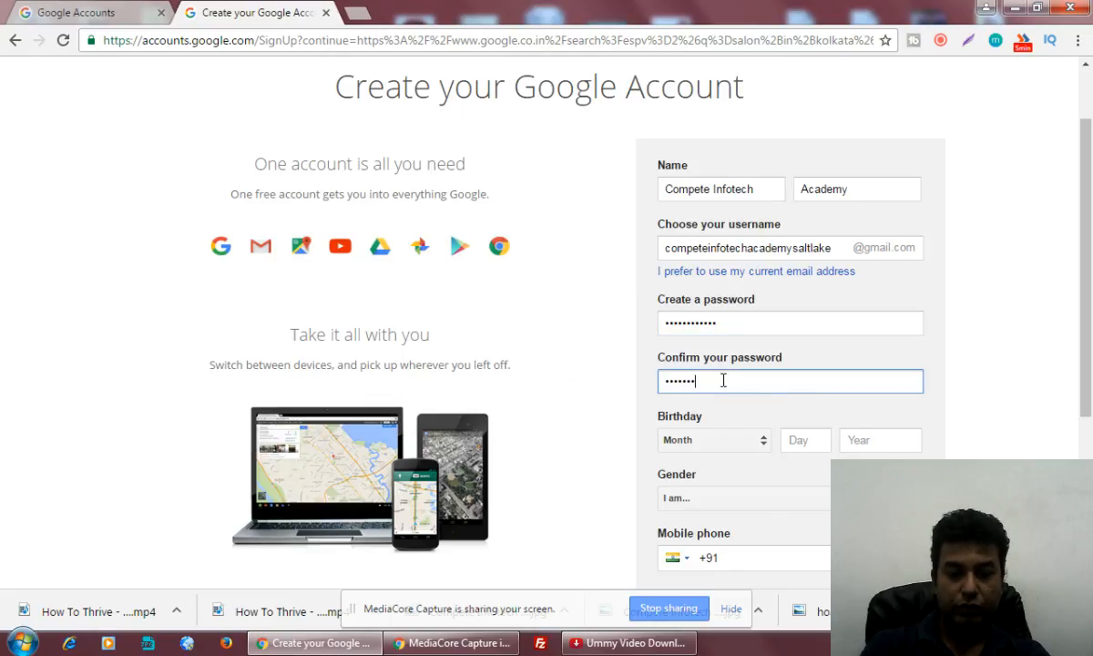
pyautogui.write('••')
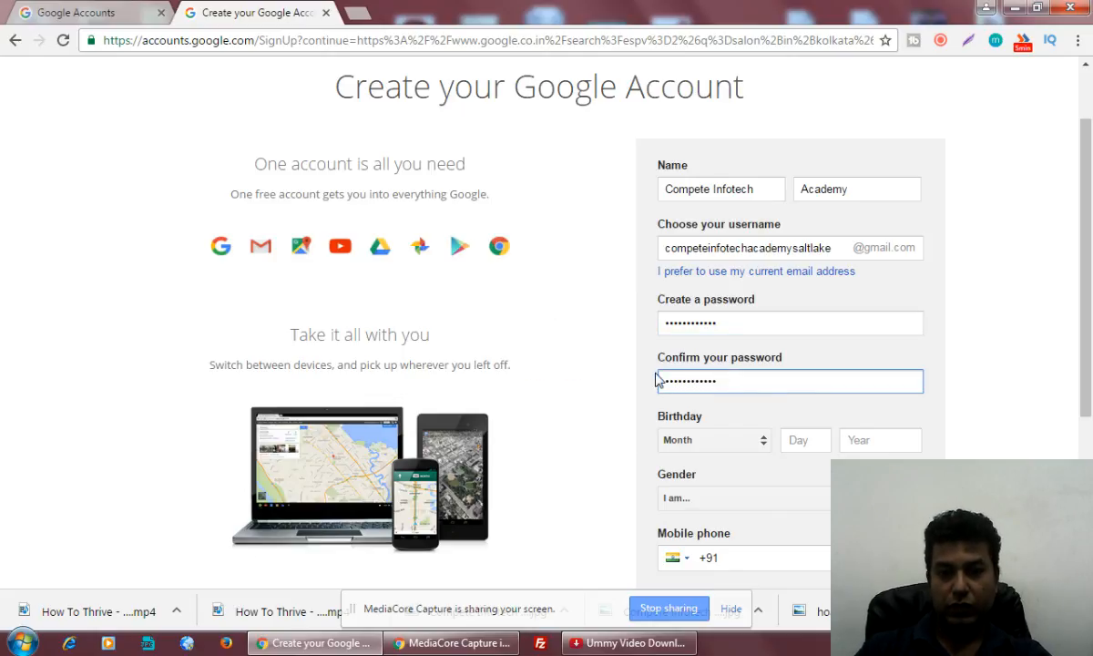
# - Set the birthday to 15 June 1980 and the gender to Male
pyautogui.scroll(-1, 719, 380)
pyautogui.click(717, 354)
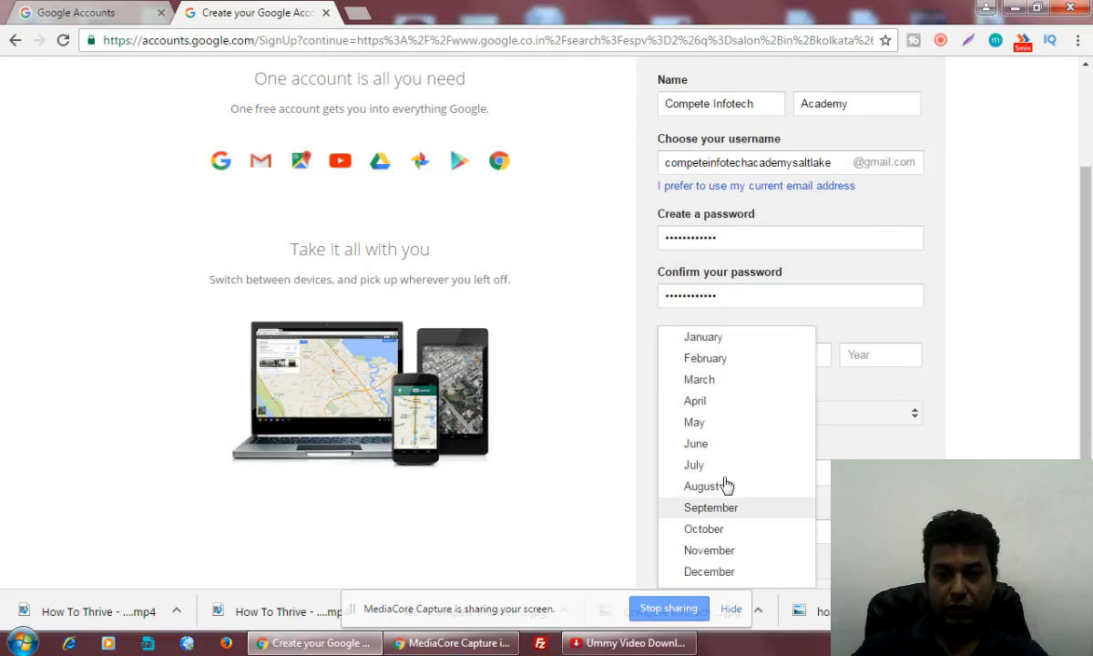
pyautogui.click(719, 444)
pyautogui.click(820, 352)
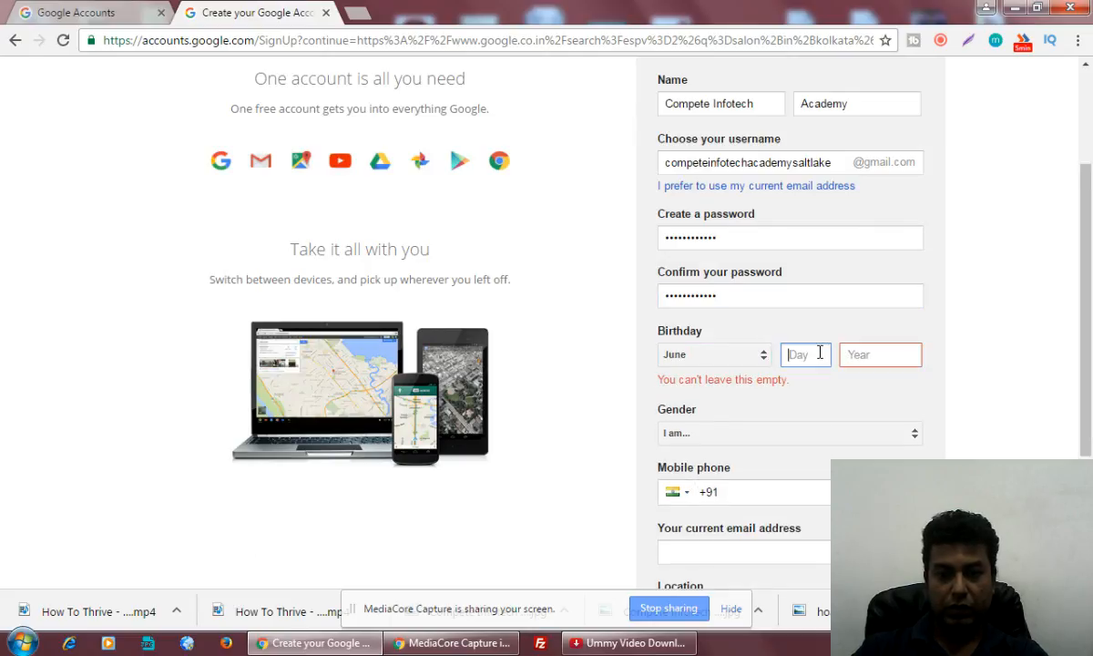
pyautogui.write('15')
pyautogui.click(856, 359)
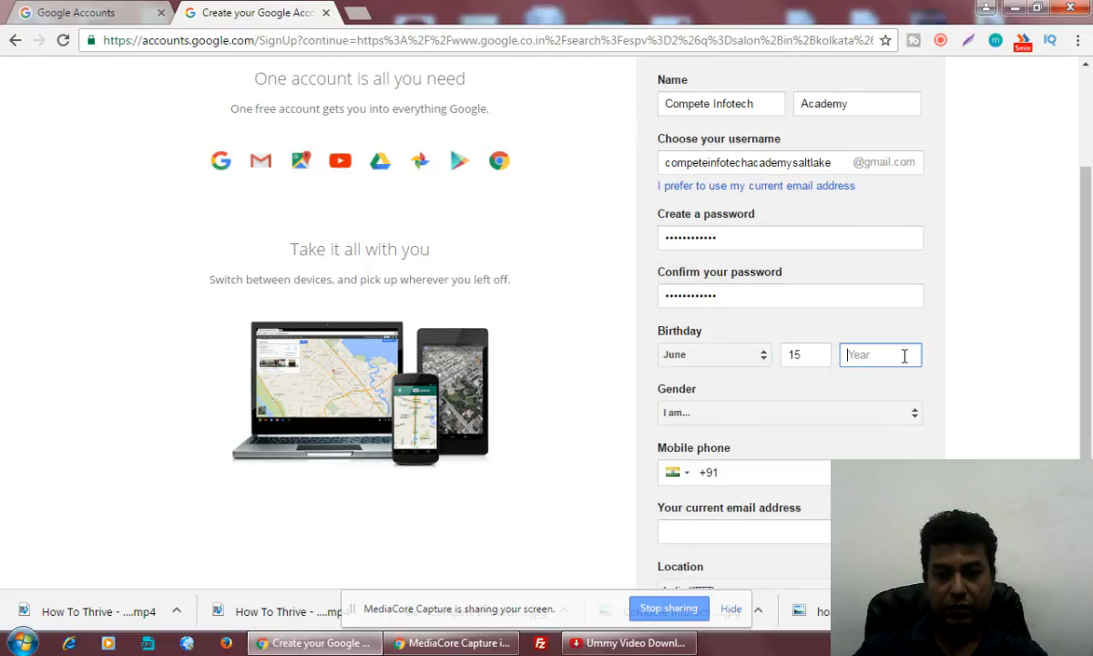
pyautogui.write('1980')
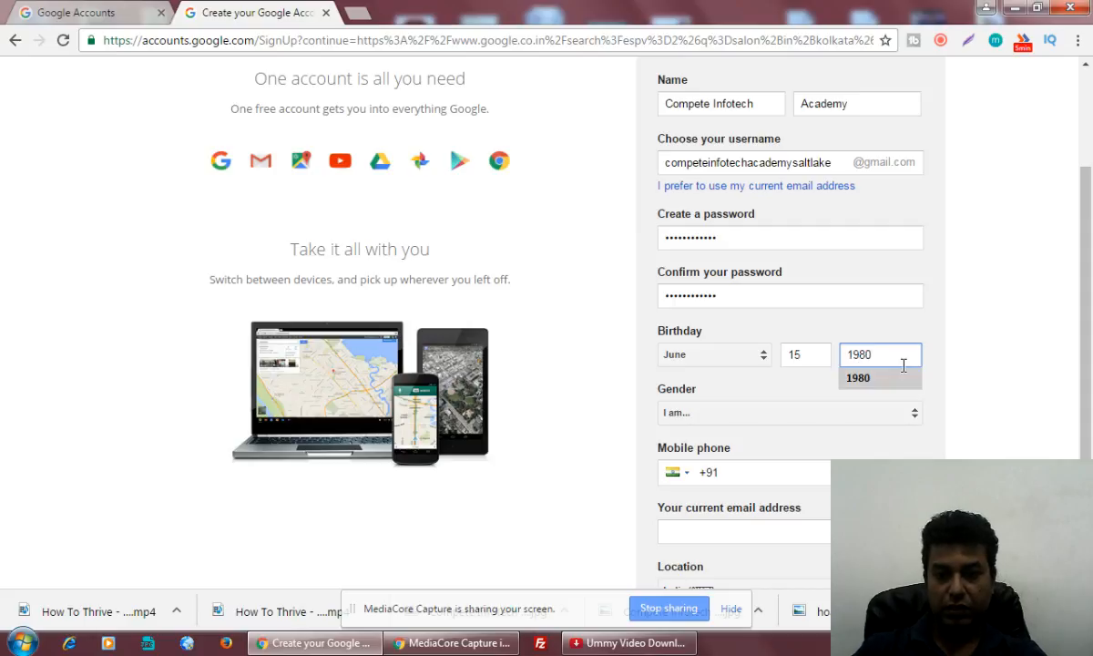
pyautogui.click(895, 377)
pyautogui.click(761, 413)
pyautogui.click(737, 441)
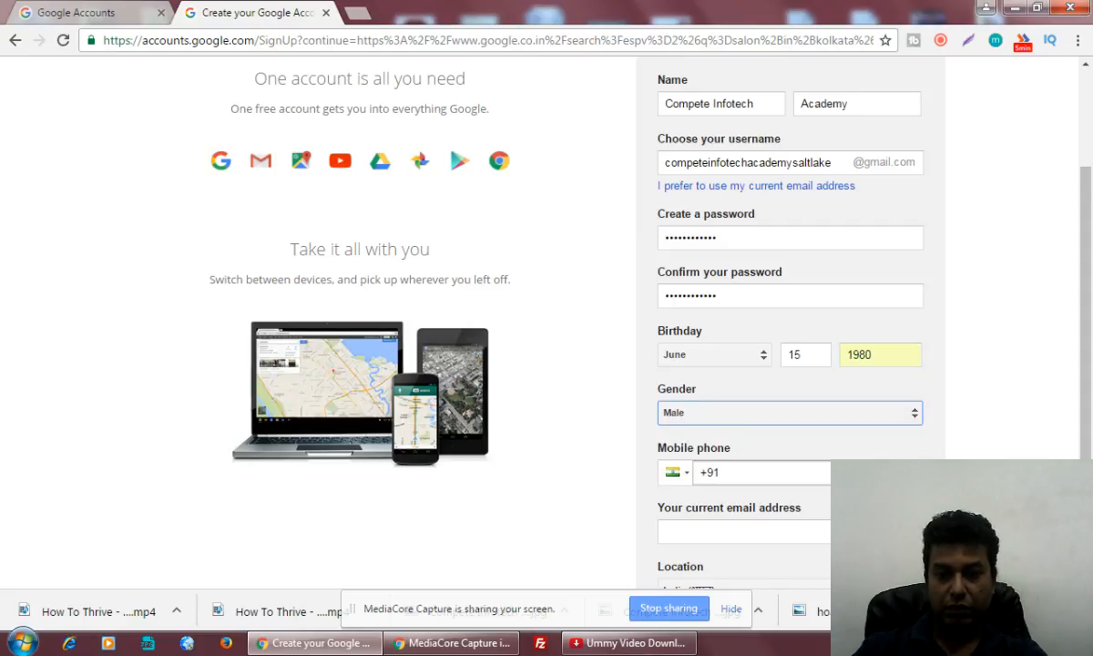
# - Fill in the mobile number and contact e-mail from autofill suggestions and submit the form
pyautogui.scroll(-2, 871, 446)
pyautogui.click(771, 295)
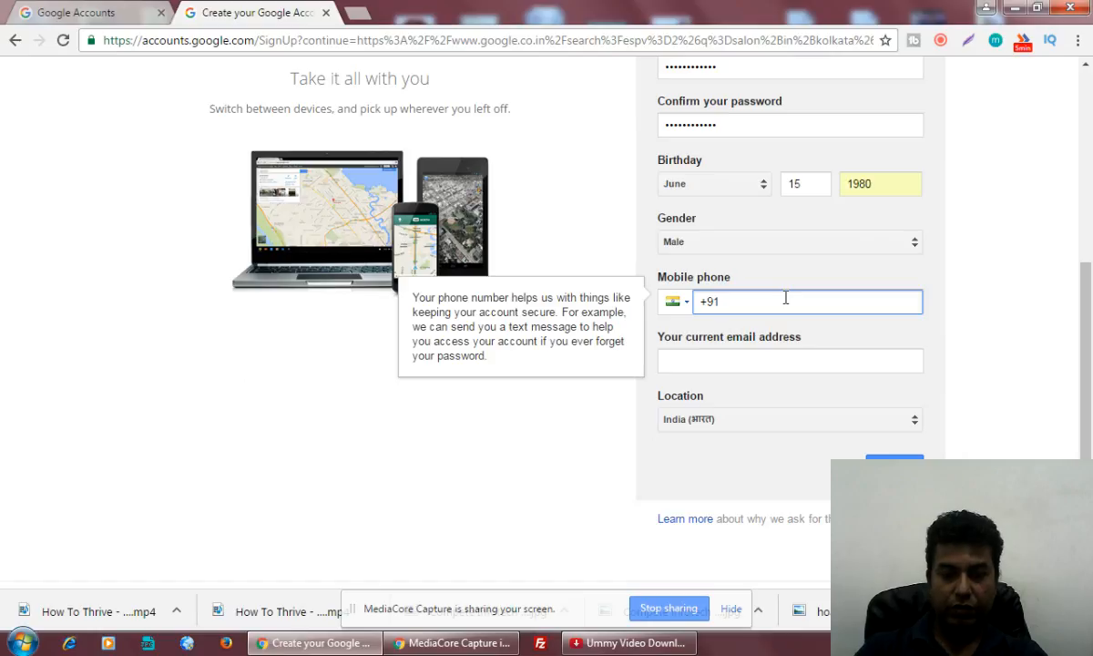
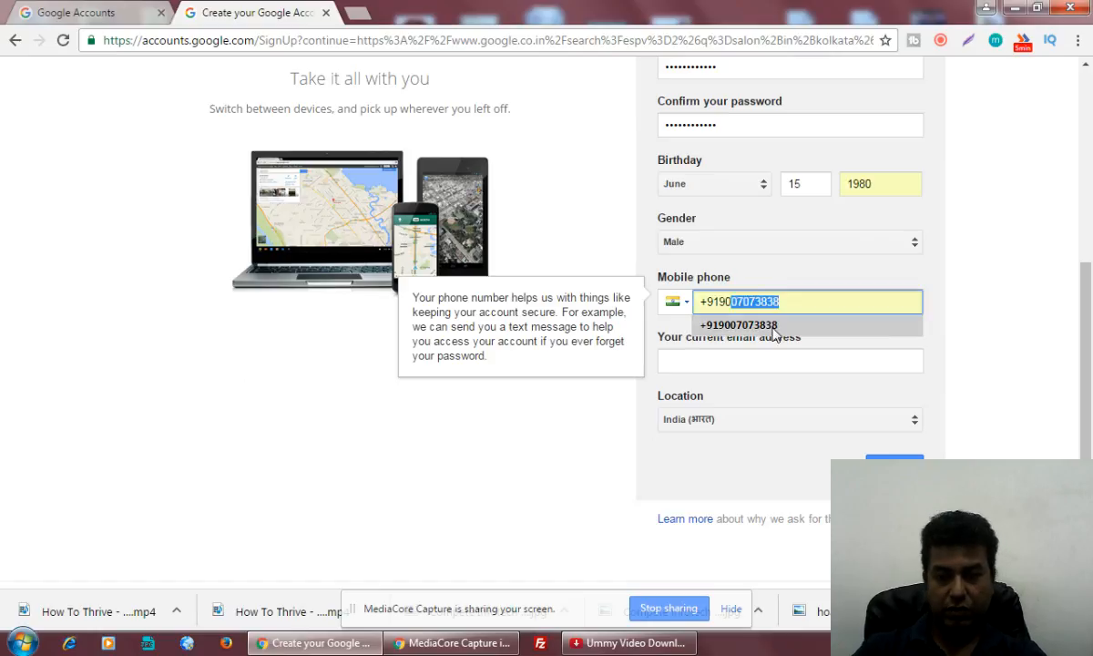
pyautogui.click(733, 324)
pyautogui.click(769, 358)
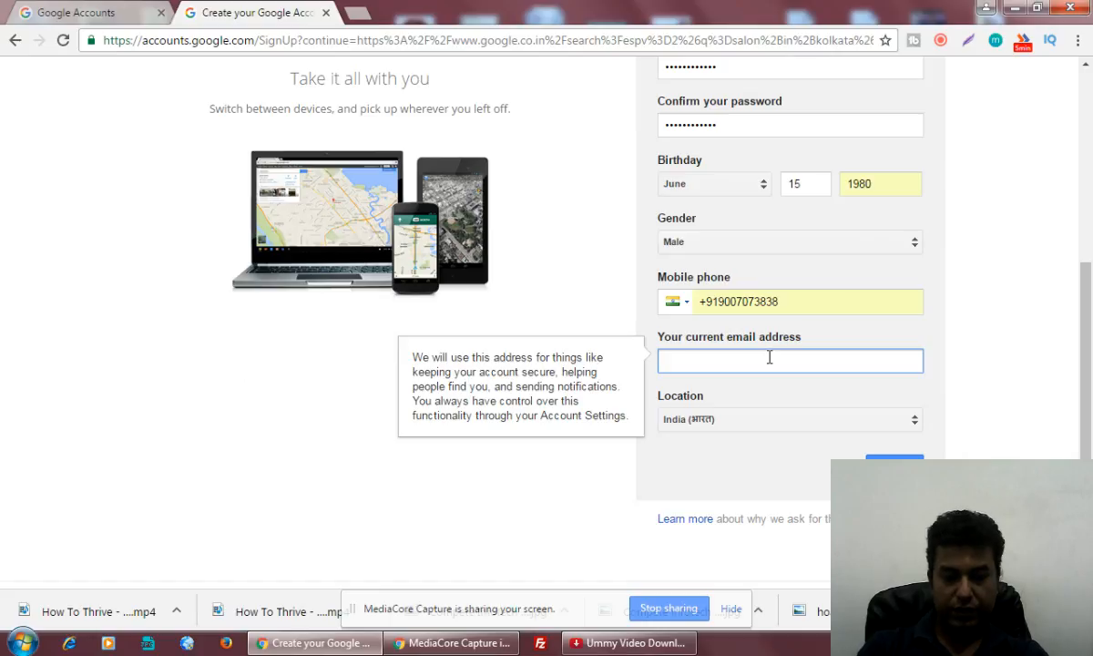
pyautogui.write('bidyut')
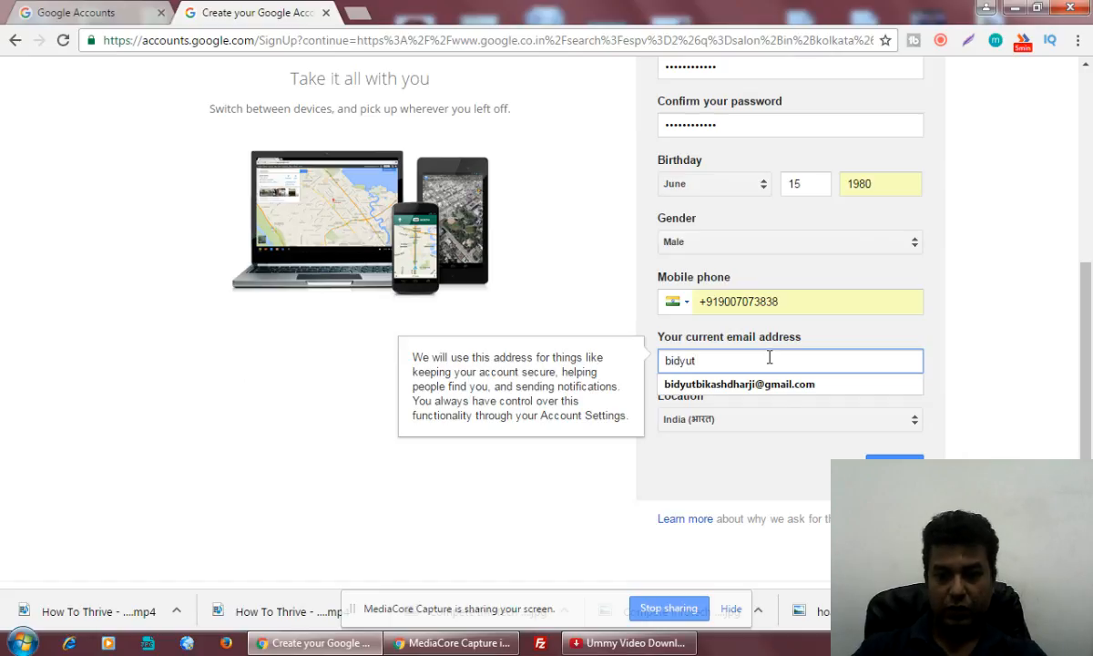
pyautogui.click(785, 386)
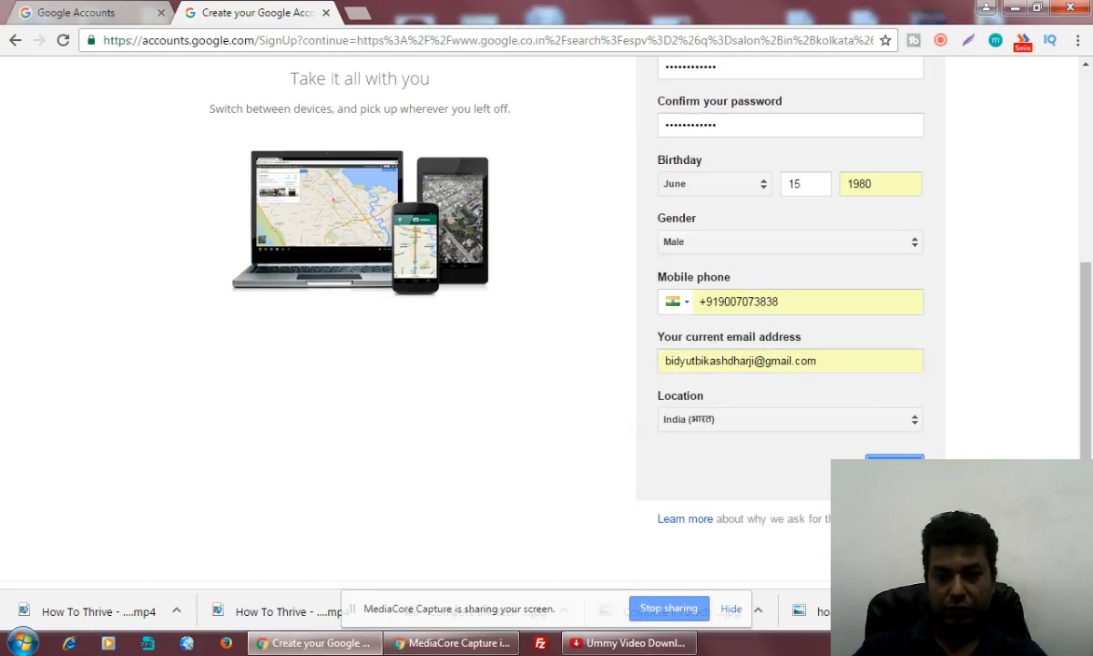
pyautogui.click(894, 467)
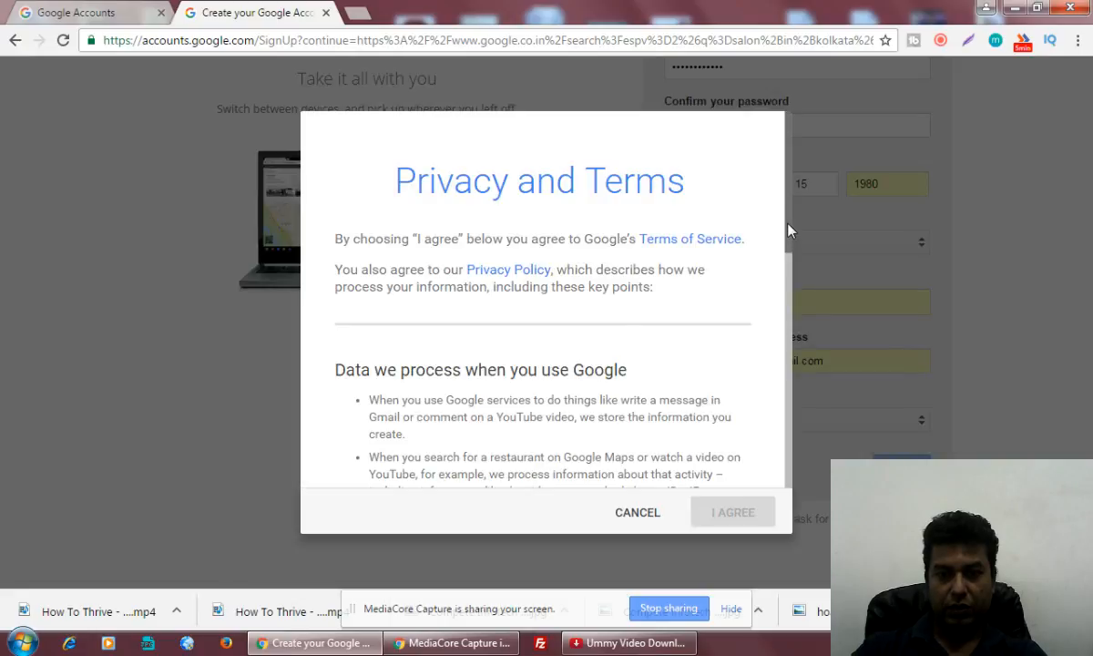
# - Agree to the Privacy and Terms and decline saving the password in the browser
pyautogui.moveTo(789, 224); pyautogui.dragTo(785, 502)
pyautogui.click(716, 525)
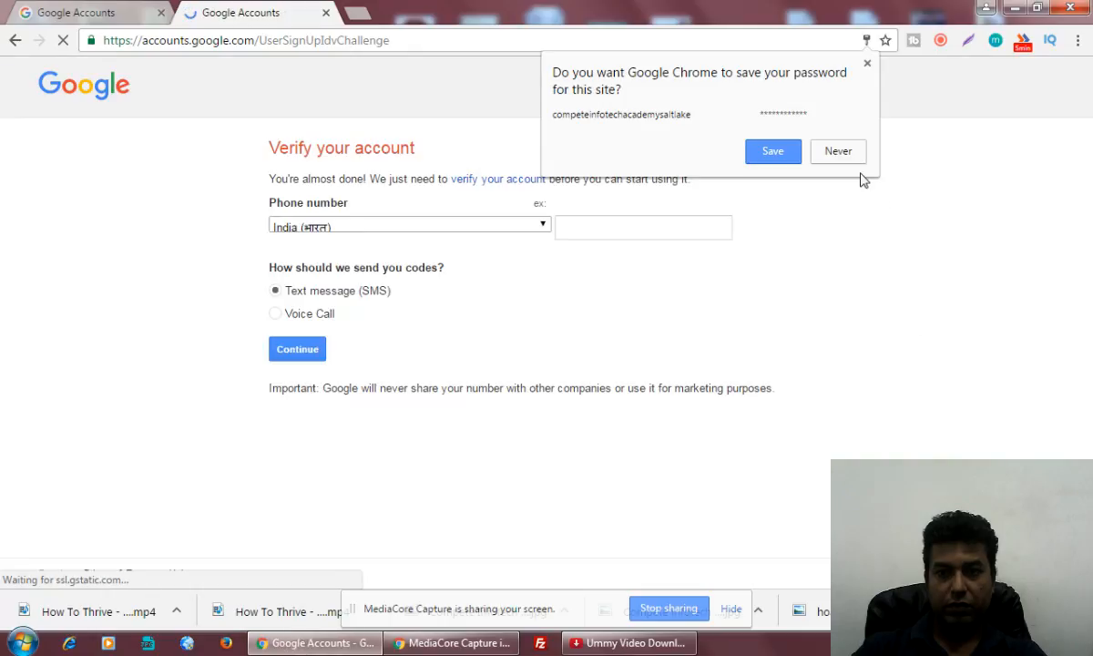
pyautogui.click(847, 155)
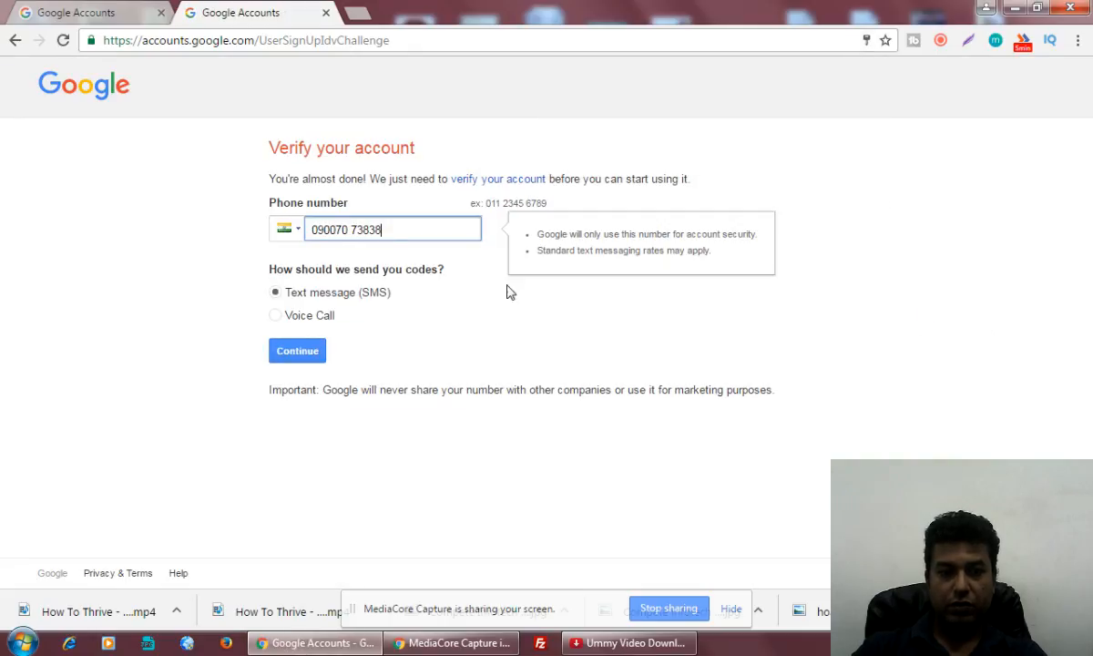
# - Verify the account with a code received by voice call
pyautogui.click(275, 315)
pyautogui.click(298, 353)
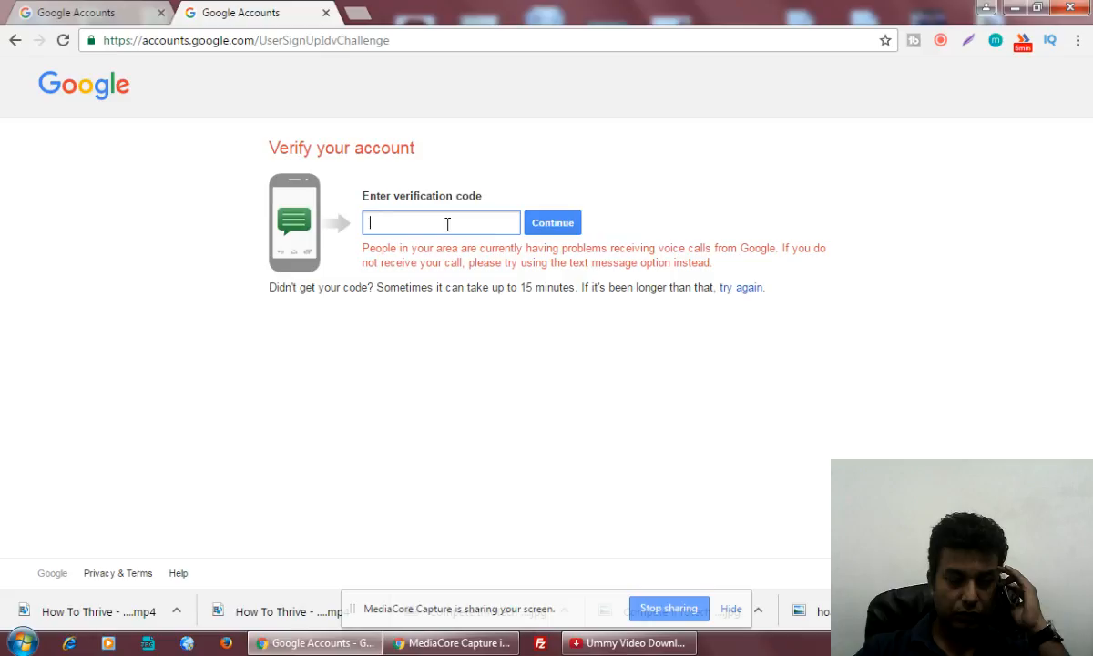
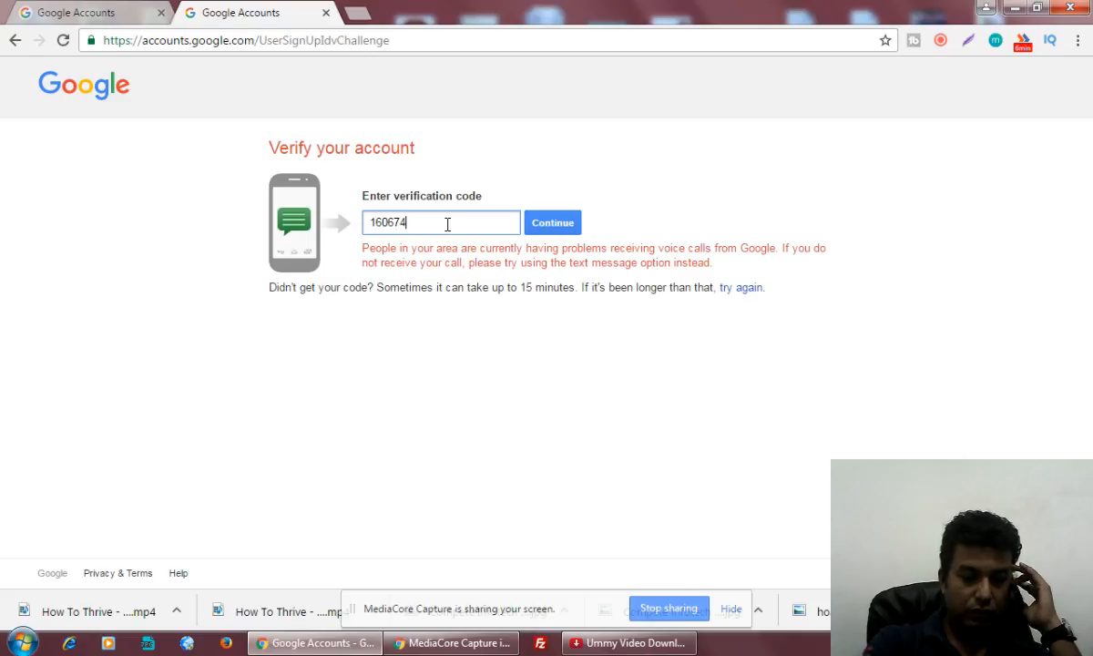
pyautogui.click(549, 217)
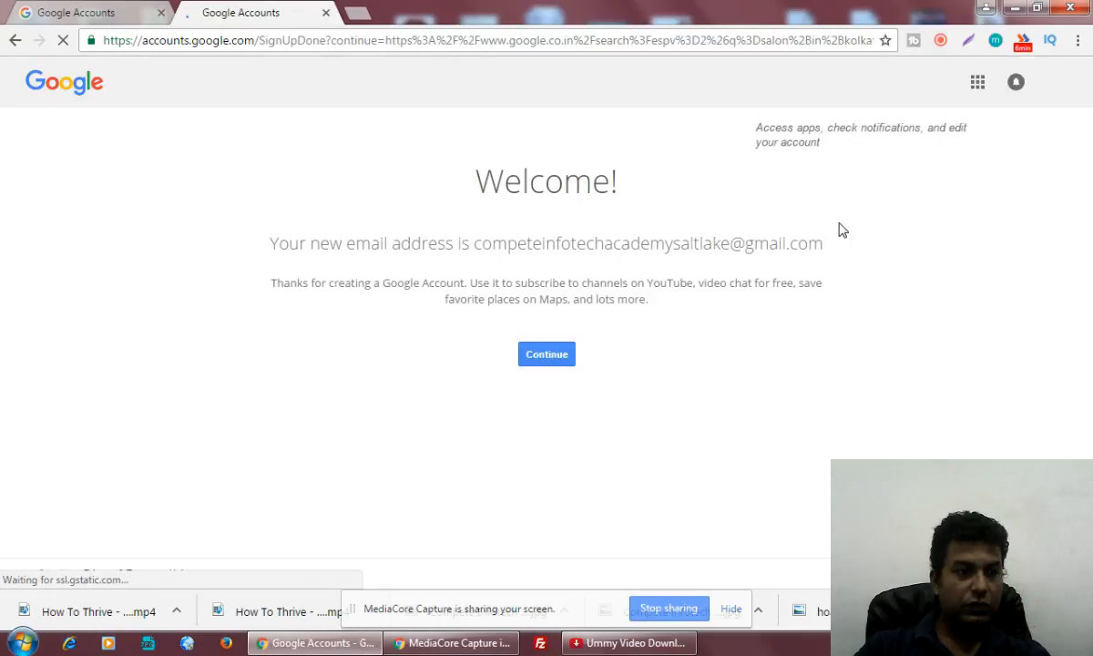
# - Search for 'google local business' and start adding a business on Google My Business
pyautogui.click(545, 359)
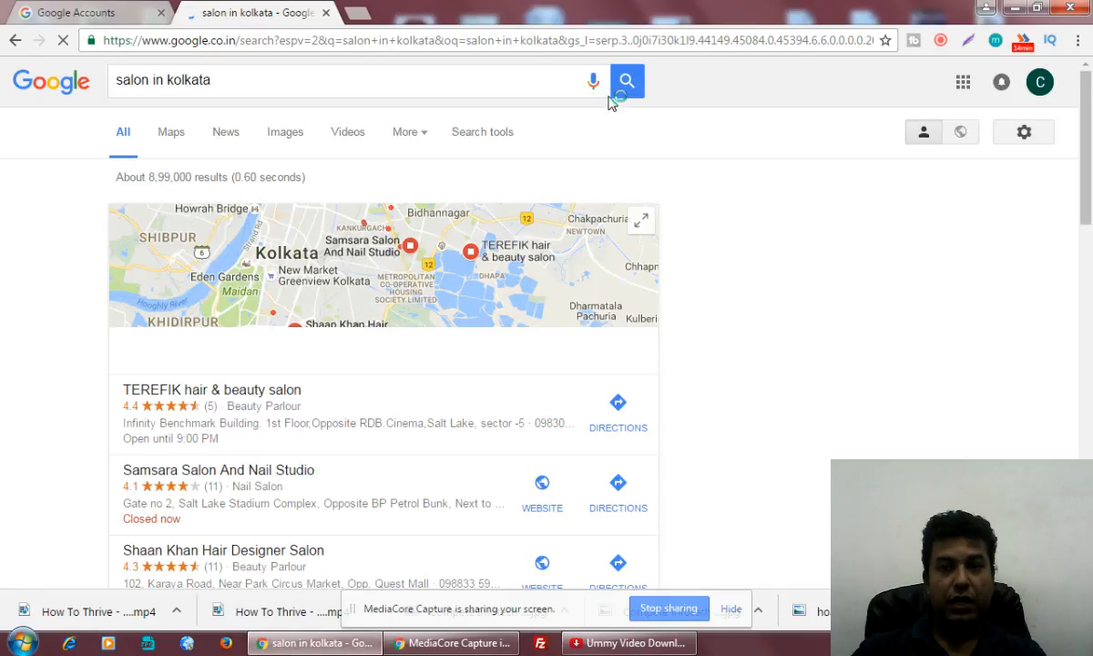
pyautogui.click(257, 90)
pyautogui.hotkey('ctrl', 'a')
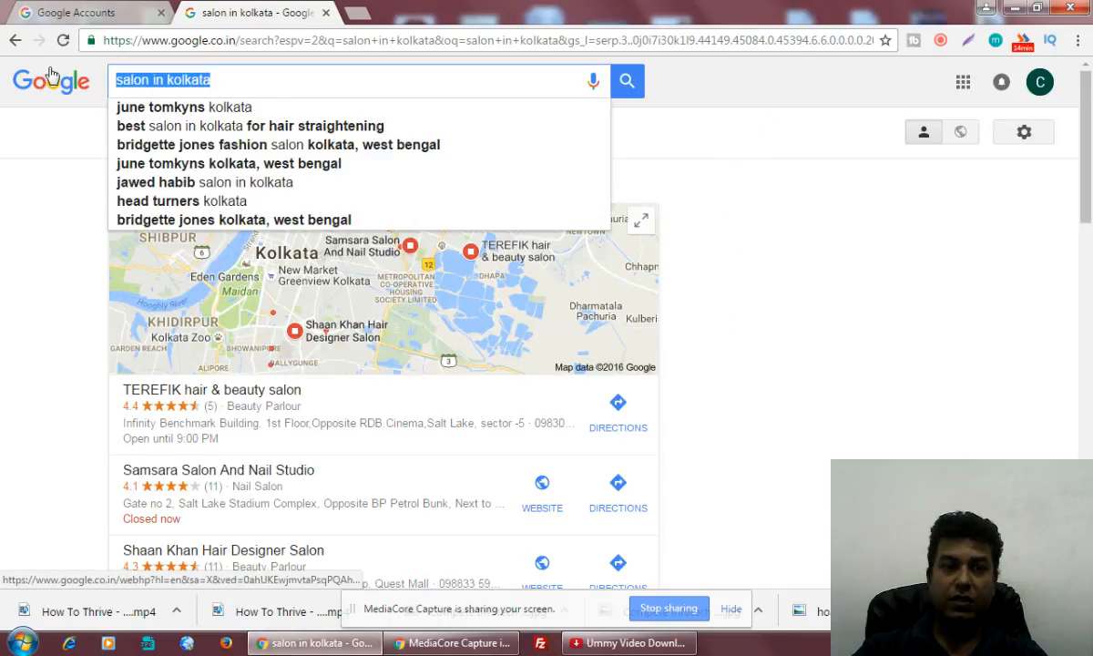
pyautogui.write('google l')
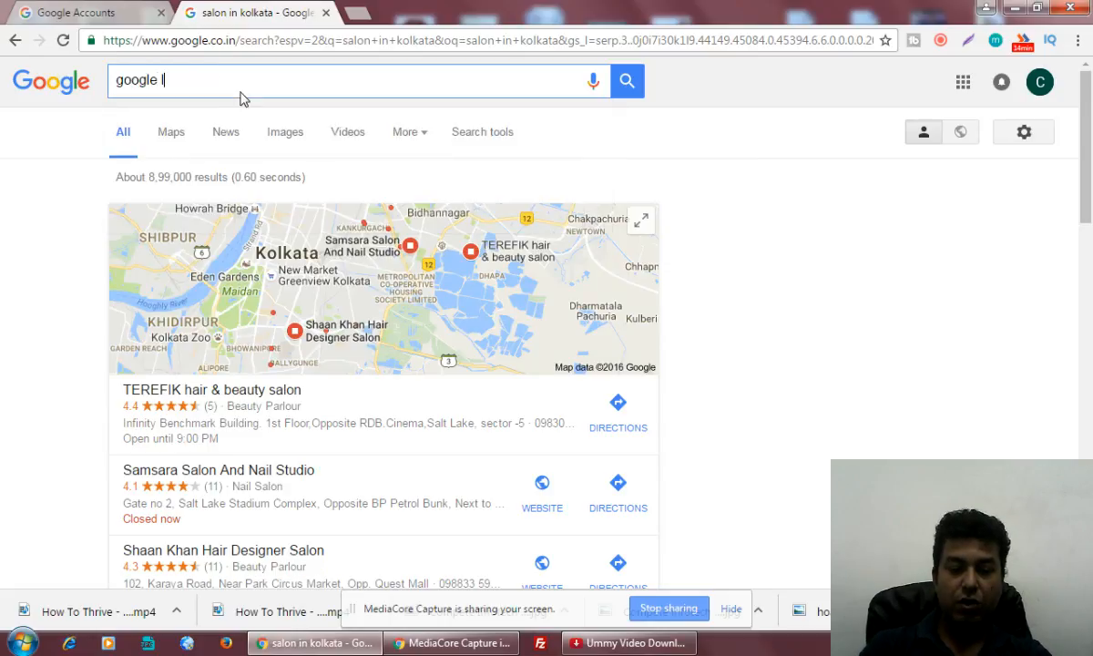
pyautogui.write('ocal business')
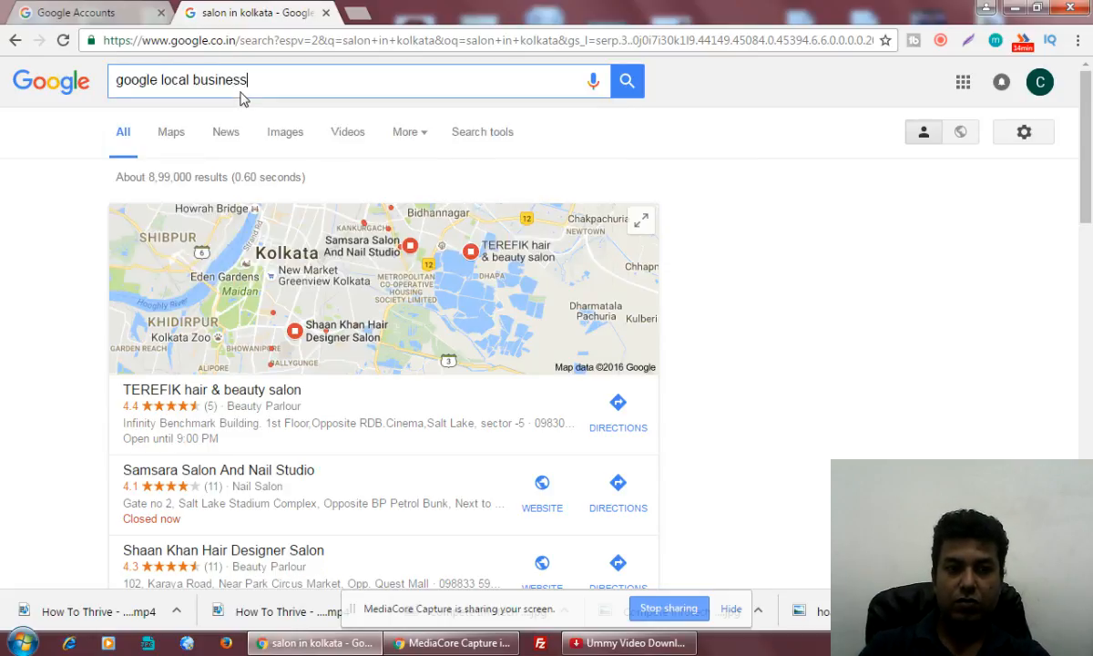
pyautogui.press('Return')
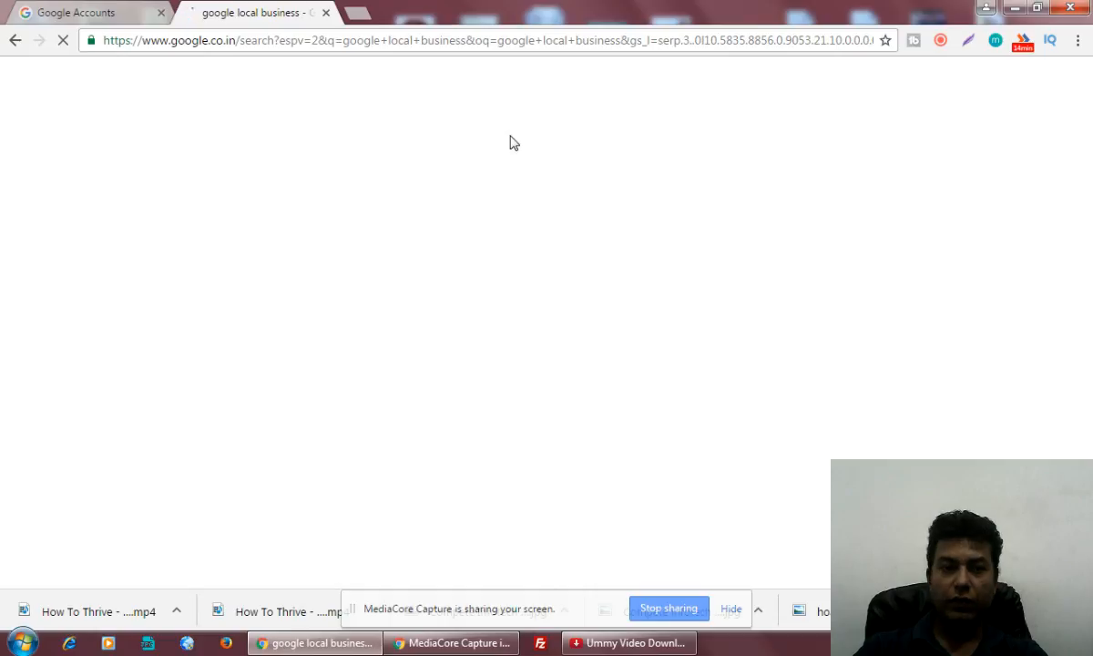
pyautogui.scroll(-1, 512, 142)
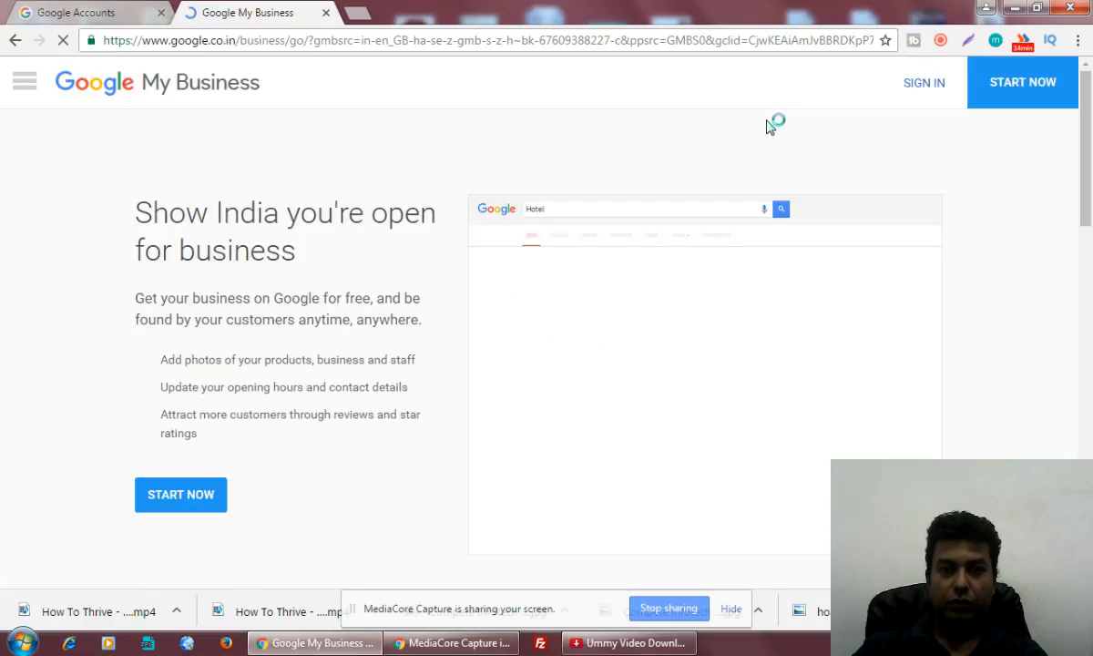
pyautogui.click(1020, 98)
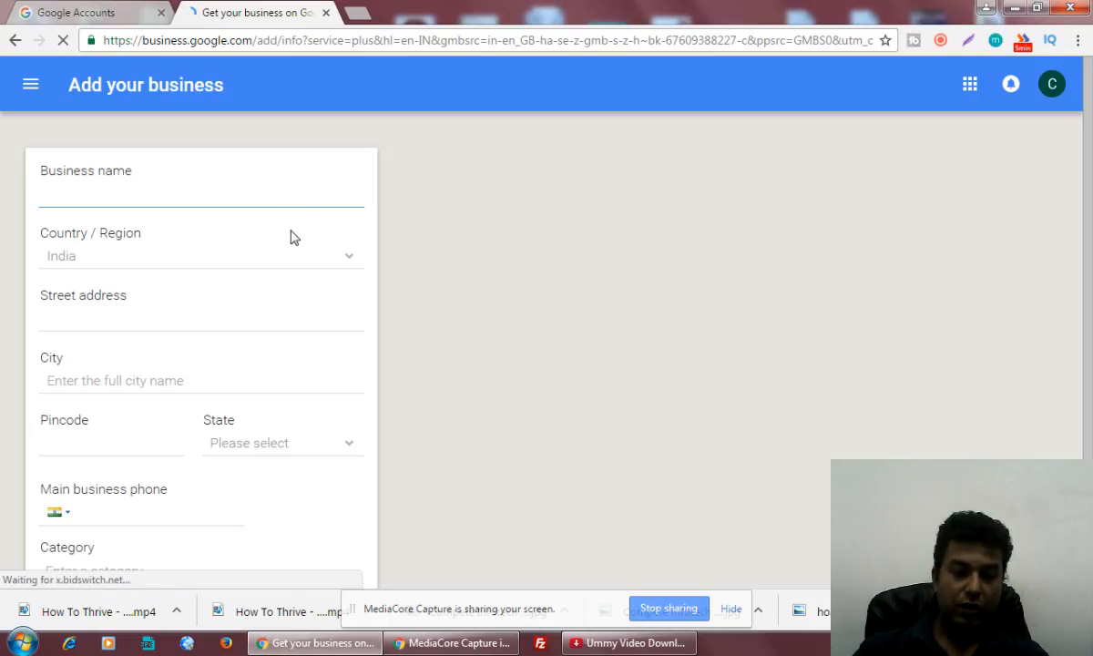
# - Type 'Compete Infotech Academy - Digital Marketing Training Institute' as the business name
pyautogui.write('Compete ')
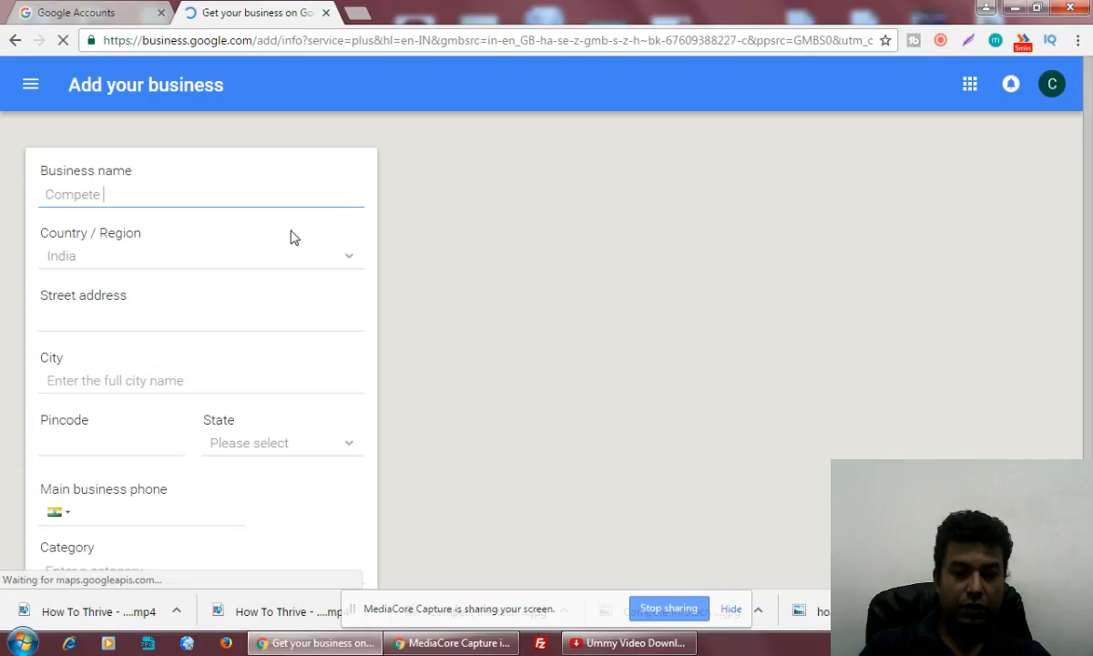
pyautogui.write('Infotech A')
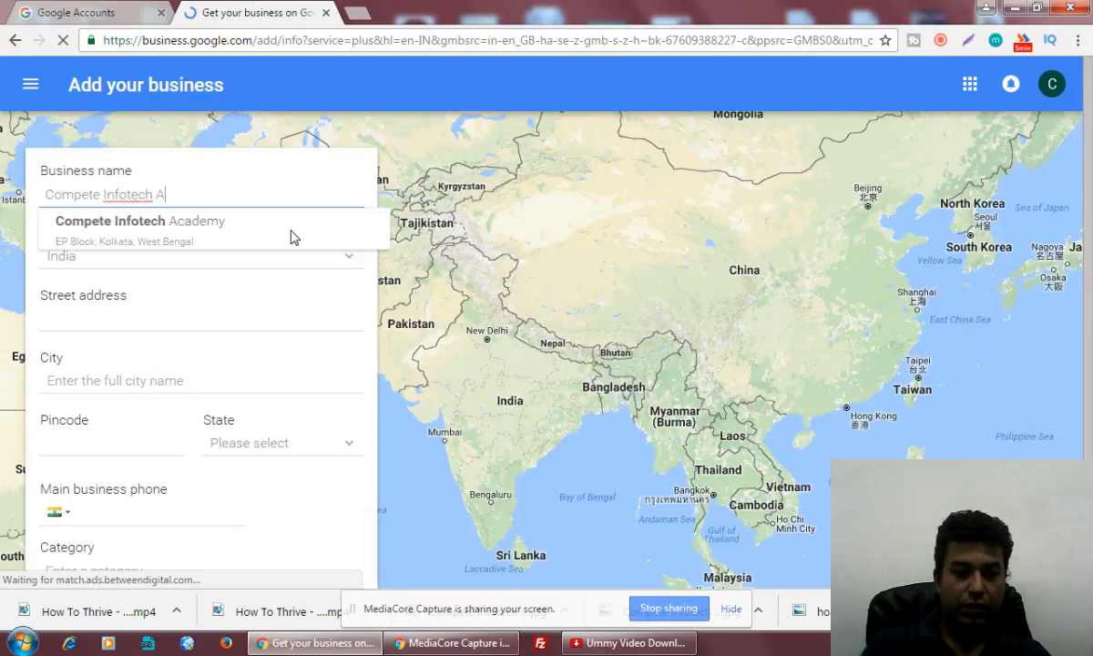
pyautogui.write('cademy - Di')
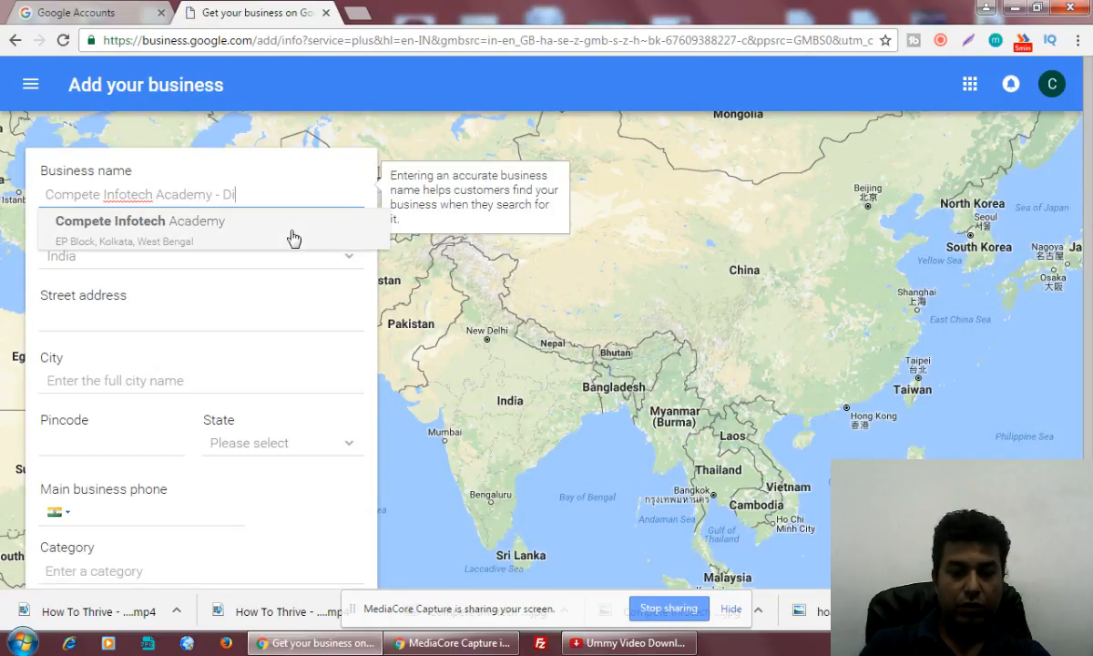
pyautogui.write('gital Marketing')
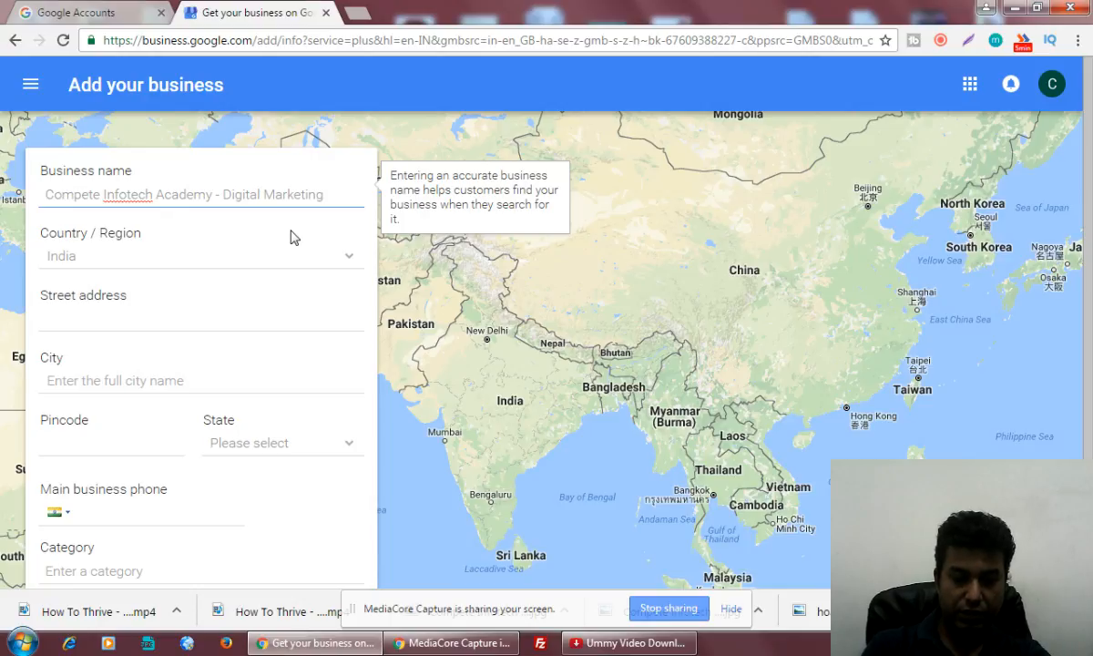
pyautogui.write('ining ')
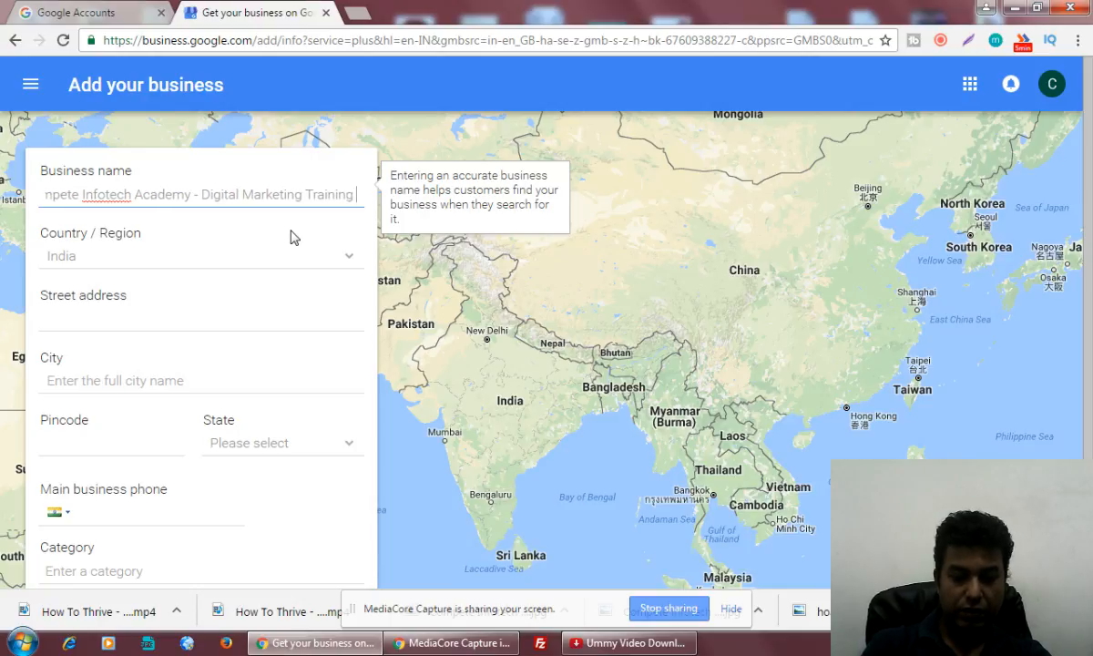
pyautogui.write('Institute')
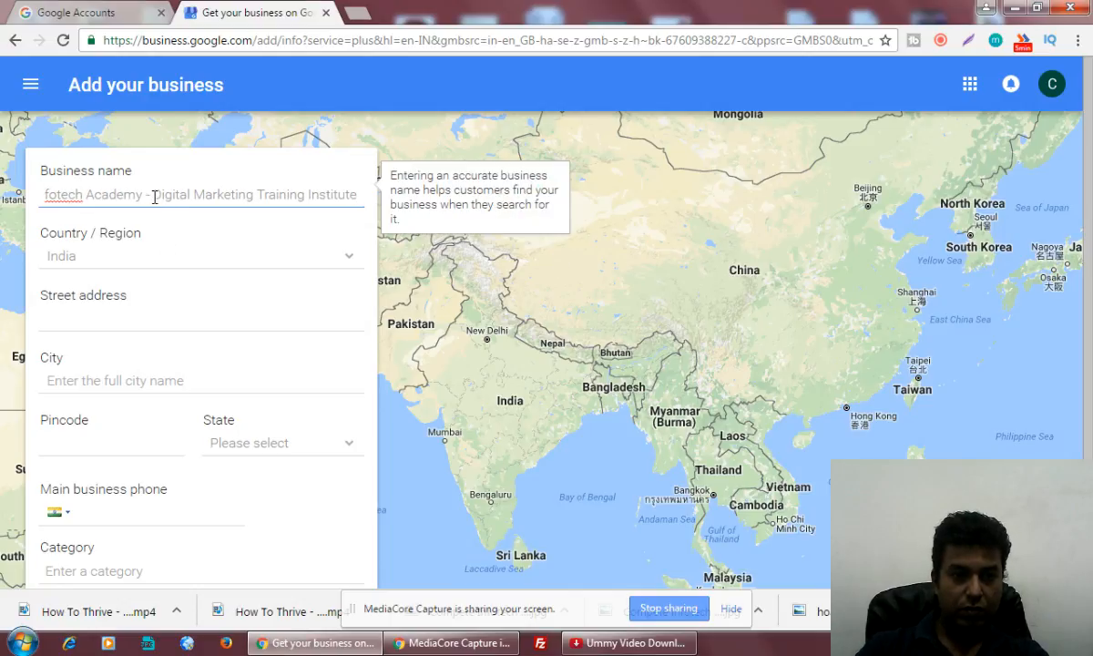
# - Keep India as the country, enter Kolkata as the city and choose West Bengal as the state
pyautogui.click(153, 259)
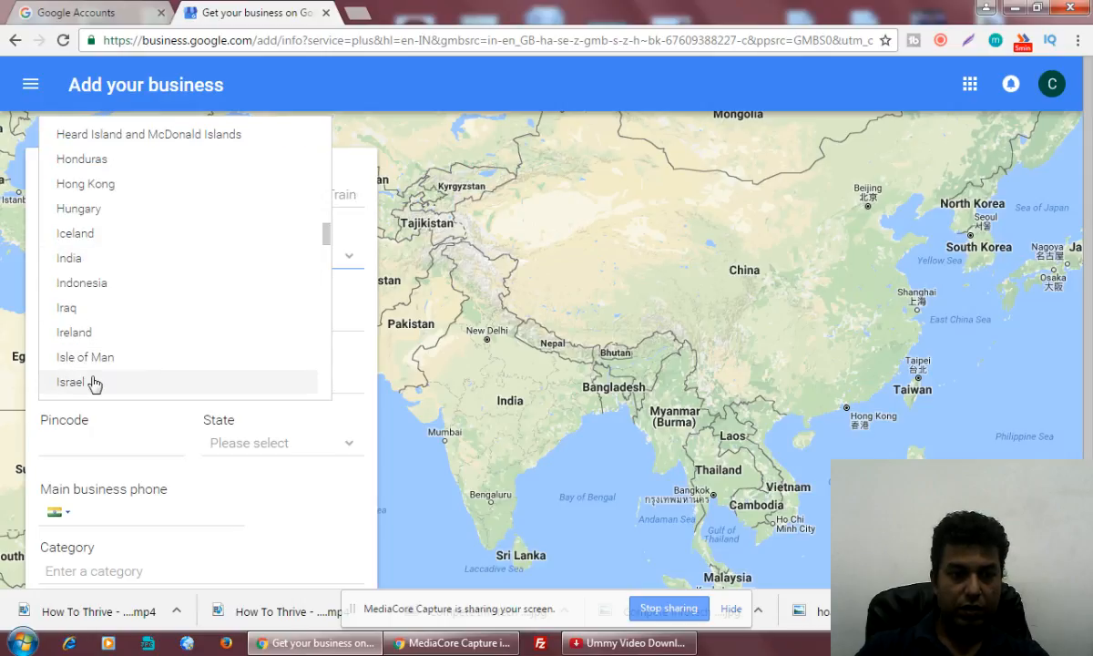
pyautogui.scroll(-1, 91, 382)
pyautogui.scroll(1, 86, 342)
pyautogui.click(79, 260)
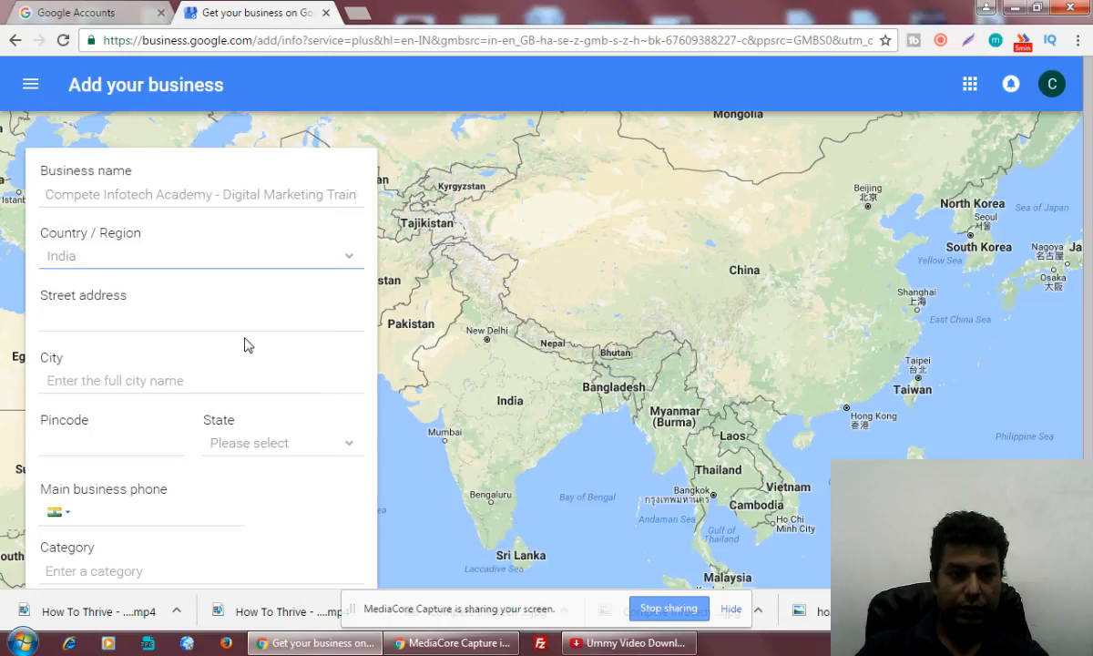
pyautogui.click(132, 318)
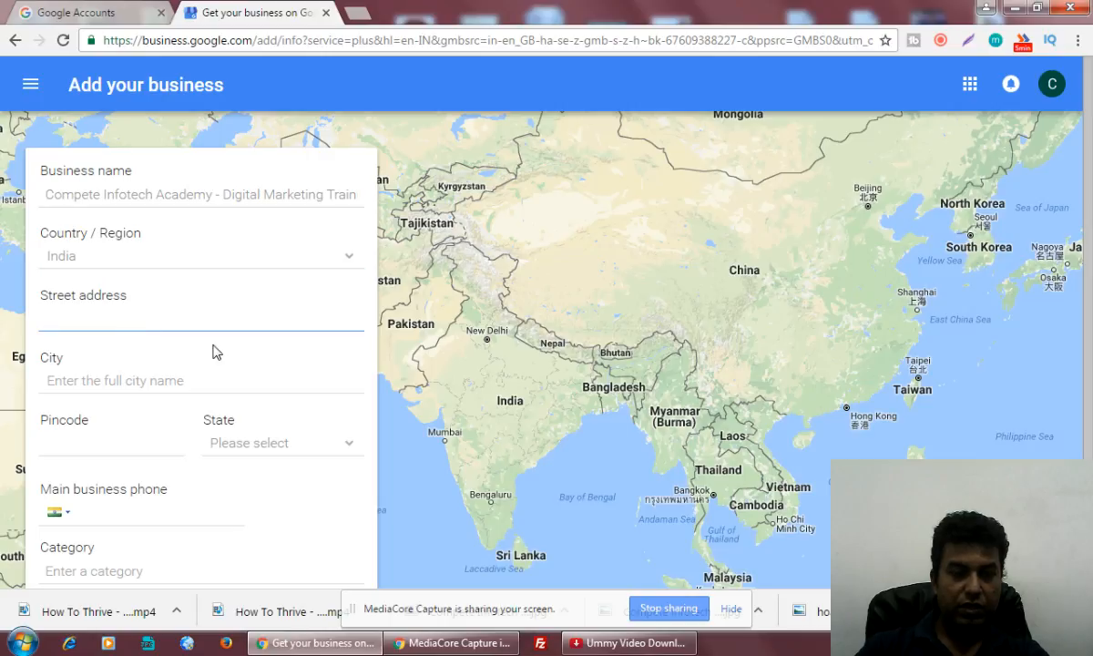
pyautogui.click(168, 381)
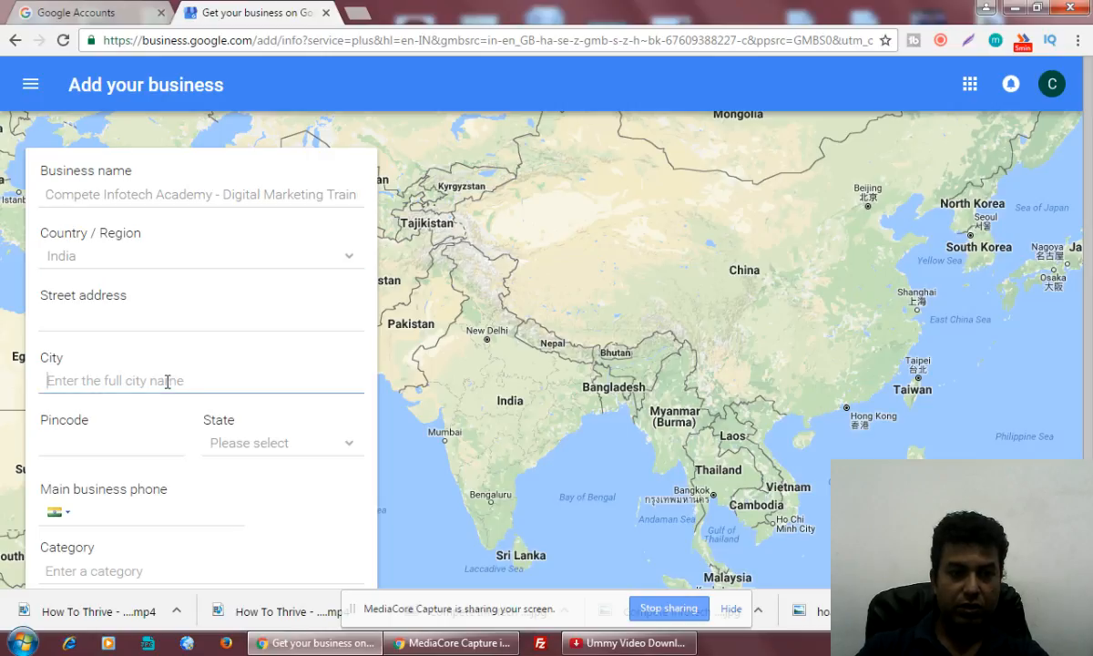
pyautogui.write('Kolk')
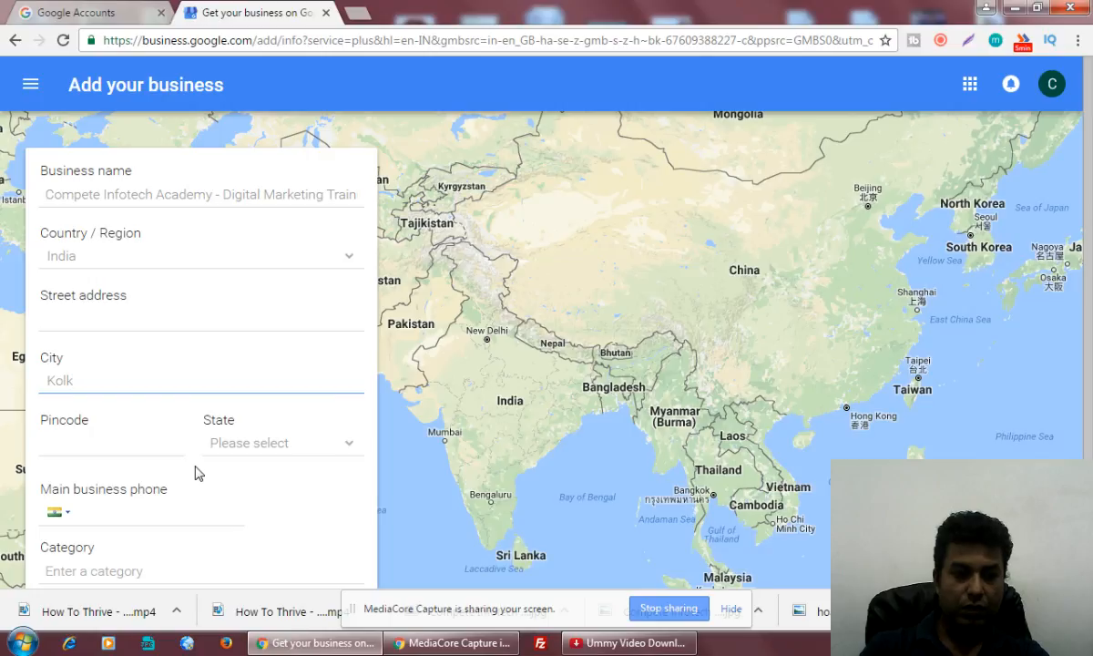
pyautogui.write('ata')
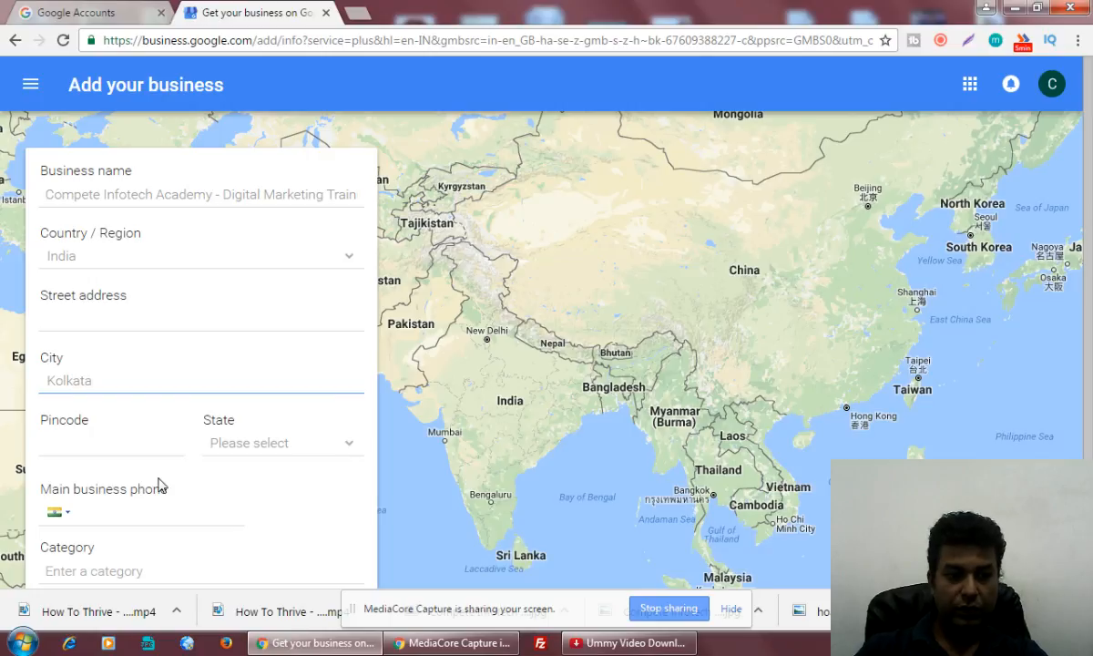
pyautogui.click(268, 444)
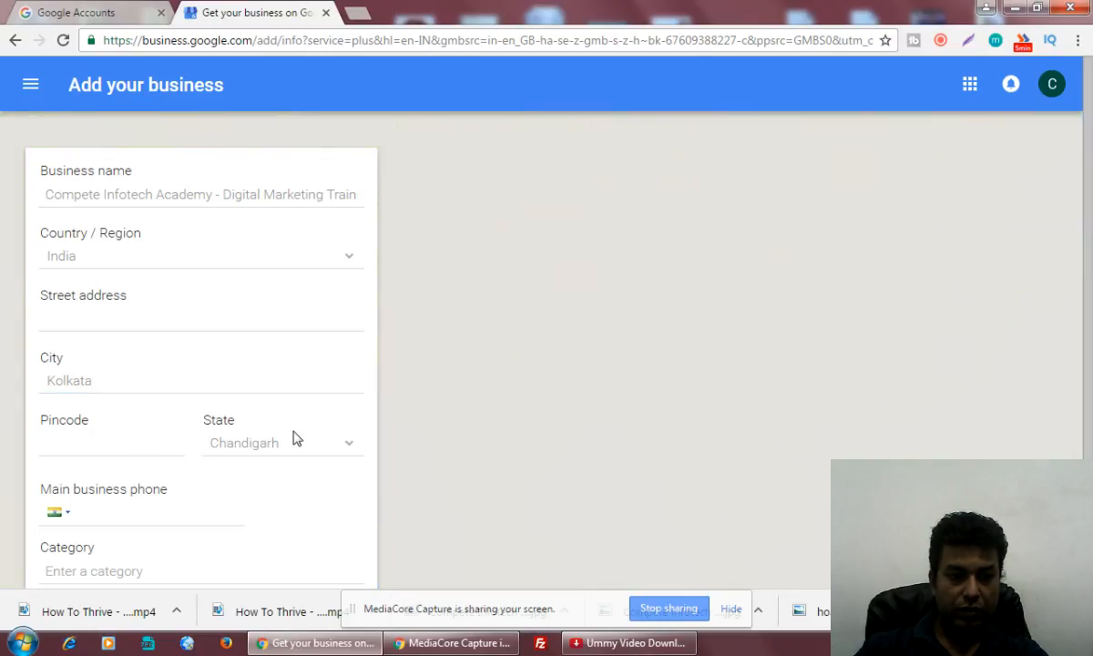
pyautogui.click(270, 451)
pyautogui.scroll(-6, 256, 551)
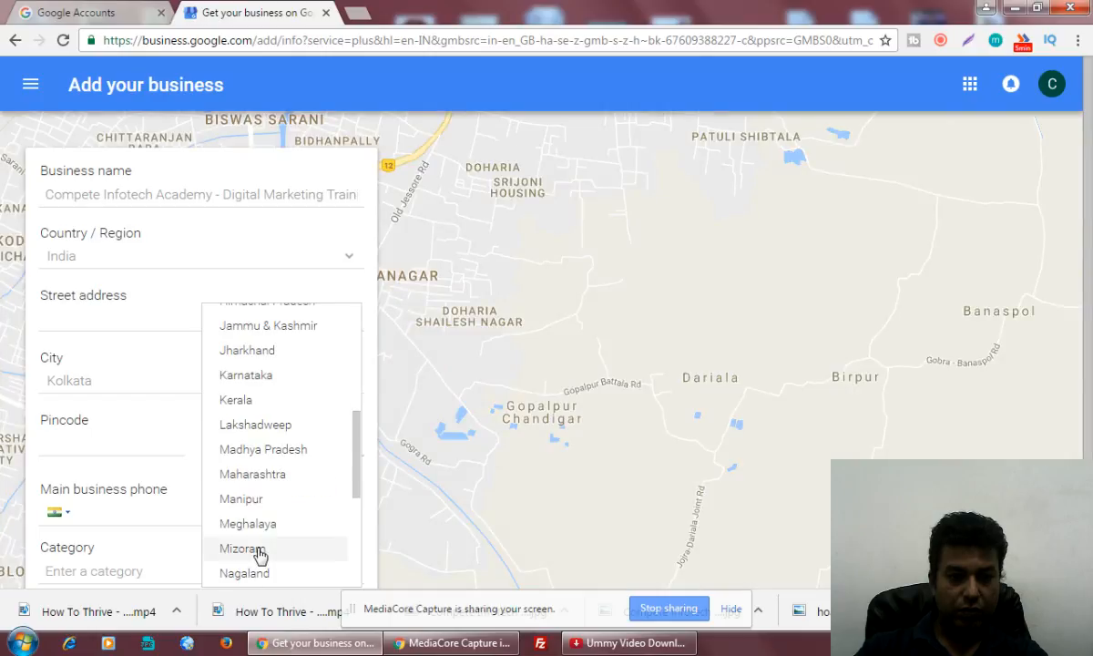
pyautogui.click(262, 578)
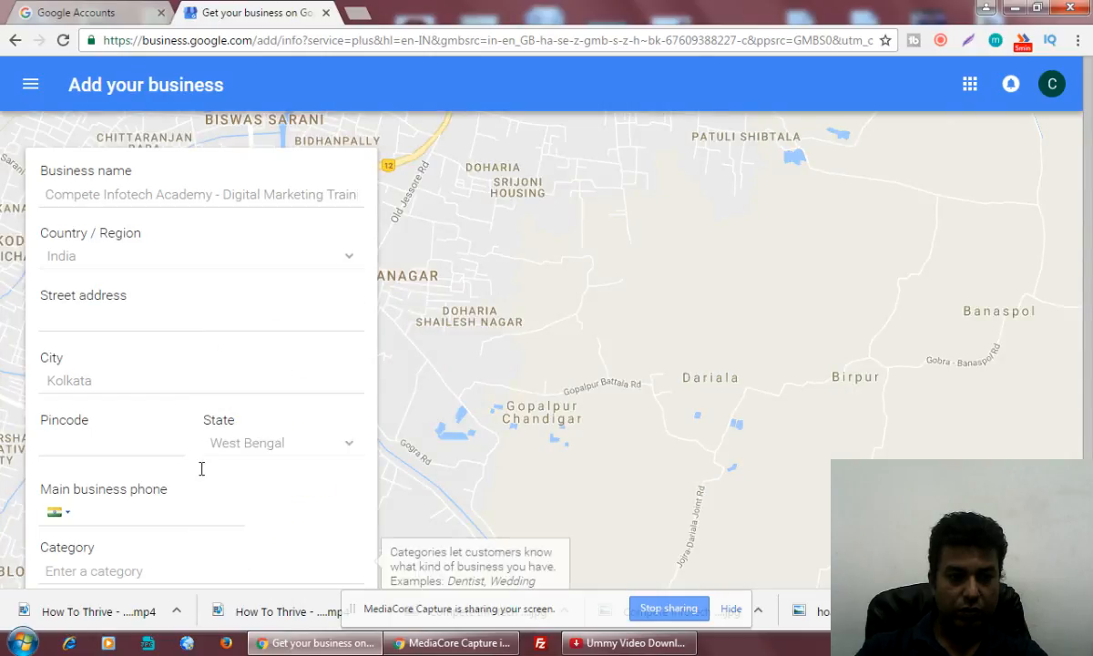
# - Enter 700091 as the pincode and review the rest of the form
pyautogui.click(96, 443)
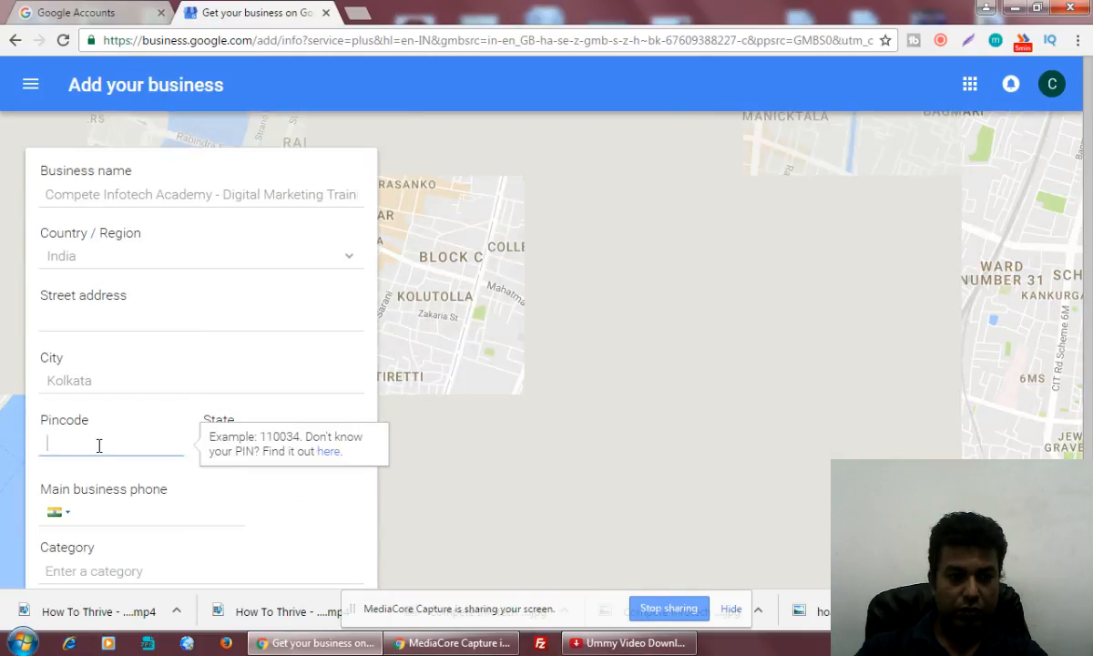
pyautogui.write('70001')
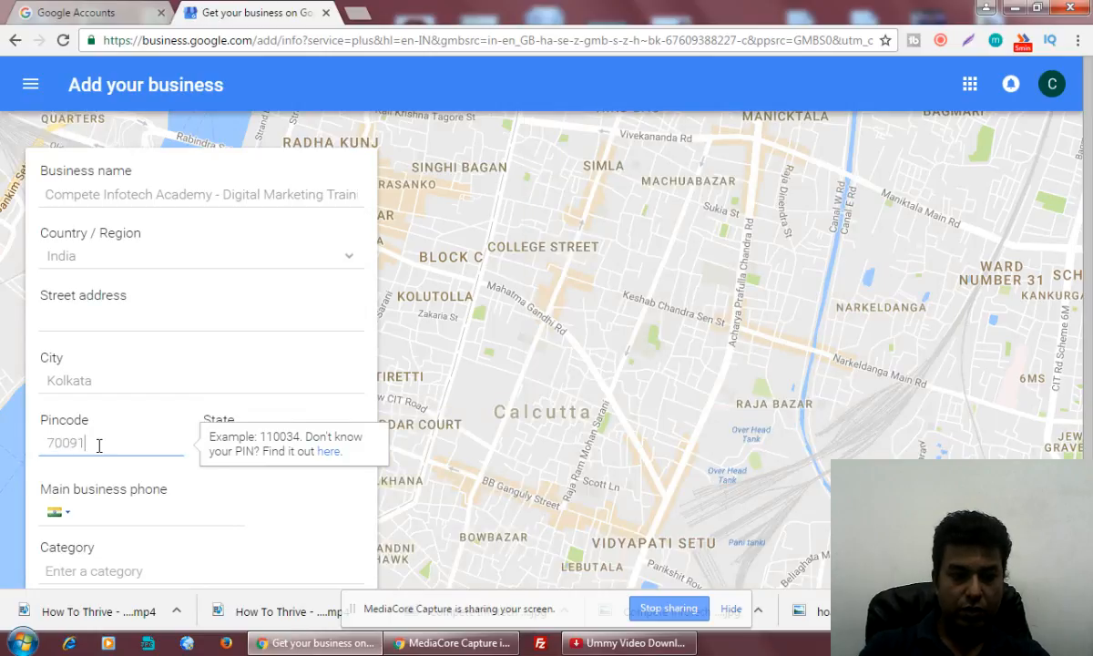
pyautogui.press('BackSpace')
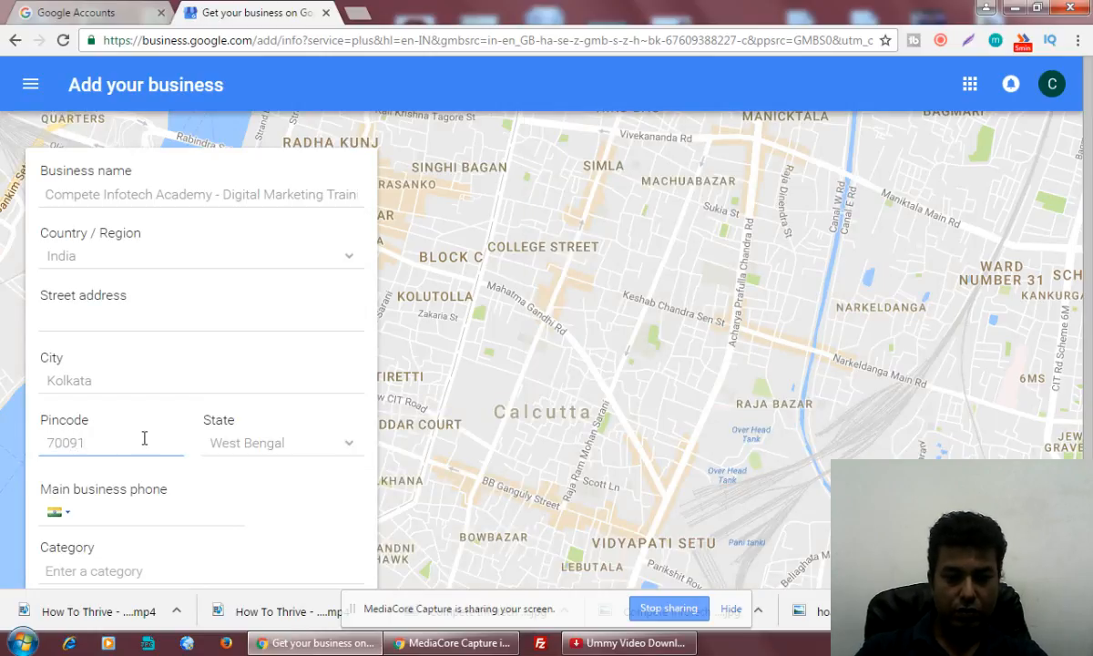
pyautogui.write('91')
pyautogui.click(189, 370)
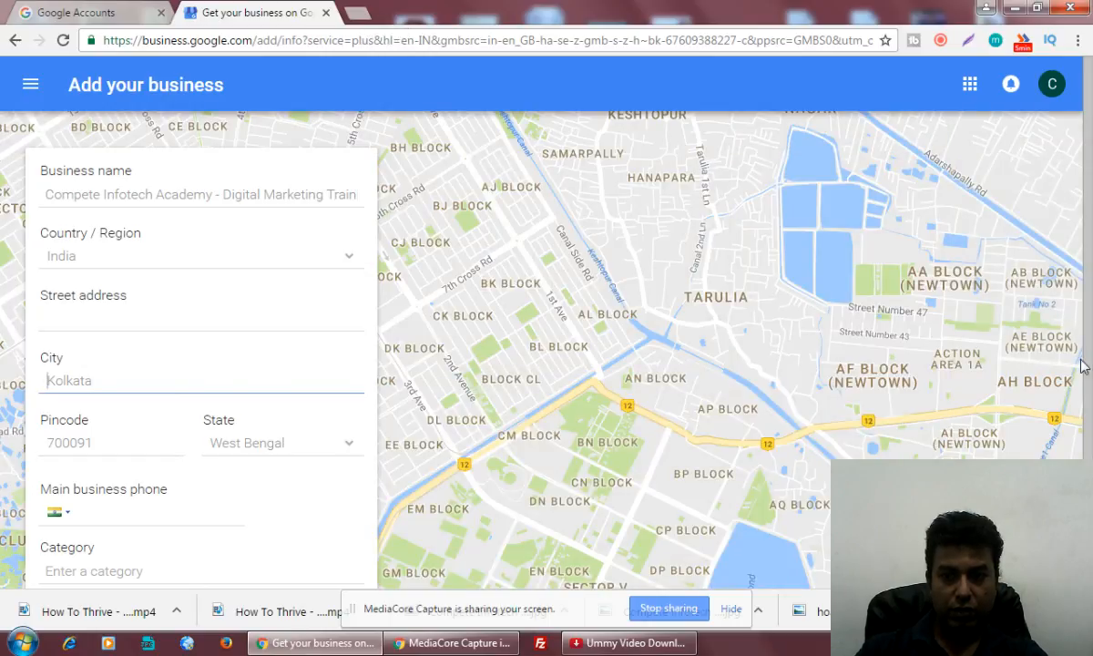
pyautogui.scroll(-2, 1017, 343)
pyautogui.scroll(-1, 1017, 344)
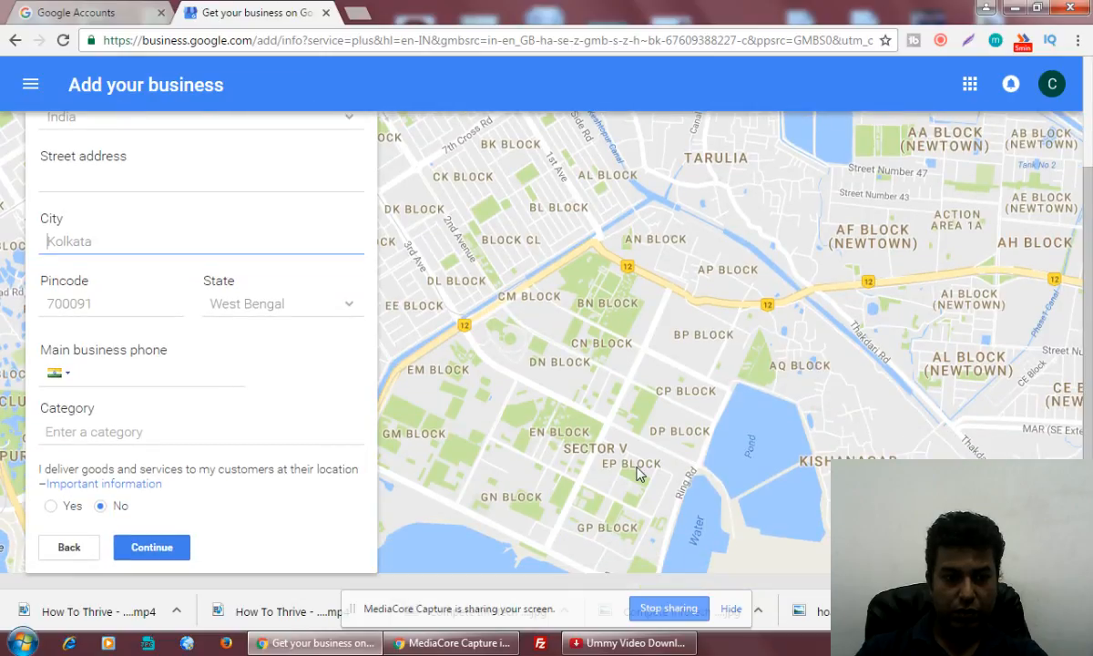
pyautogui.scroll(2, 637, 473)
pyautogui.scroll(-2, 638, 473)
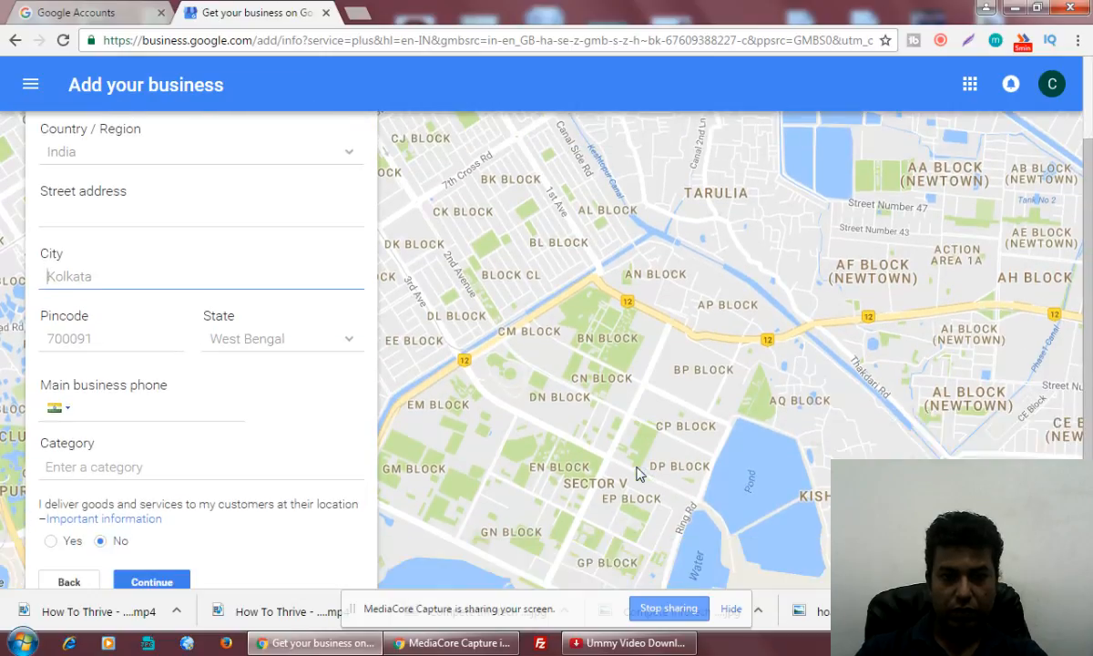
# - Open competeinfotechacademy.com in a new tab and select the first corporate office address lines
pyautogui.click(356, 12)
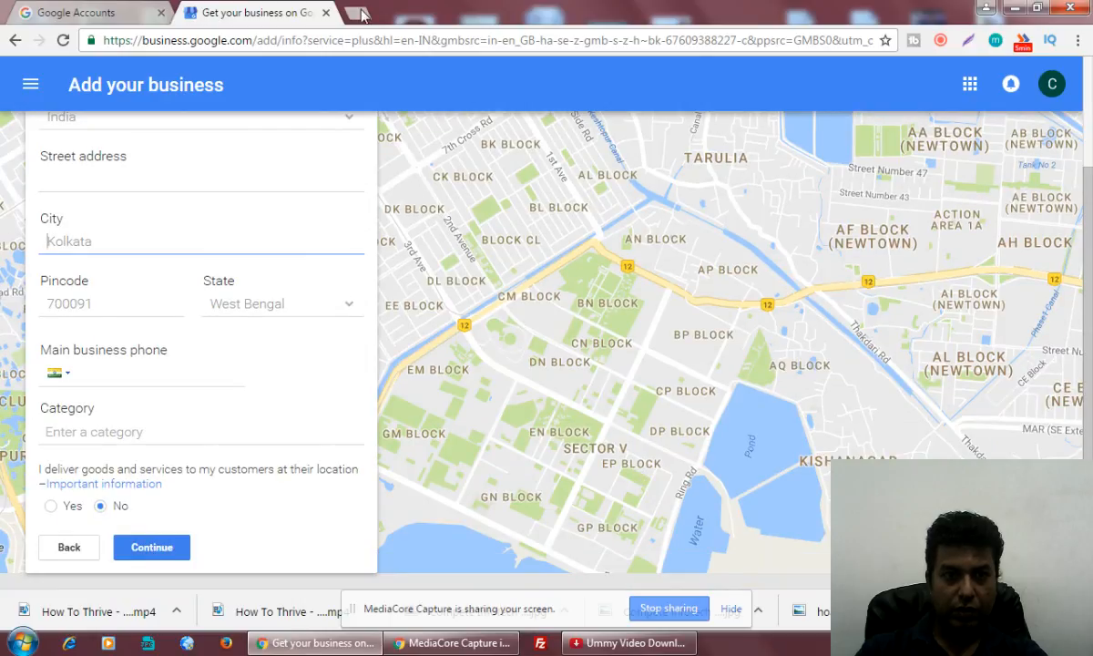
pyautogui.write('co m')
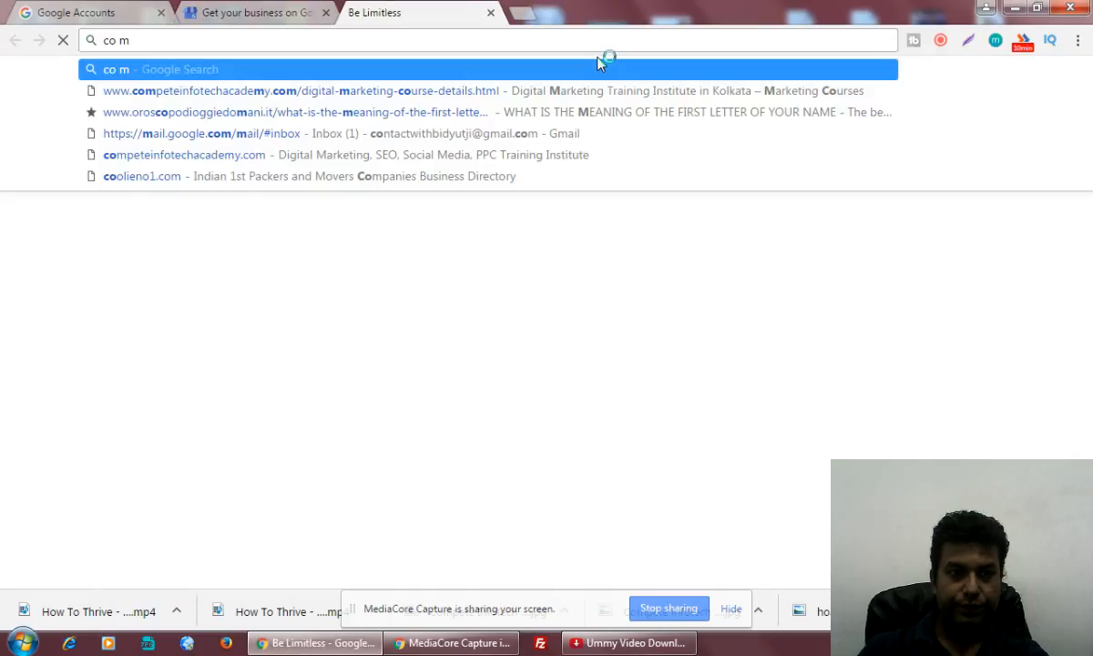
pyautogui.press('BackSpace')
pyautogui.press('BackSpace')
pyautogui.press('BackSpace')
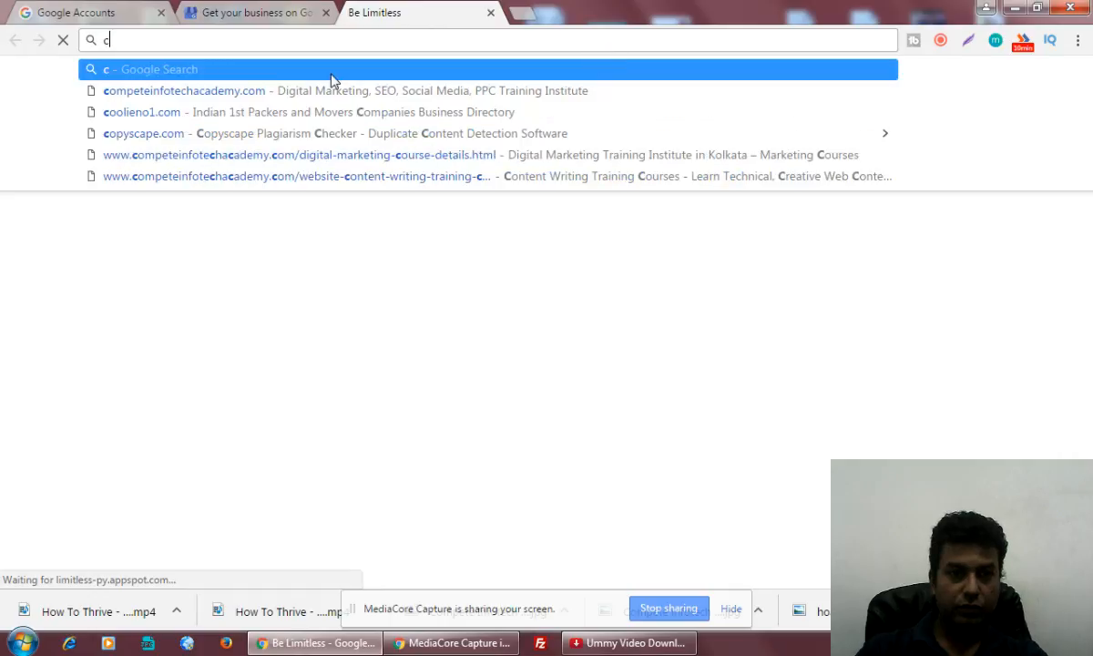
pyautogui.press('Down')
pyautogui.press('Return')
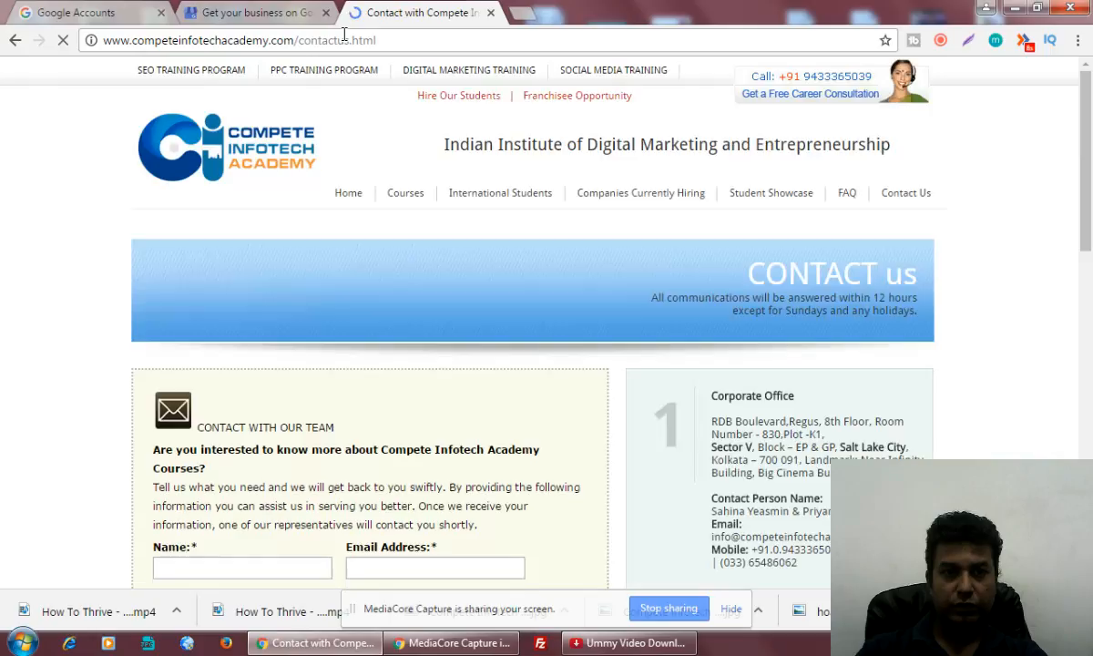
pyautogui.scroll(-1, 785, 394)
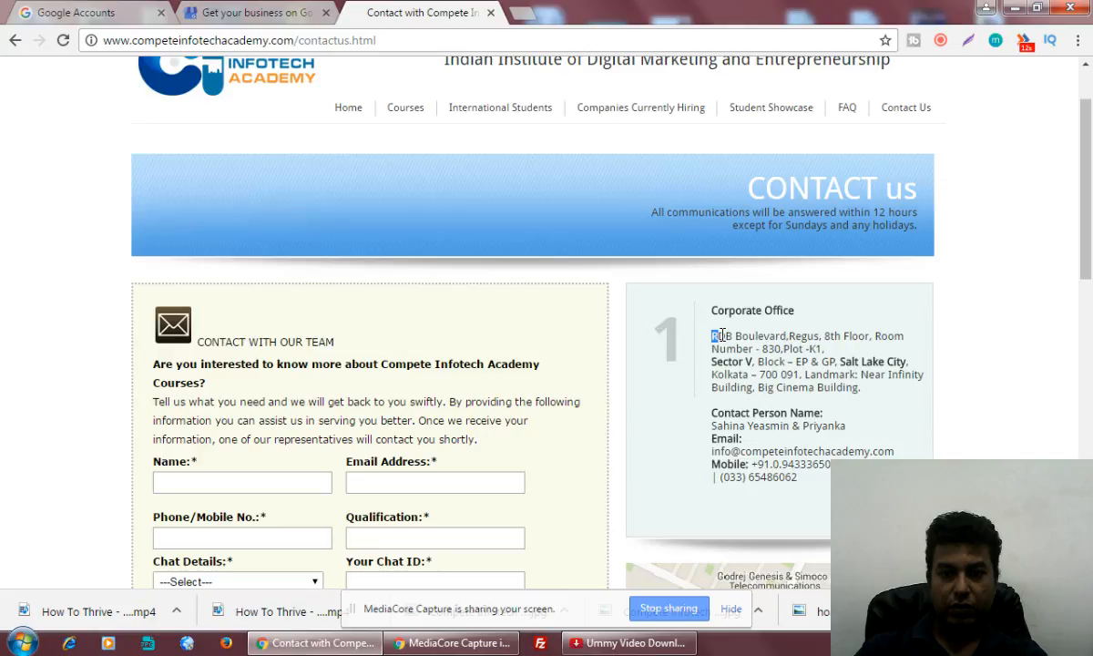
pyautogui.moveTo(721, 335); pyautogui.dragTo(911, 360)
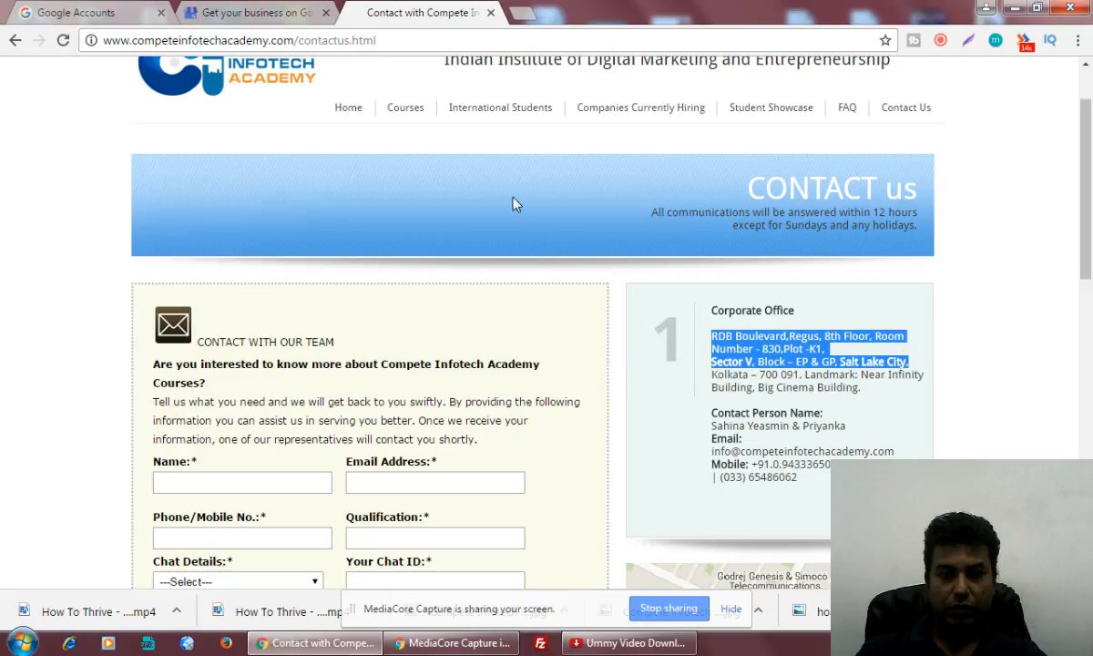
pyautogui.click(247, 13)
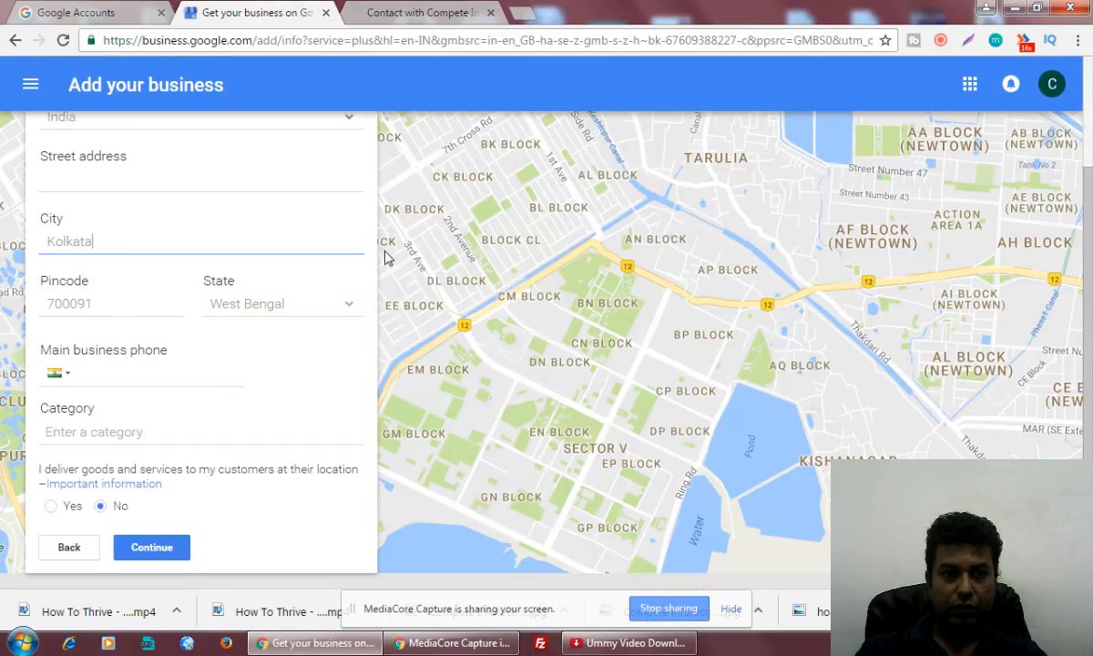
# - Paste the office address into Street address, add a second line, and trim the trailing 'Block – E' fragment
pyautogui.click(121, 159)
pyautogui.hotkey('ctrl', 'v')
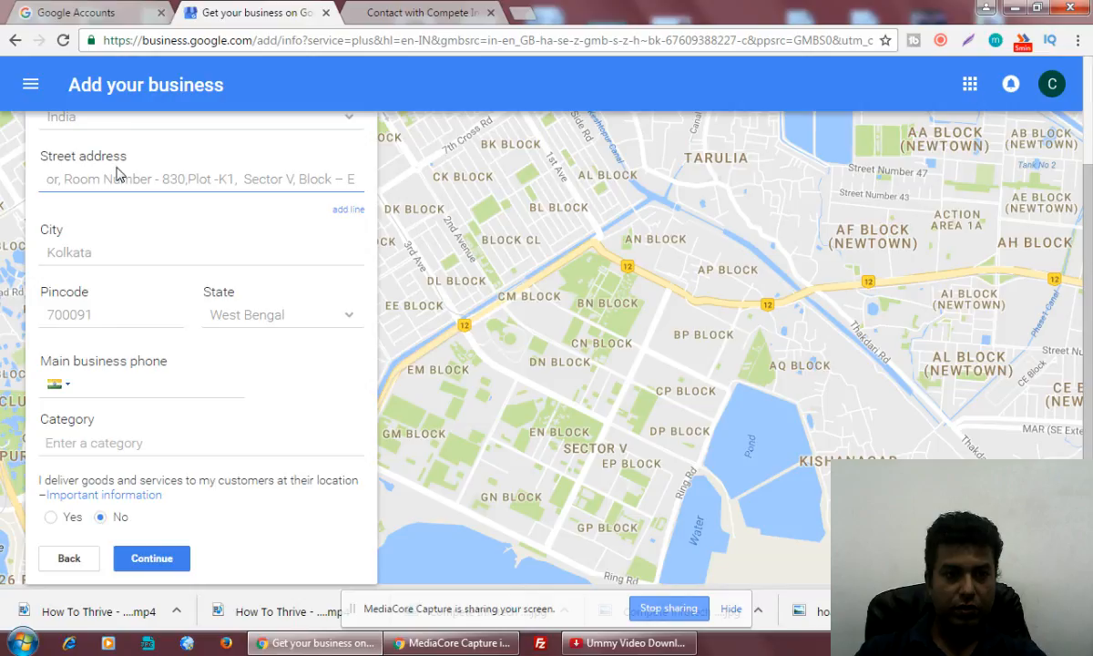
pyautogui.click(348, 210)
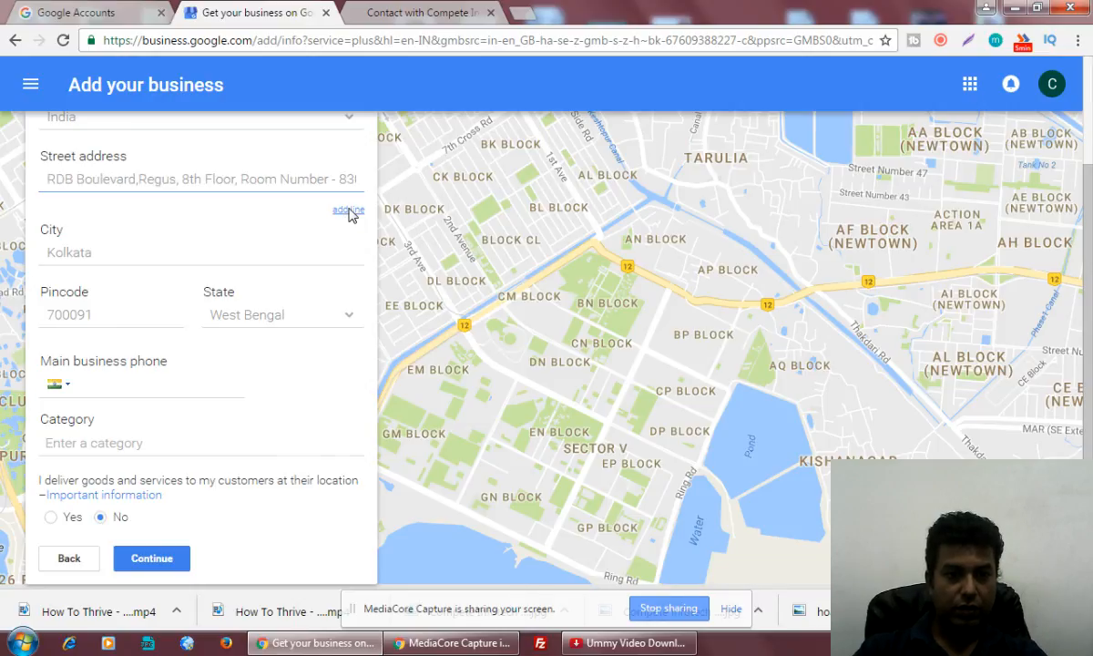
pyautogui.moveTo(305, 180); pyautogui.dragTo(440, 185)
pyautogui.click(326, 180)
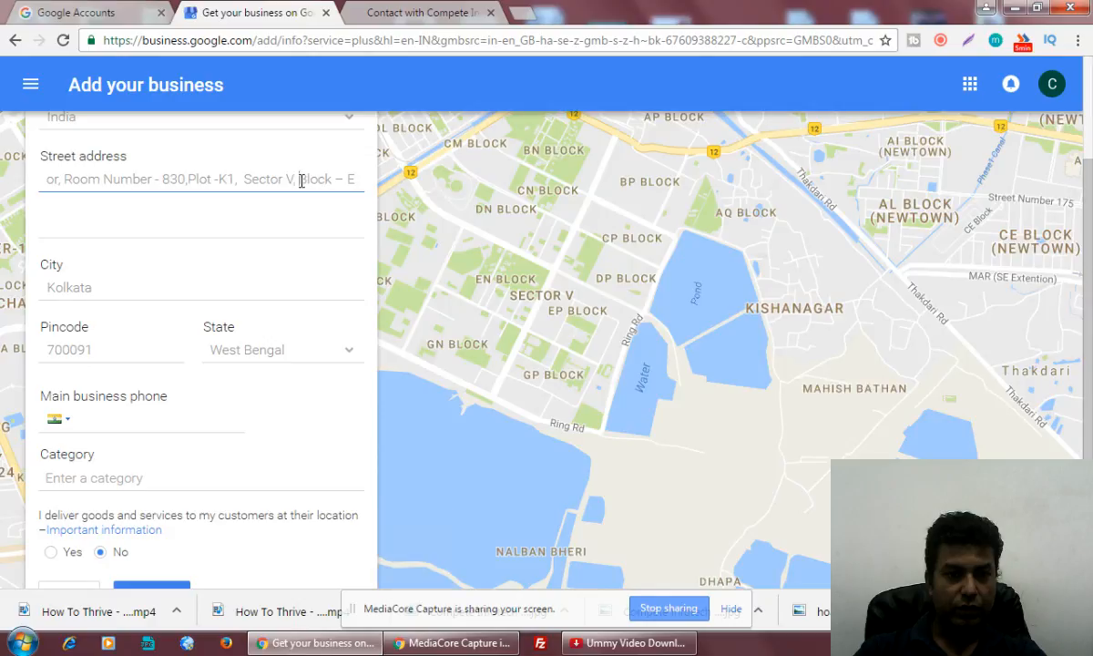
pyautogui.moveTo(297, 180); pyautogui.dragTo(384, 177)
pyautogui.press('BackSpace')
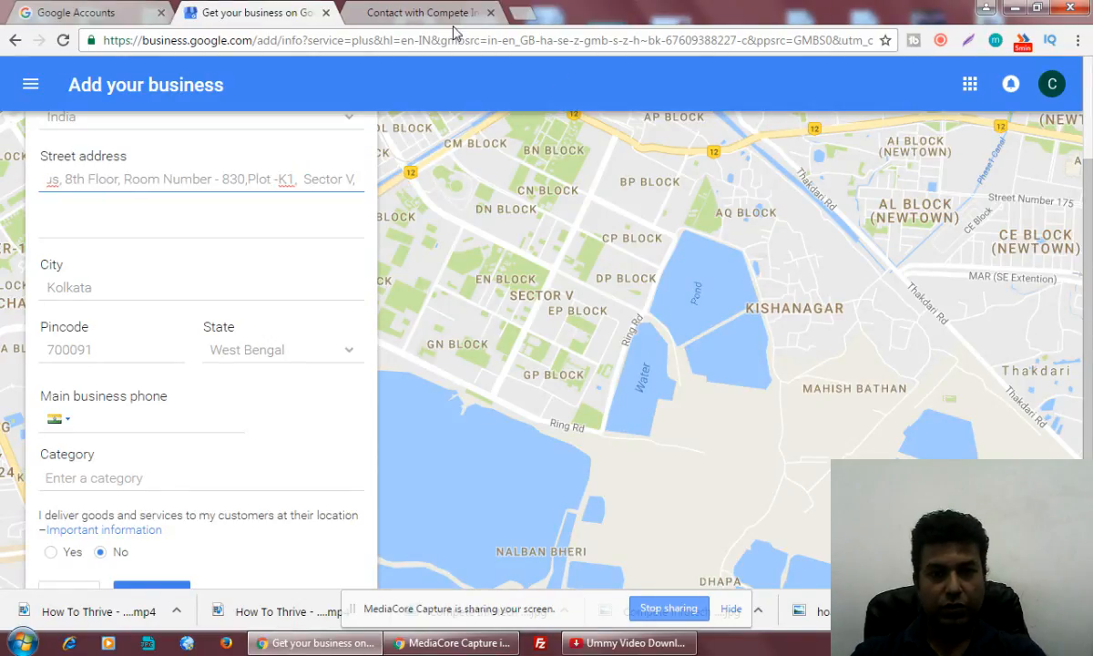
# - Copy the remaining address from 'Plot -K1' onward and paste it into the second address line
pyautogui.click(426, 13)
pyautogui.click(853, 360)
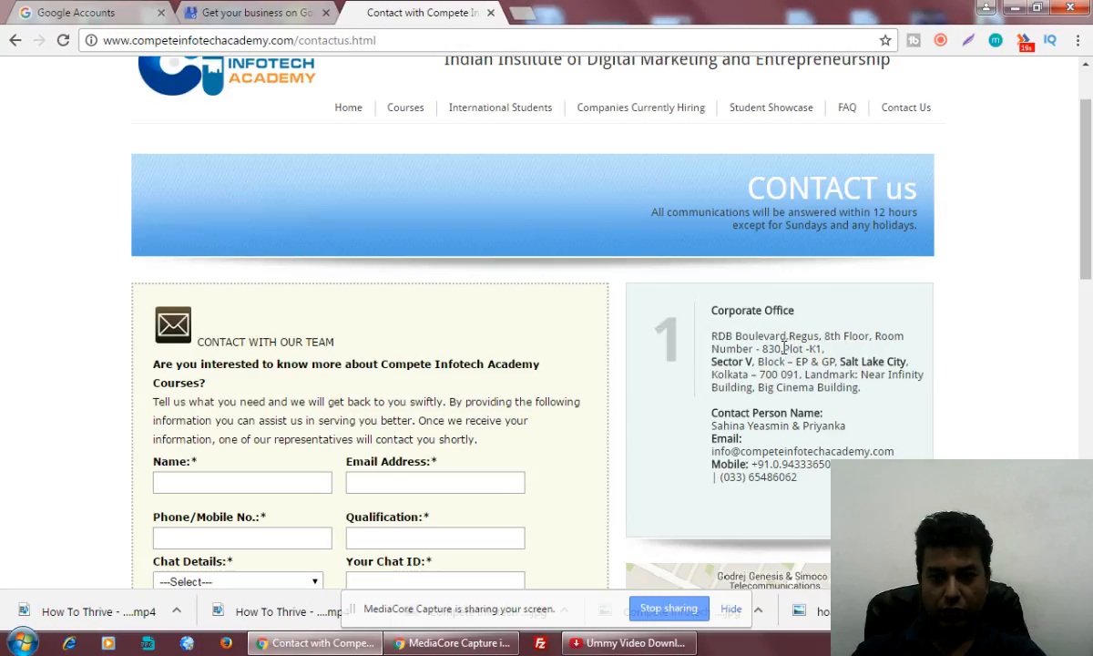
pyautogui.moveTo(794, 351); pyautogui.dragTo(906, 361)
pyautogui.hotkey('ctrl', 'c')
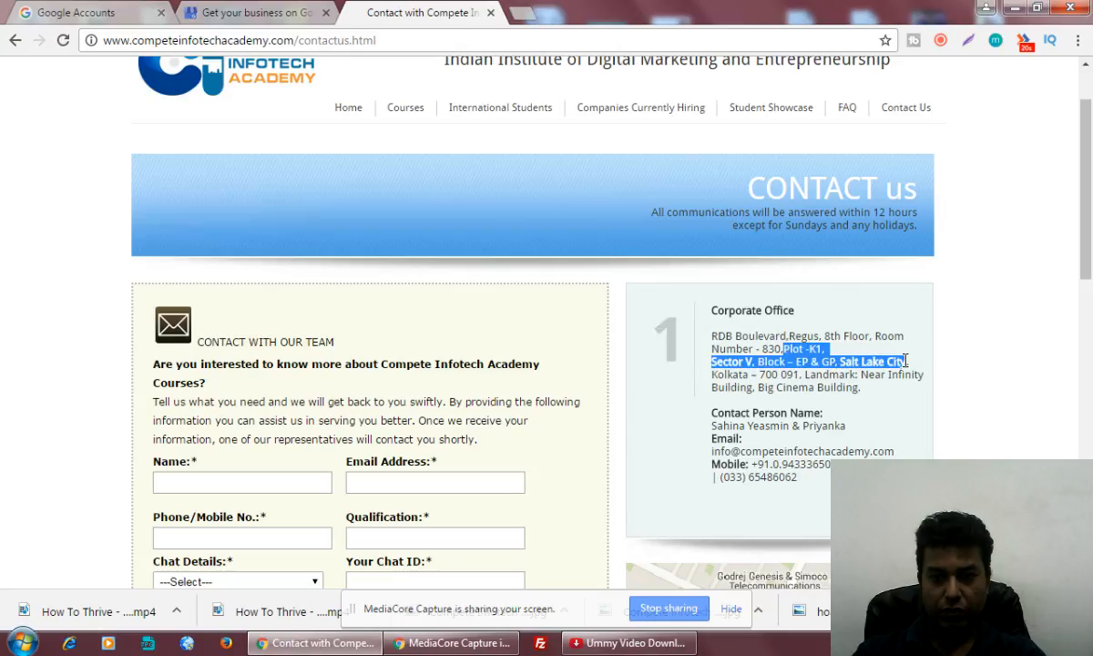
pyautogui.click(238, 12)
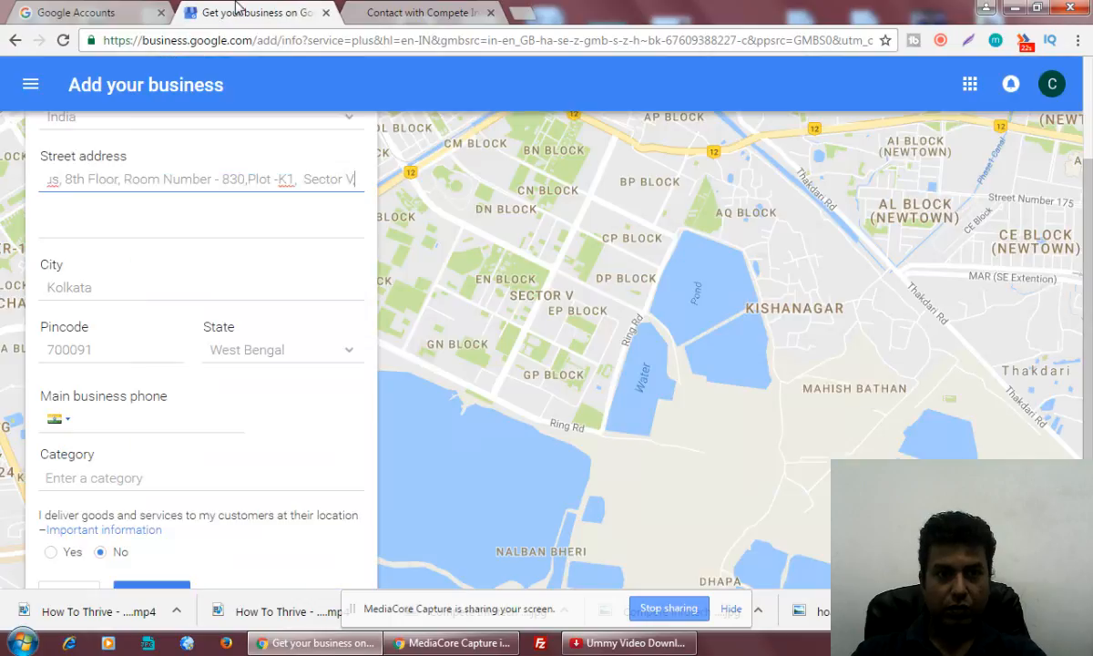
pyautogui.click(83, 224)
pyautogui.hotkey('ctrl', 'v')
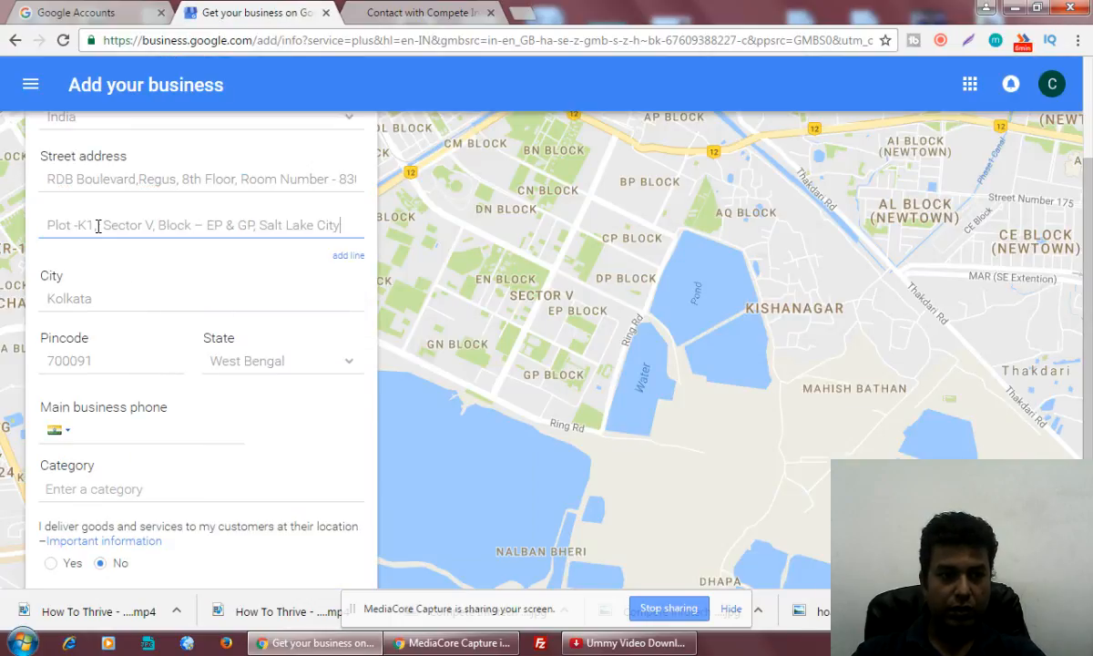
pyautogui.click(255, 292)
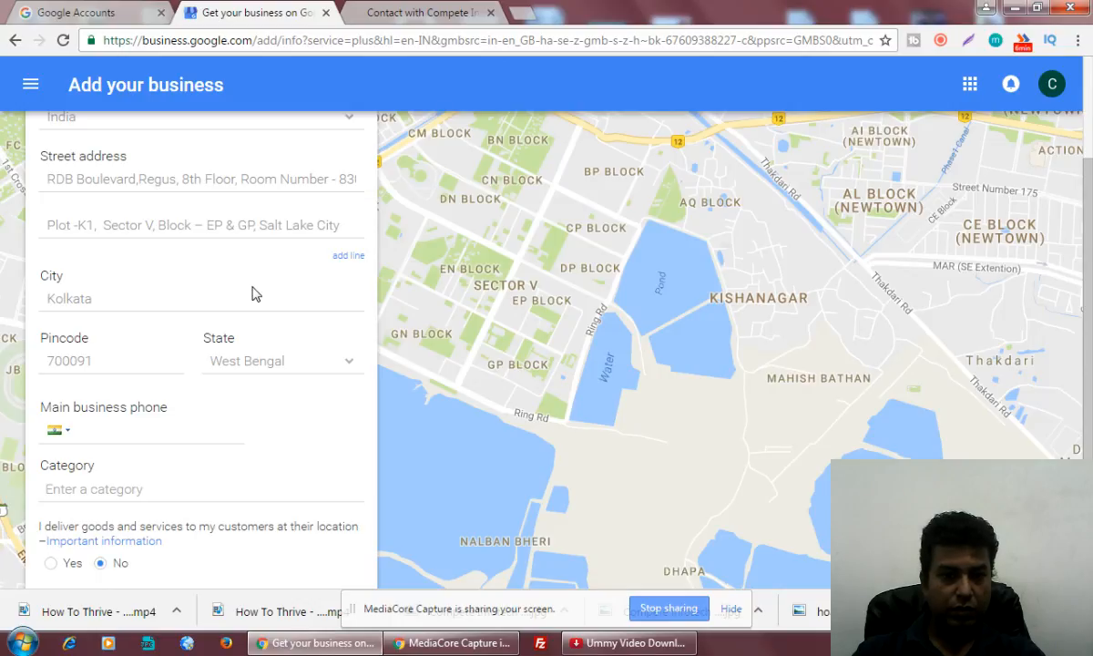
pyautogui.scroll(3, 255, 293)
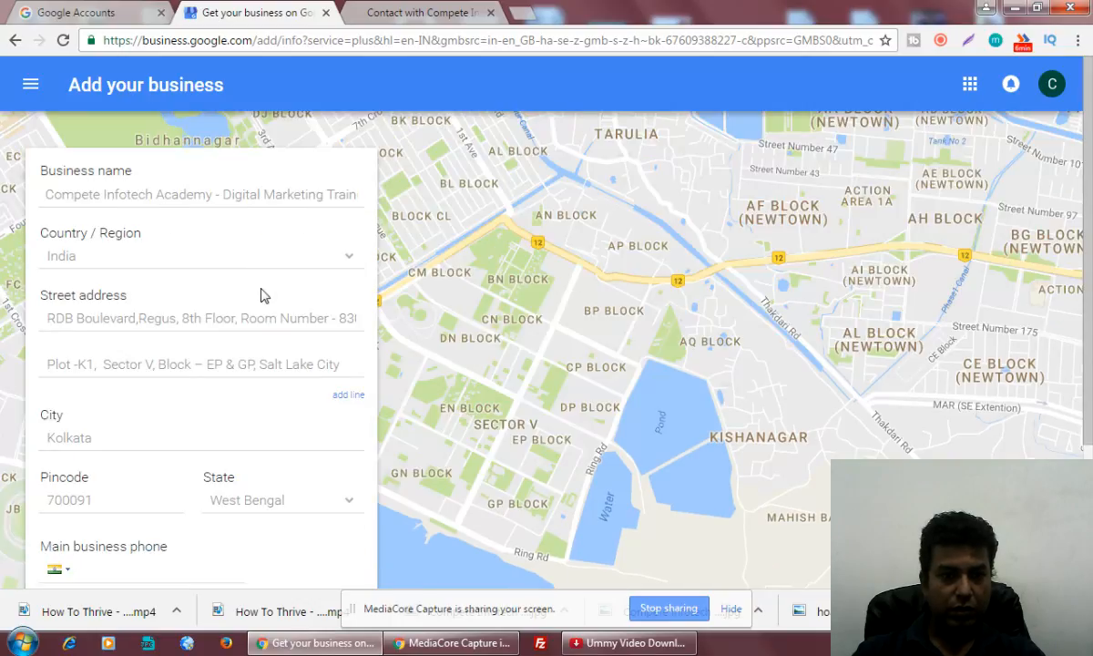
pyautogui.scroll(-3, 260, 295)
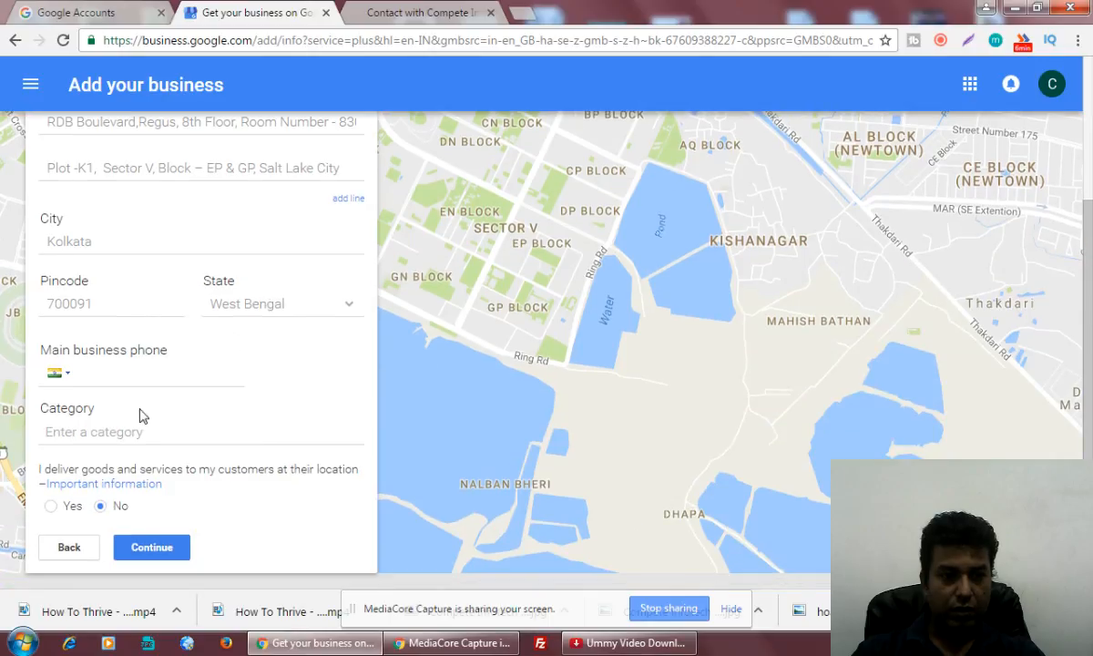
# - Enter the main business phone number
pyautogui.click(135, 379)
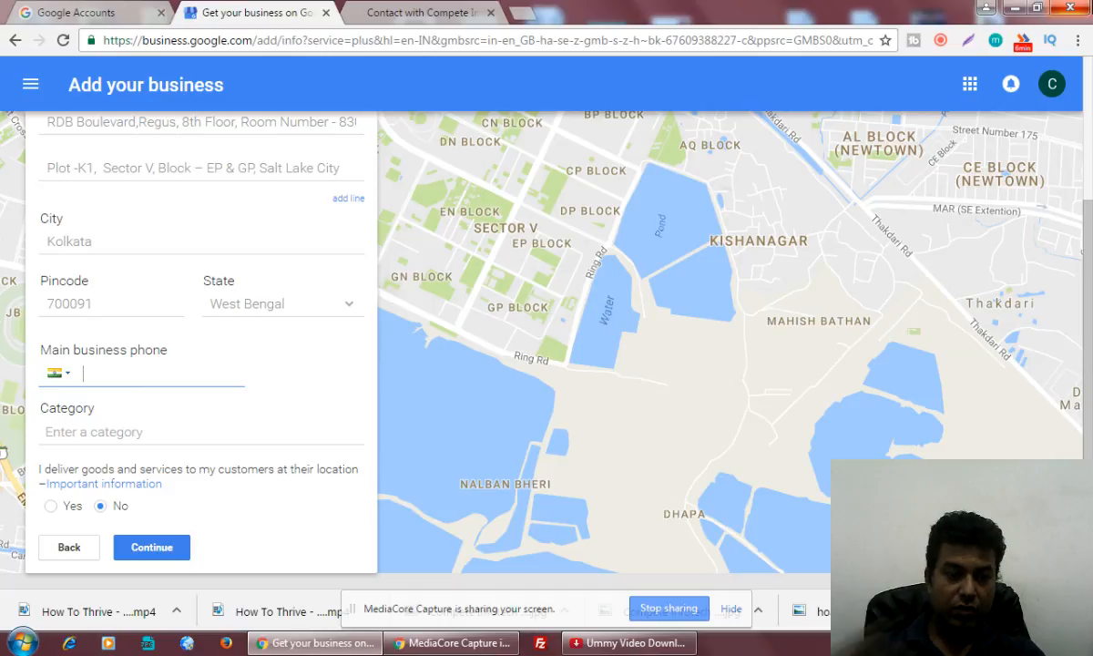
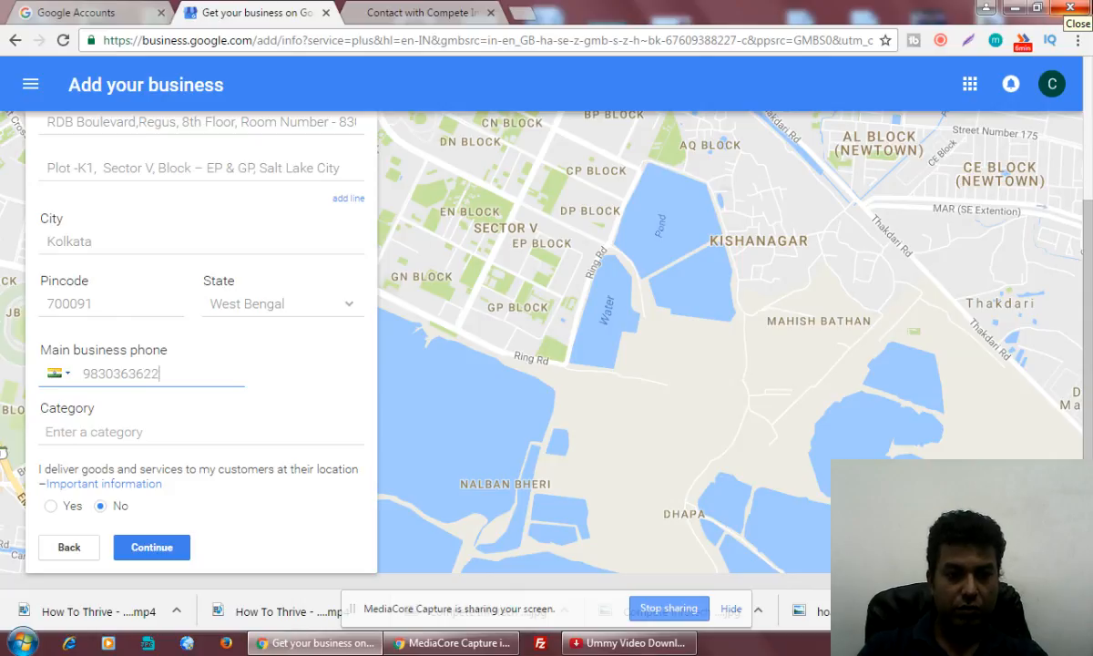
pyautogui.click(156, 435)
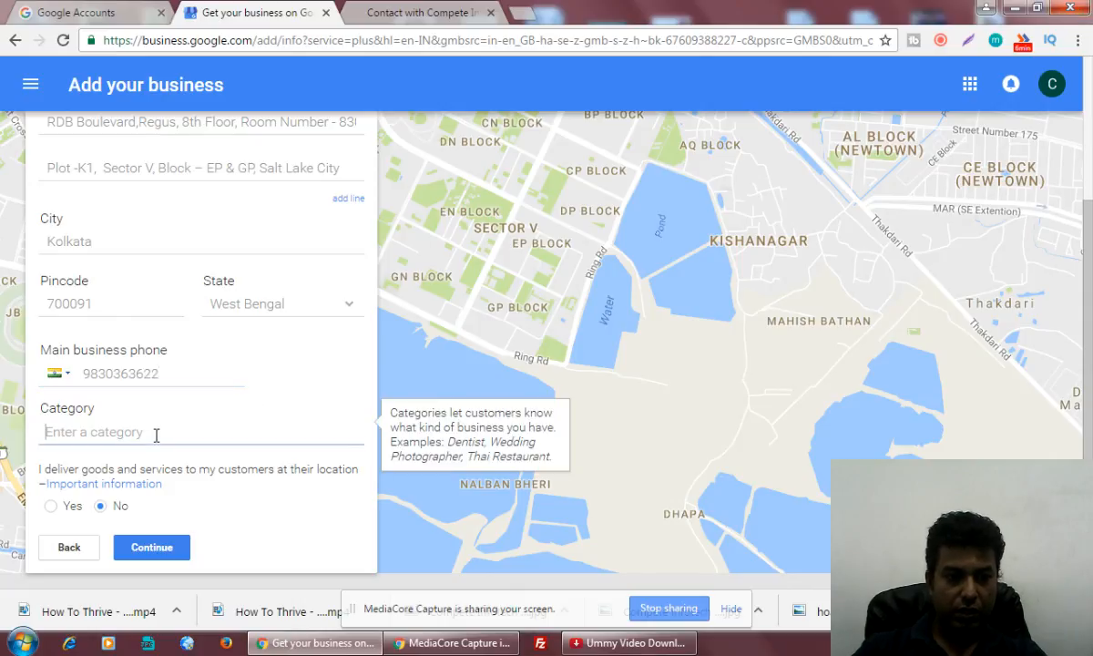
# - Delete 'Room Number - 830,' from the first street address line and add a space after 'Boulevard,'
pyautogui.scroll(1, 157, 441)
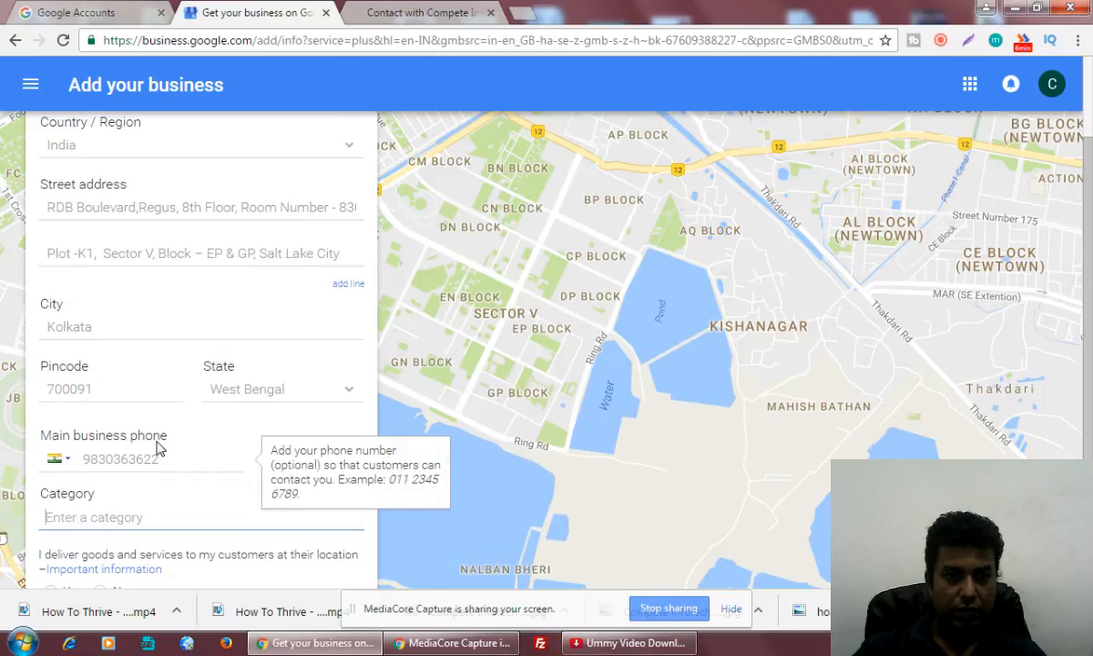
pyautogui.scroll(-1, 158, 442)
pyautogui.scroll(1, 171, 441)
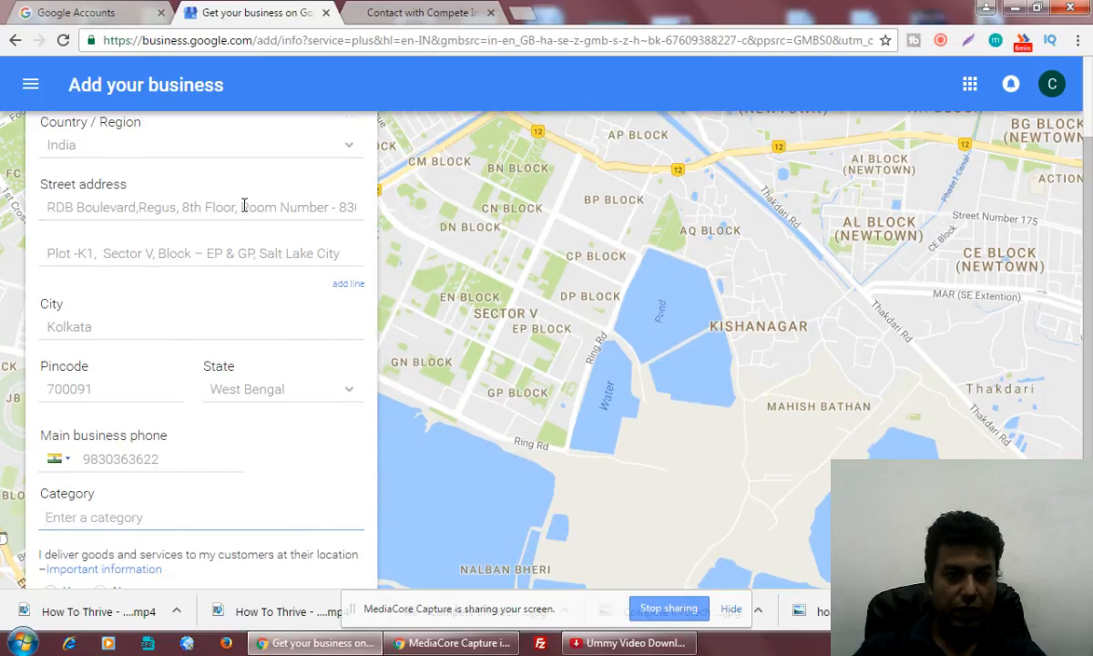
pyautogui.moveTo(244, 206)
pyautogui.mouseDown()
pyautogui.moveTo(355, 206)
pyautogui.moveTo(231, 207)
pyautogui.mouseUp()
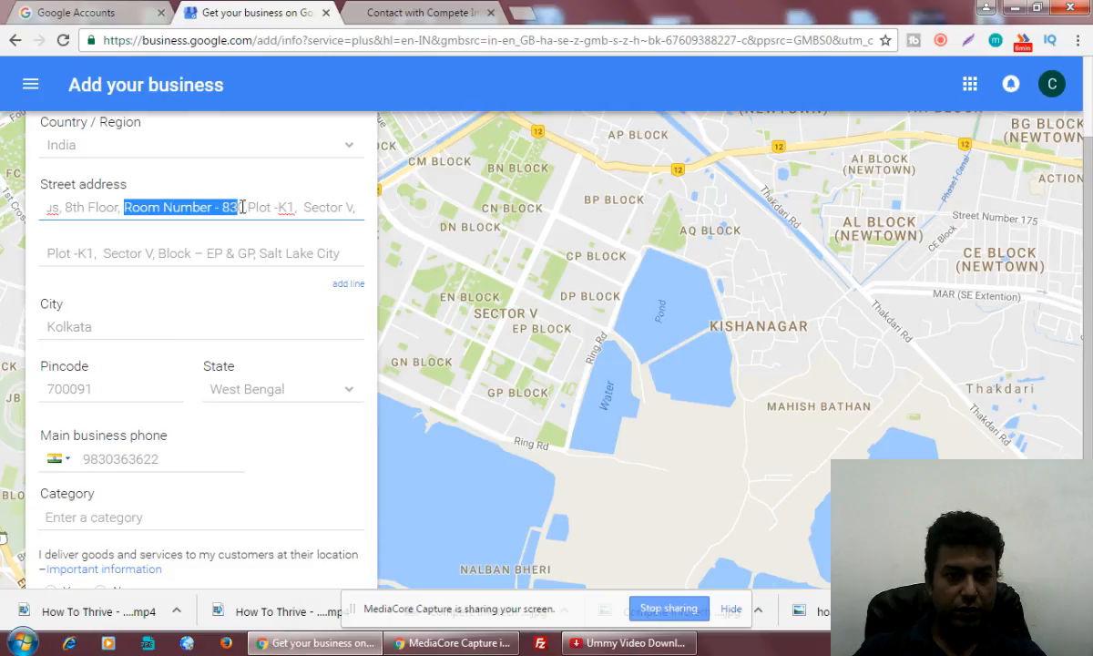
pyautogui.press('BackSpace')
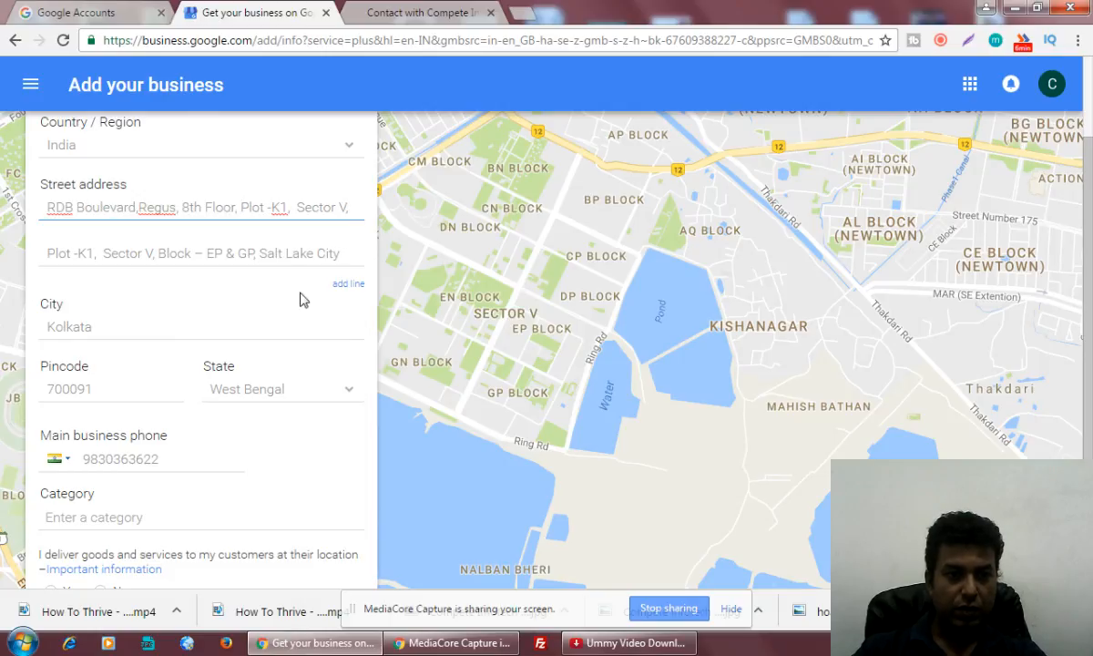
pyautogui.click(140, 206)
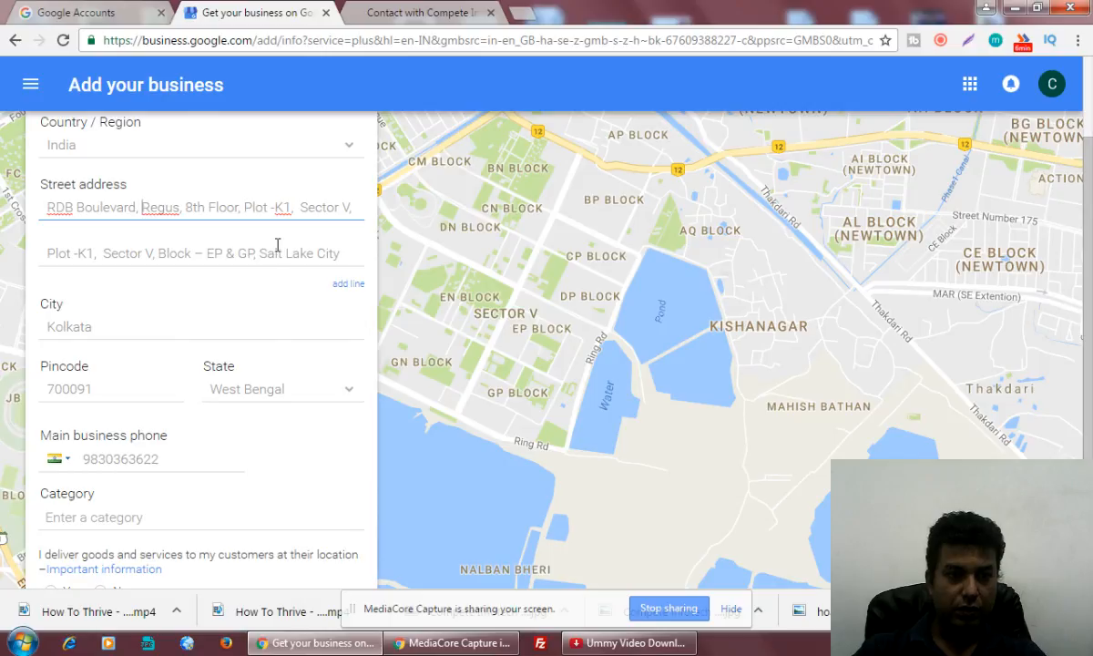
pyautogui.scroll(-1, 299, 373)
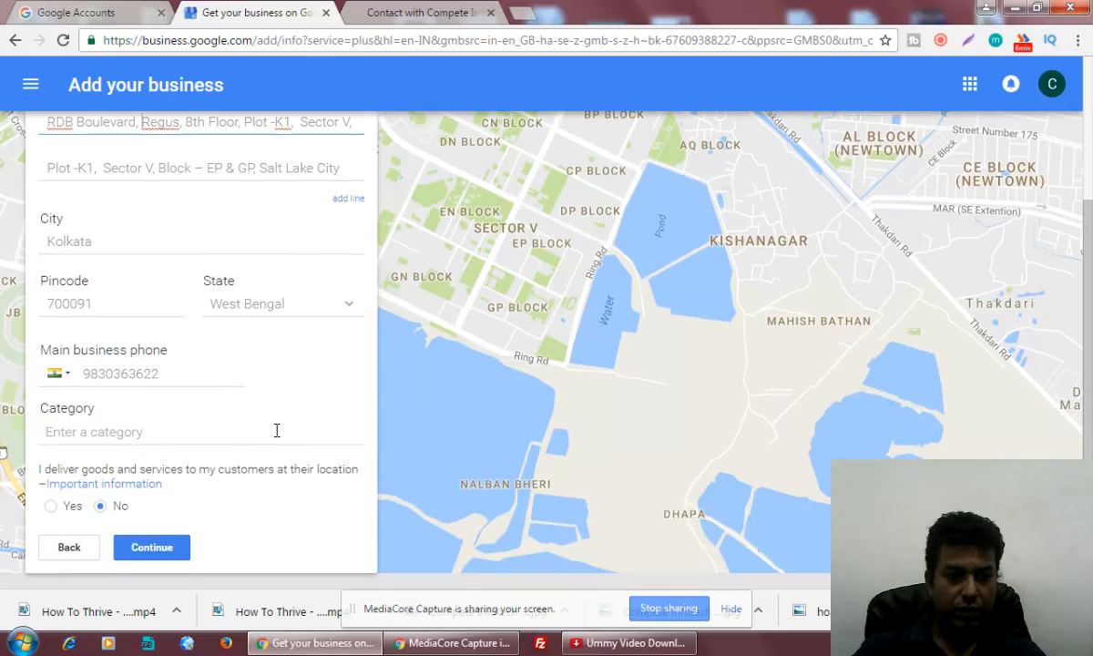
pyautogui.click(167, 430)
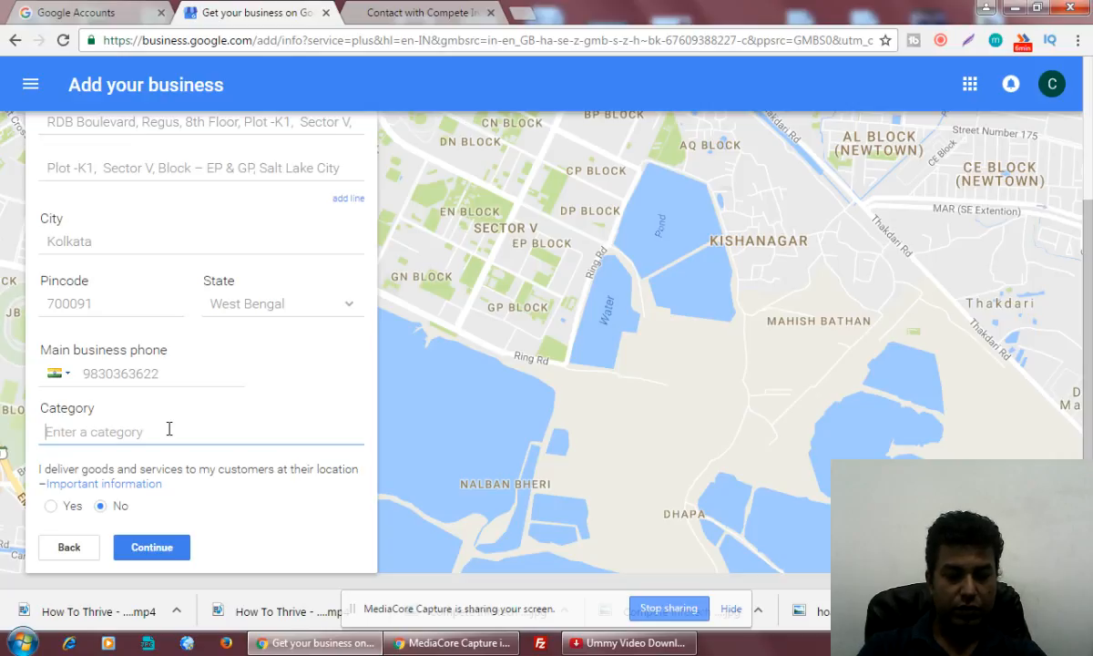
# - Choose Training Centre as the category and keep No for serving customers at their location
pyautogui.write('Training Centre')
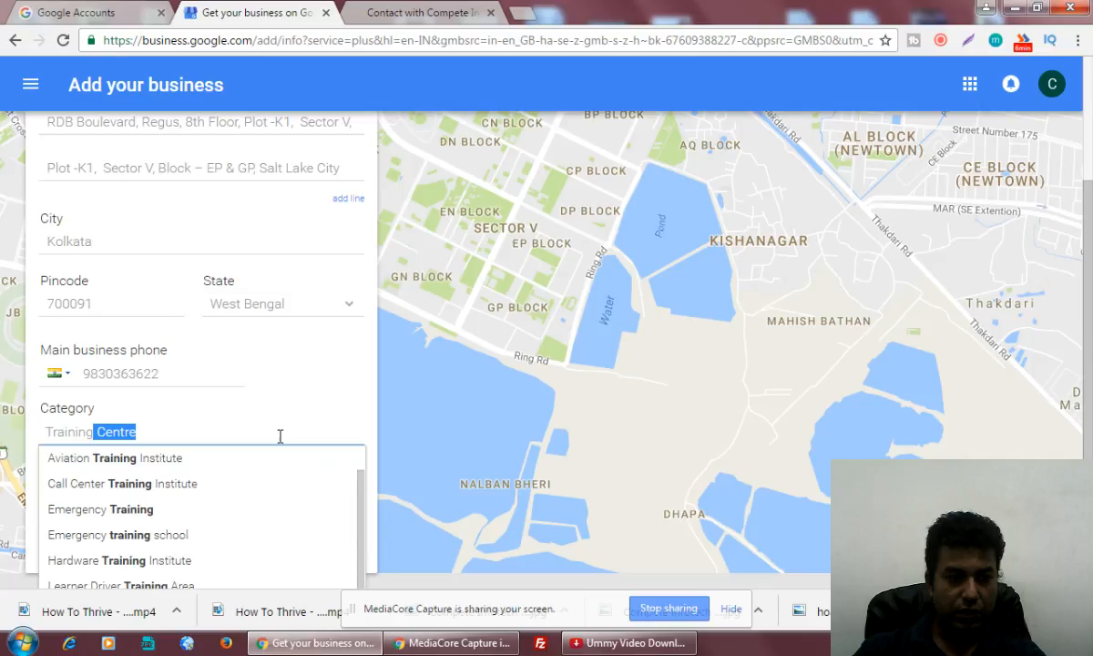
pyautogui.scroll(1, 280, 505)
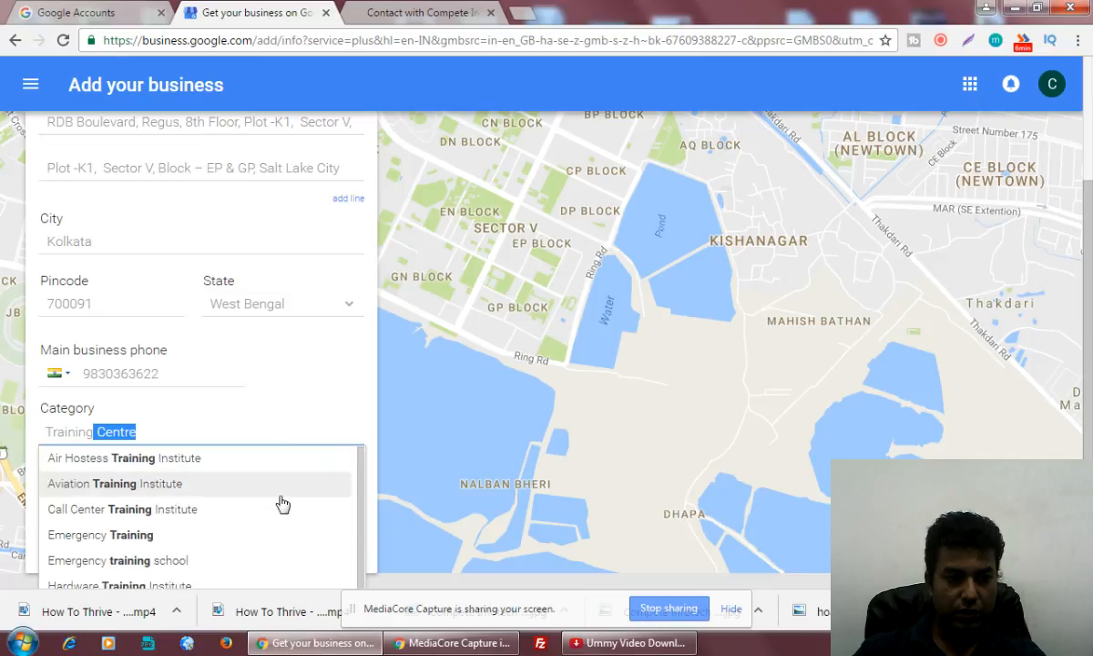
pyautogui.scroll(-1, 285, 521)
pyautogui.scroll(-1, 485, 477)
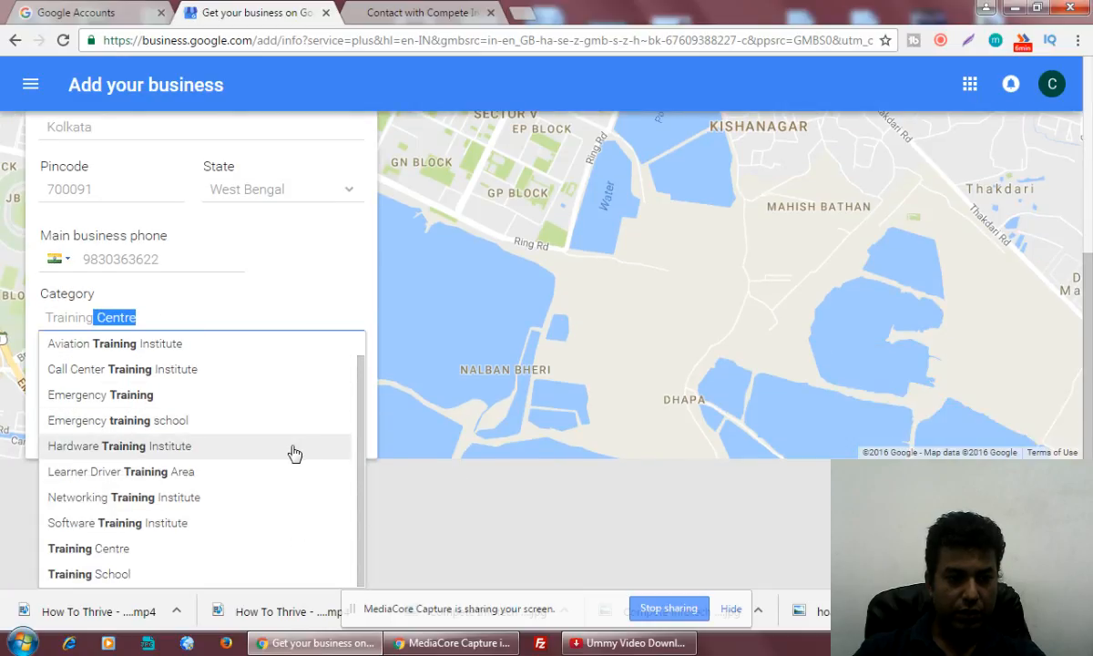
pyautogui.click(92, 549)
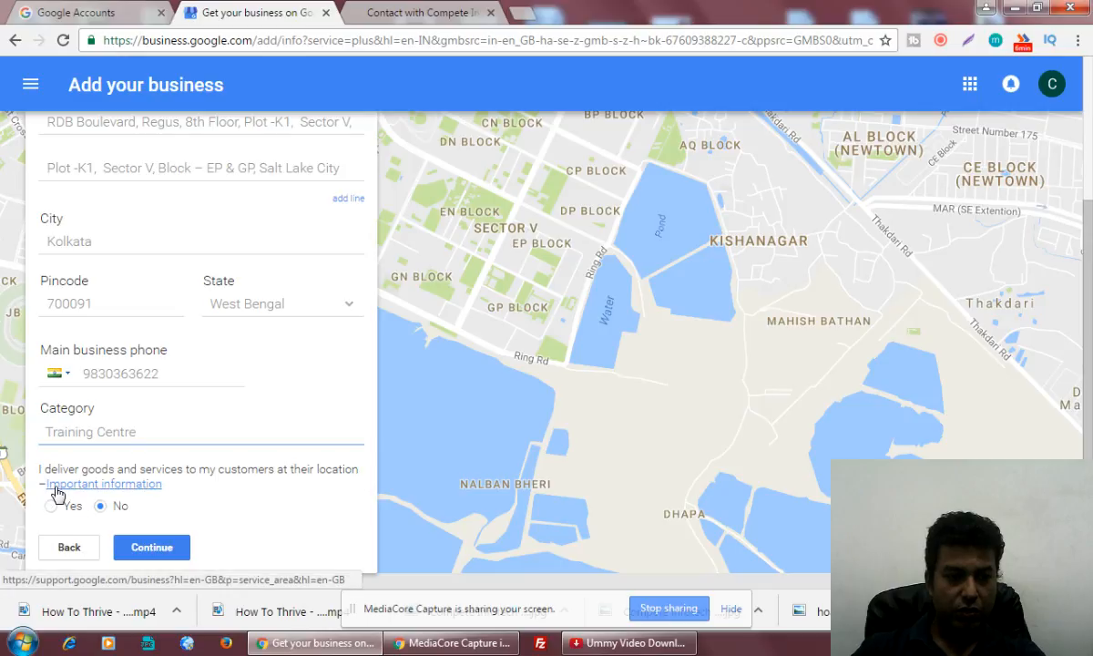
pyautogui.click(280, 515)
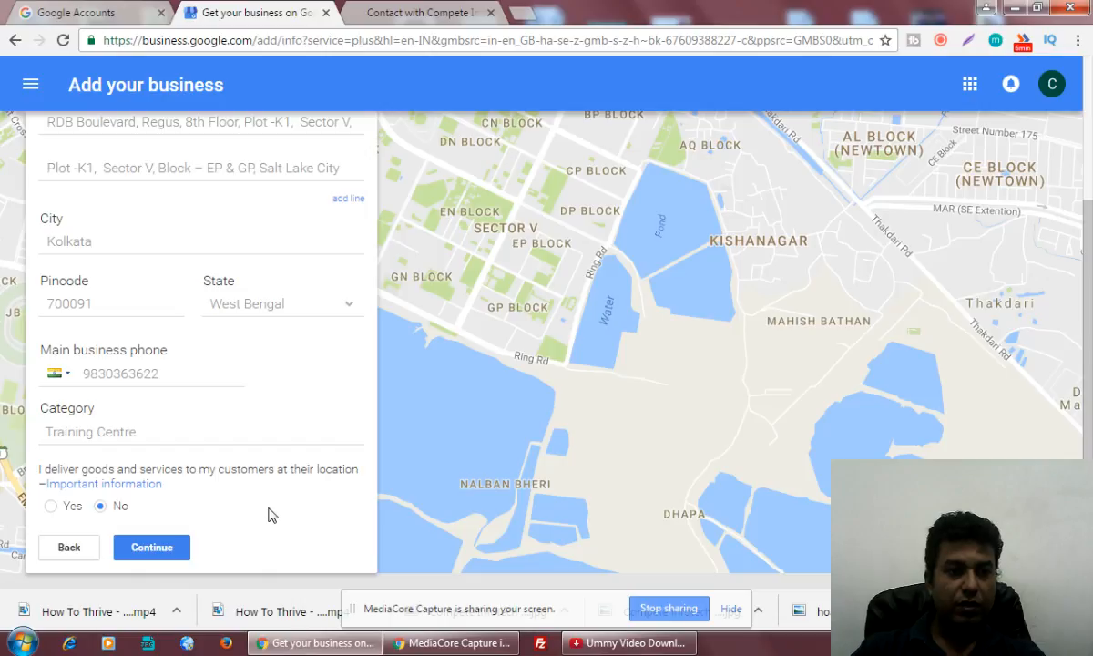
pyautogui.scroll(1, 273, 510)
pyautogui.scroll(1, 270, 507)
pyautogui.scroll(-3, 269, 507)
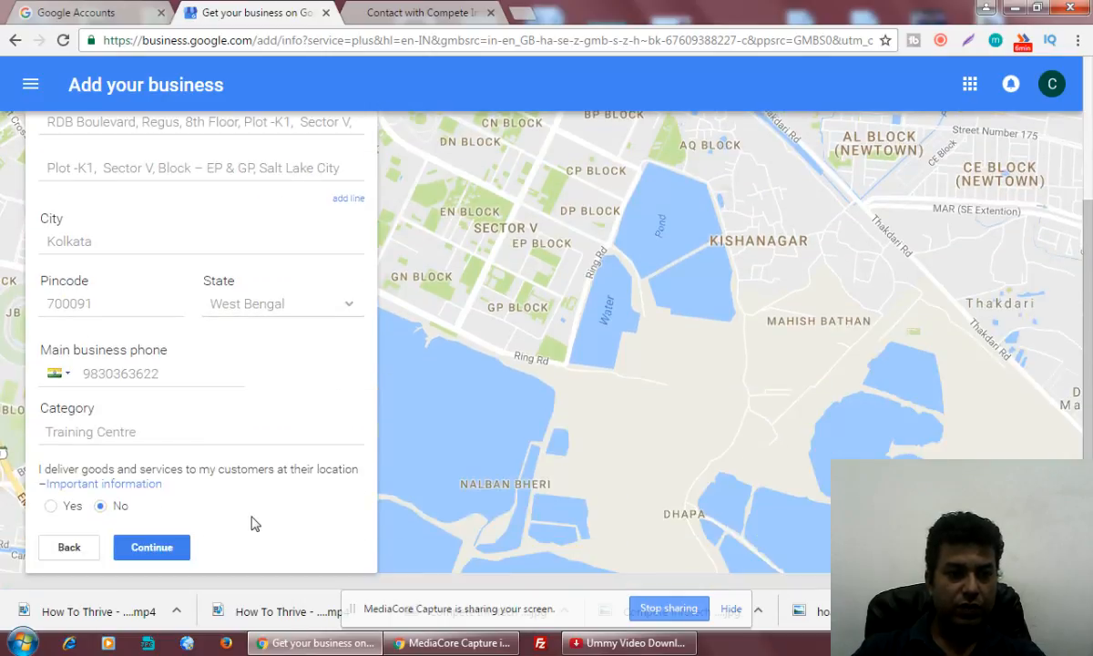
# - Submit the address and, after the address-not-found error, choose to set the marker location manually
pyautogui.click(158, 547)
pyautogui.scroll(-2, 354, 508)
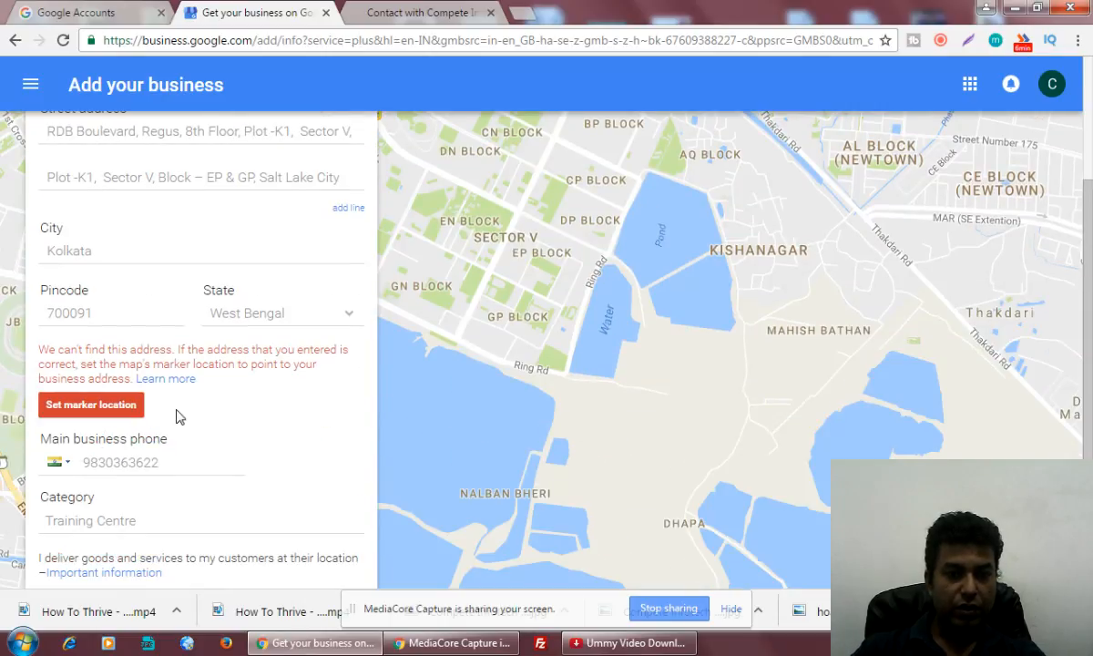
pyautogui.scroll(2, 273, 426)
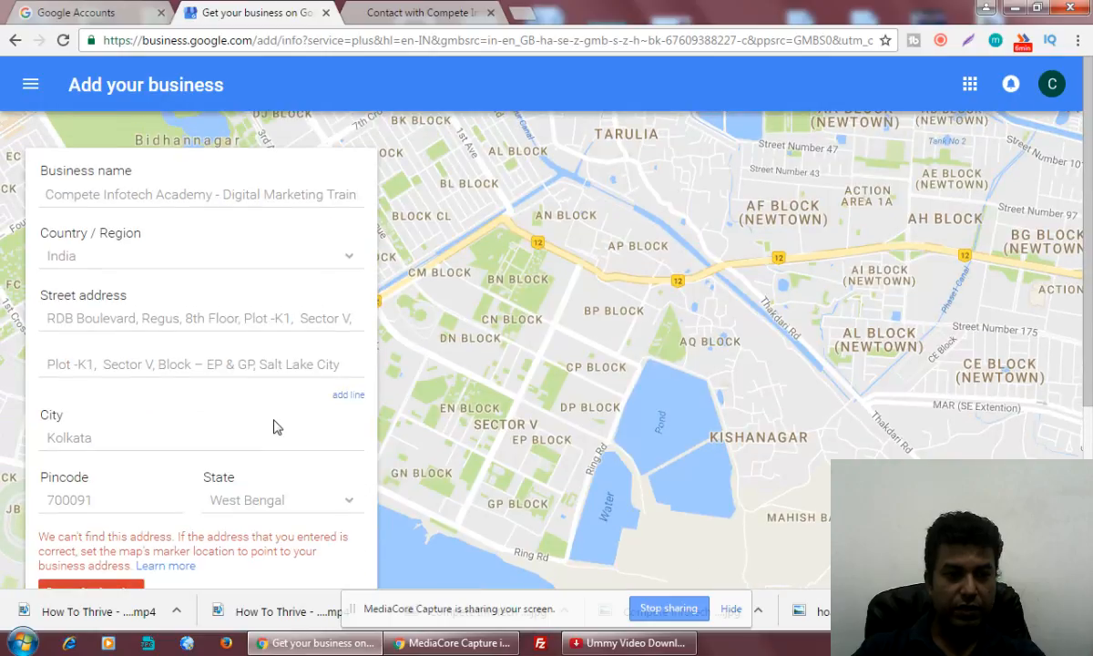
pyautogui.scroll(-3, 276, 426)
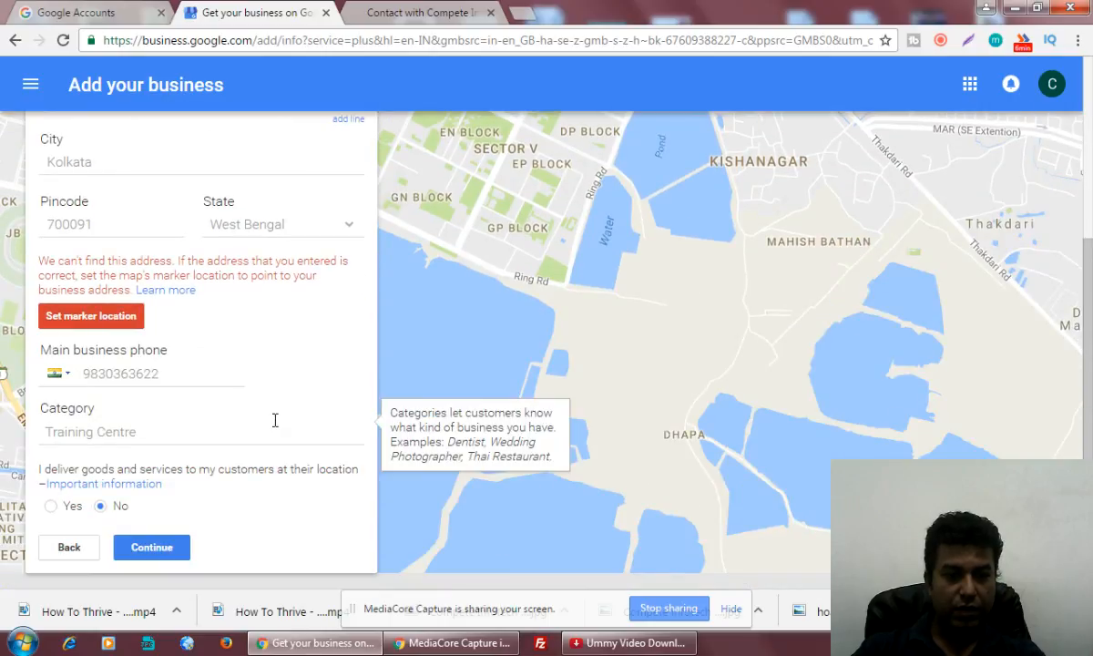
pyautogui.click(98, 310)
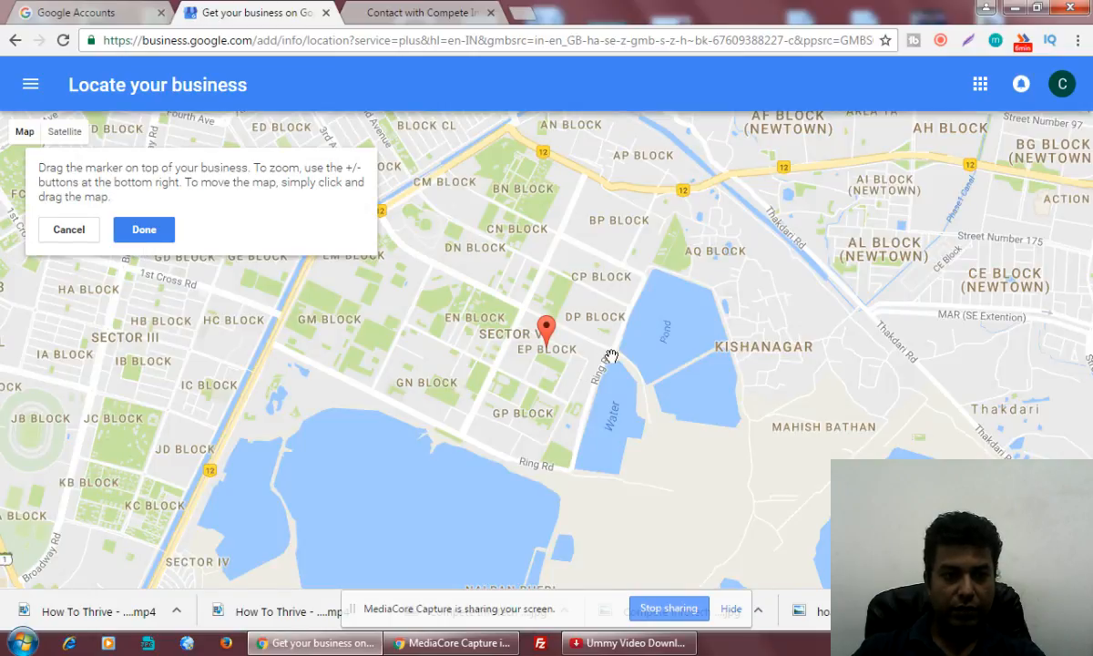
# - Zoom and pan the map, dragging the business marker toward the green block below
pyautogui.scroll(2, 610, 355)
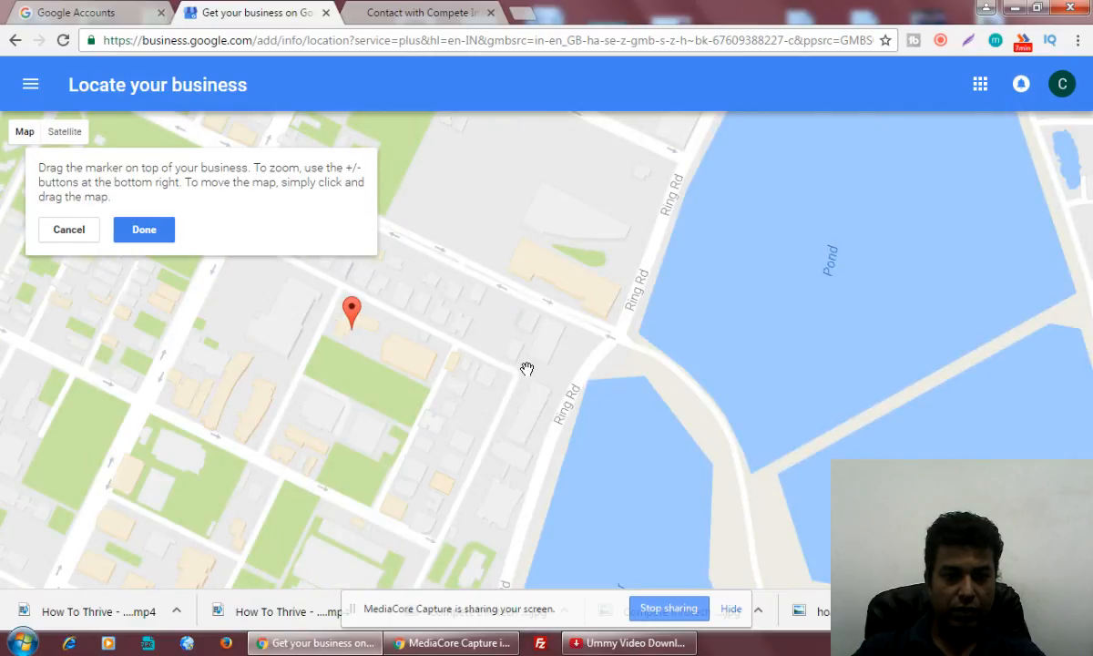
pyautogui.scroll(-1, 527, 368)
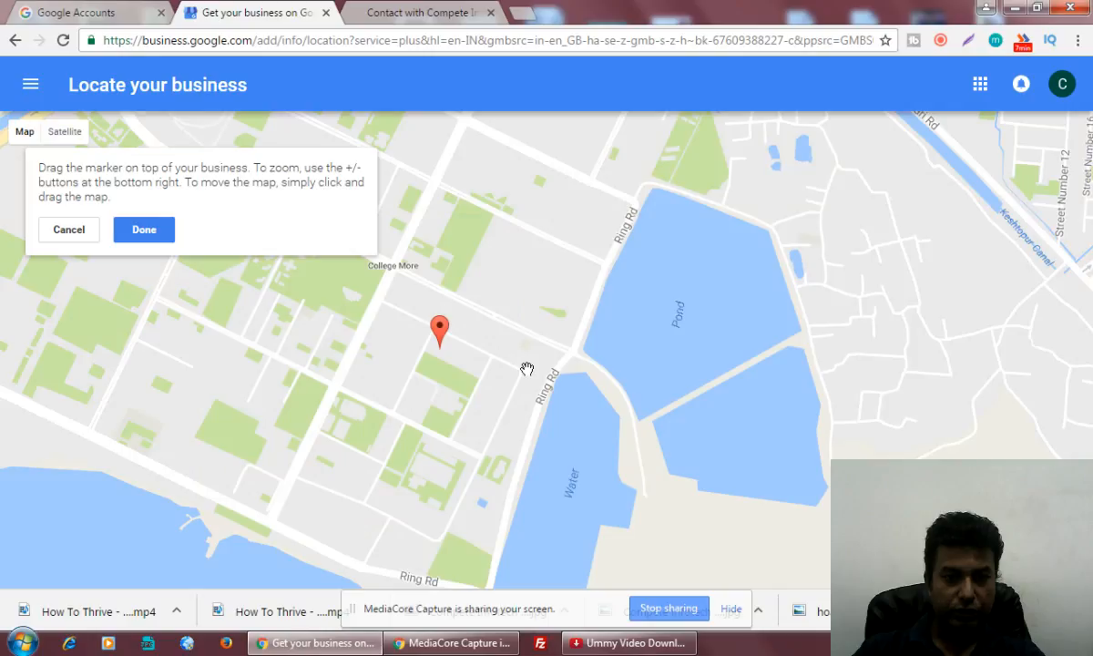
pyautogui.scroll(-1, 526, 368)
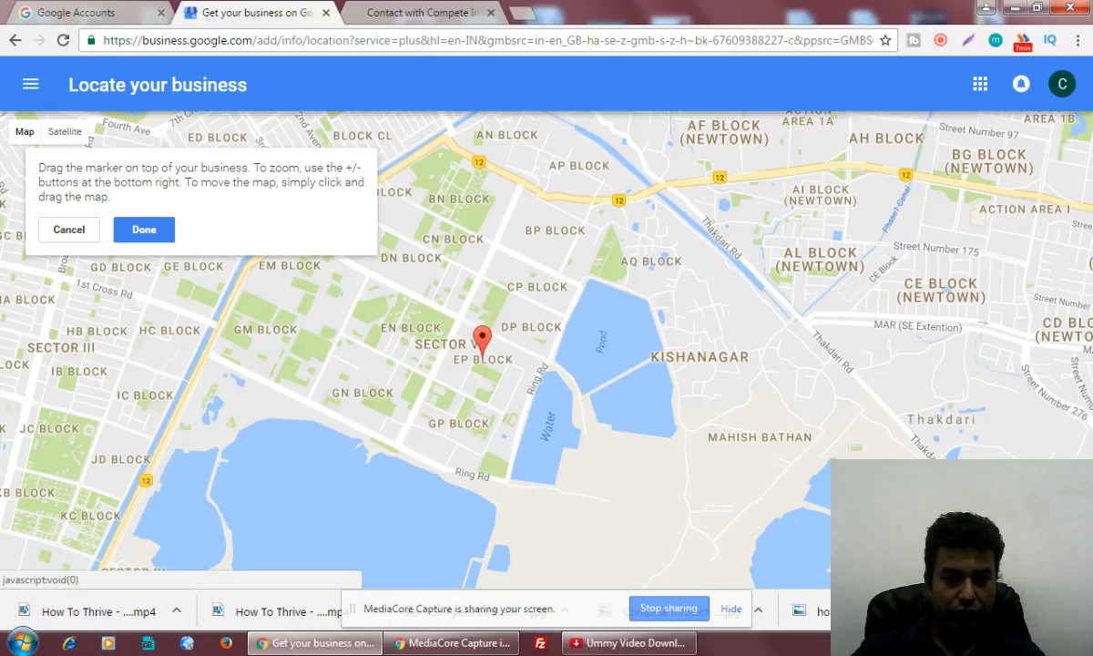
pyautogui.moveTo(482, 339); pyautogui.dragTo(502, 362)
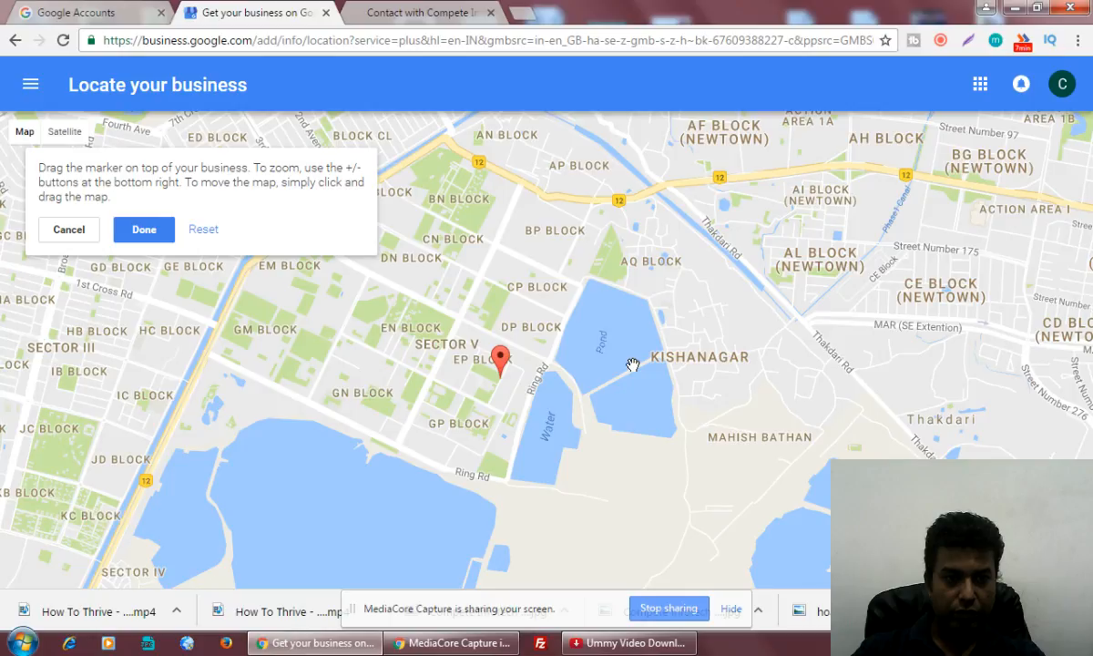
pyautogui.scroll(1, 633, 365)
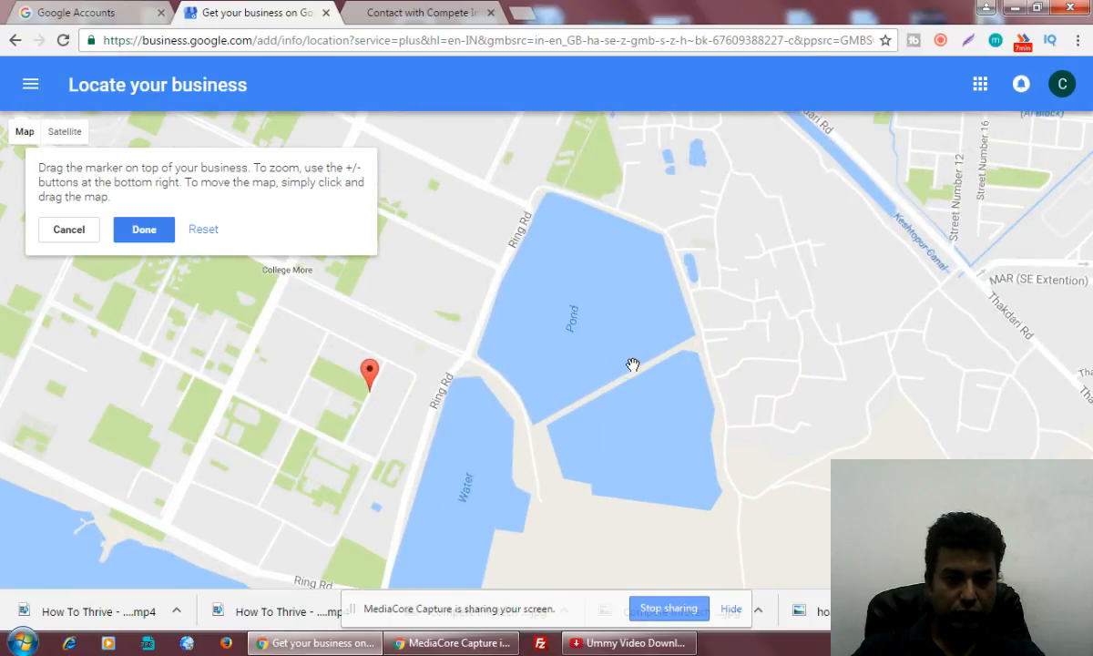
pyautogui.scroll(1, 508, 355)
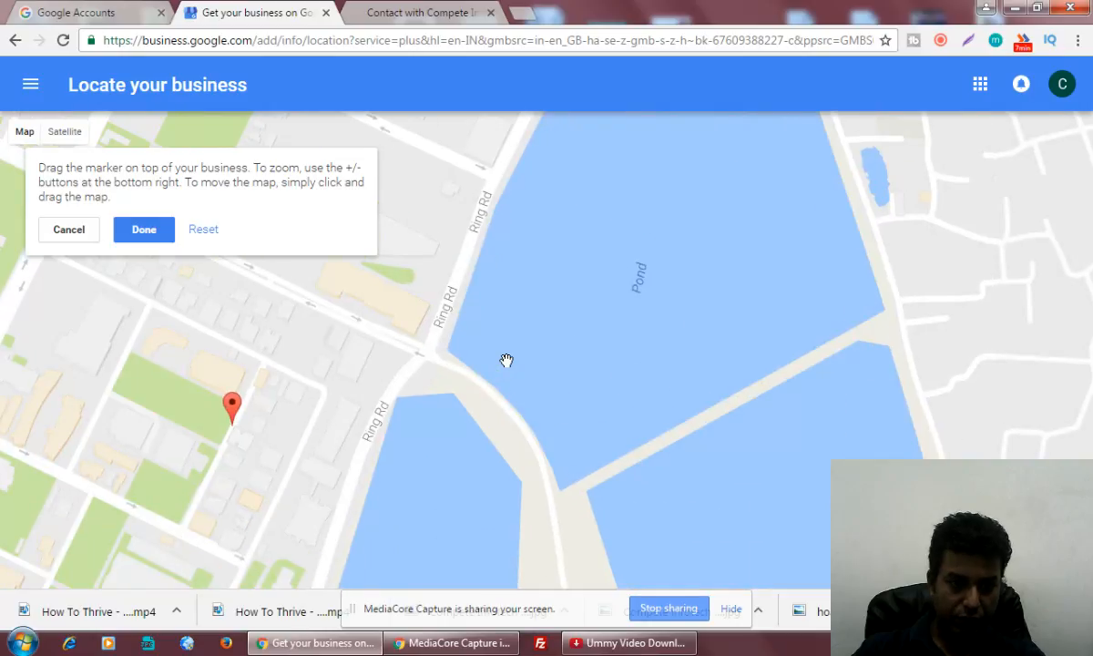
pyautogui.scroll(1, 507, 361)
pyautogui.moveTo(369, 427); pyautogui.dragTo(561, 417)
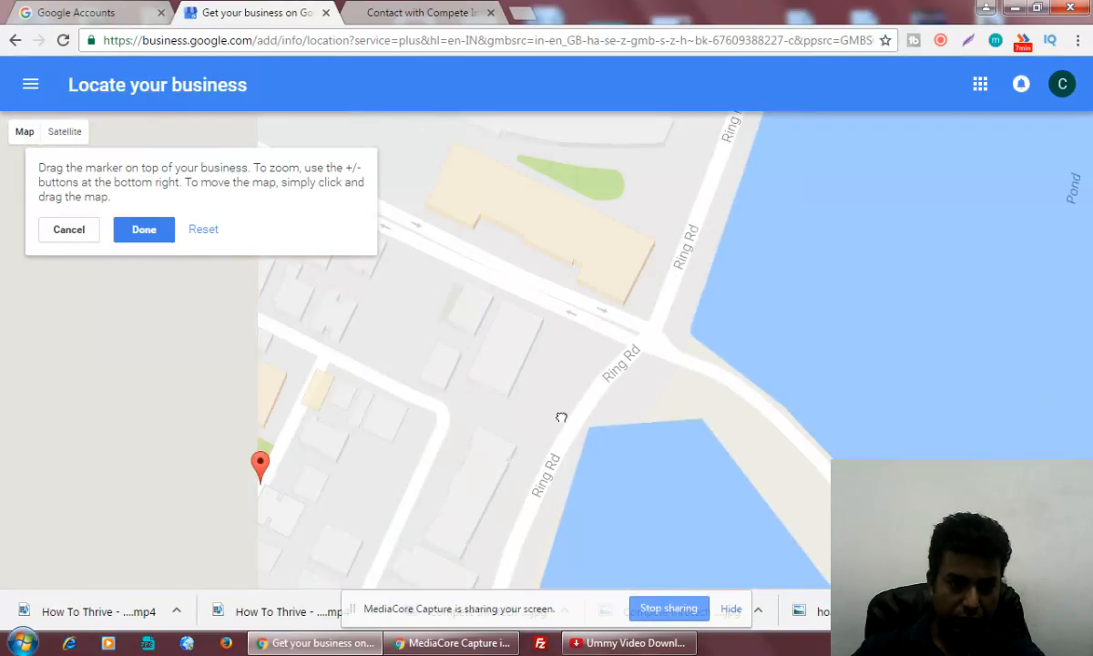
pyautogui.scroll(1, 426, 442)
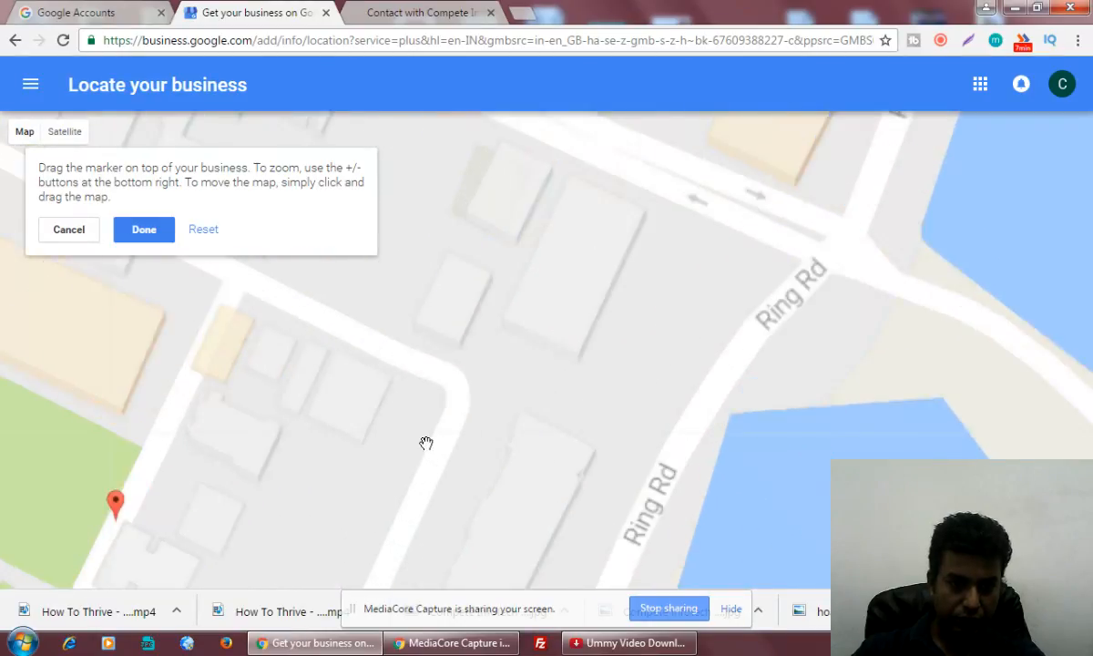
pyautogui.moveTo(309, 451)
pyautogui.mouseDown()
pyautogui.moveTo(496, 444)
pyautogui.moveTo(757, 388)
pyautogui.mouseUp()
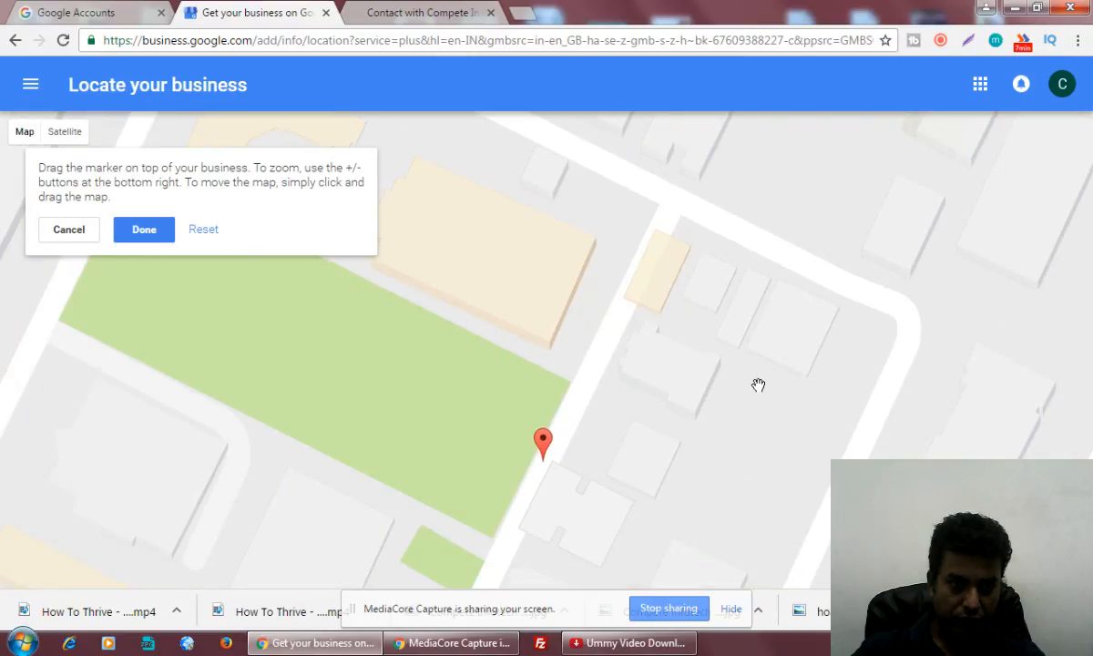
pyautogui.moveTo(544, 444); pyautogui.dragTo(519, 439)
pyautogui.scroll(-4, 713, 418)
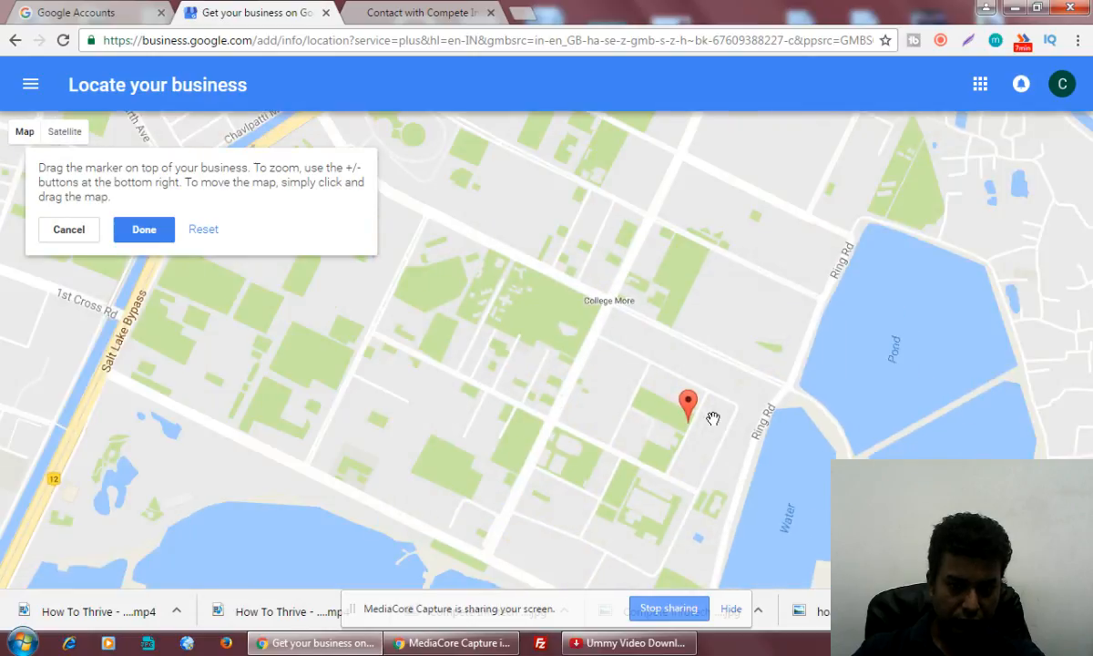
pyautogui.moveTo(571, 489)
pyautogui.mouseDown()
pyautogui.moveTo(541, 302)
pyautogui.moveTo(629, 480)
pyautogui.moveTo(606, 550)
pyautogui.mouseUp()
pyautogui.moveTo(537, 510)
pyautogui.mouseDown()
pyautogui.moveTo(417, 446)
pyautogui.moveTo(415, 423)
pyautogui.mouseUp()
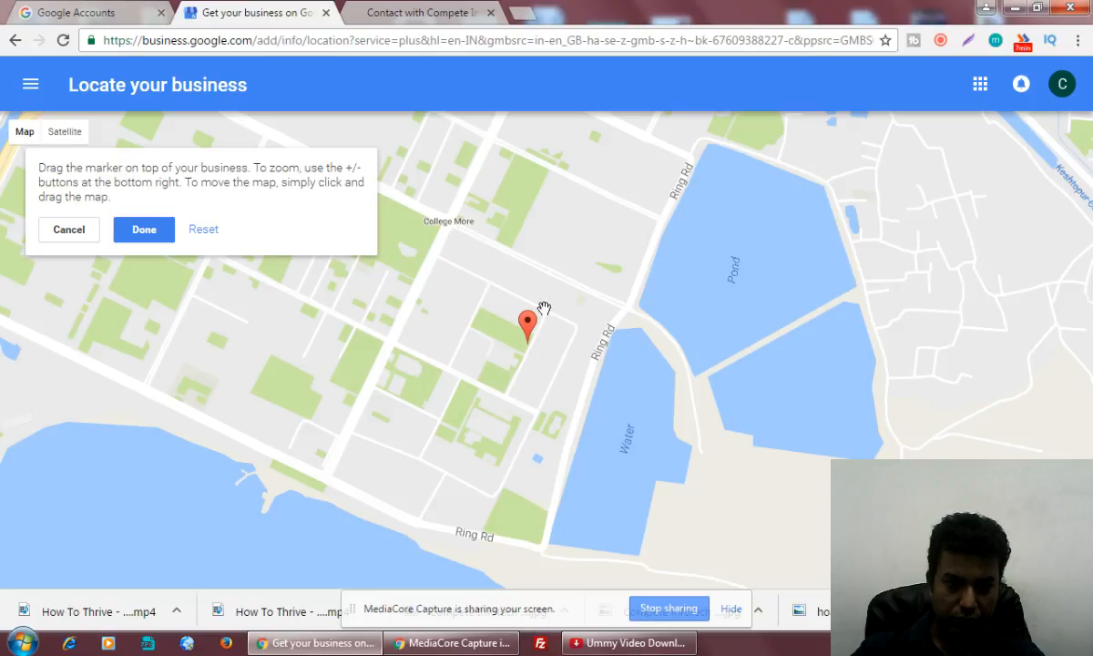
pyautogui.moveTo(528, 320)
pyautogui.mouseDown()
pyautogui.moveTo(451, 397)
pyautogui.moveTo(461, 398)
pyautogui.mouseUp()
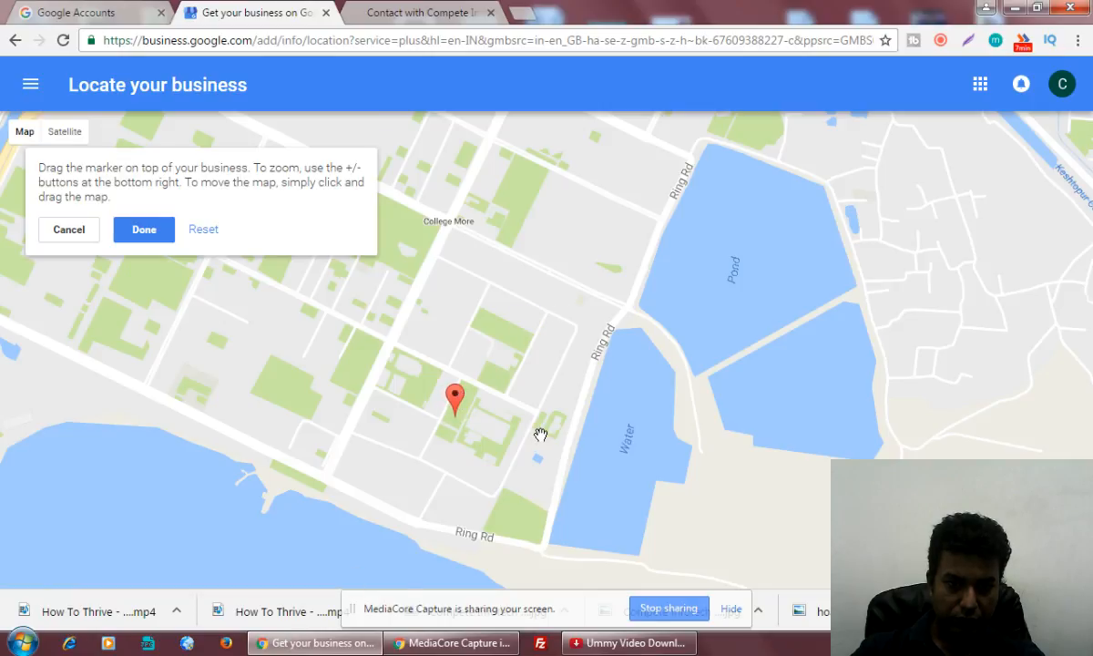
pyautogui.scroll(2, 540, 435)
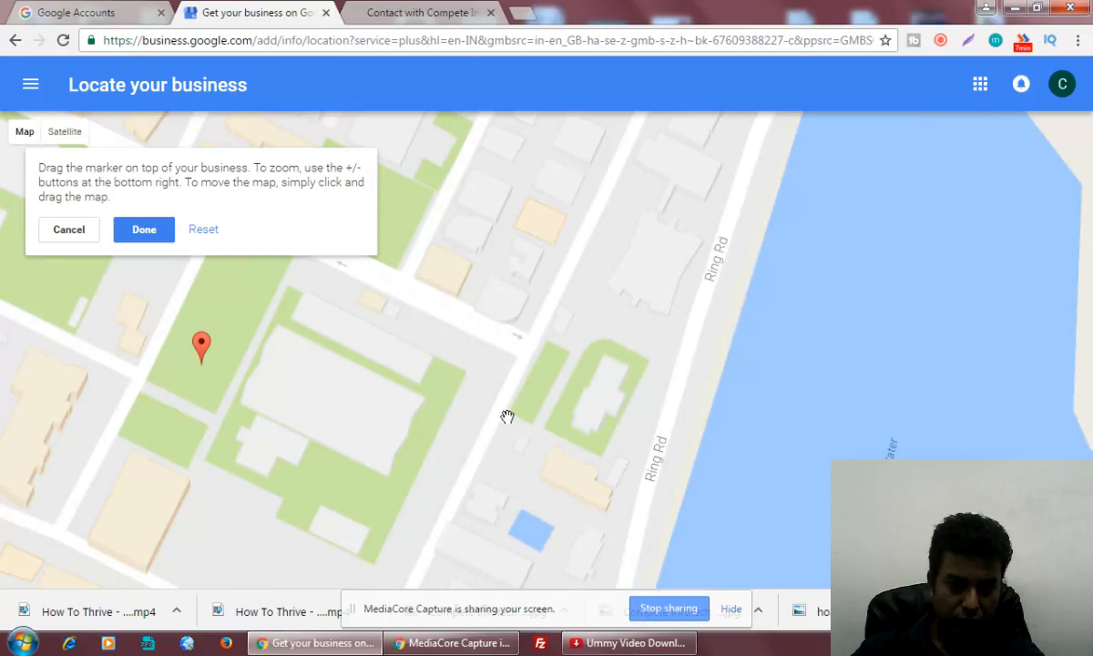
pyautogui.scroll(2, 507, 417)
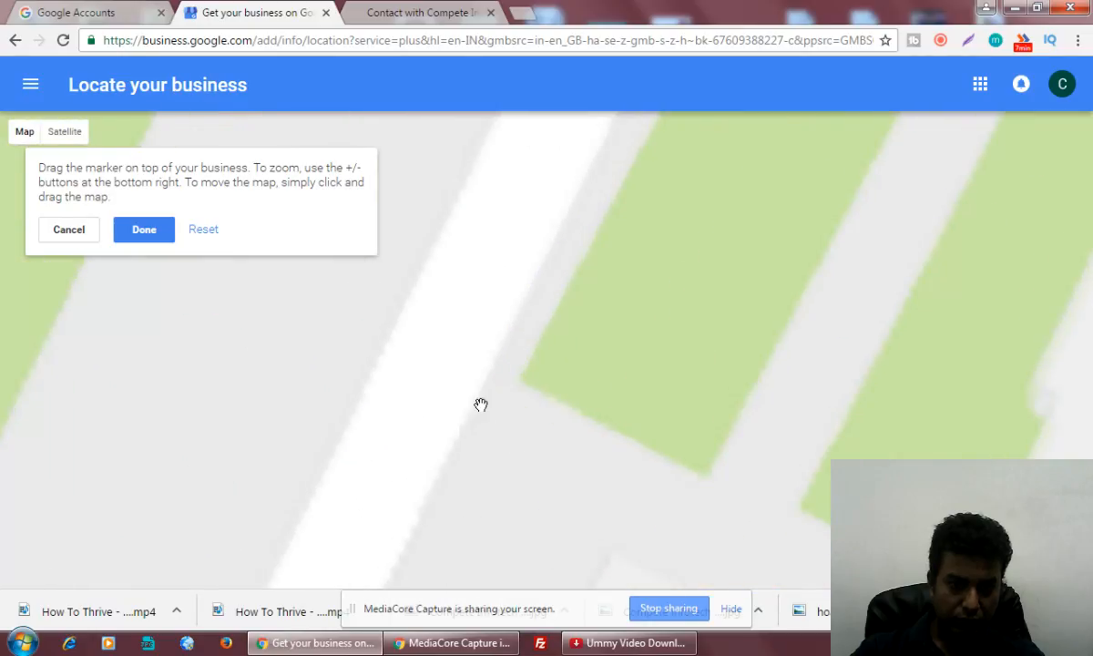
# - Drop the marker on the building beside Infinity Tower II, just north of Ring Rd
pyautogui.moveTo(480, 405)
pyautogui.mouseDown()
pyautogui.moveTo(398, 403)
pyautogui.moveTo(695, 429)
pyautogui.moveTo(981, 396)
pyautogui.mouseUp()
pyautogui.moveTo(526, 404); pyautogui.dragTo(959, 366)
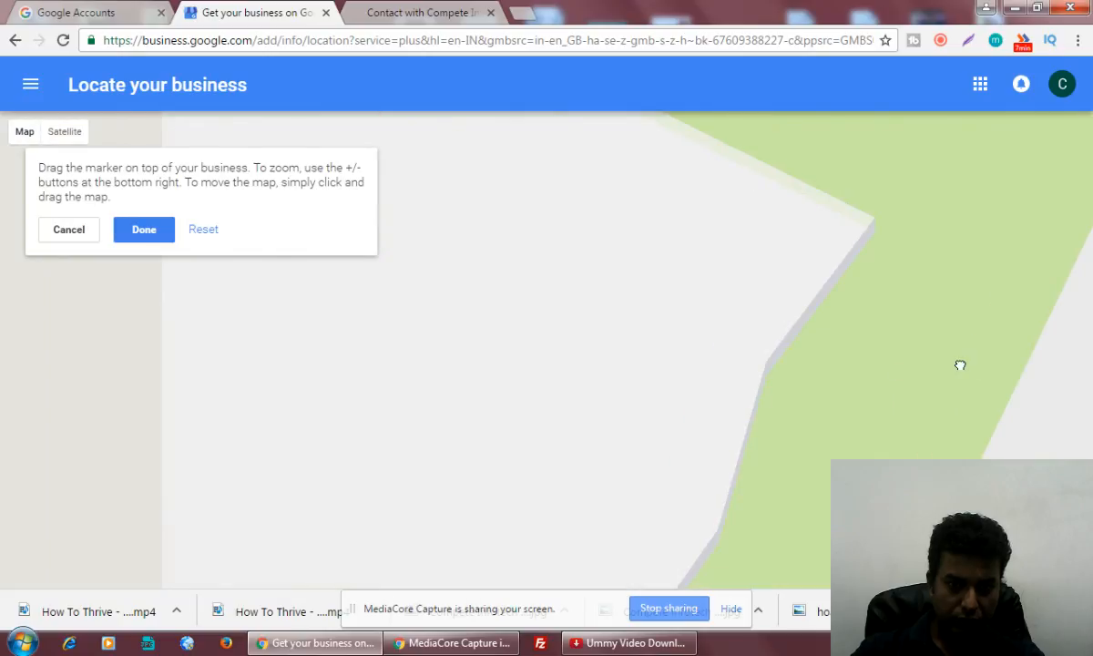
pyautogui.scroll(-1, 949, 364)
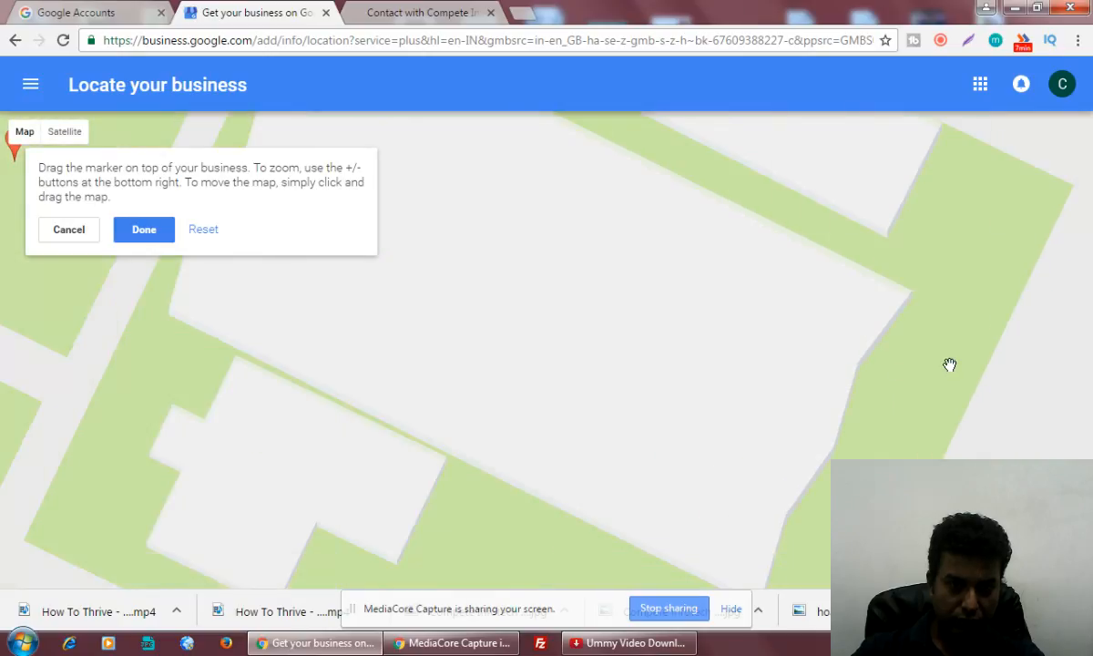
pyautogui.scroll(-1, 949, 364)
pyautogui.scroll(-1, 949, 364)
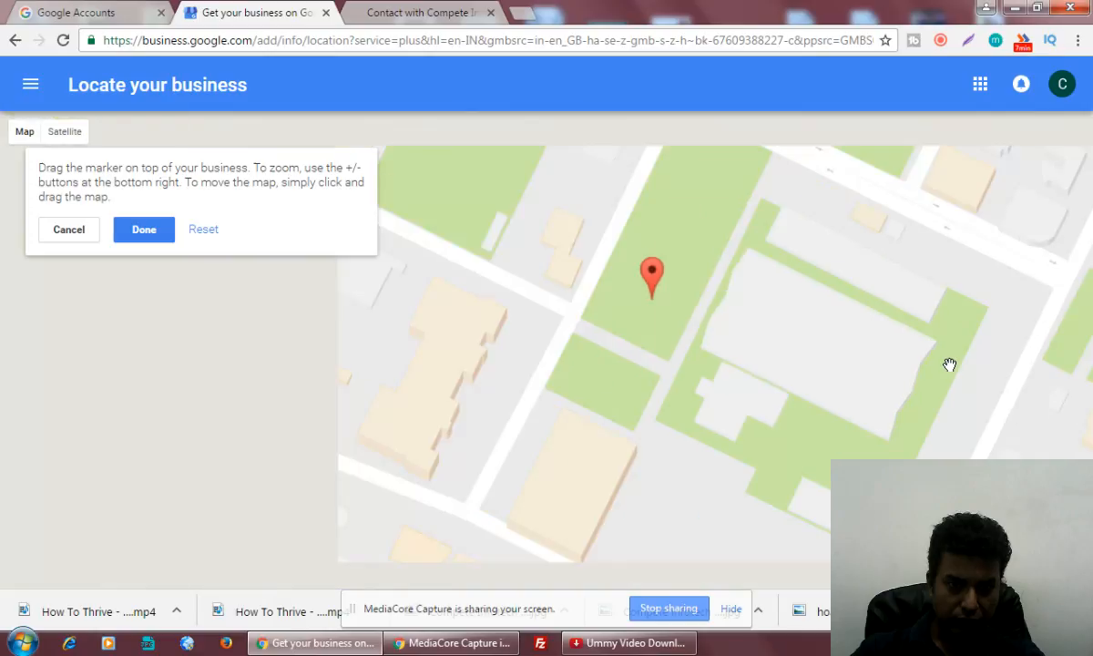
pyautogui.scroll(-1, 949, 364)
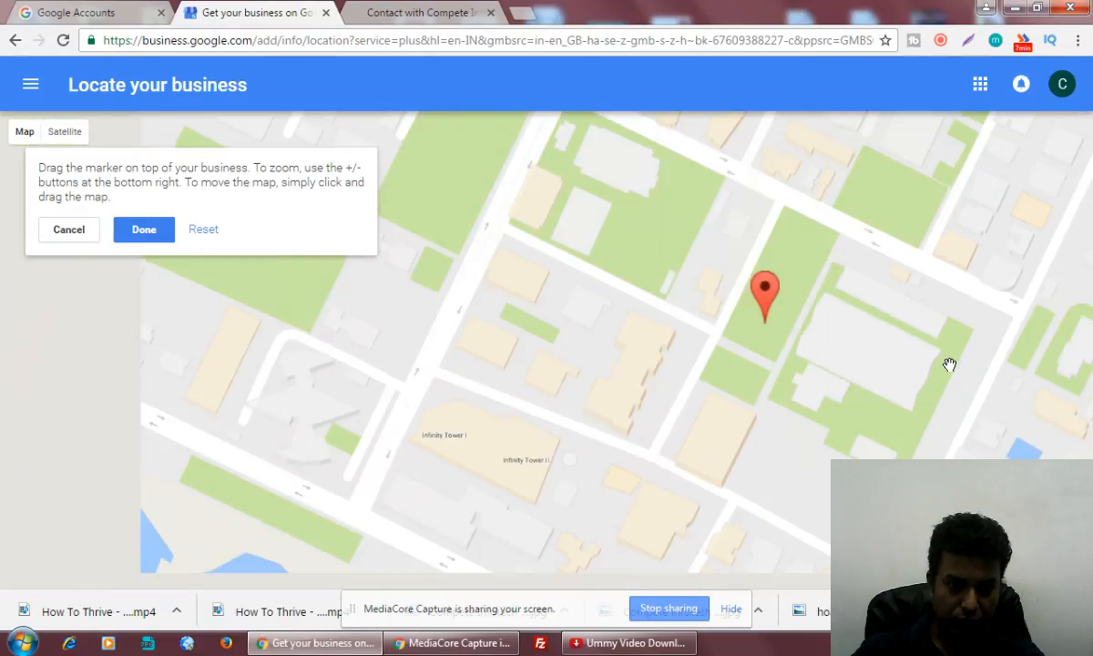
pyautogui.scroll(1, 825, 397)
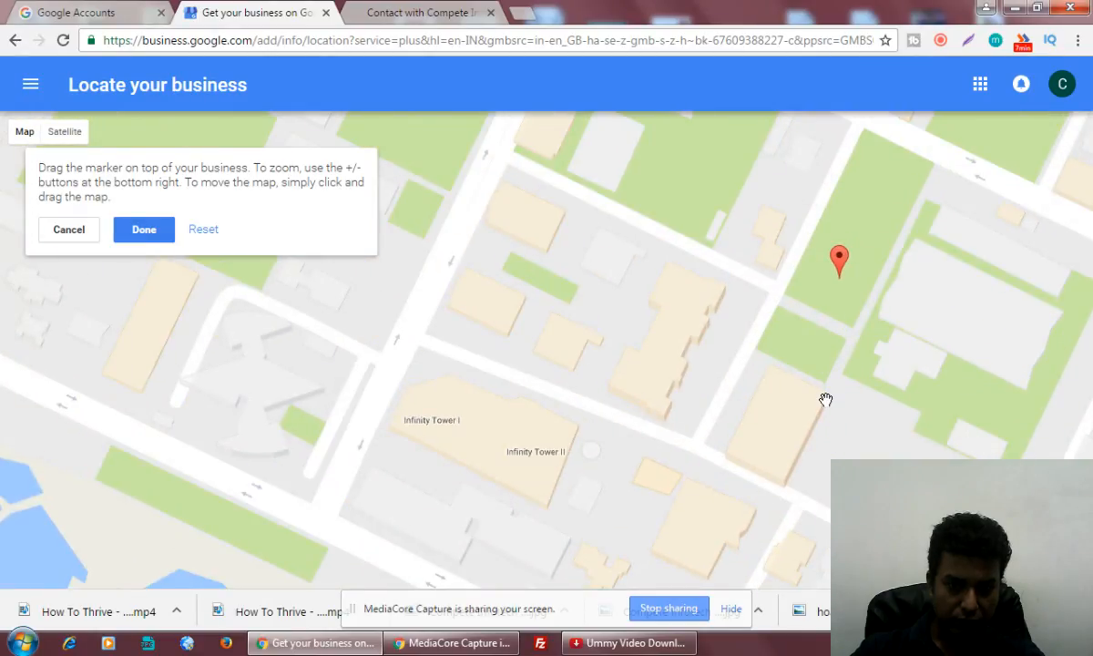
pyautogui.moveTo(796, 463)
pyautogui.mouseDown()
pyautogui.moveTo(668, 361)
pyautogui.moveTo(664, 297)
pyautogui.moveTo(470, 278)
pyautogui.mouseUp()
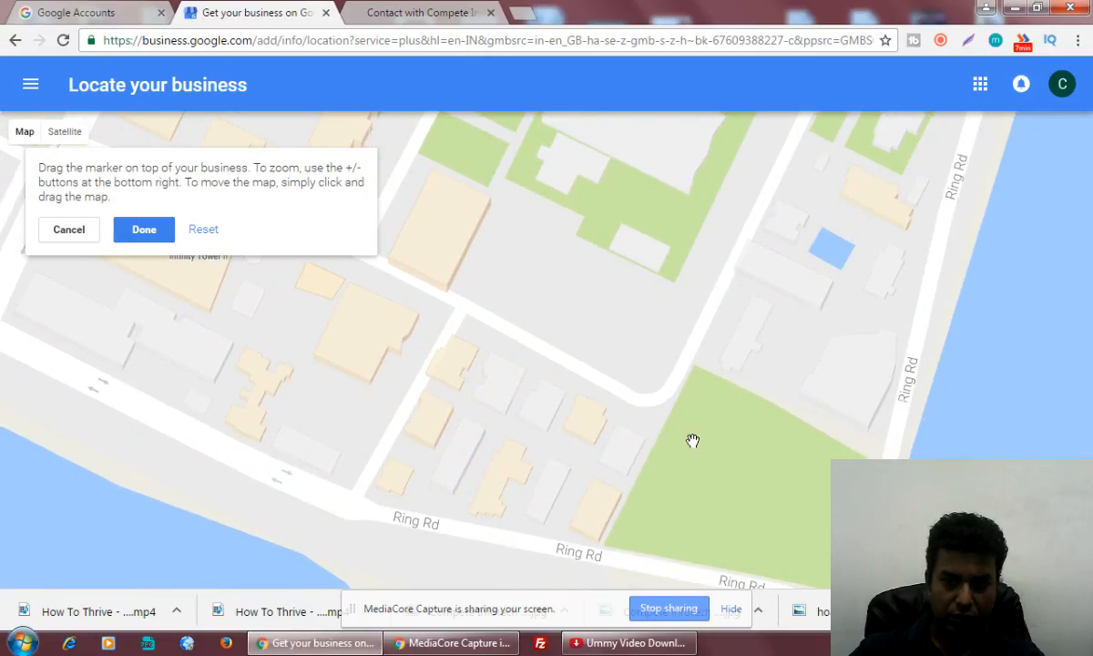
pyautogui.moveTo(691, 439)
pyautogui.mouseDown()
pyautogui.moveTo(679, 317)
pyautogui.moveTo(878, 510)
pyautogui.mouseUp()
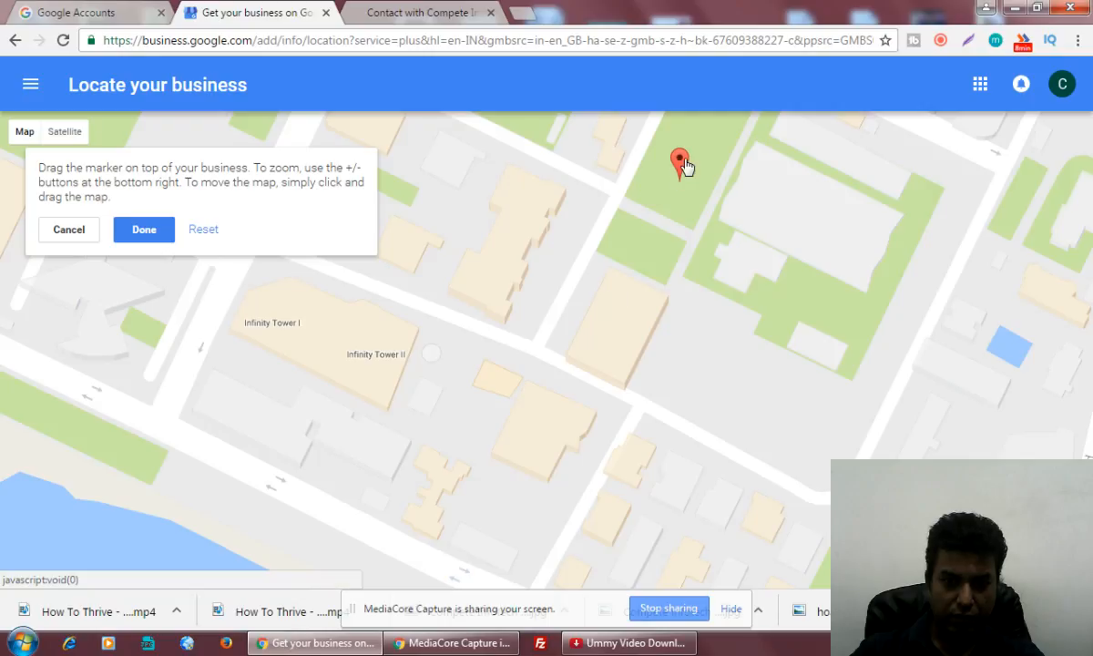
pyautogui.moveTo(680, 164); pyautogui.dragTo(555, 428)
pyautogui.moveTo(556, 428); pyautogui.dragTo(557, 429)
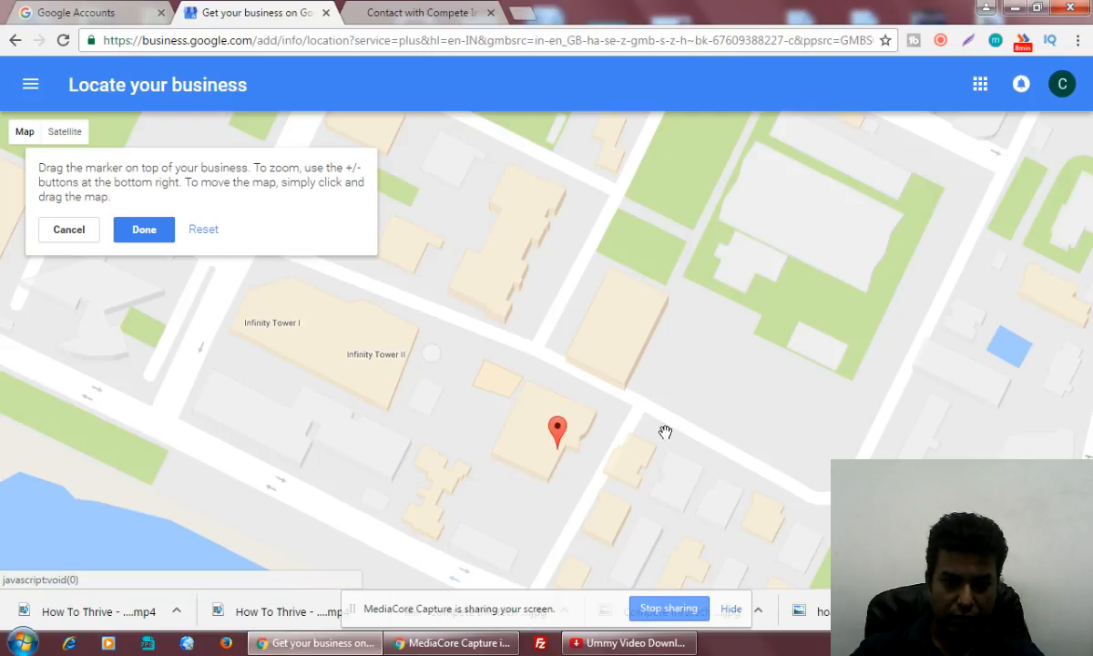
pyautogui.moveTo(673, 502); pyautogui.dragTo(707, 352)
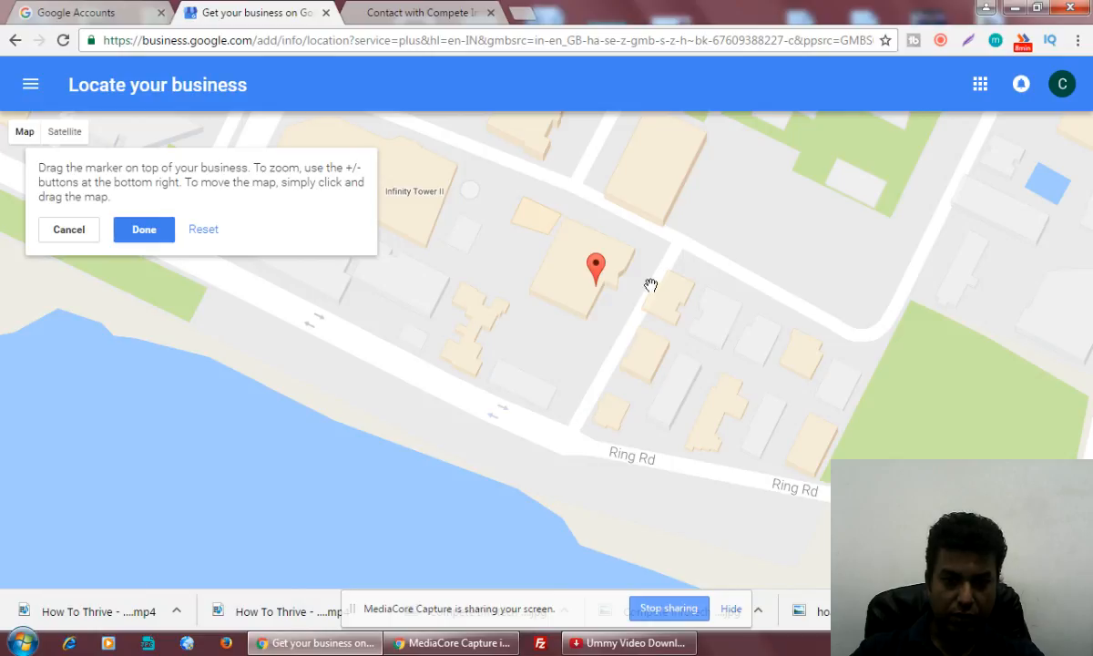
pyautogui.moveTo(599, 276); pyautogui.dragTo(587, 279)
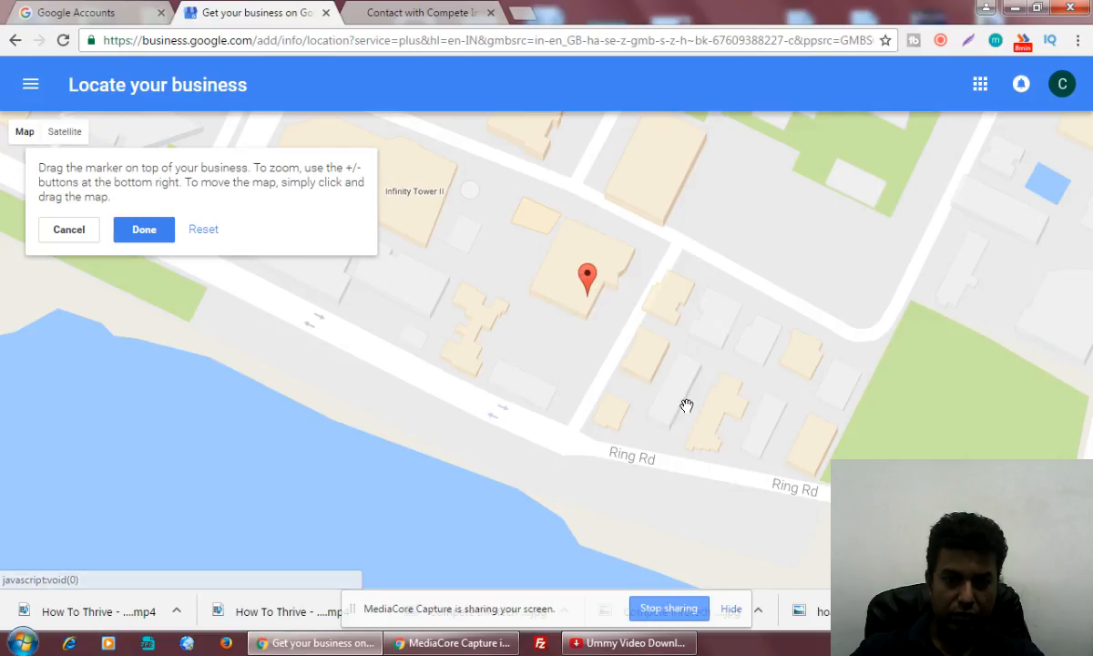
# - Confirm the pinned location, submit the details, and tick 'I am authorised to manage this business'
pyautogui.click(141, 230)
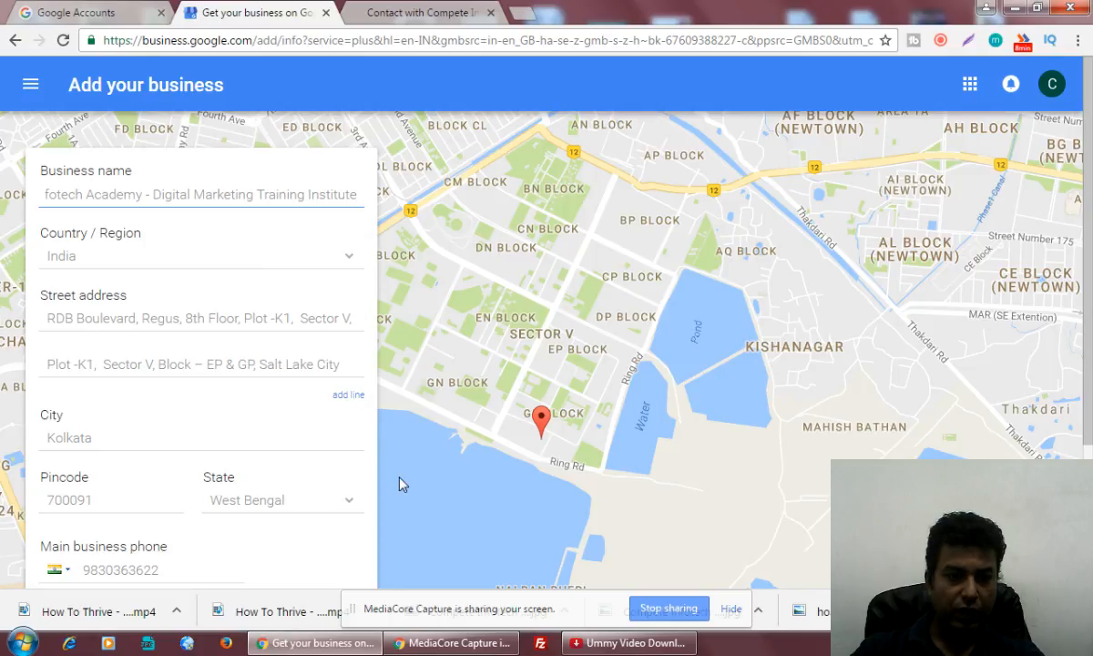
pyautogui.scroll(-2, 253, 519)
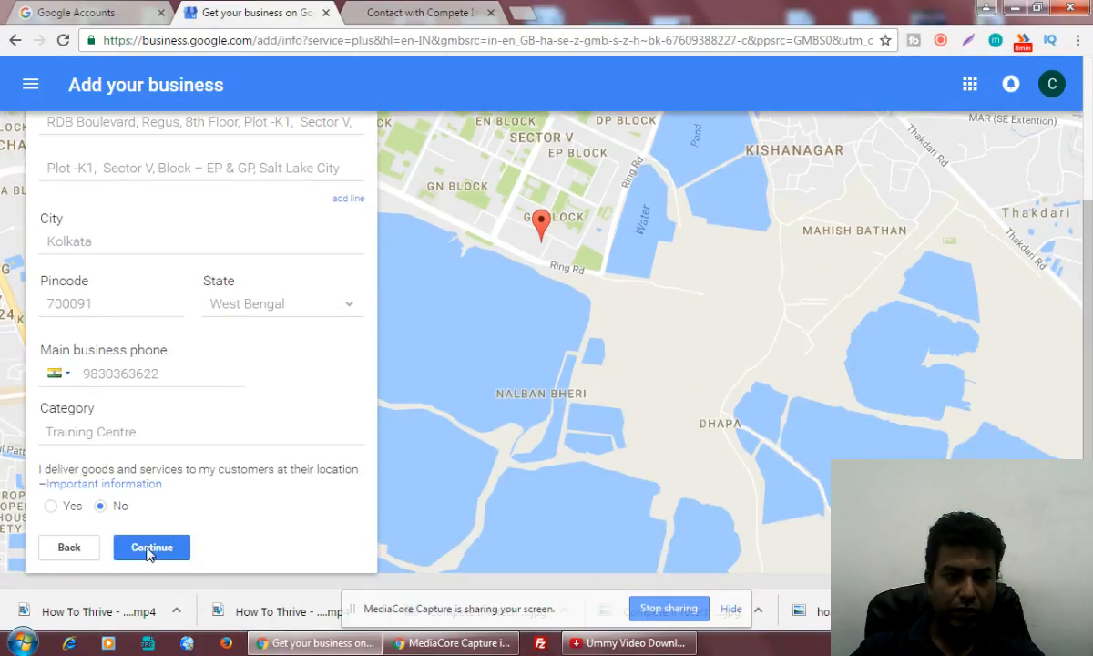
pyautogui.click(148, 549)
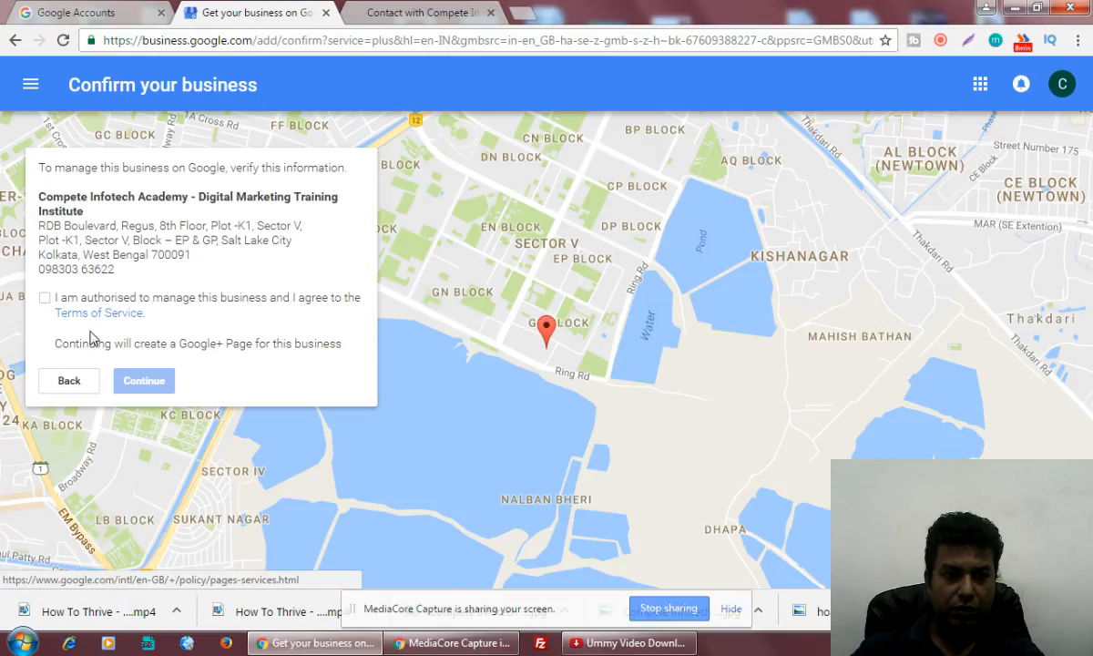
pyautogui.click(44, 300)
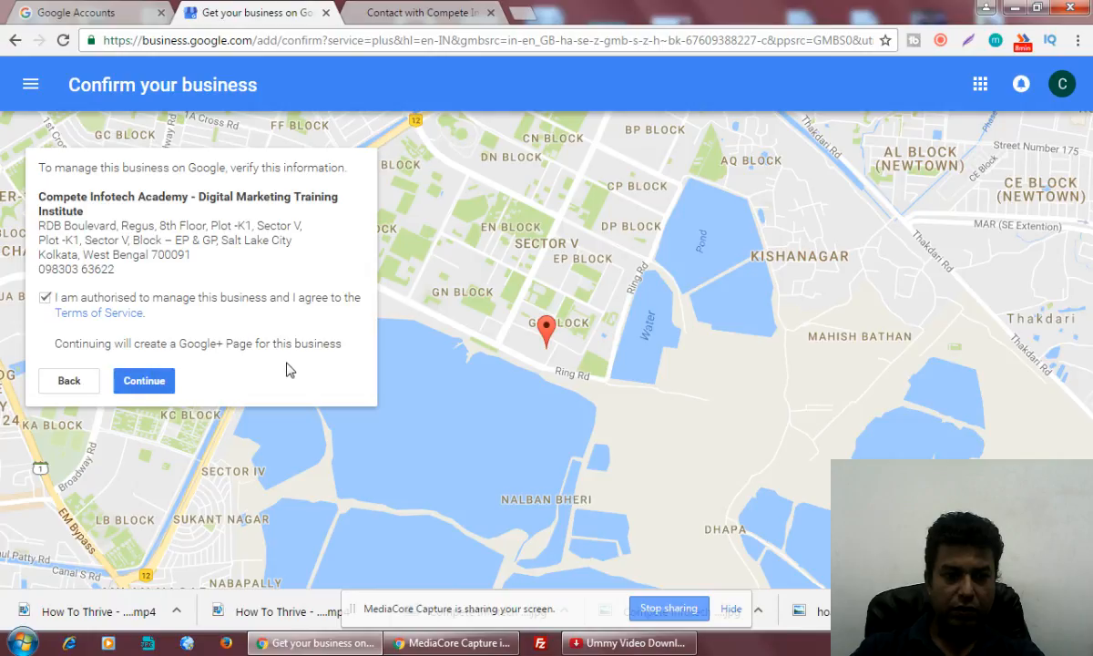
pyautogui.click(145, 383)
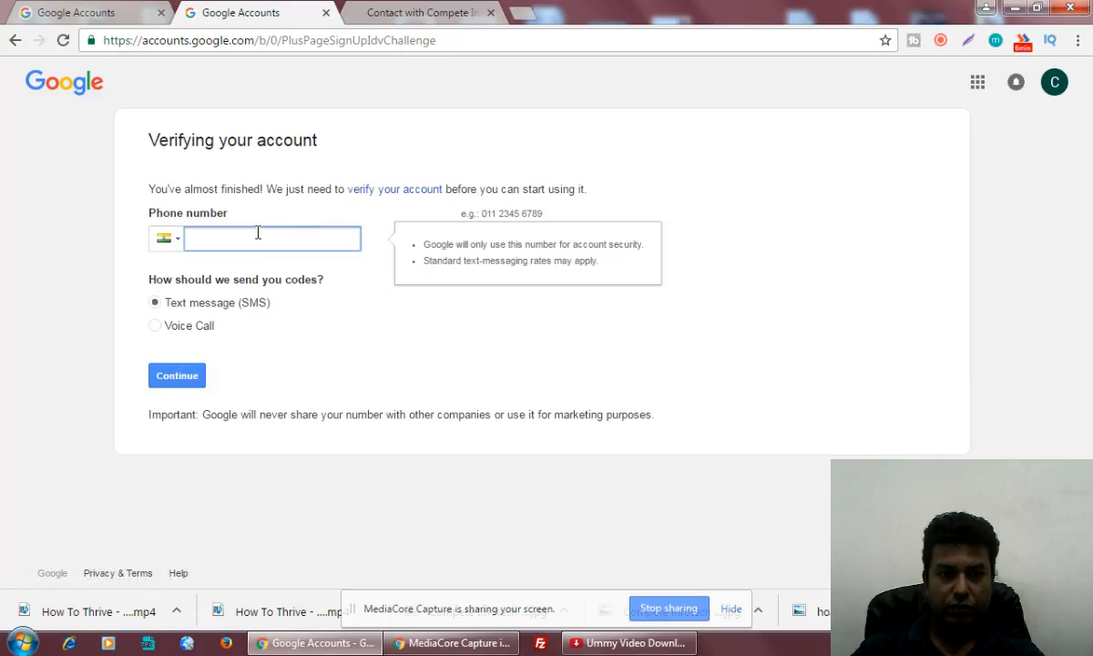
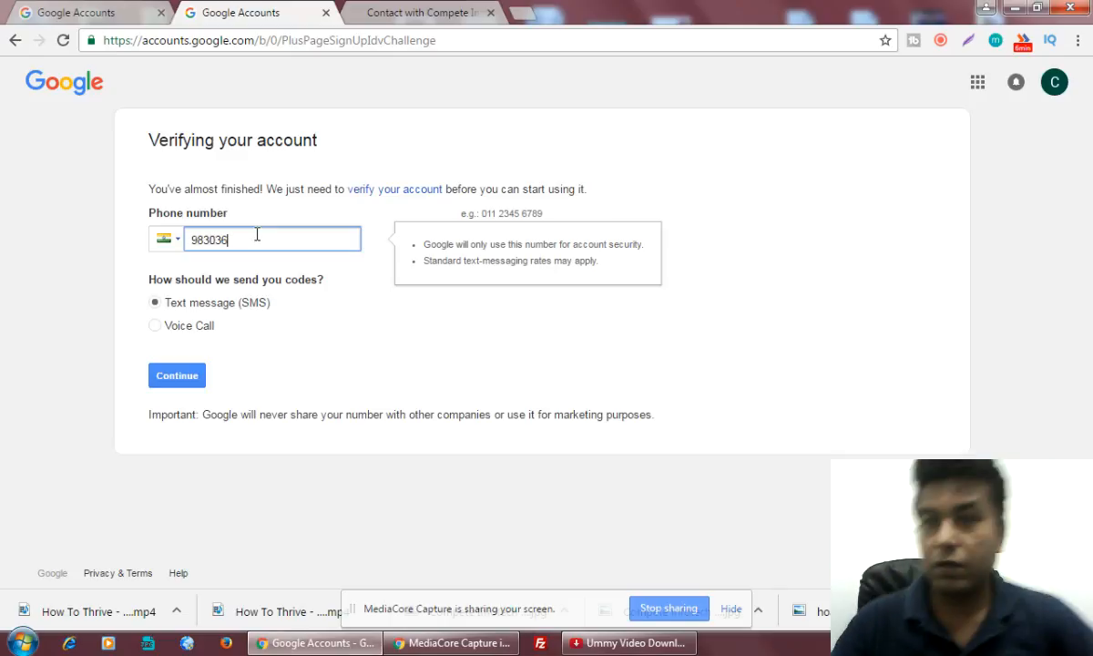
# - Enter the account phone number, fixing the mistyped digits, and request the code by voice call
pyautogui.click(942, 42)
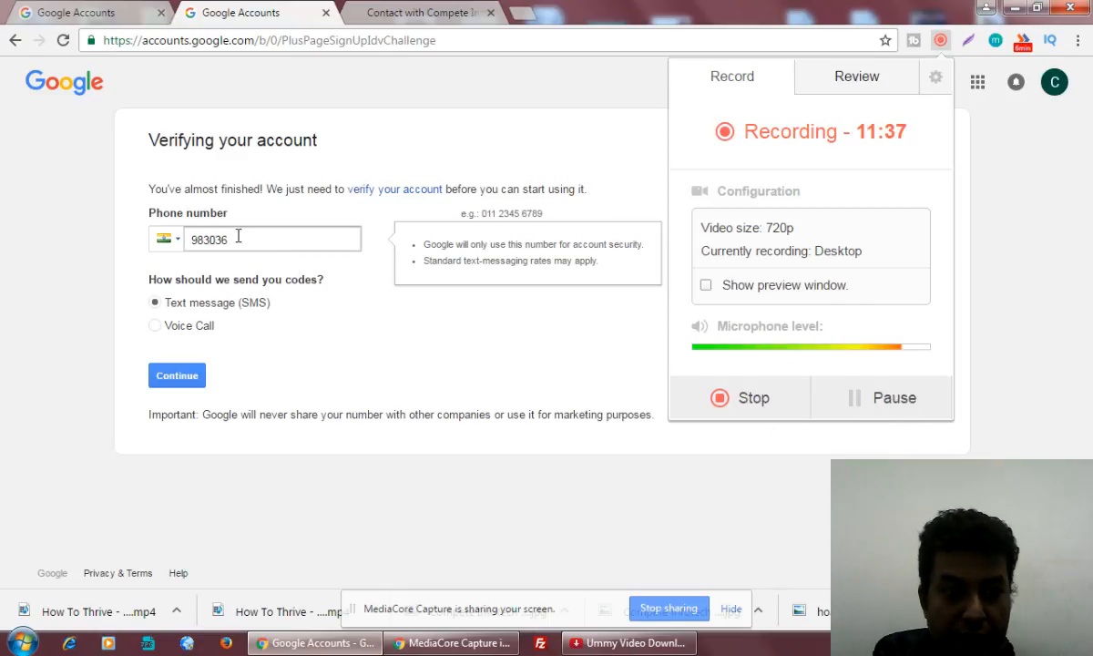
pyautogui.moveTo(203, 239); pyautogui.dragTo(258, 244)
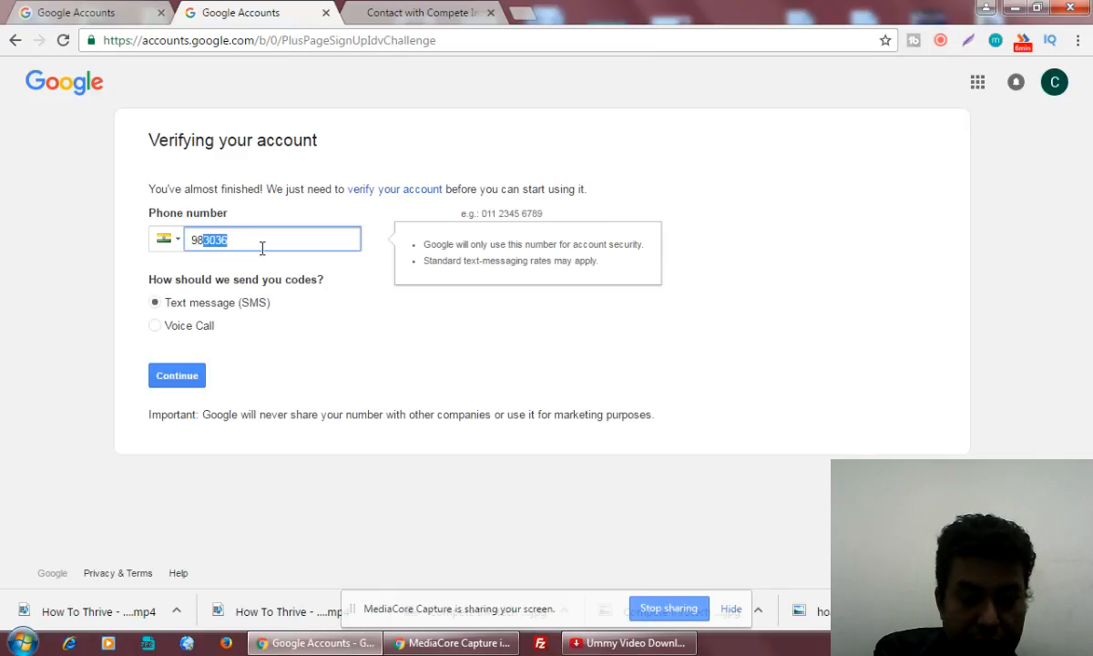
pyautogui.press('BackSpace')
pyautogui.press('BackSpace')
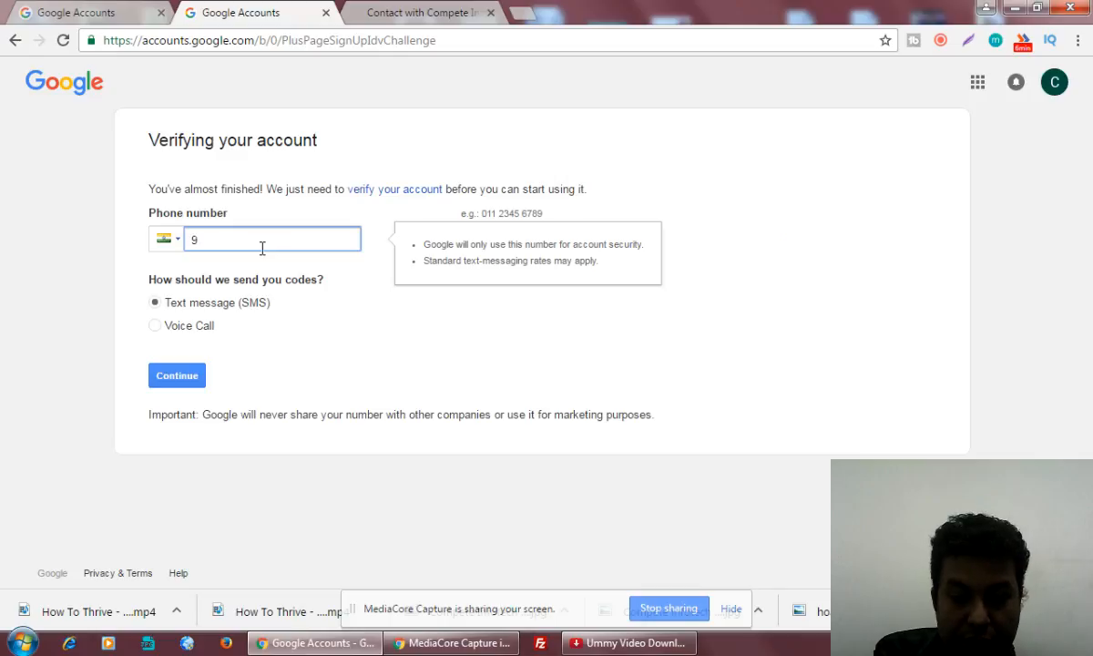
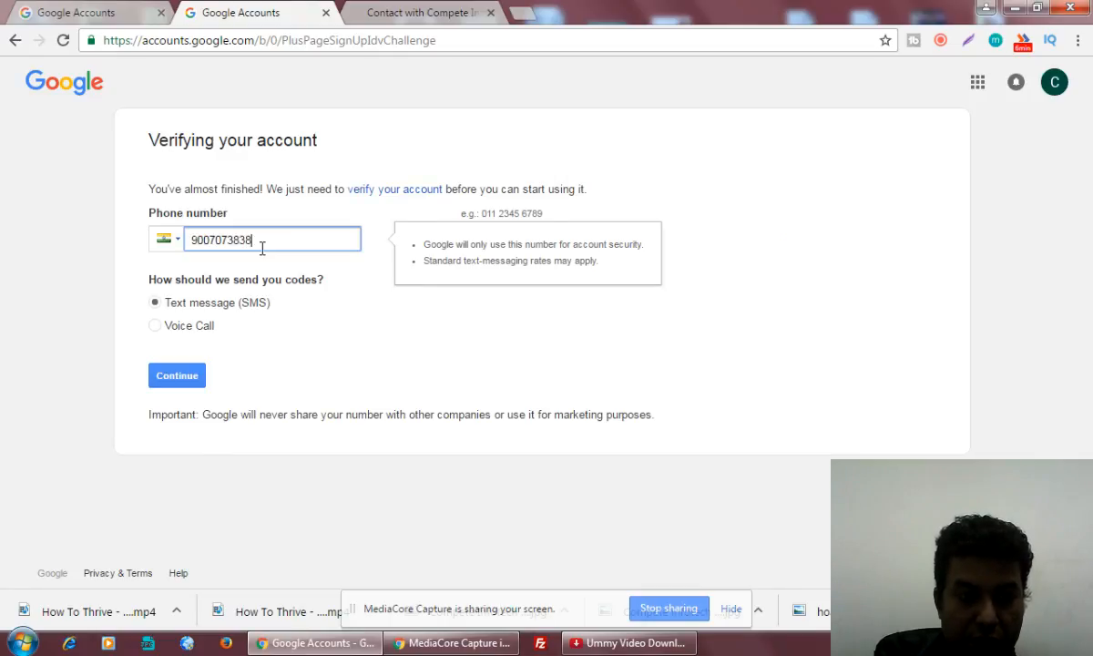
pyautogui.click(154, 325)
pyautogui.click(178, 376)
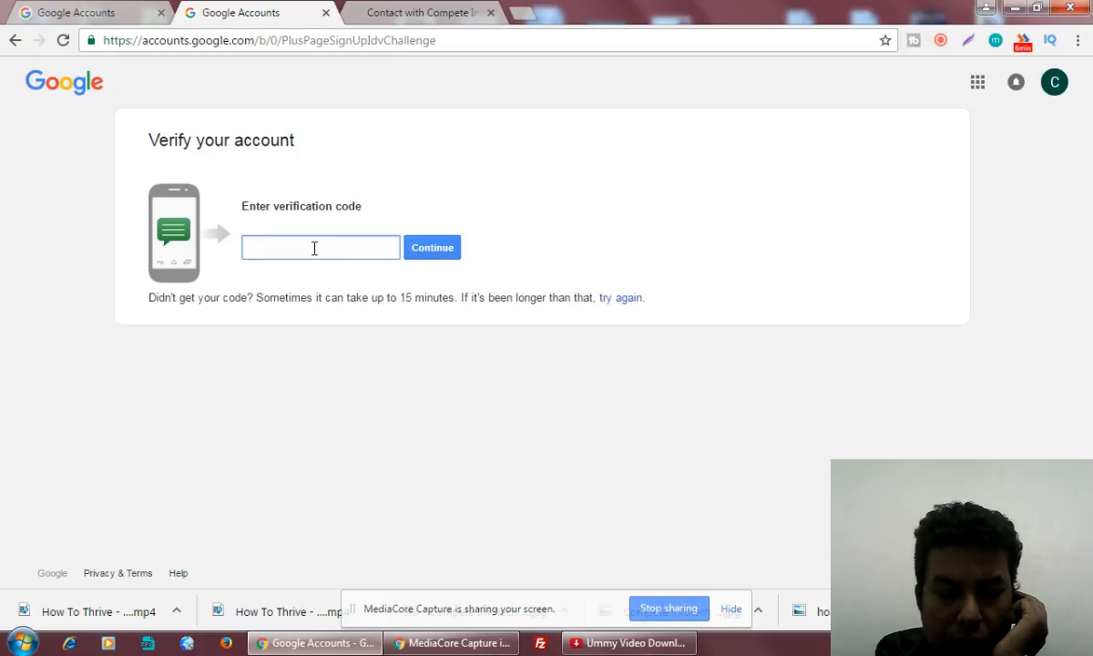
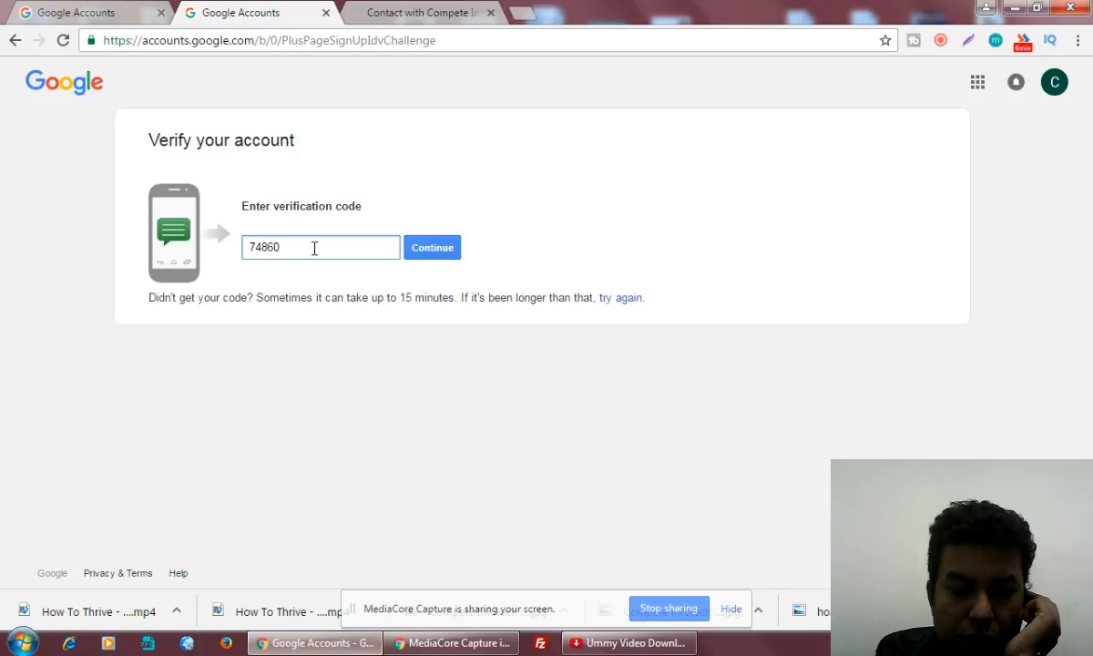
# - Enter the received six-digit verification code and submit it
pyautogui.click(429, 252)
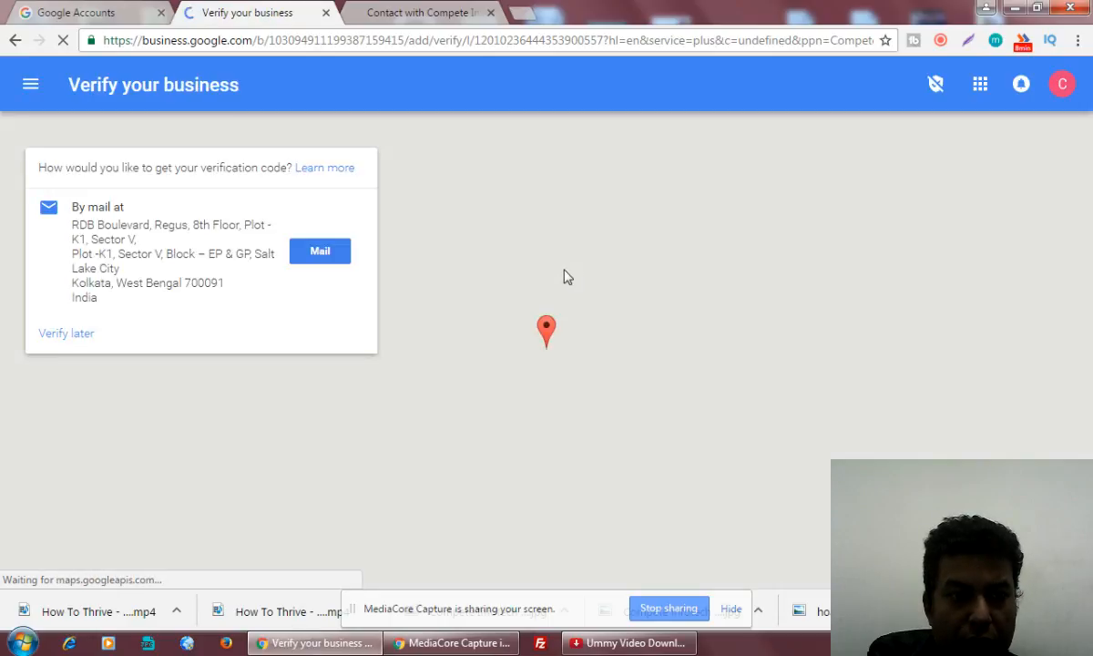
# - Choose Mail verification, fill in the contact person's name, and send the postcard
pyautogui.click(322, 255)
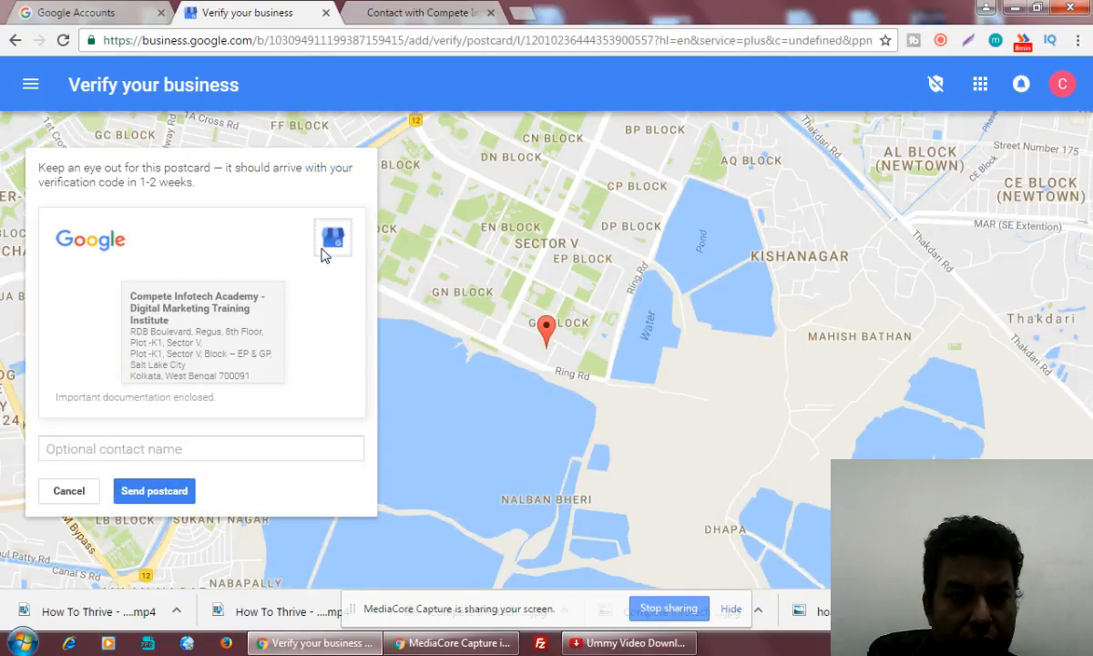
pyautogui.click(115, 451)
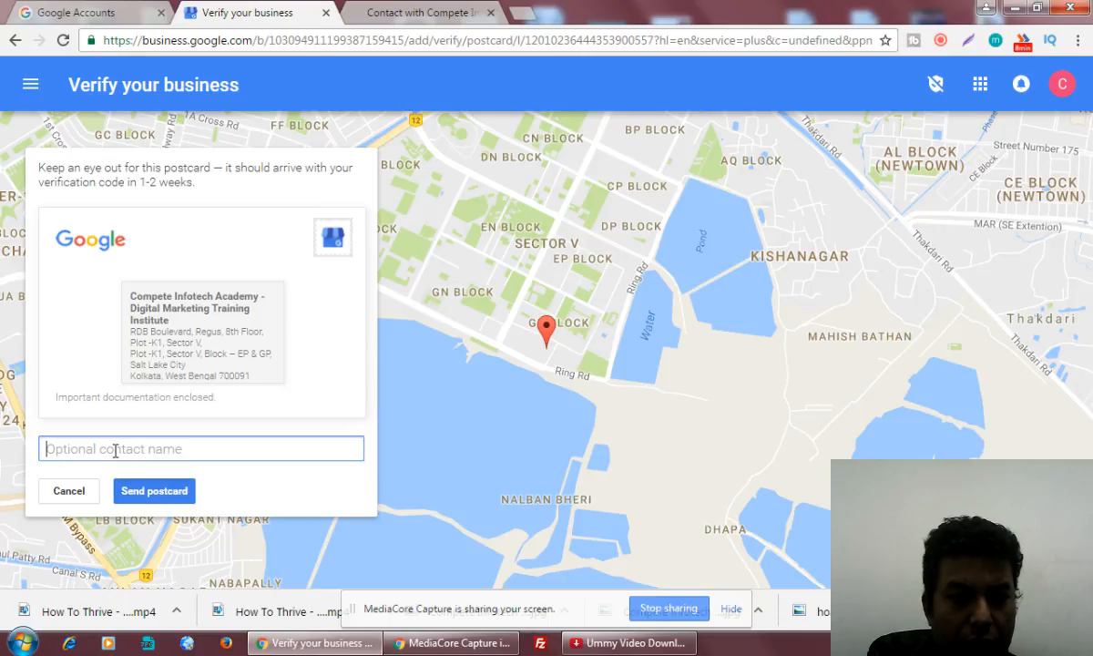
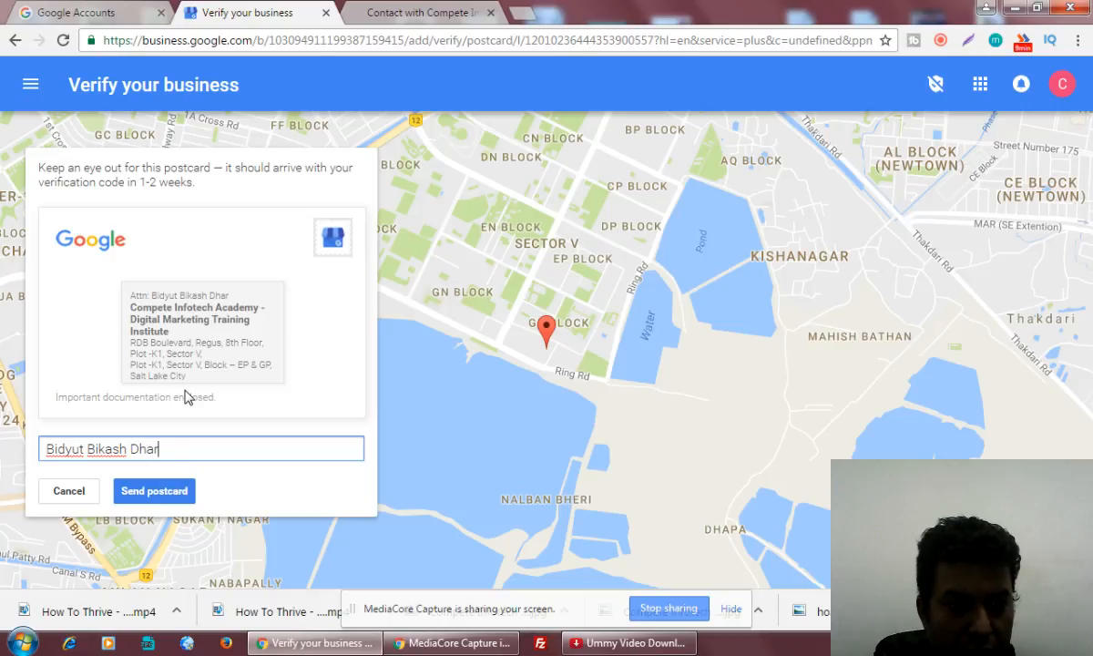
pyautogui.click(155, 493)
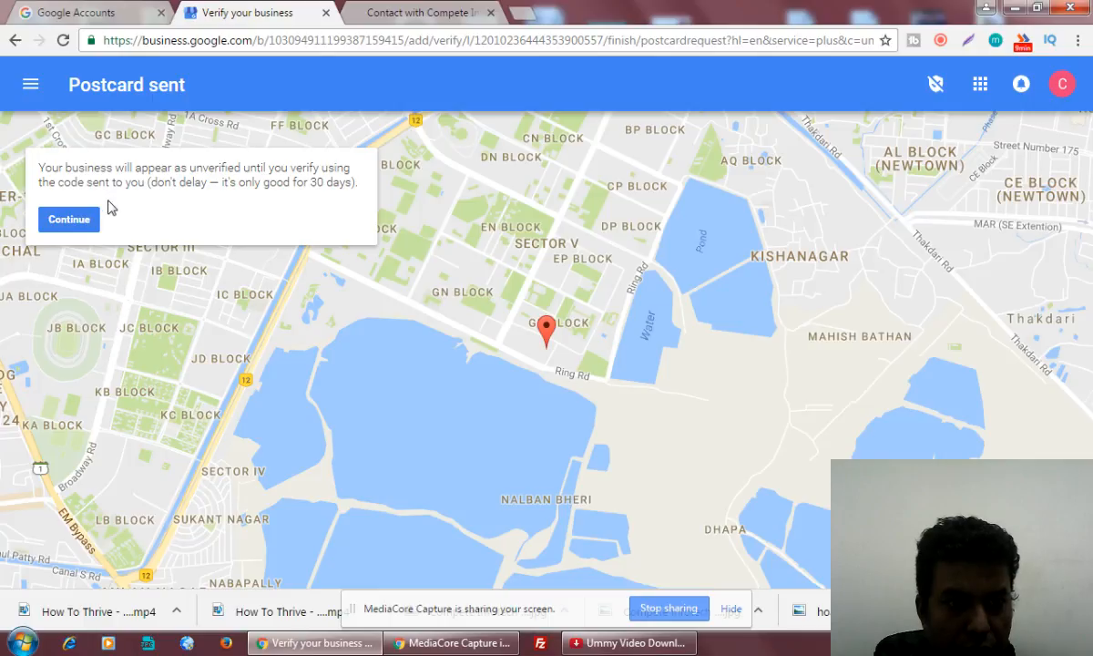
# - Get past the postcard notice and welcome message, then choose Verify now on the Insights card
pyautogui.click(82, 219)
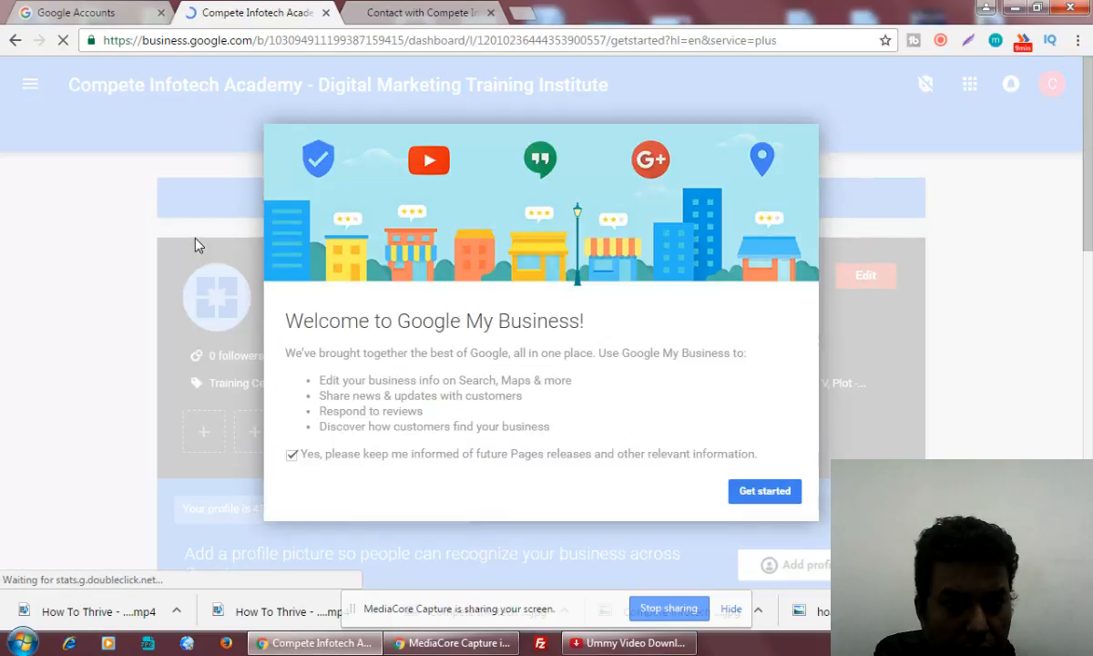
pyautogui.click(771, 496)
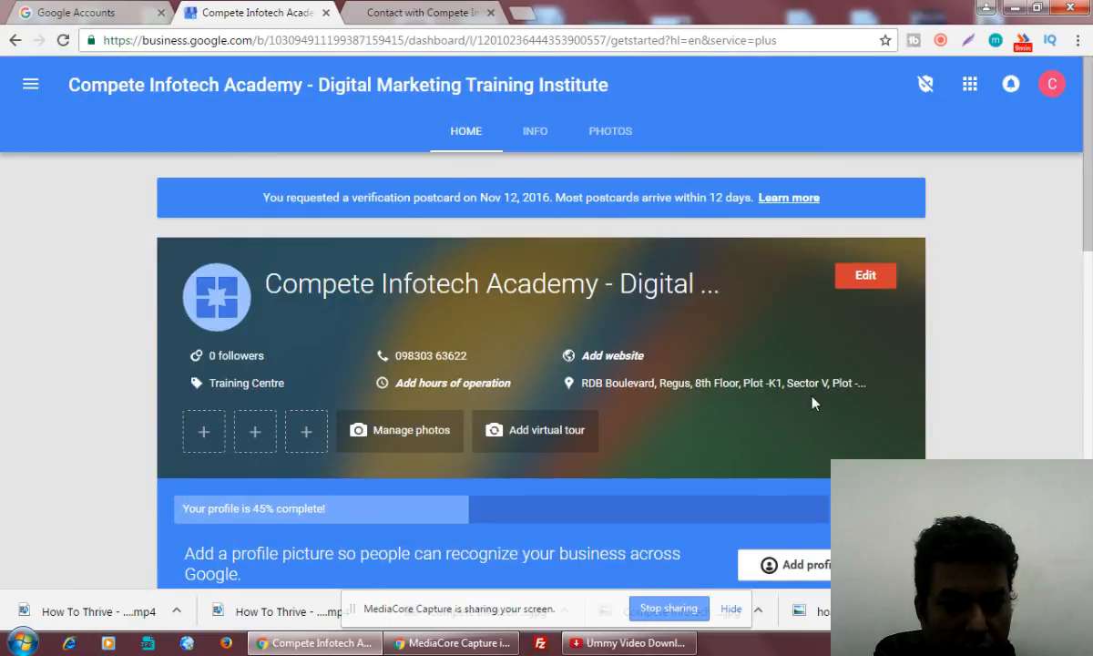
pyautogui.moveTo(818, 385); pyautogui.dragTo(894, 389)
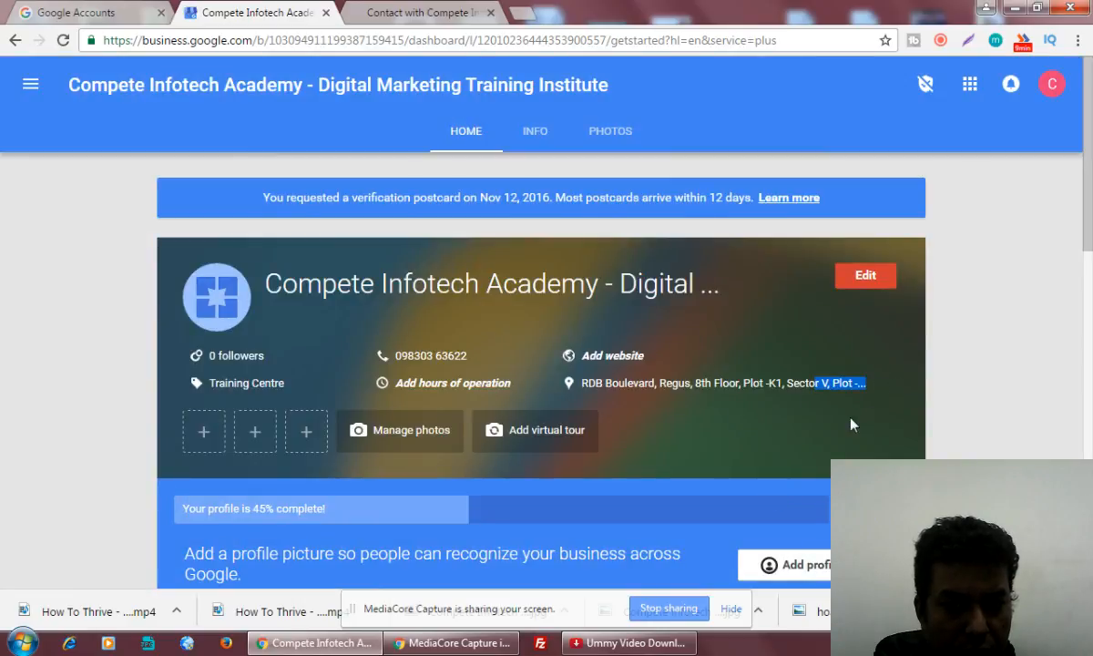
pyautogui.scroll(-10, 849, 425)
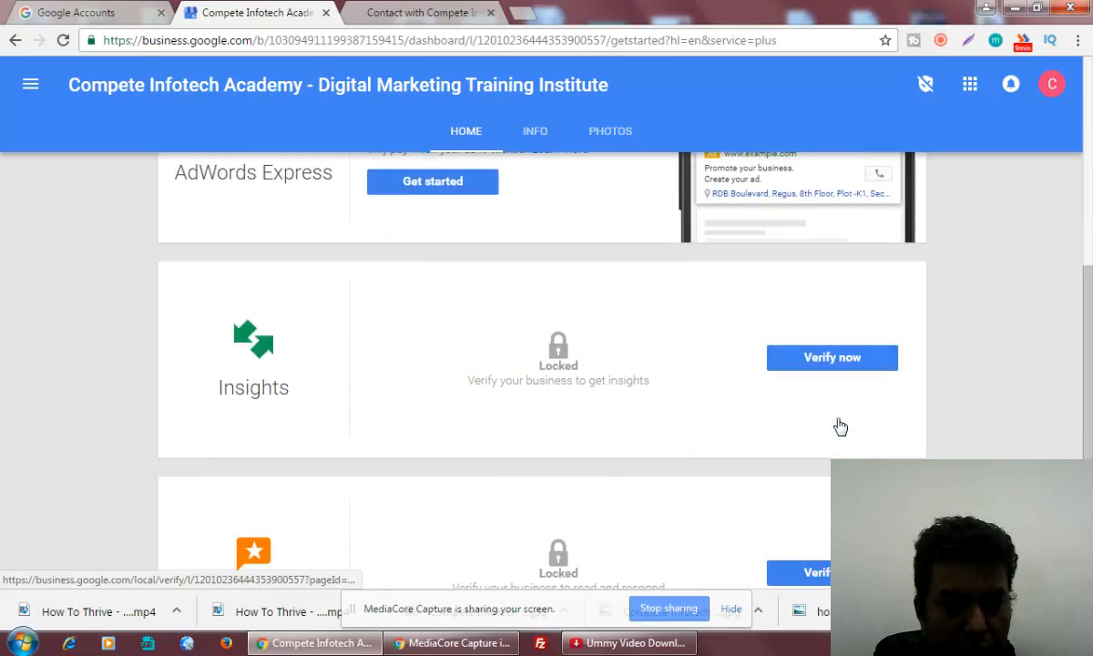
pyautogui.scroll(-3, 839, 425)
pyautogui.scroll(13, 837, 424)
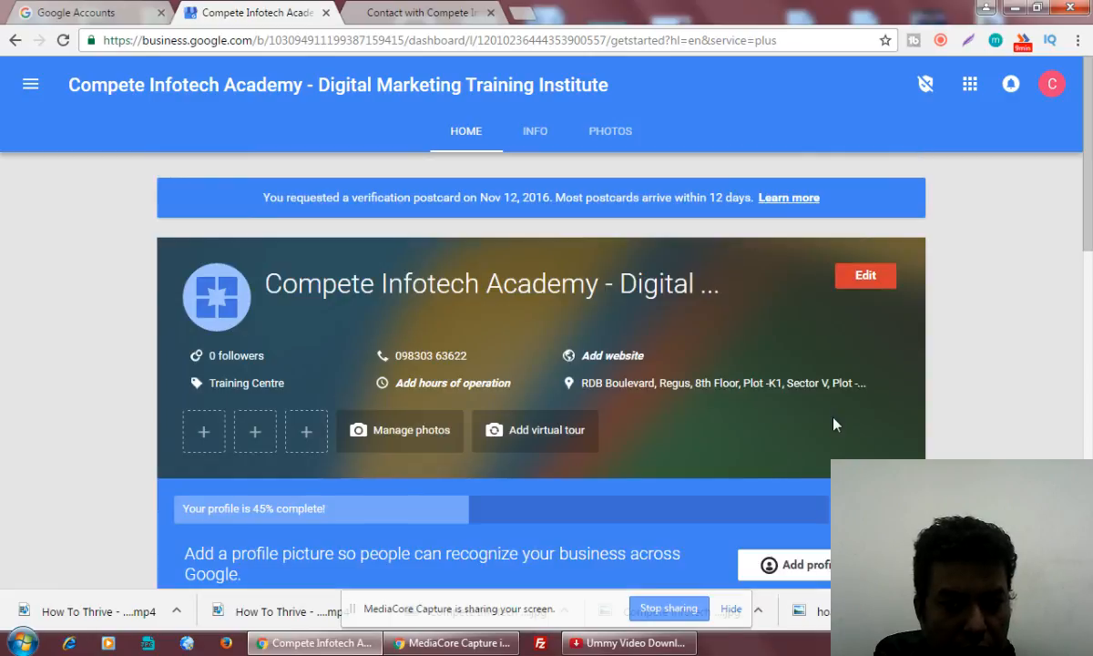
pyautogui.scroll(-5, 835, 425)
pyautogui.scroll(3, 833, 425)
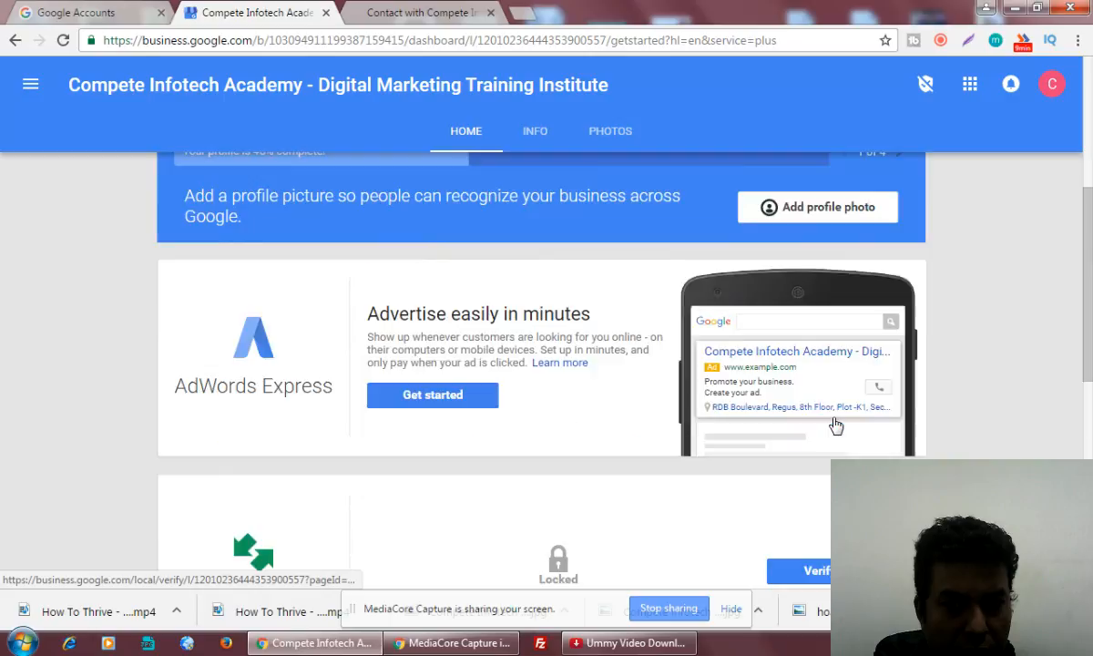
pyautogui.scroll(-4, 836, 425)
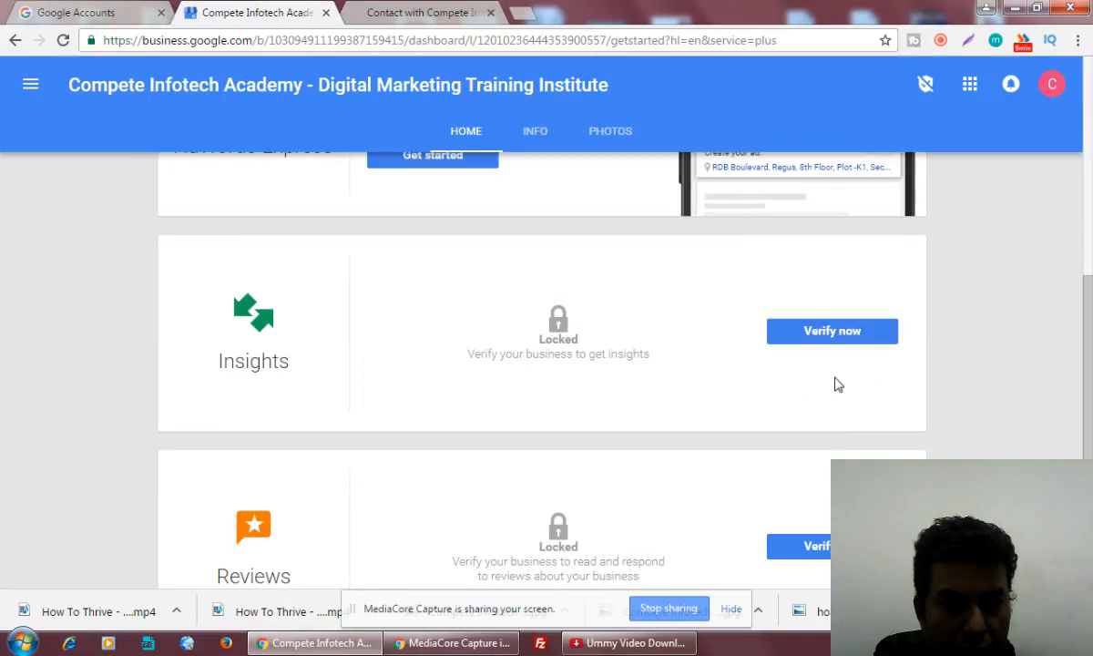
pyautogui.click(829, 343)
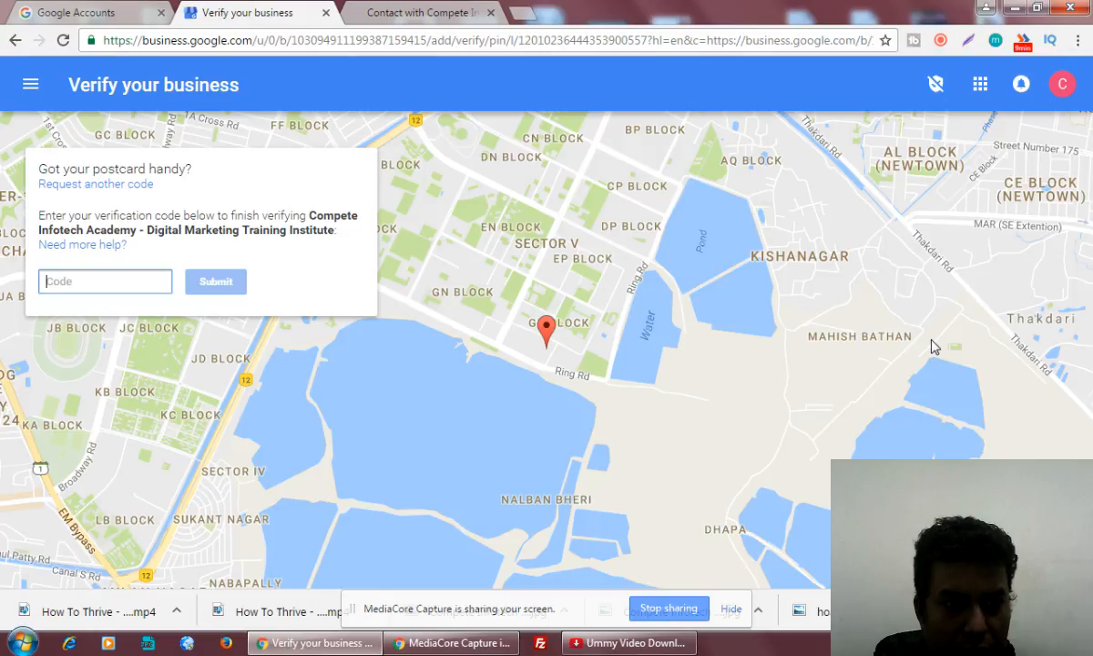
# - Go back to the Compete Infotech Academy dashboard and dismiss the Welcome dialog with Get started
pyautogui.click(13, 41)
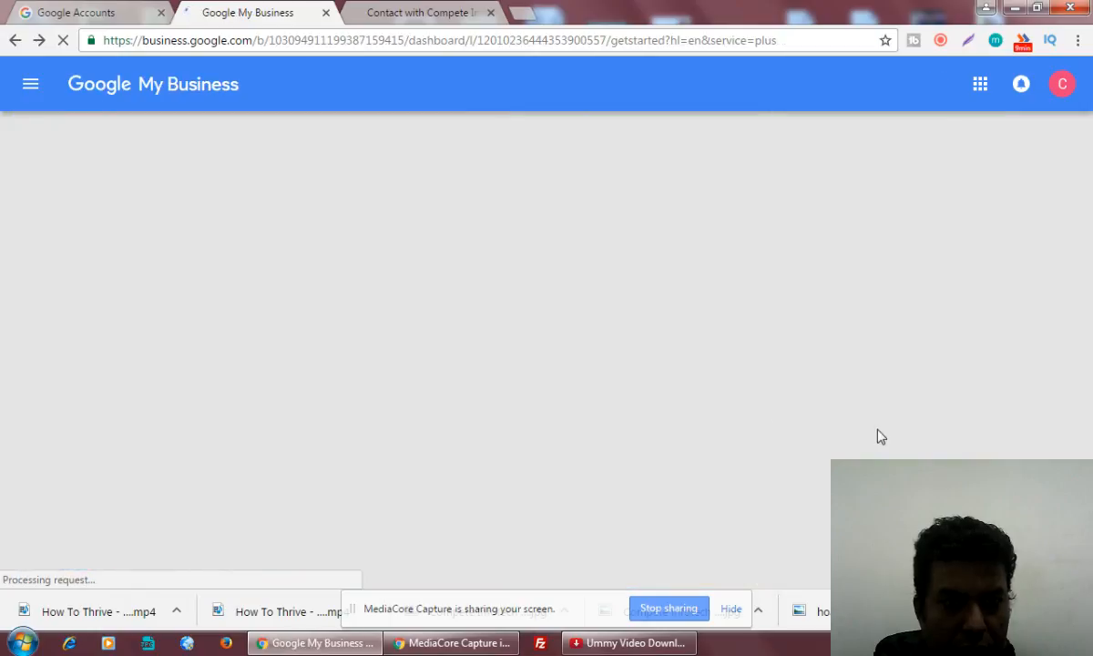
pyautogui.scroll(-6, 888, 298)
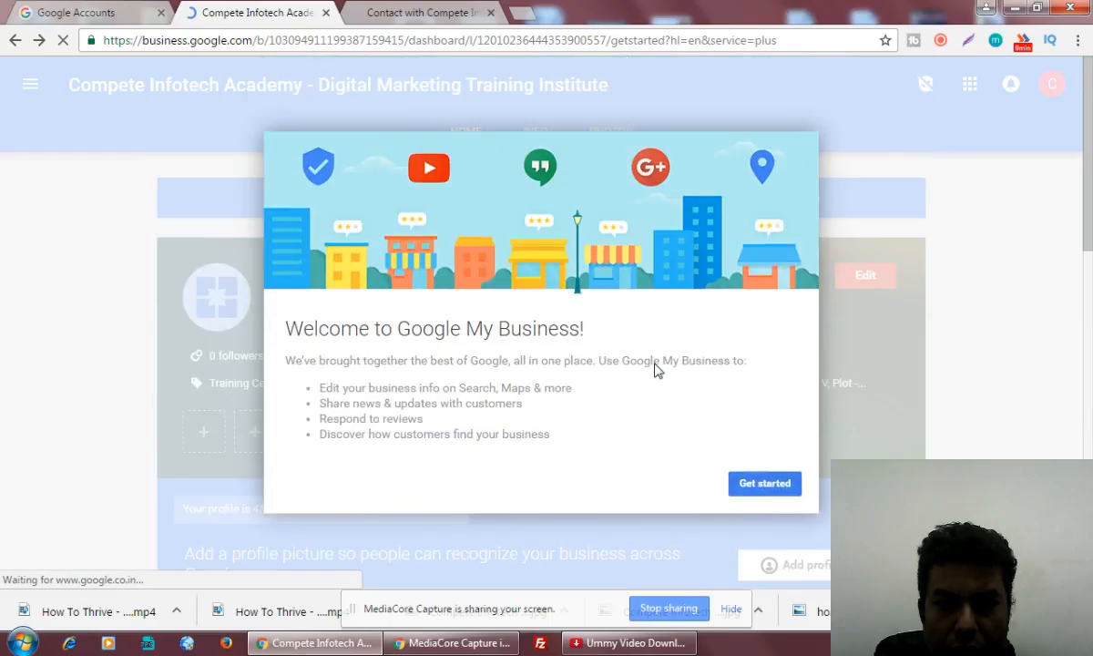
pyautogui.click(761, 485)
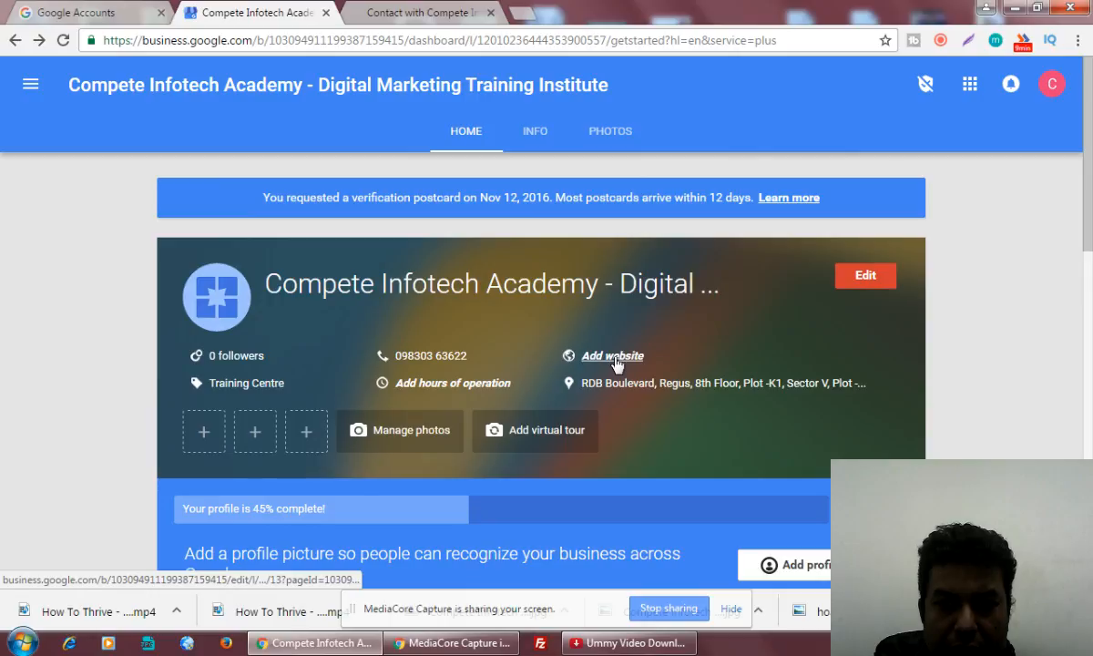
# - Open the academy's Info page and scroll down to the Add hours and Add website rows
pyautogui.click(842, 271)
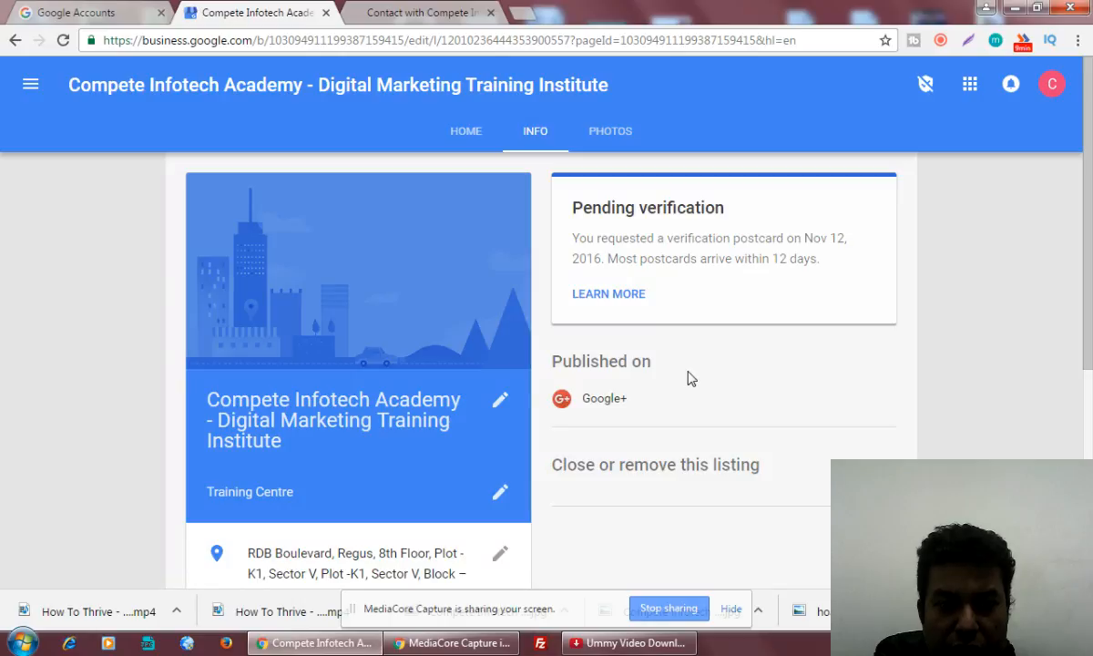
pyautogui.scroll(-2, 689, 378)
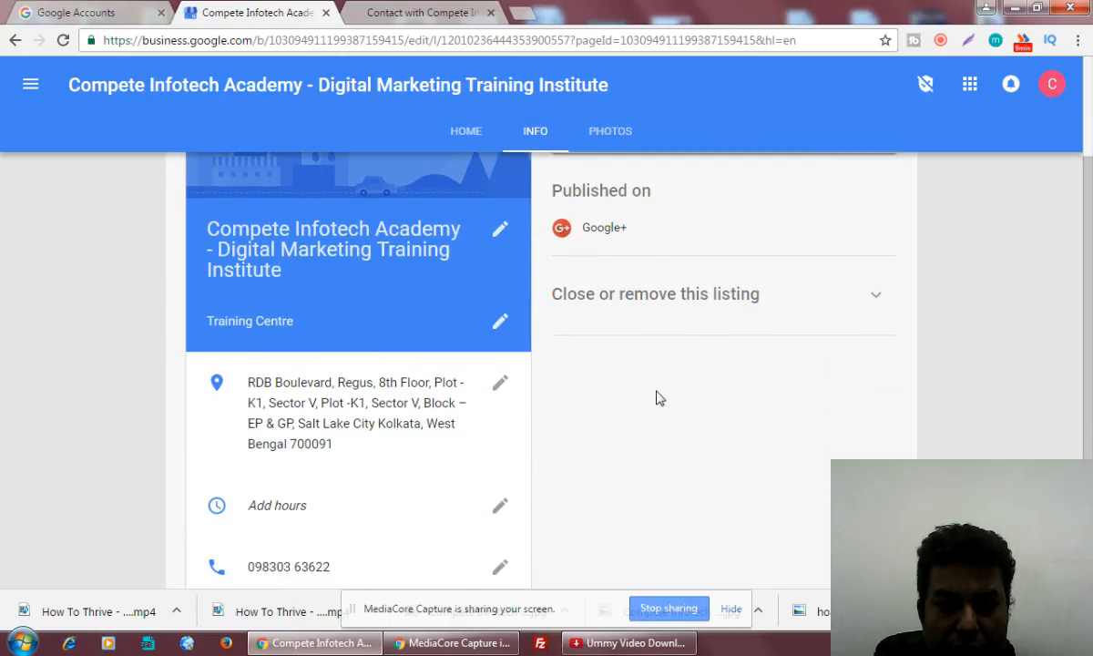
pyautogui.scroll(-2, 832, 364)
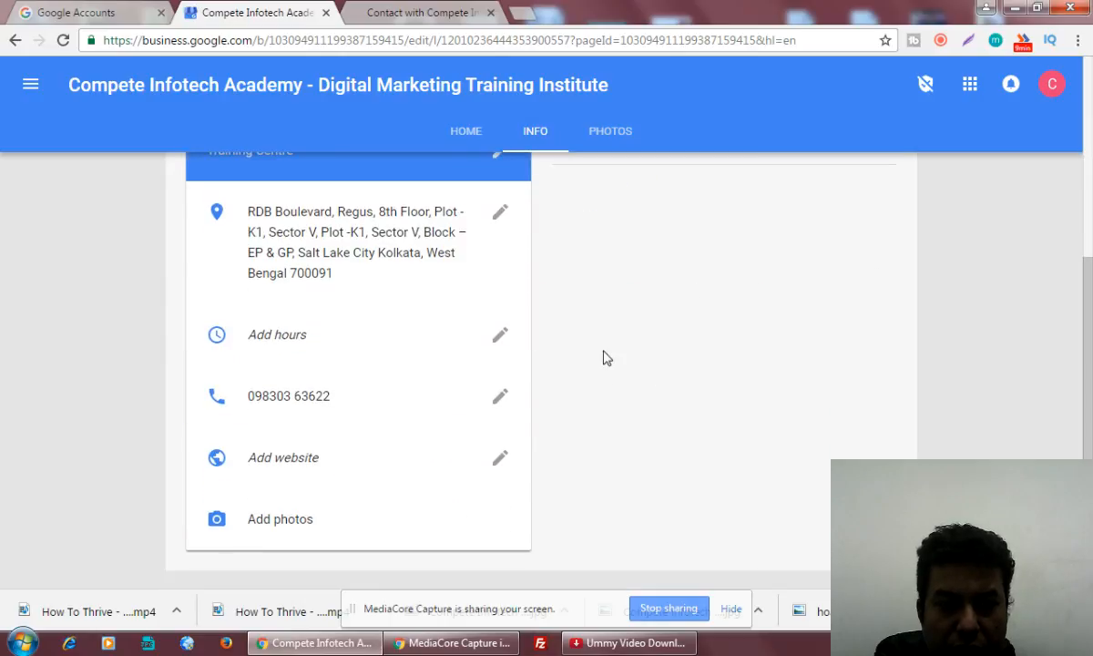
# - In the hours editor, mark Monday through Saturday as open, leaving Sunday closed
pyautogui.click(500, 336)
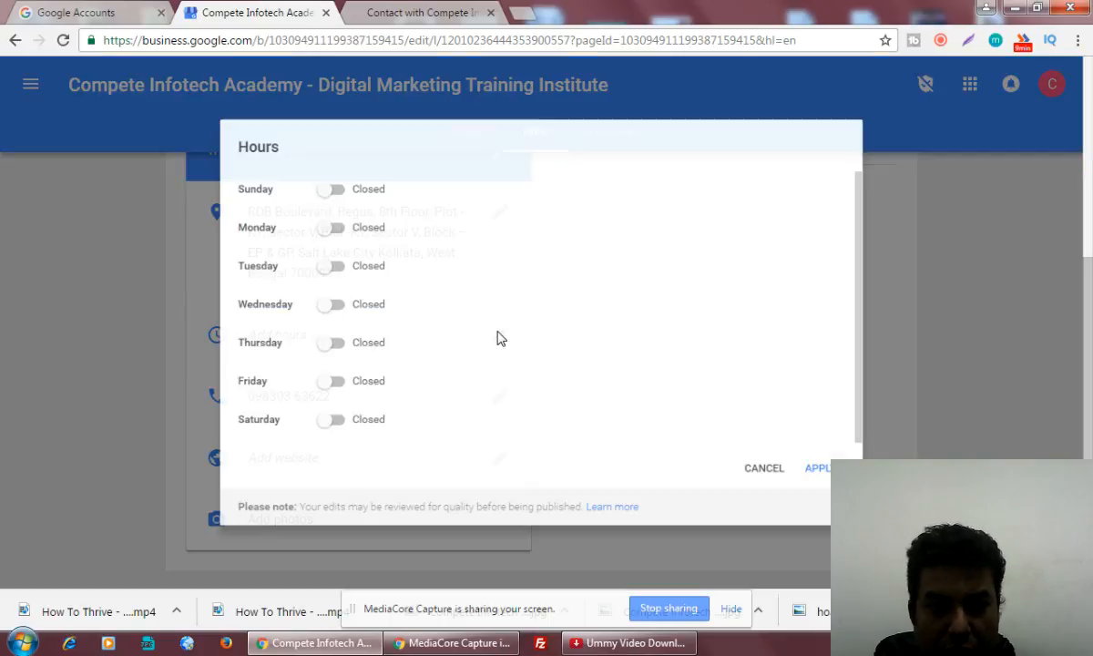
pyautogui.click(319, 223)
pyautogui.click(319, 267)
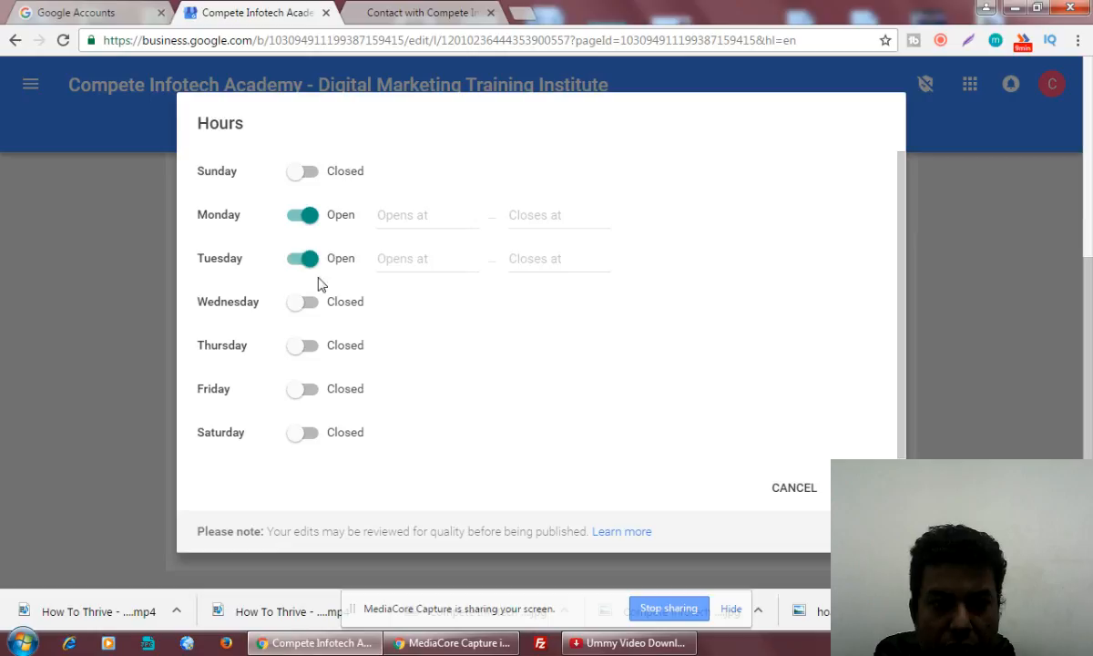
pyautogui.click(319, 306)
pyautogui.click(312, 350)
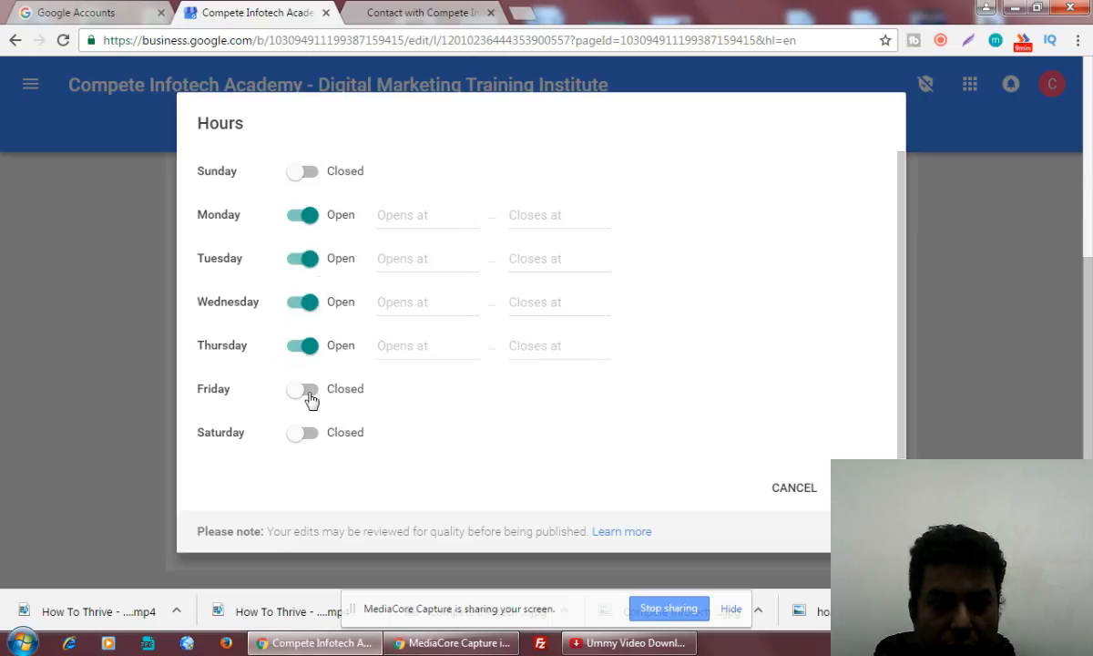
pyautogui.click(312, 393)
pyautogui.click(311, 439)
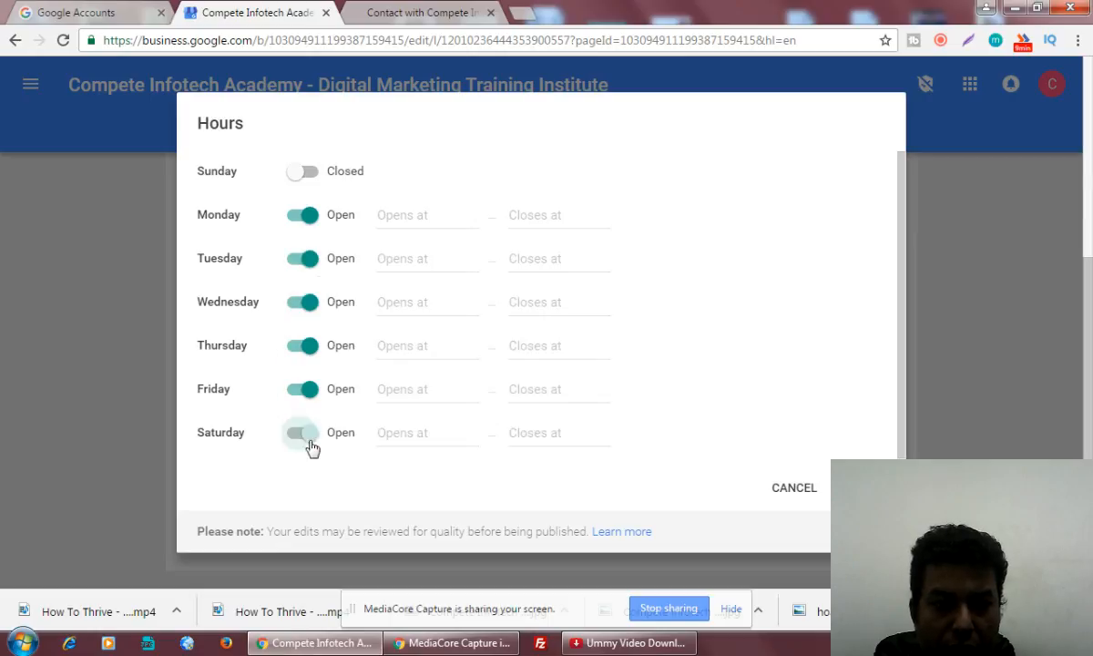
# - Set Monday's hours to open at 9:00 am and close at 11:00 pm
pyautogui.click(415, 219)
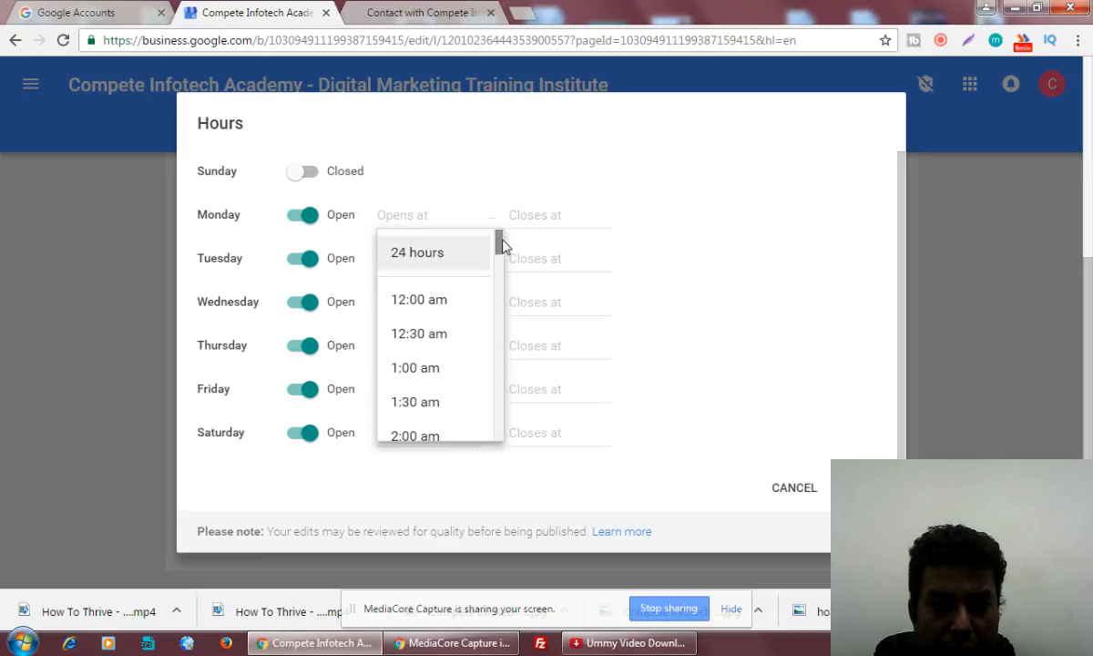
pyautogui.moveTo(497, 238); pyautogui.dragTo(500, 326)
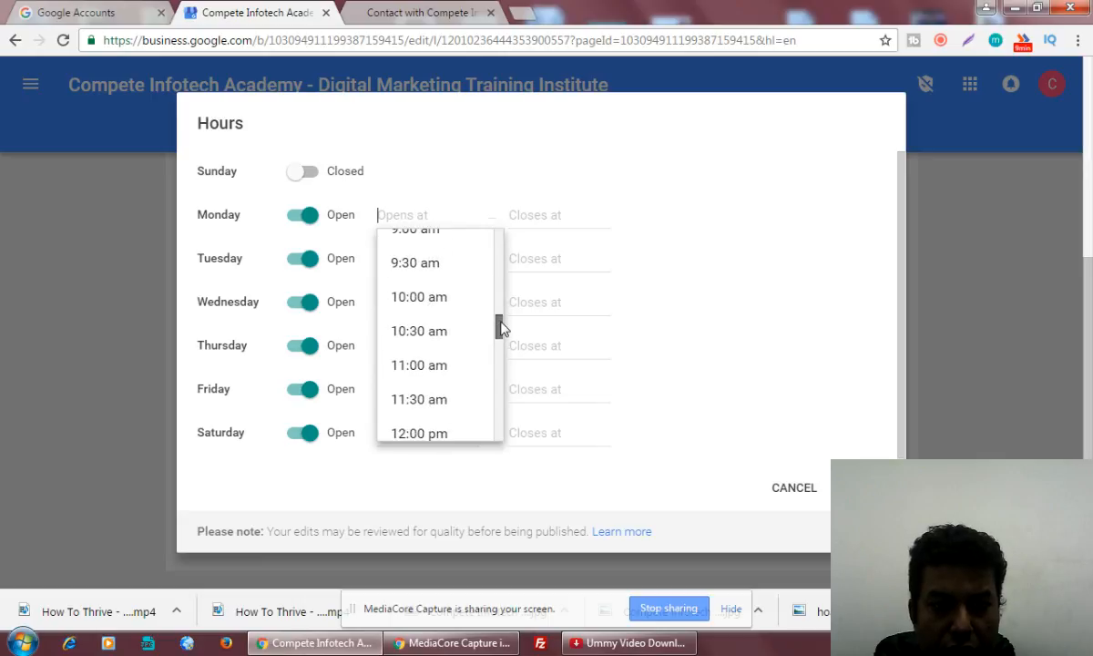
pyautogui.click(425, 233)
pyautogui.click(535, 212)
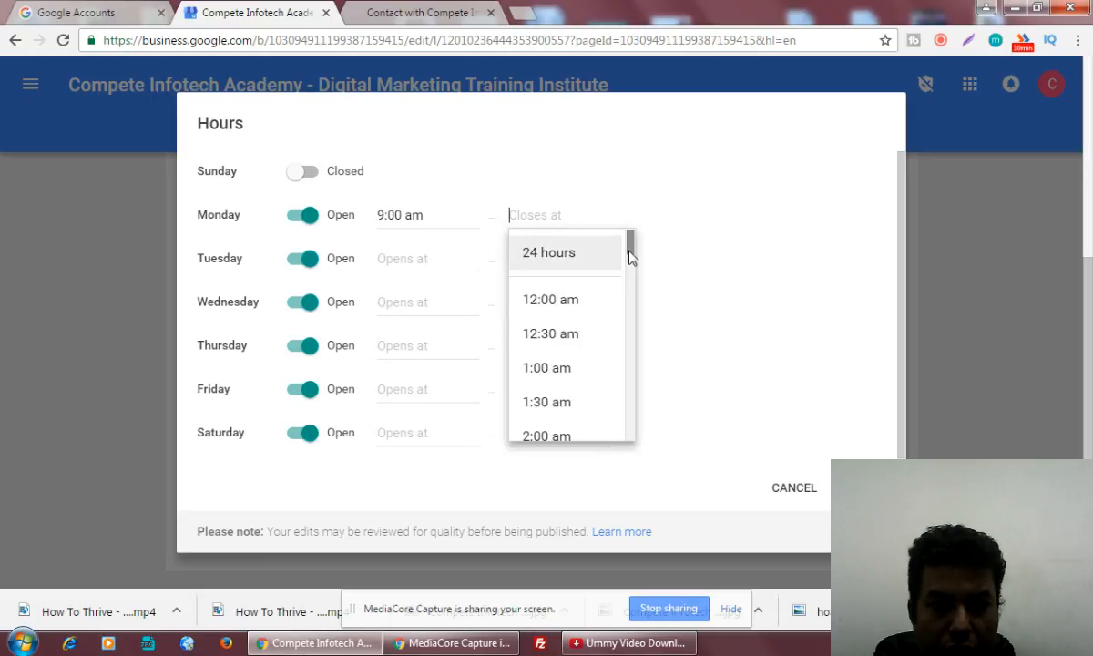
pyautogui.moveTo(630, 257); pyautogui.dragTo(632, 340)
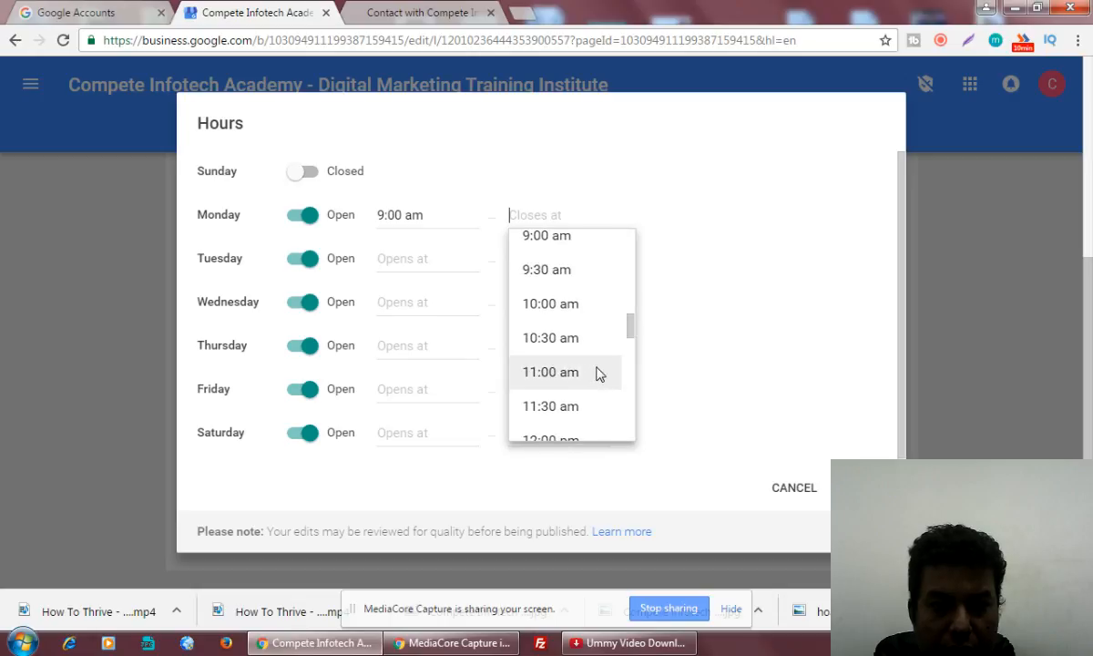
pyautogui.scroll(-2, 597, 373)
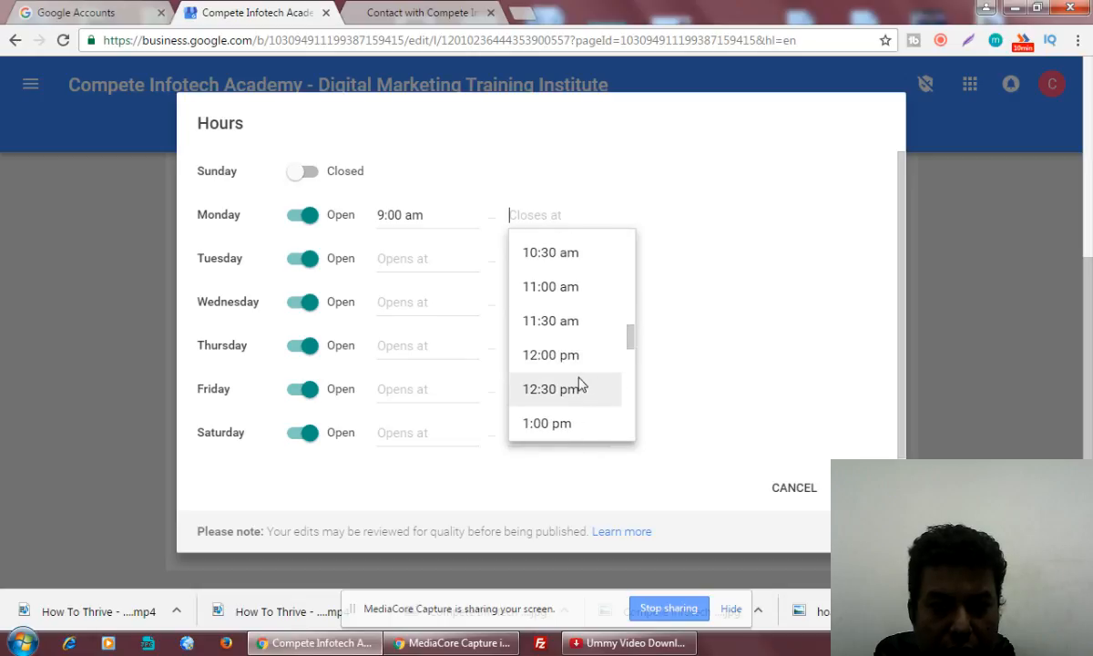
pyautogui.scroll(-1, 573, 389)
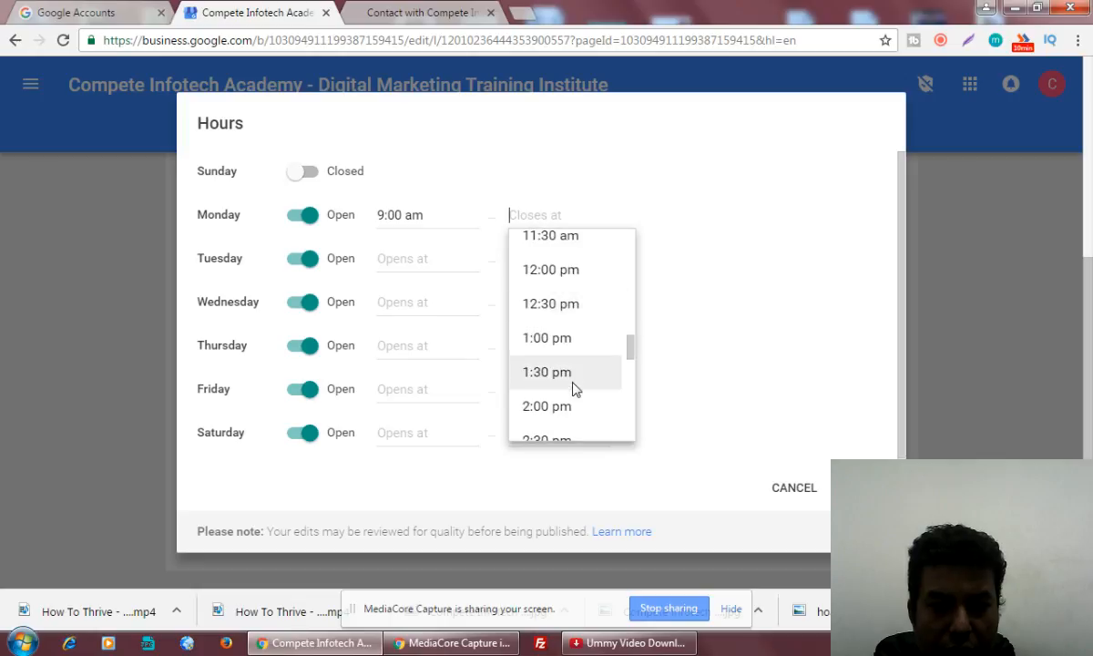
pyautogui.scroll(4, 574, 388)
pyautogui.moveTo(626, 324); pyautogui.dragTo(625, 430)
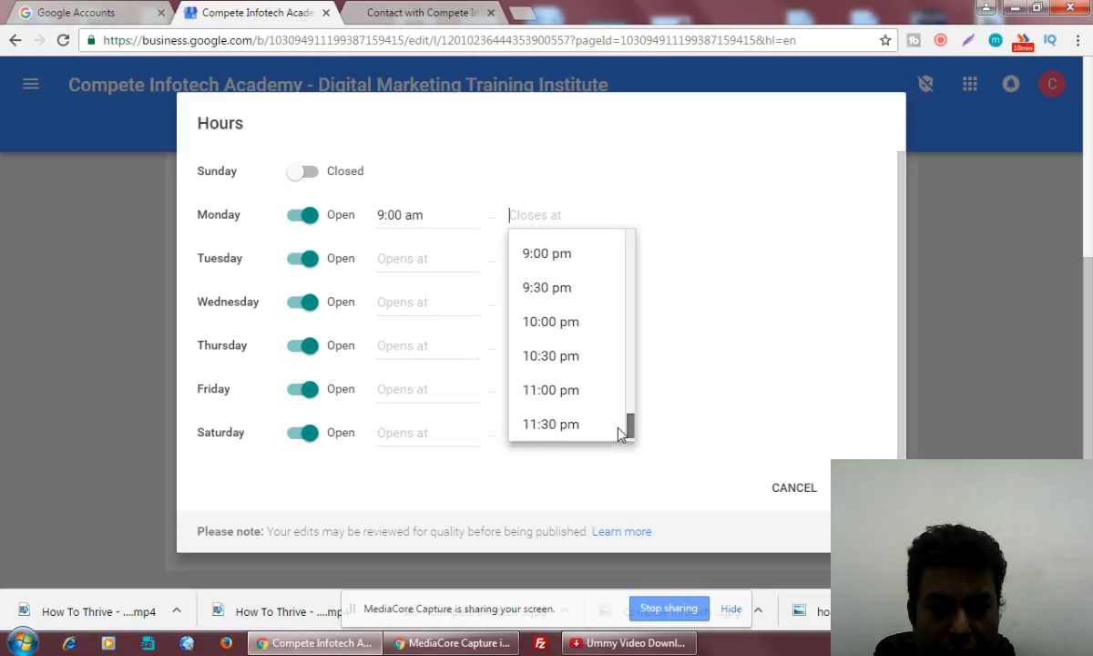
pyautogui.click(566, 398)
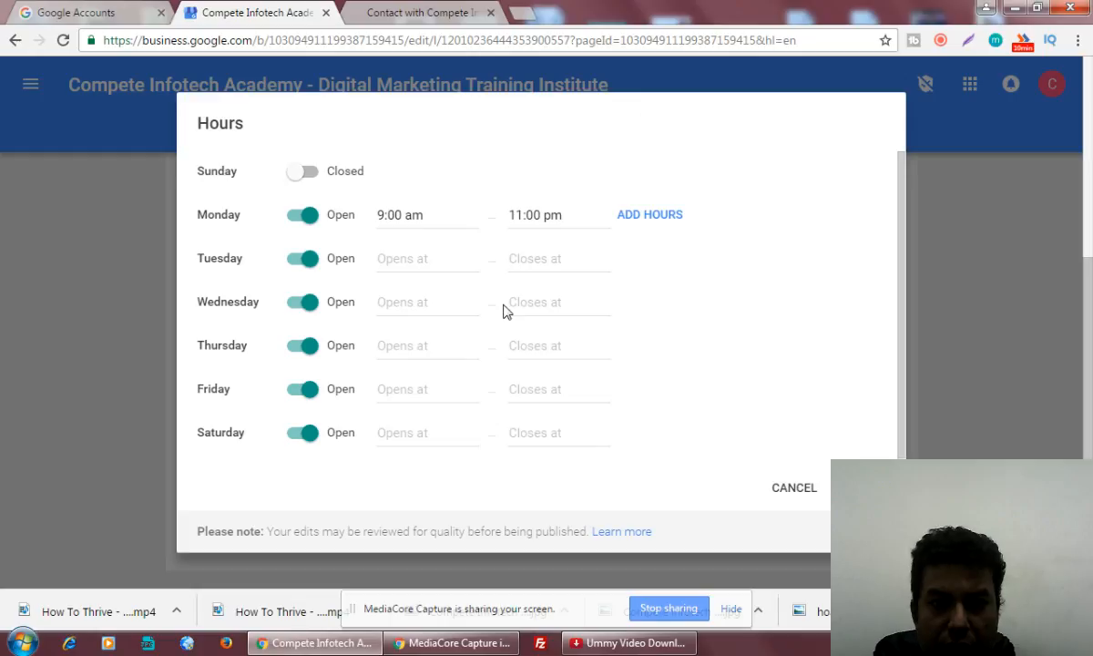
# - Set Tuesday's and Wednesday's opening time to 9:00 am
pyautogui.click(406, 259)
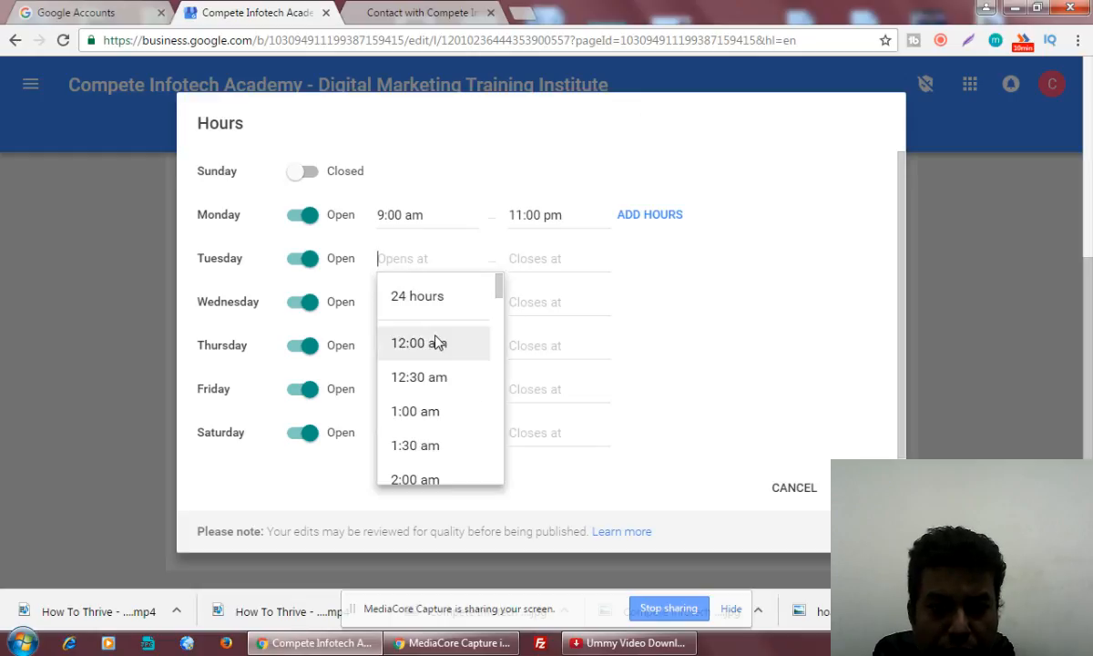
pyautogui.scroll(-1, 435, 344)
pyautogui.scroll(2, 436, 343)
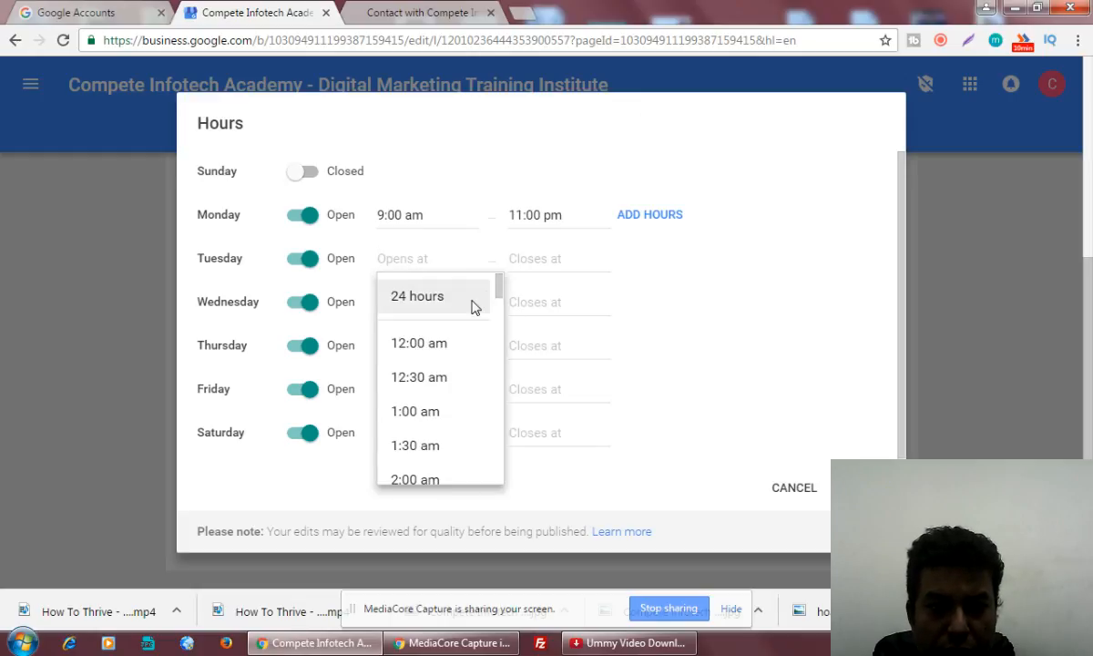
pyautogui.moveTo(498, 294); pyautogui.dragTo(493, 363)
pyautogui.click(405, 409)
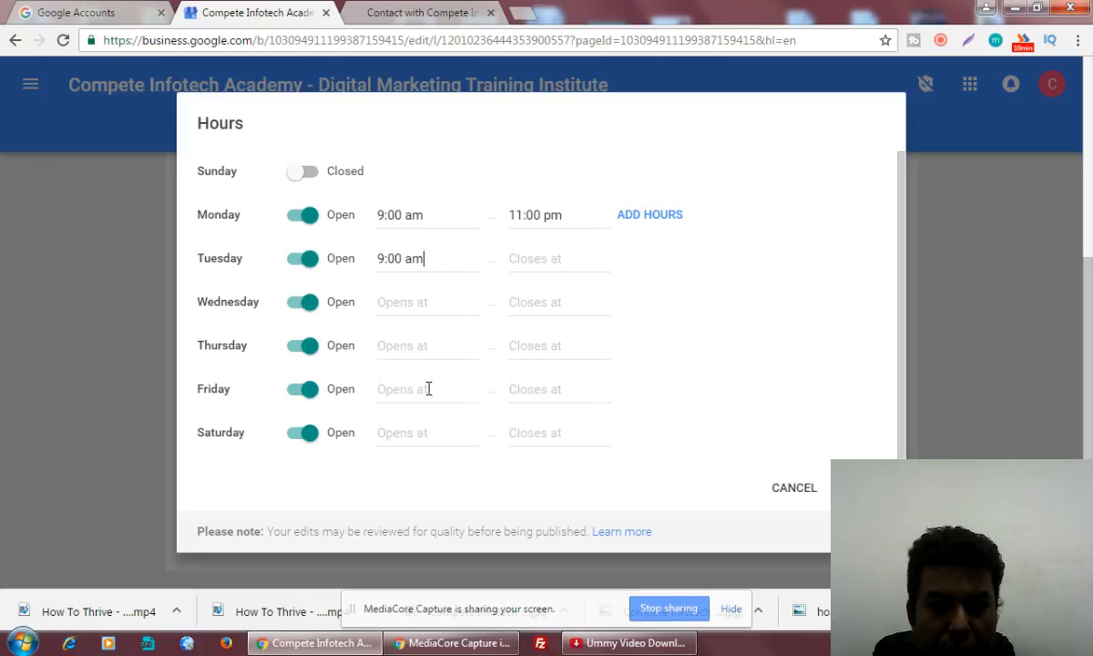
pyautogui.click(440, 301)
pyautogui.scroll(-2, 435, 420)
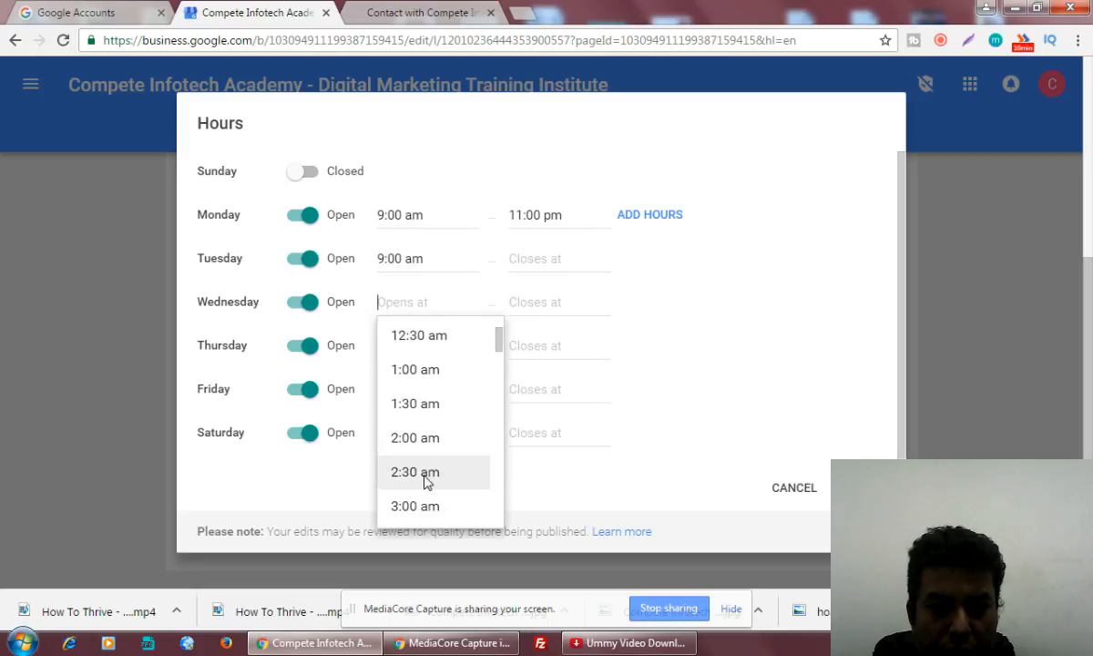
pyautogui.scroll(-5, 424, 483)
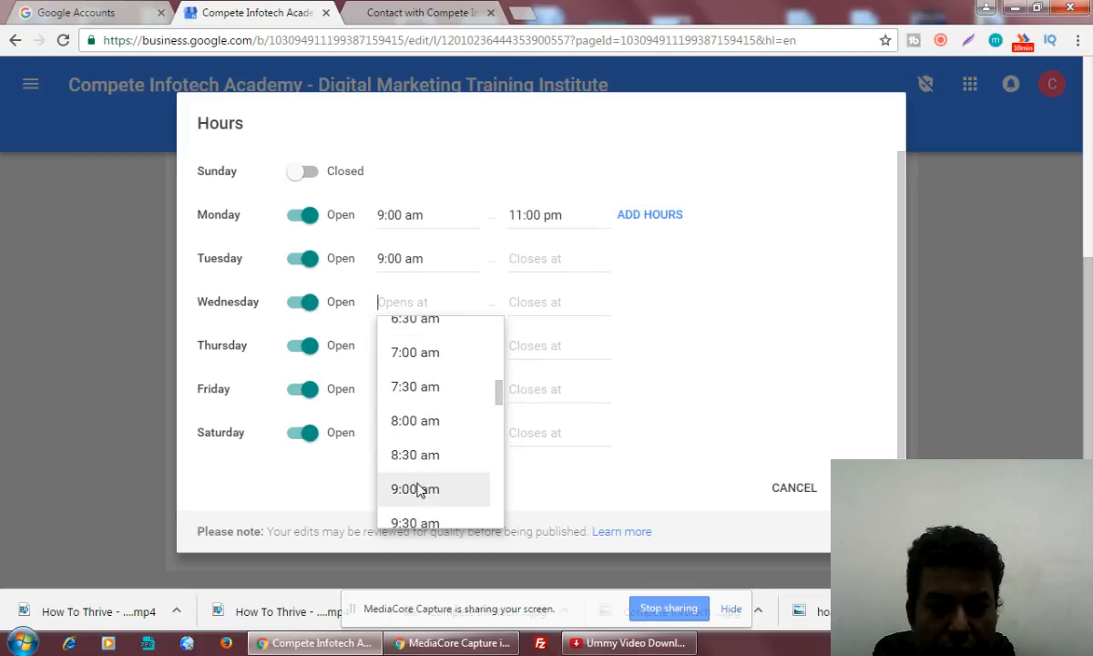
pyautogui.click(418, 486)
# - Set Thursday, Friday and Saturday to open at 9:00 am
pyautogui.click(429, 358)
pyautogui.scroll(-8, 429, 445)
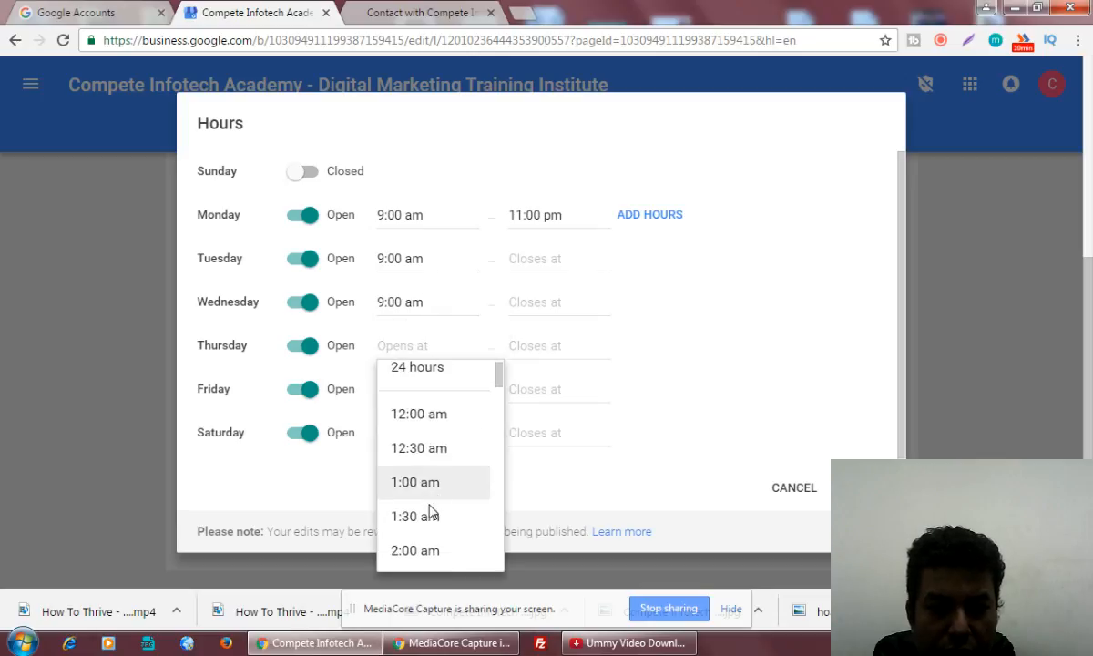
pyautogui.scroll(3, 400, 456)
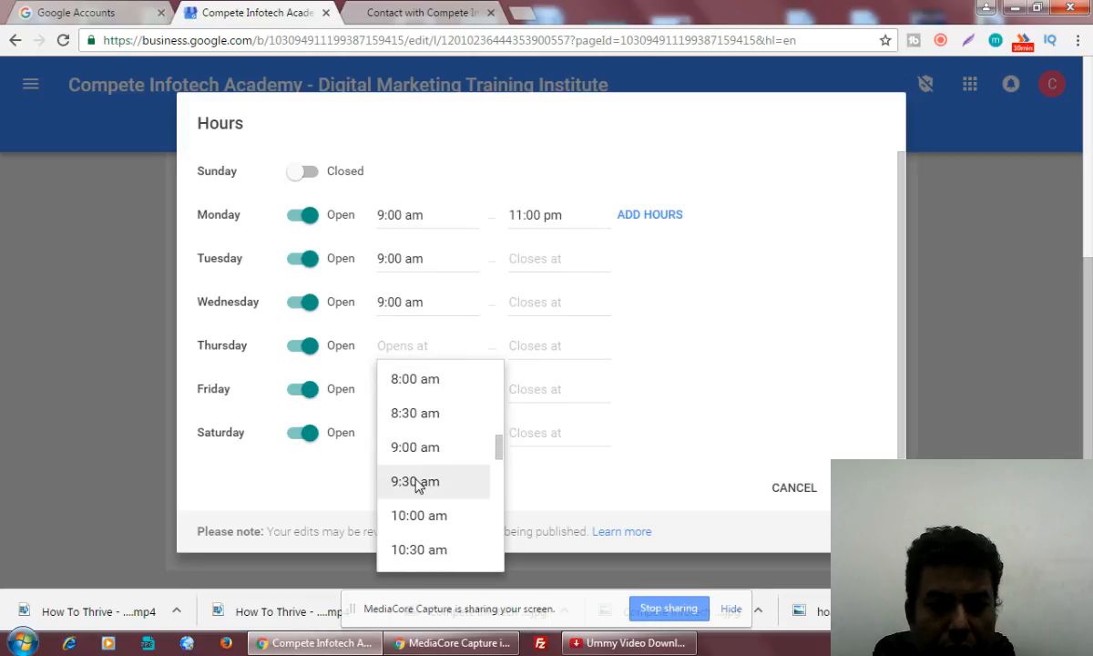
pyautogui.click(398, 444)
pyautogui.click(415, 389)
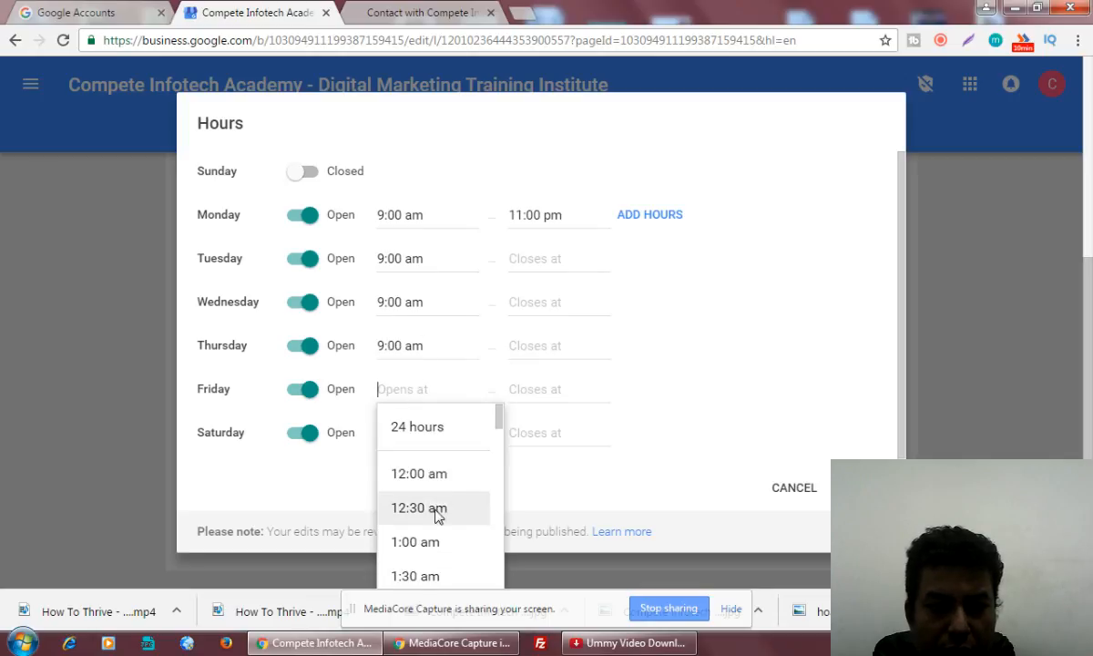
pyautogui.scroll(-8, 434, 514)
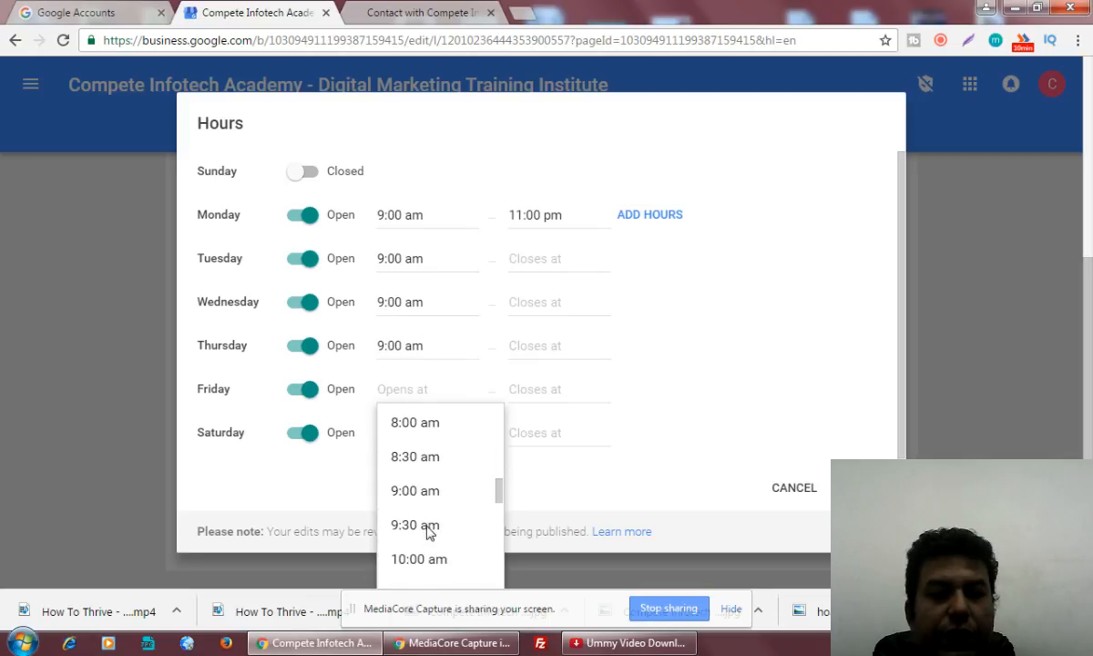
pyautogui.click(432, 496)
pyautogui.click(427, 434)
pyautogui.scroll(-8, 435, 557)
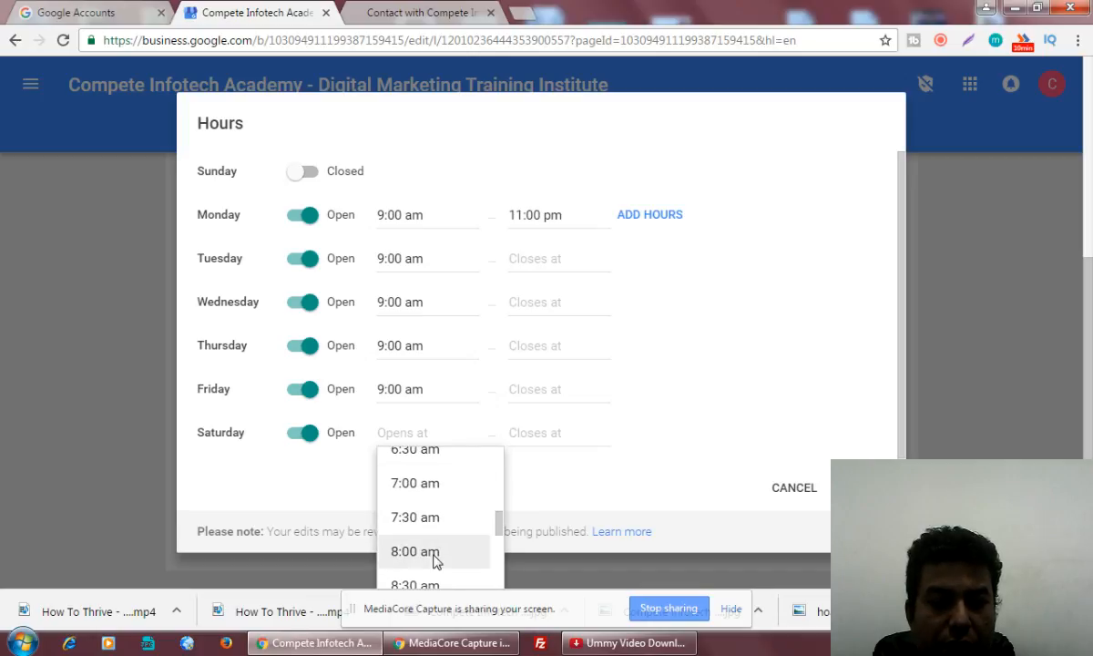
pyautogui.scroll(-1, 434, 561)
pyautogui.click(428, 537)
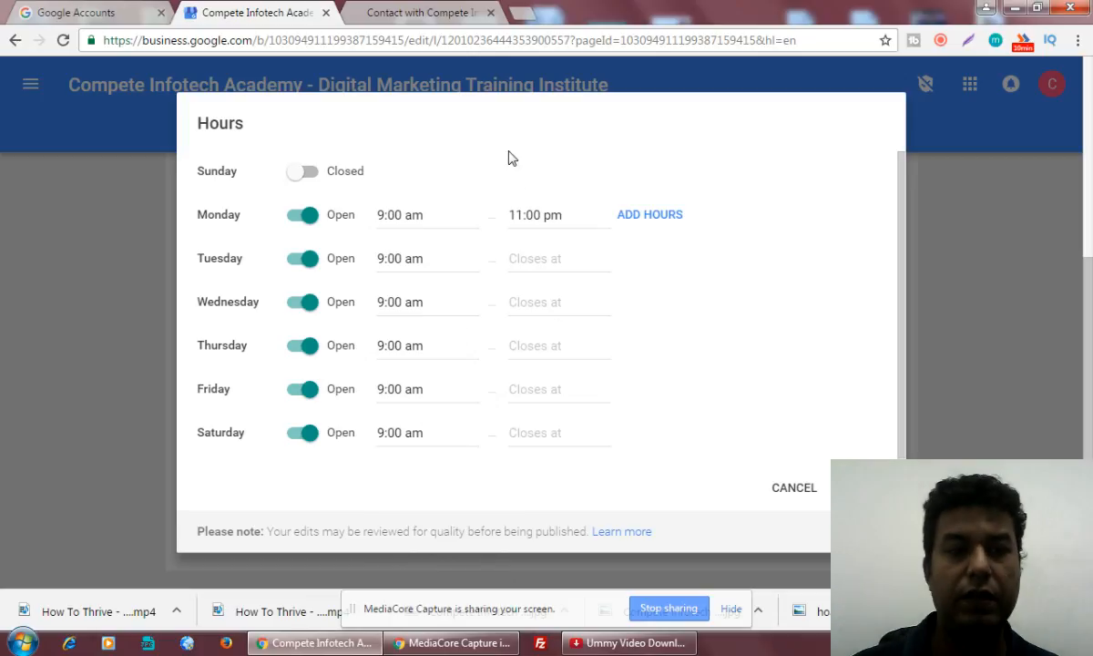
# - Set Tuesday's and Wednesday's closing time to 11:00 pm
pyautogui.click(545, 257)
pyautogui.scroll(-3, 565, 415)
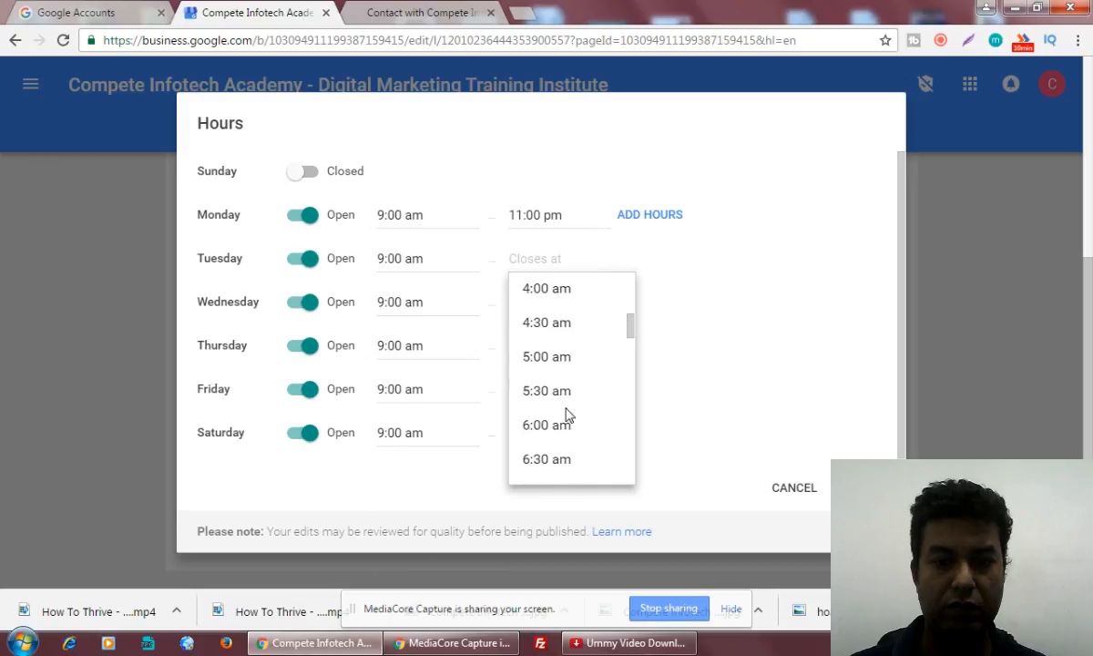
pyautogui.scroll(4, 566, 412)
pyautogui.scroll(-10, 569, 406)
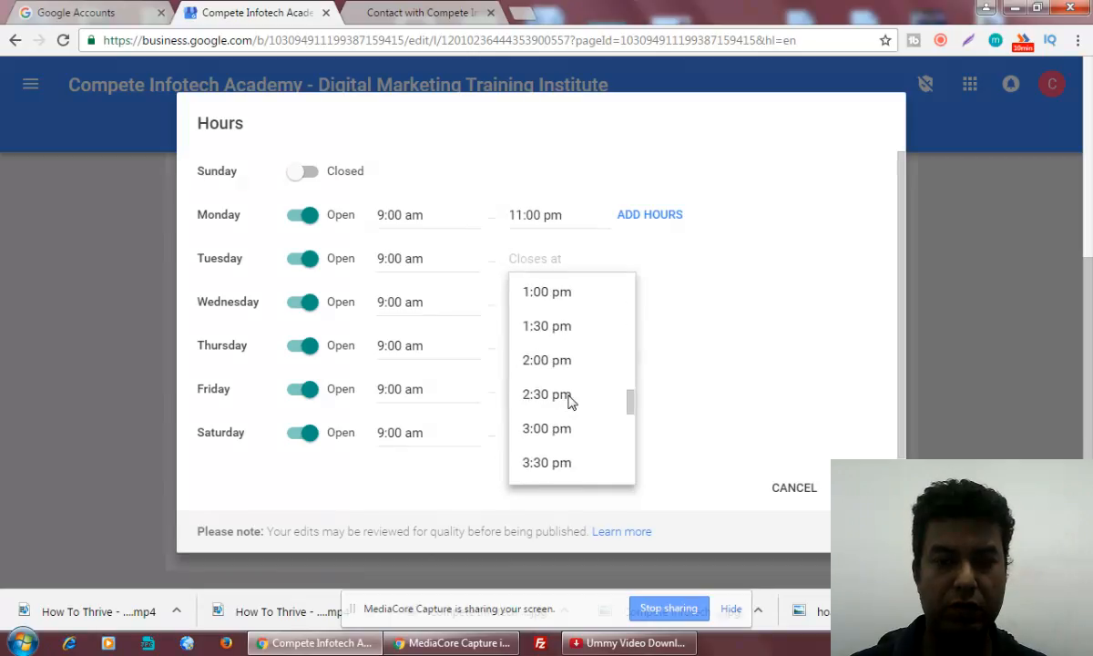
pyautogui.scroll(-5, 570, 401)
pyautogui.scroll(-2, 571, 398)
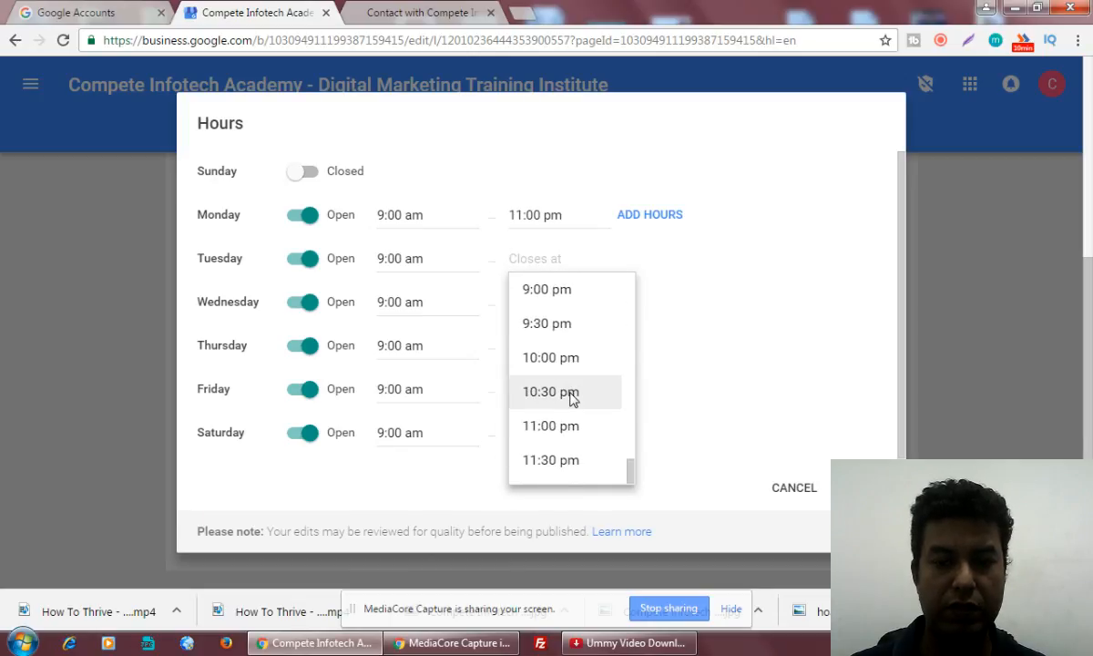
pyautogui.click(571, 425)
pyautogui.click(563, 293)
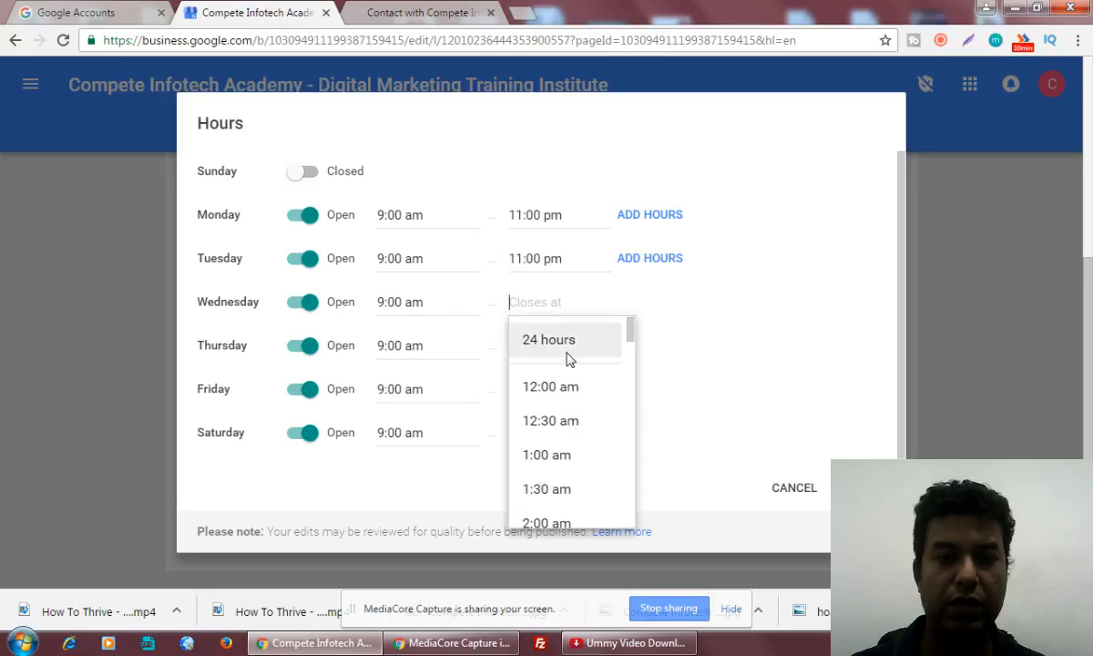
pyautogui.scroll(-9, 593, 446)
pyautogui.scroll(-1, 634, 438)
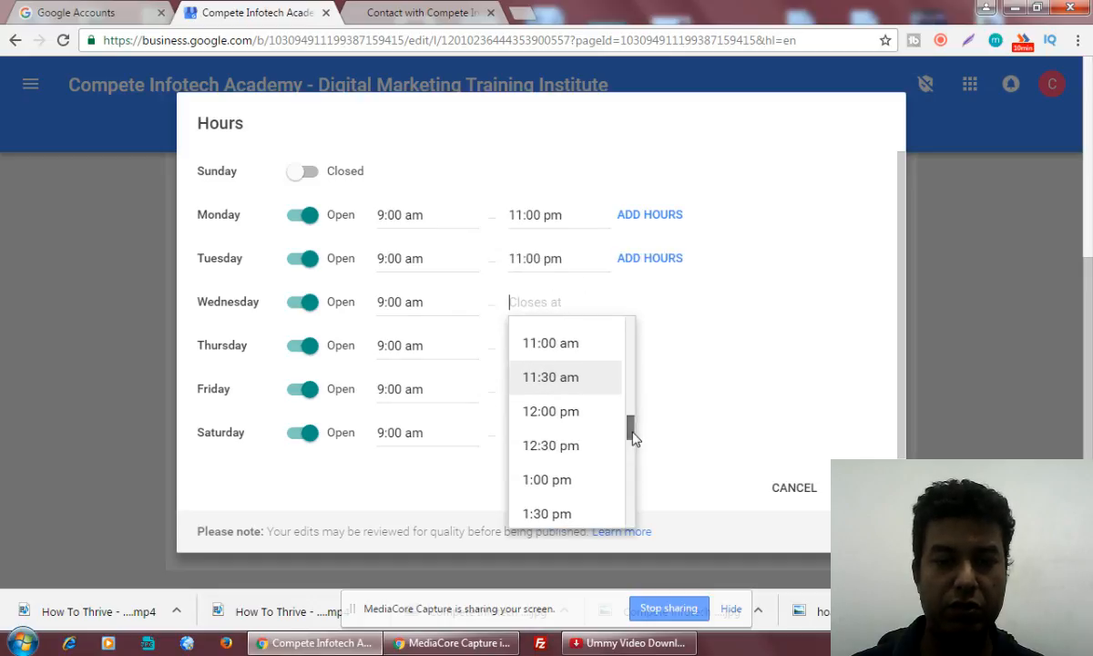
pyautogui.moveTo(635, 438); pyautogui.dragTo(626, 524)
pyautogui.click(551, 469)
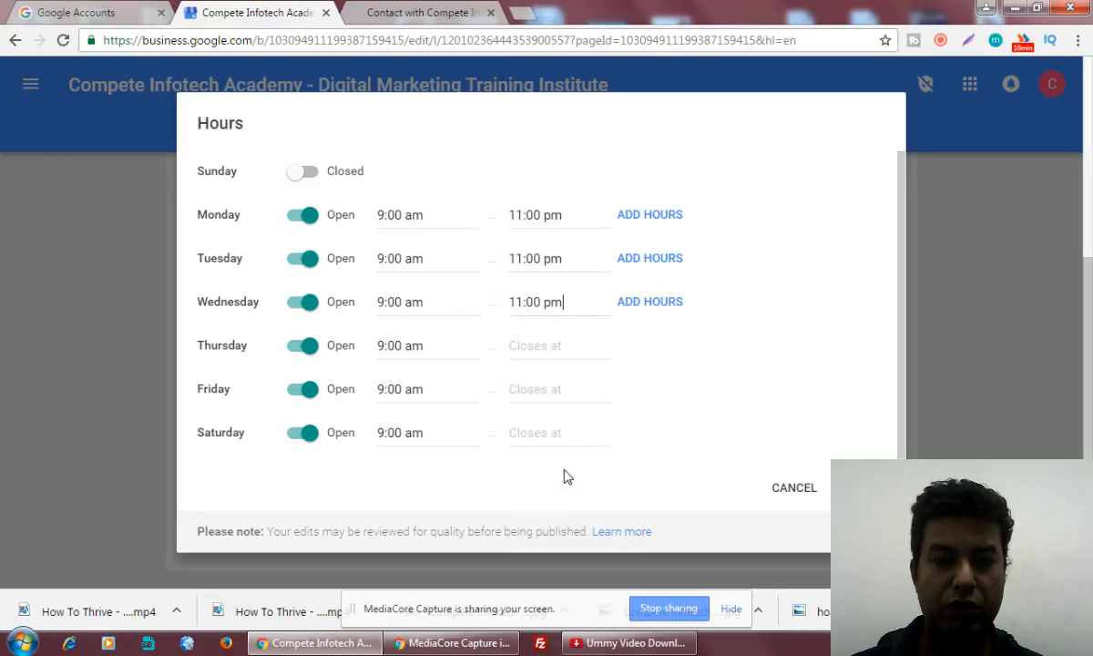
# - Set Thursday's and Friday's closing time to 11:00 pm
pyautogui.click(562, 339)
pyautogui.moveTo(632, 371); pyautogui.dragTo(633, 547)
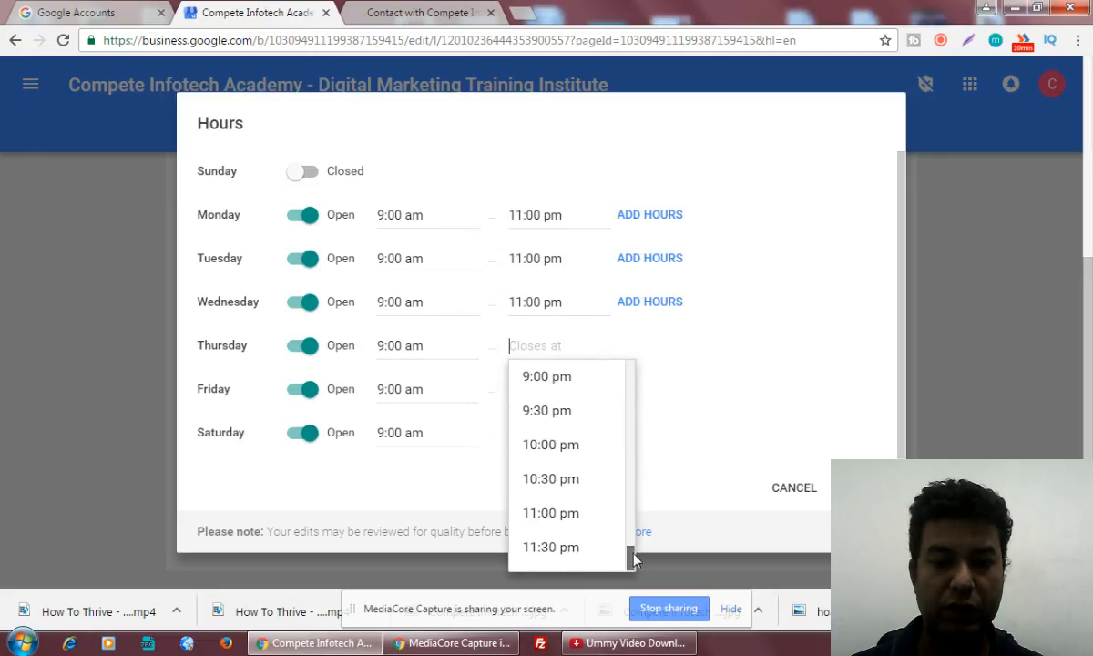
pyautogui.click(558, 517)
pyautogui.click(566, 384)
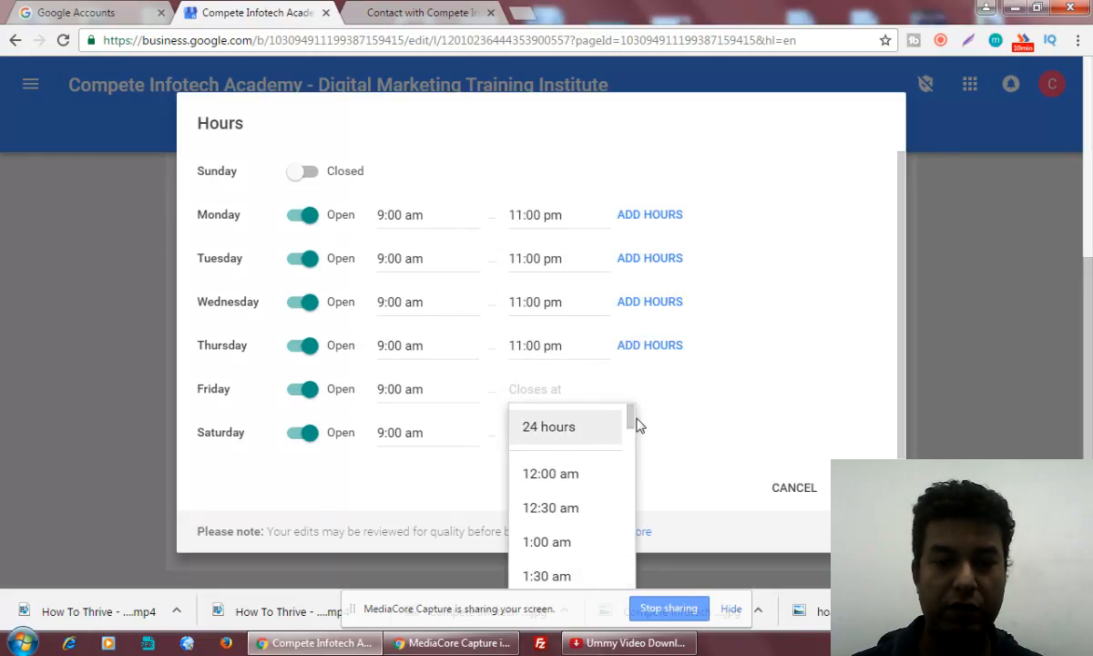
pyautogui.moveTo(631, 417); pyautogui.dragTo(596, 558)
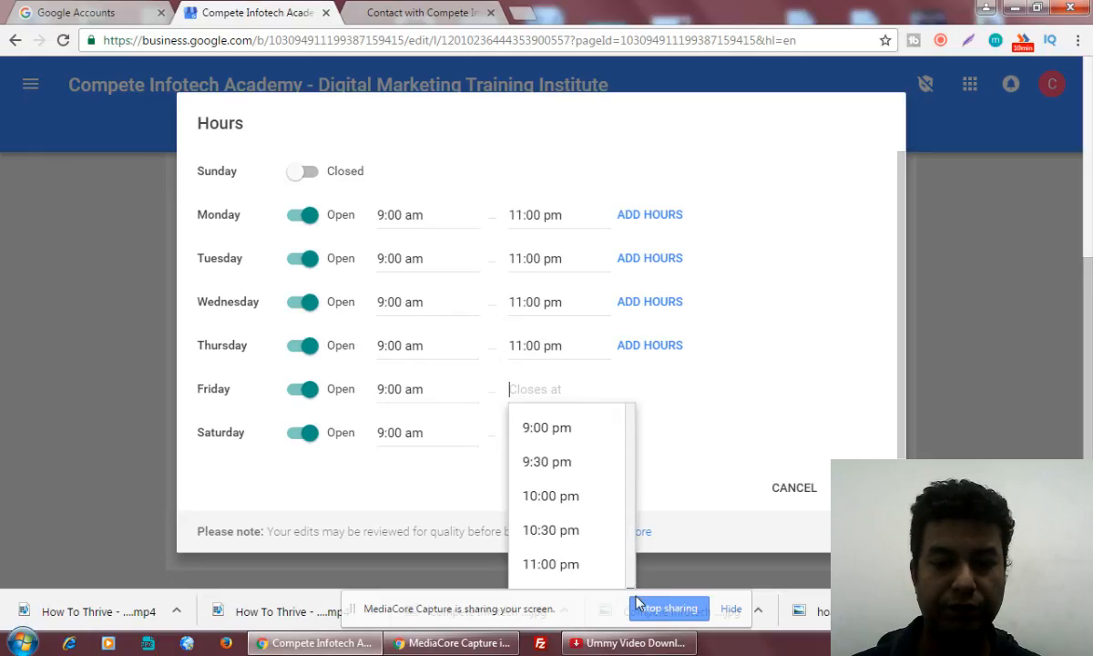
pyautogui.click(555, 564)
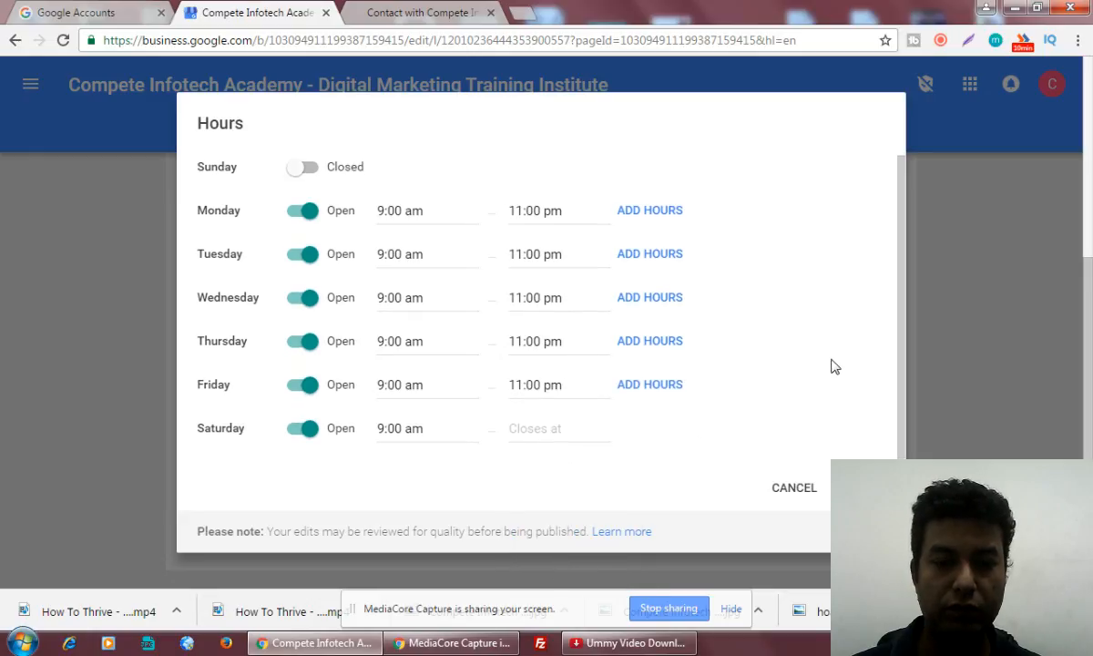
# - Set Saturday to close at 10:30 pm and apply the weekly hours
pyautogui.click(558, 426)
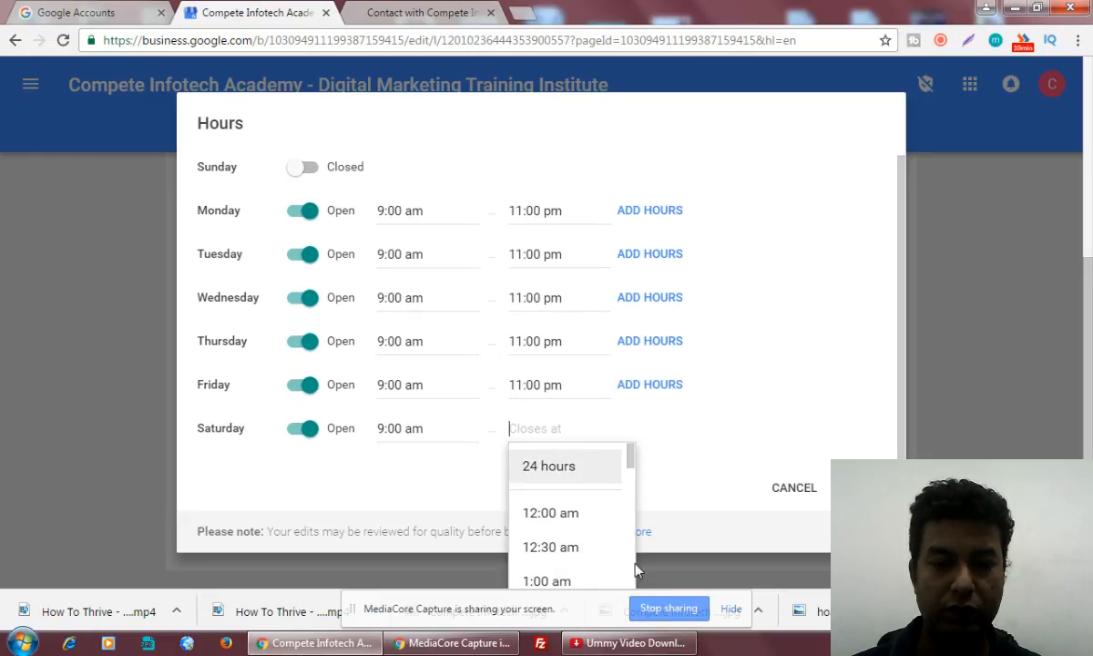
pyautogui.moveTo(631, 462); pyautogui.dragTo(630, 610)
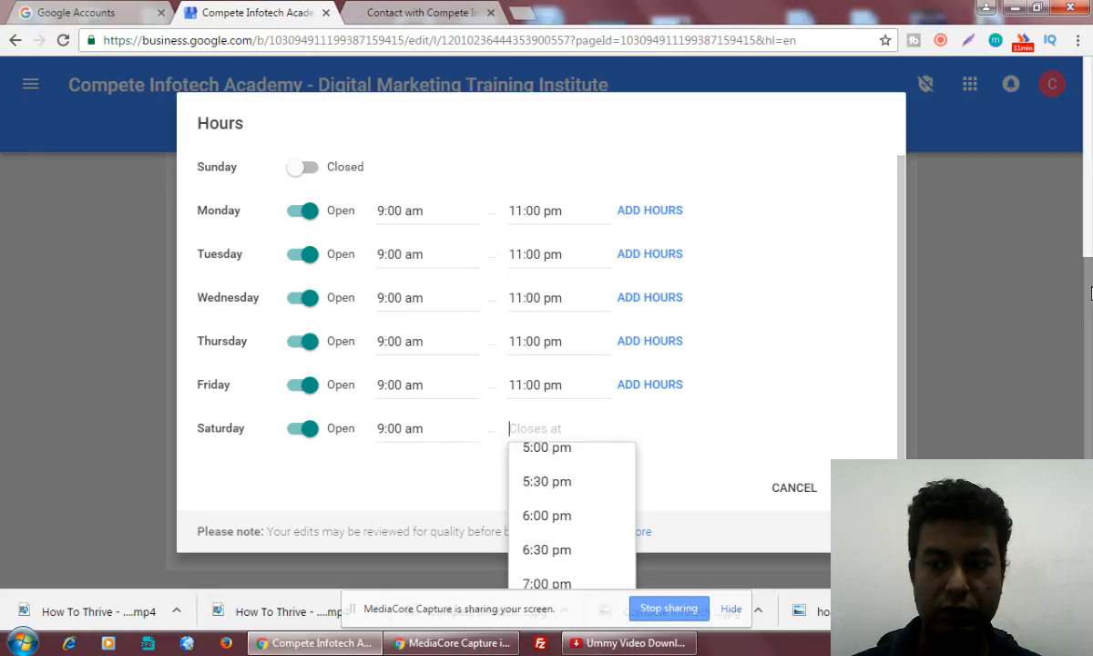
pyautogui.click(947, 383)
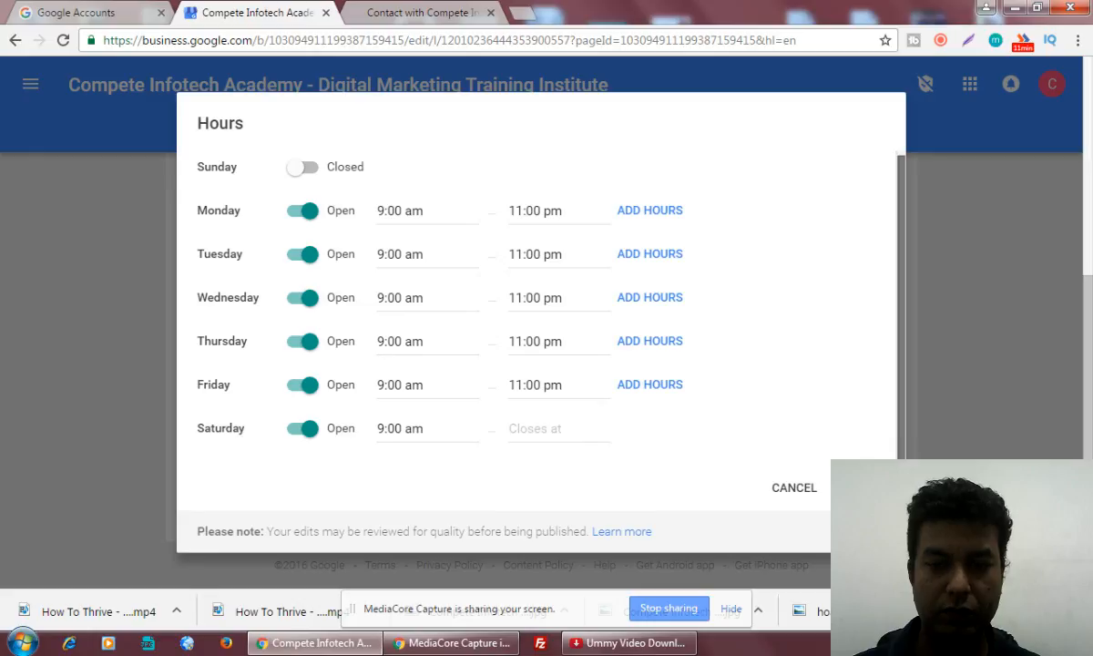
pyautogui.click(566, 427)
pyautogui.scroll(-3, 565, 483)
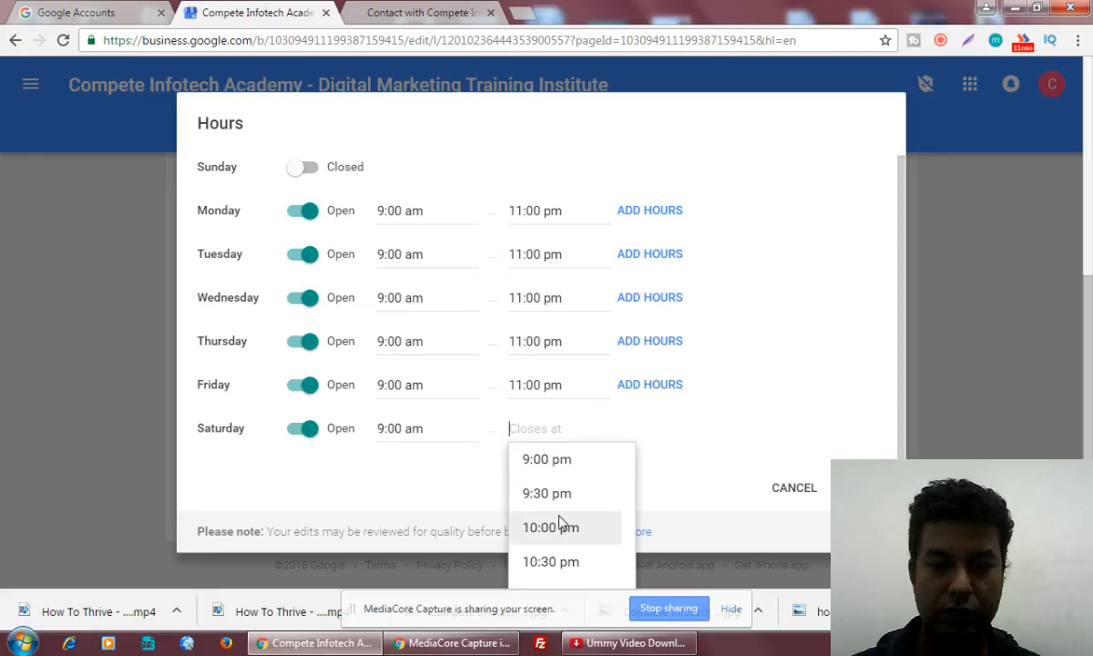
pyautogui.click(552, 562)
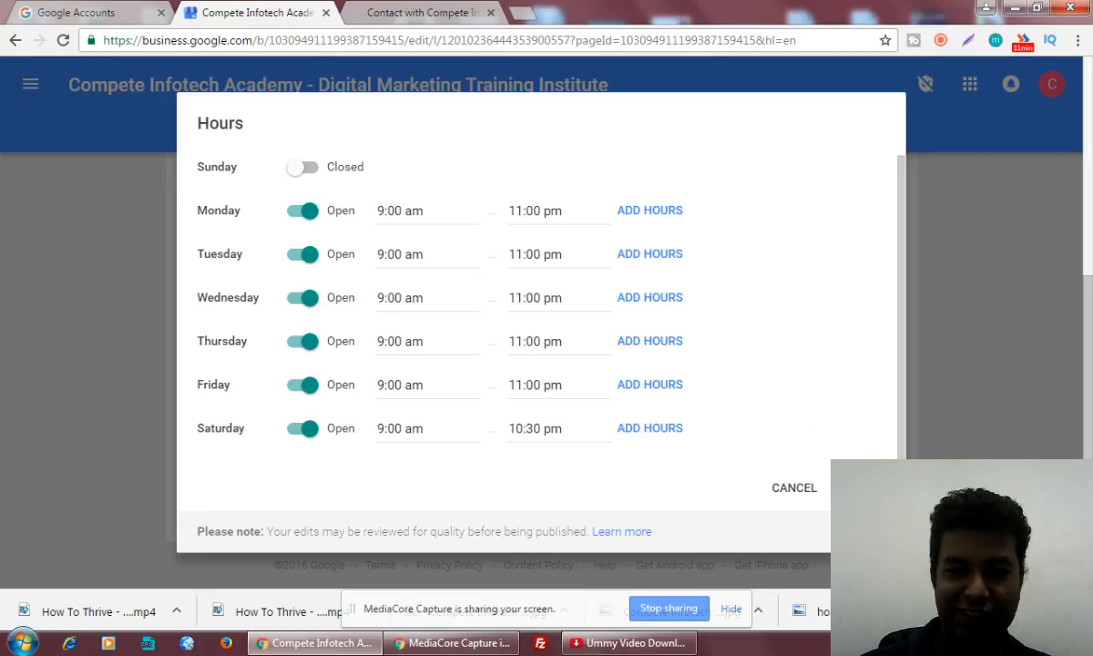
pyautogui.click(865, 488)
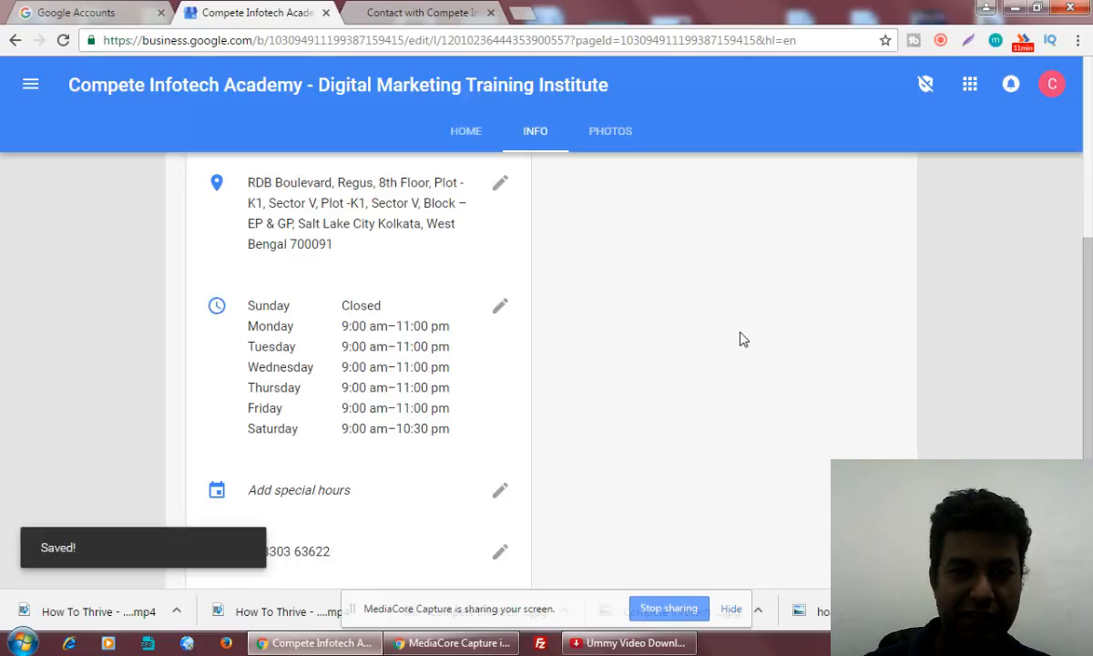
pyautogui.scroll(-3, 463, 372)
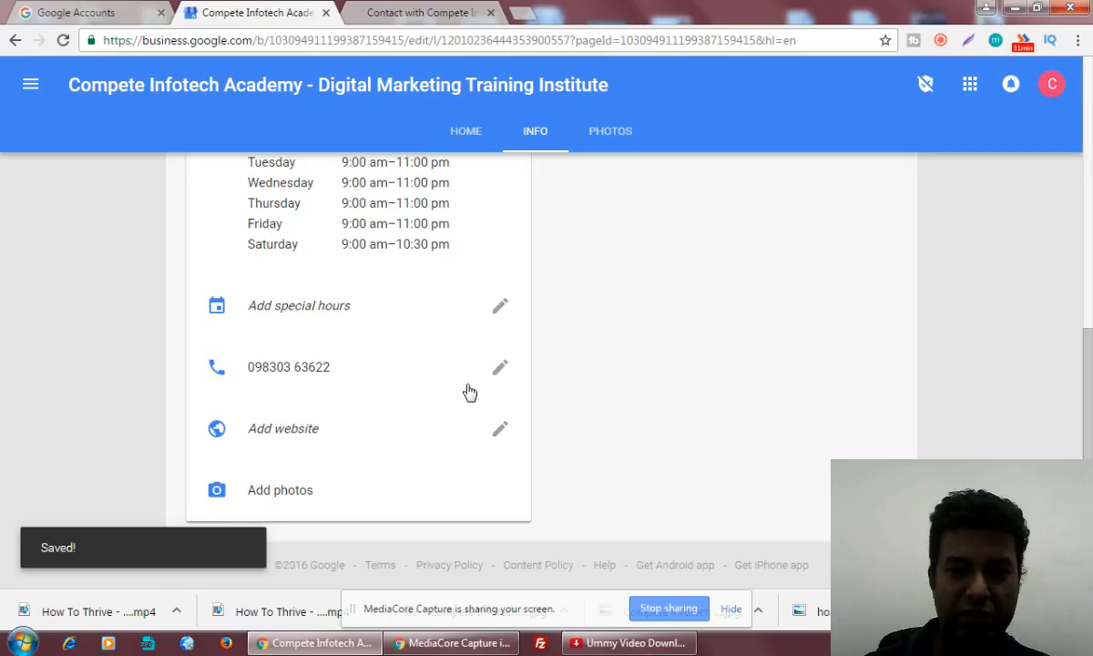
pyautogui.click(498, 431)
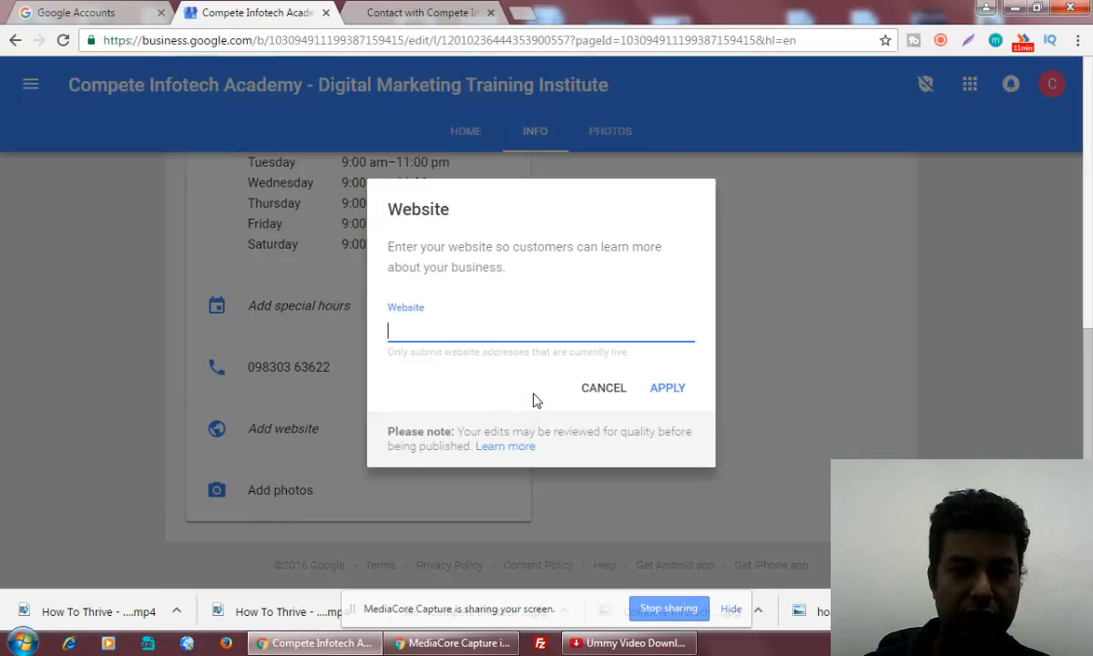
pyautogui.click(426, 13)
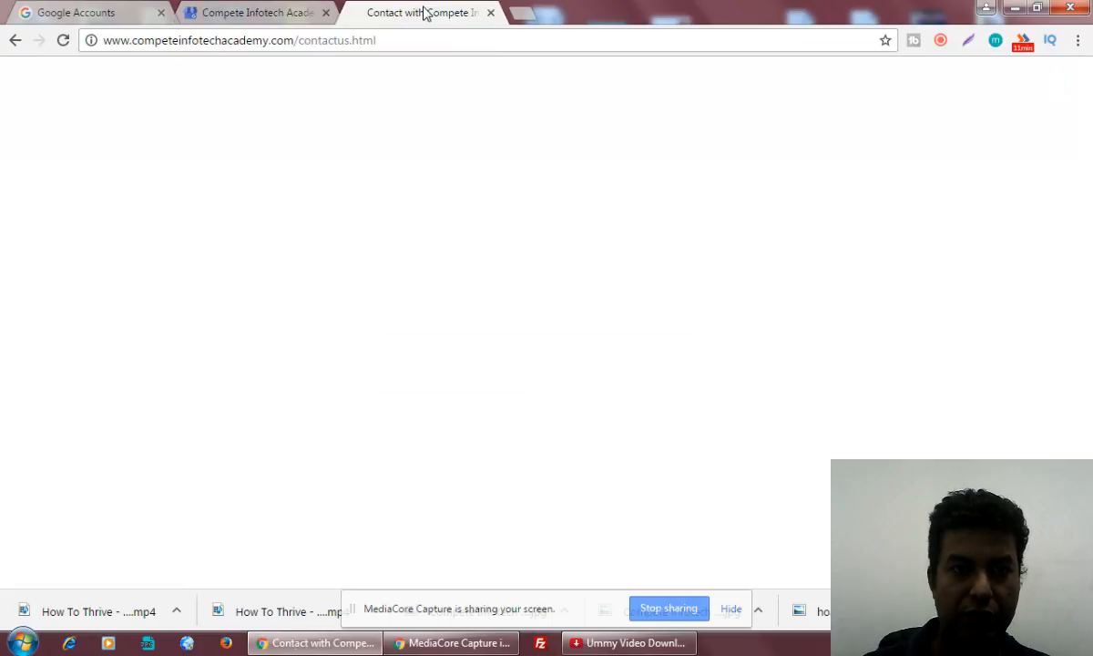
pyautogui.moveTo(295, 40); pyautogui.dragTo(27, 81)
pyautogui.hotkey('ctrl', 'c')
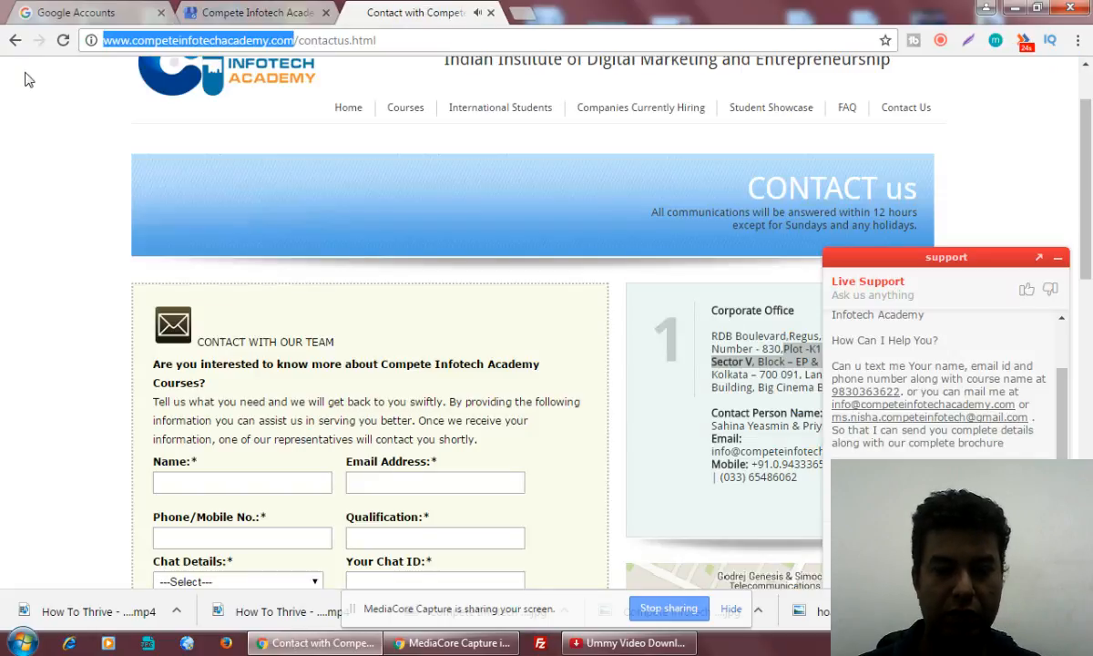
pyautogui.click(255, 10)
pyautogui.hotkey('ctrl', 'v')
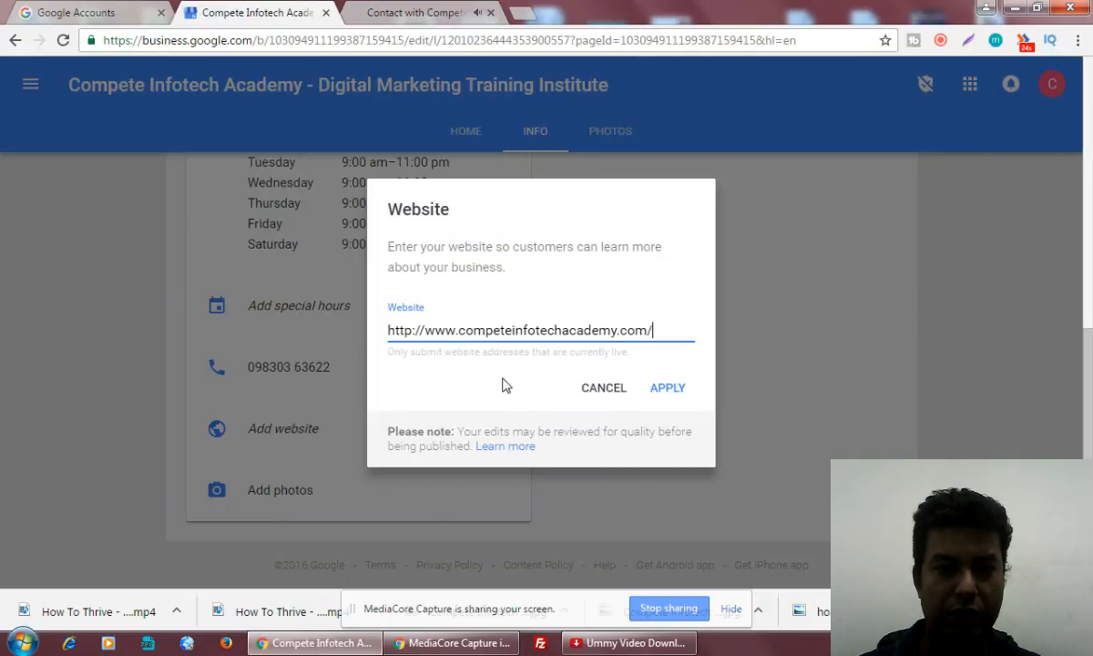
pyautogui.click(667, 389)
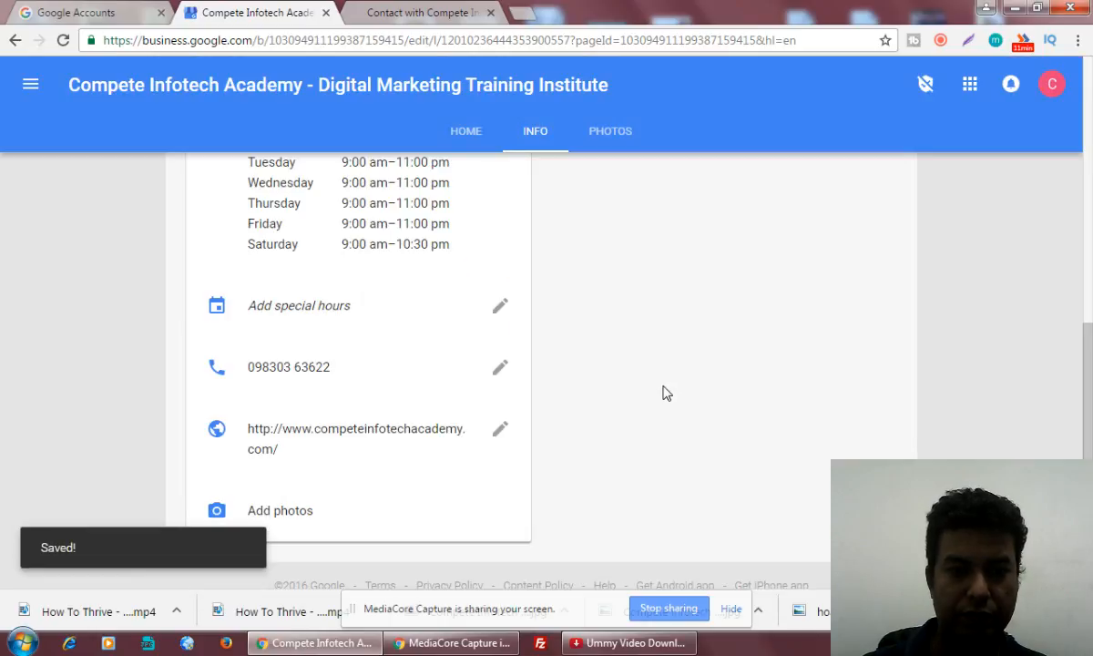
pyautogui.scroll(-1, 532, 462)
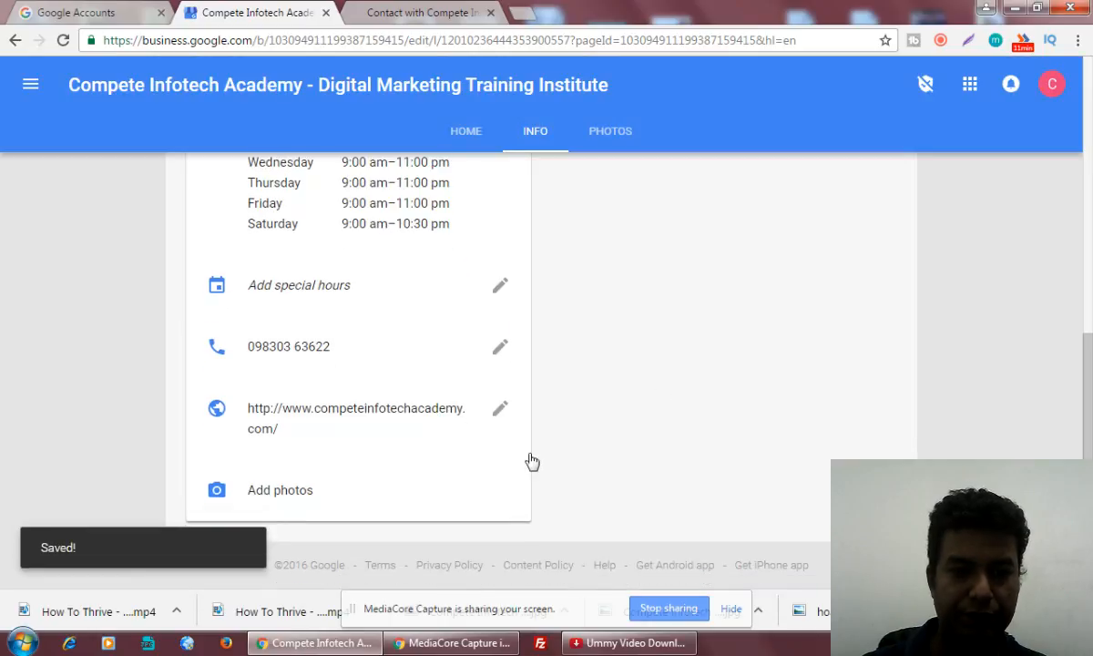
# - Go to the listing's photos page and dismiss the business photos introduction
pyautogui.click(282, 497)
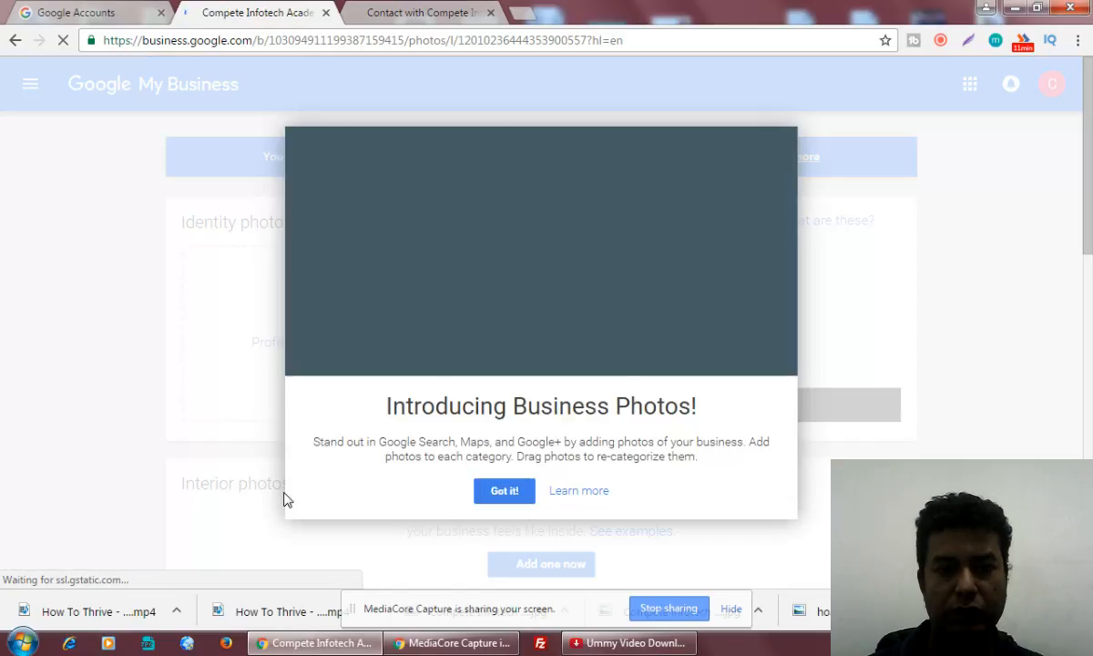
pyautogui.click(505, 494)
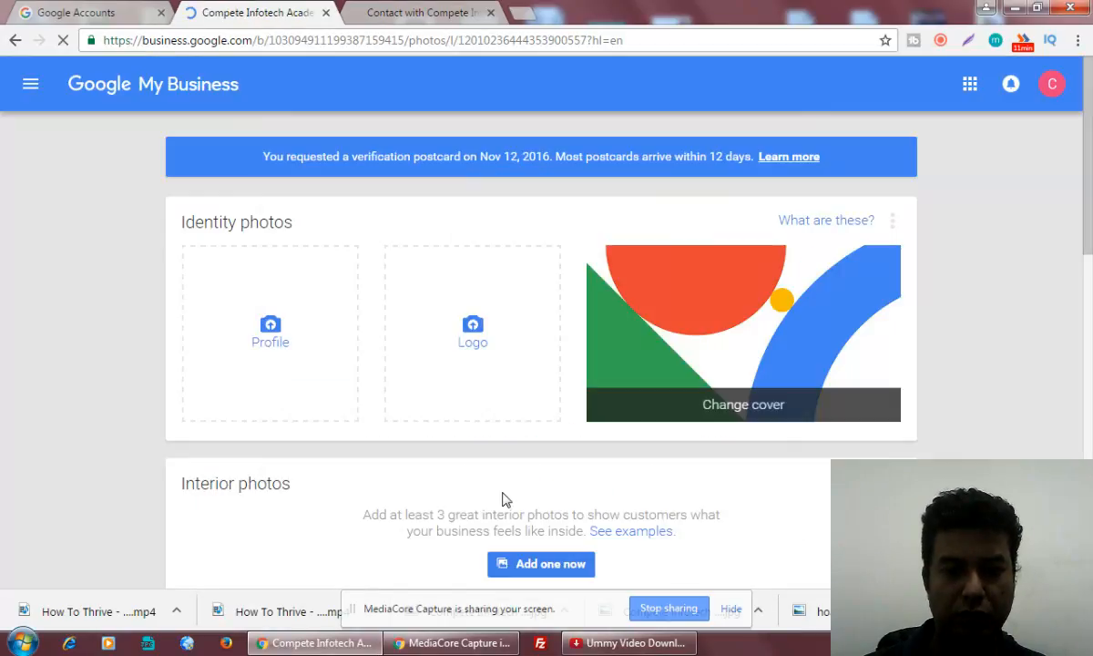
pyautogui.scroll(-2, 634, 466)
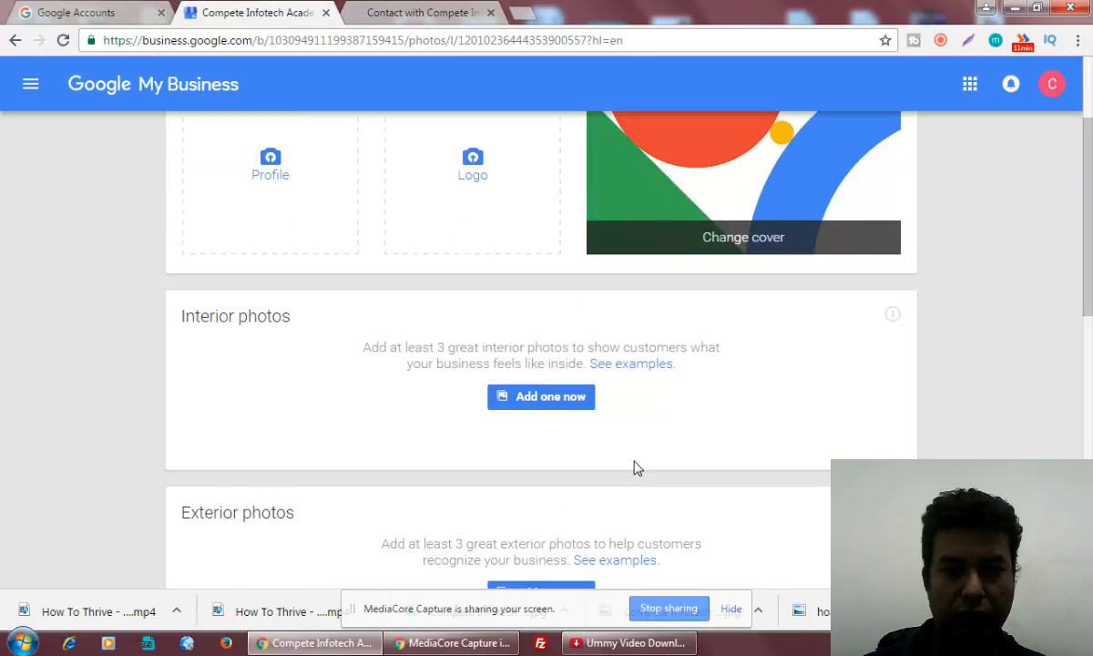
pyautogui.scroll(2, 634, 467)
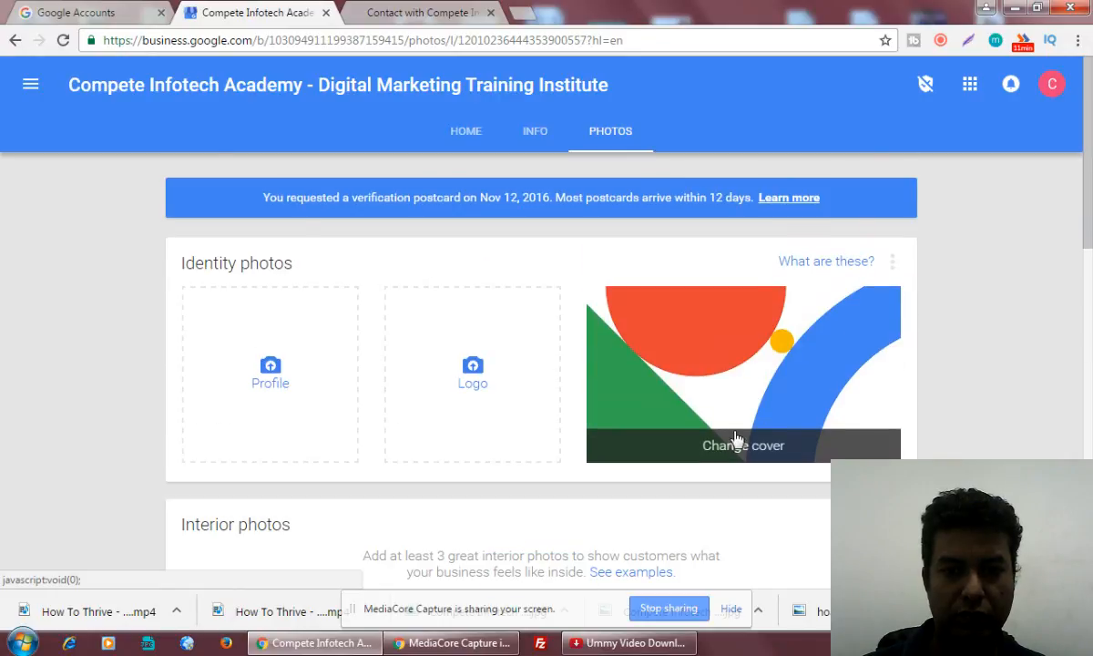
# - Upload Compete infotech Academy from the Cia local listing folder as the new cover photo
pyautogui.click(727, 442)
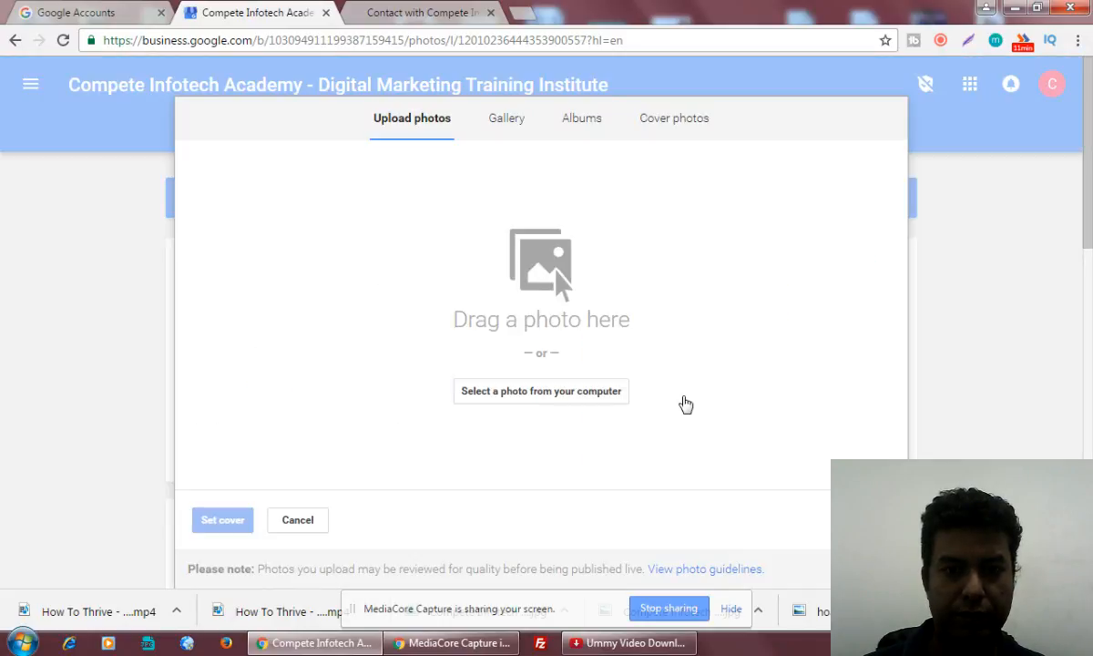
pyautogui.click(524, 399)
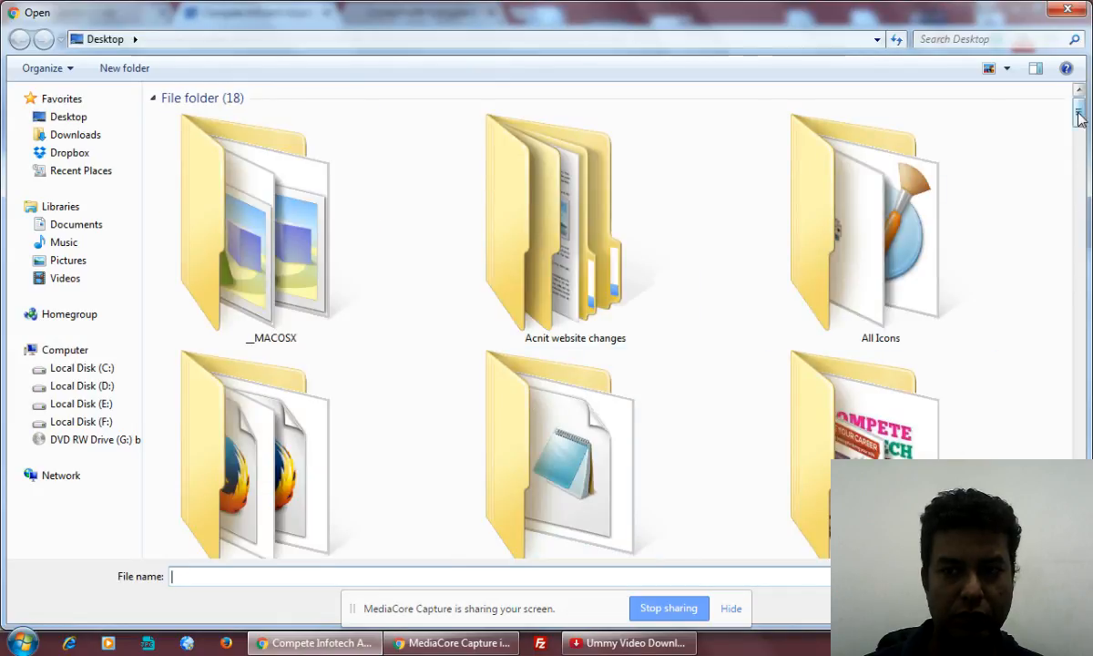
pyautogui.moveTo(1082, 126); pyautogui.dragTo(1084, 154)
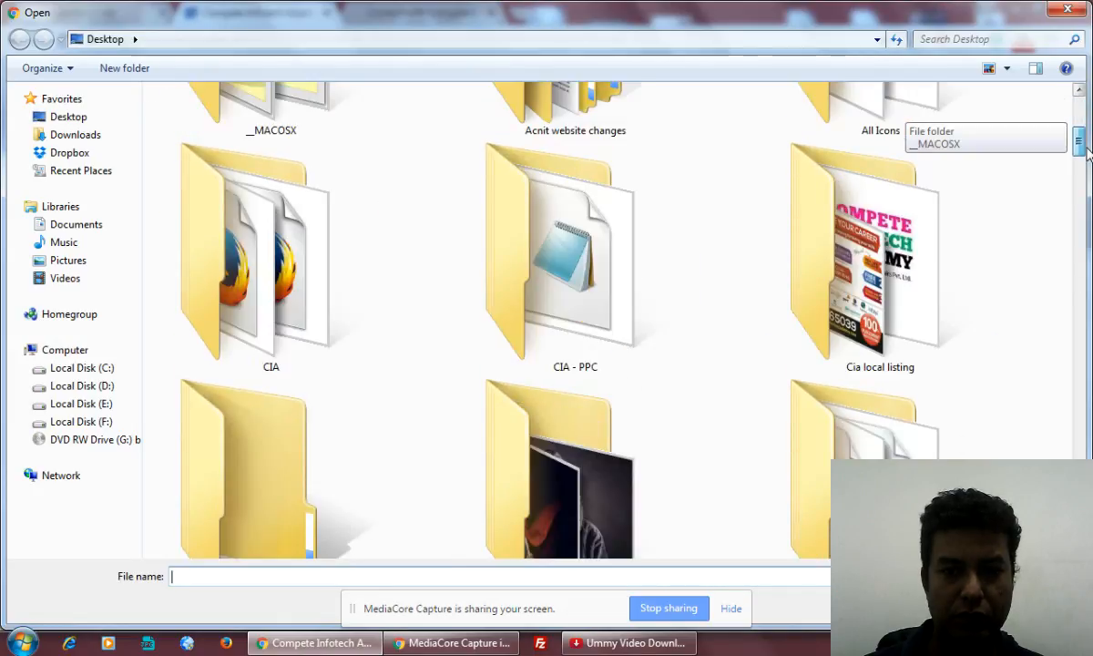
pyautogui.doubleClick(879, 260)
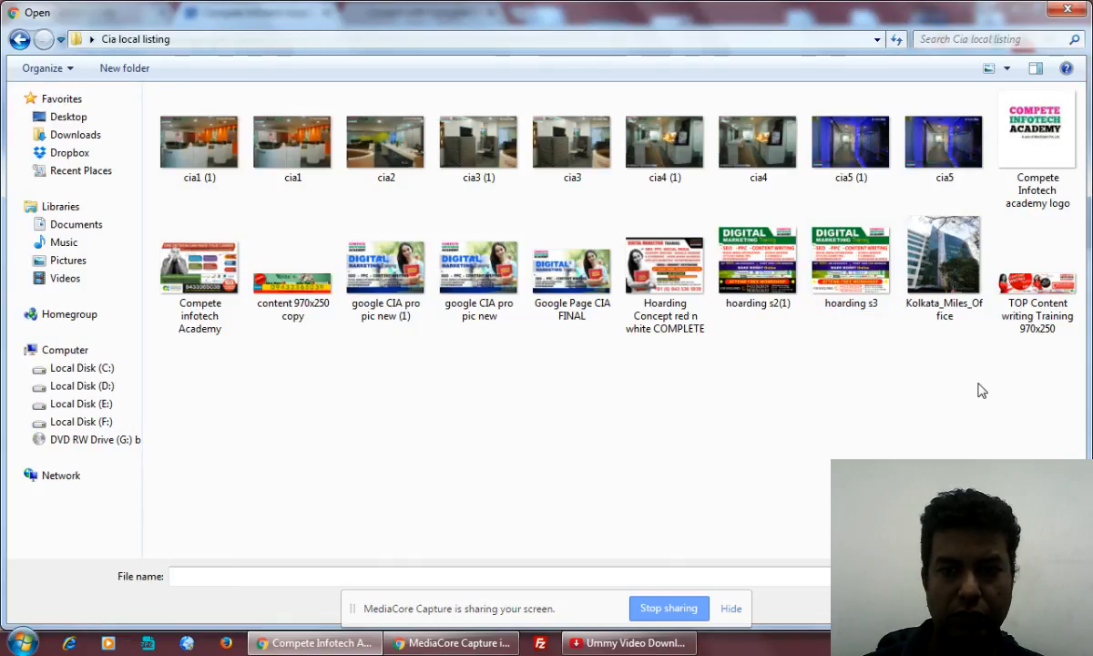
pyautogui.doubleClick(182, 266)
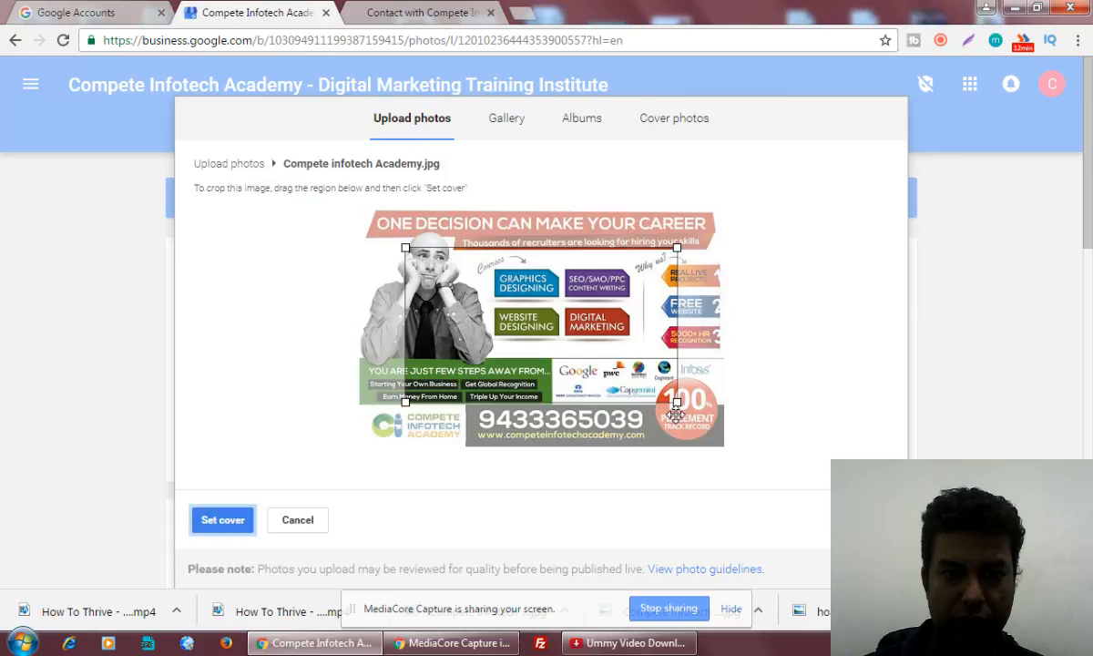
# - Crop the banner to its full width, stopping above the bottom contact strip, and set it as cover
pyautogui.moveTo(405, 247); pyautogui.dragTo(285, 206)
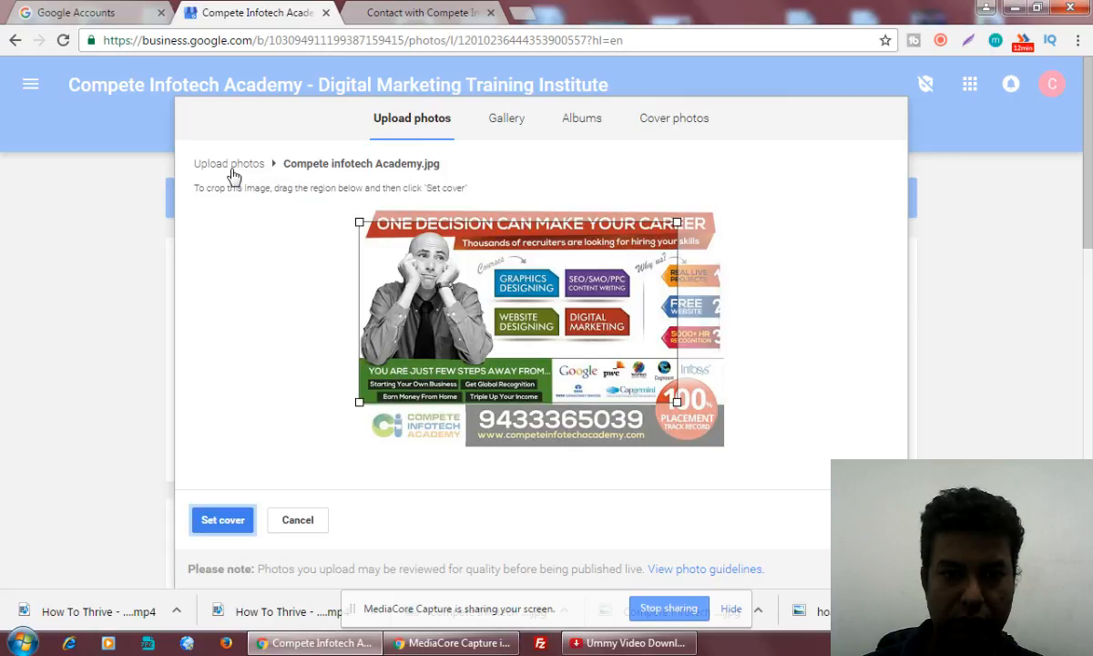
pyautogui.moveTo(676, 221); pyautogui.dragTo(908, 160)
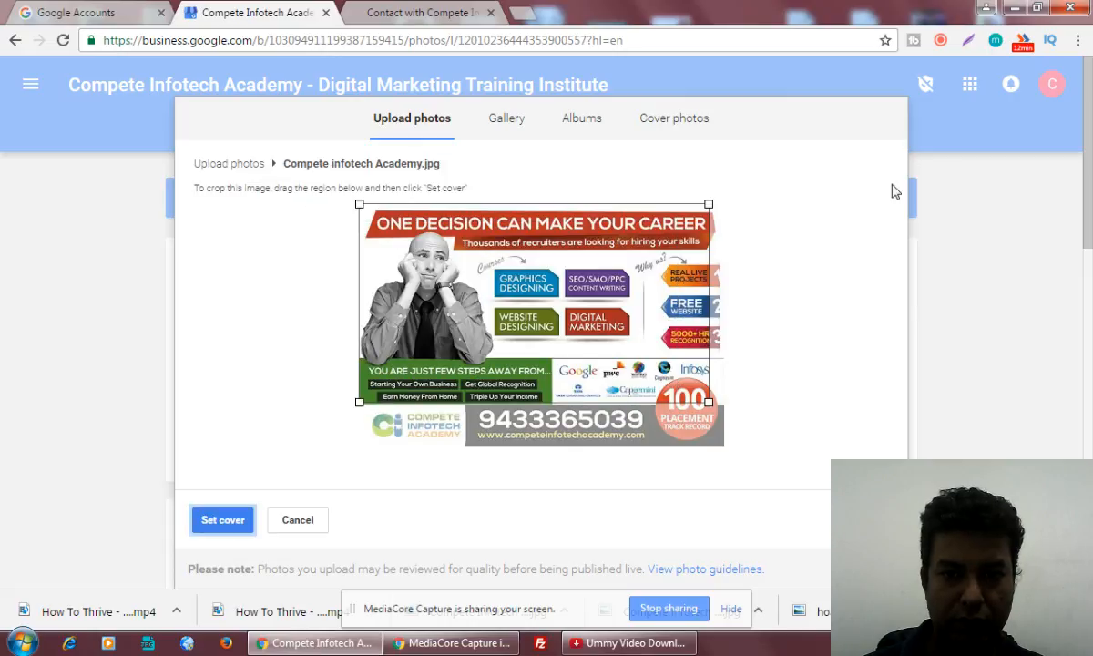
pyautogui.moveTo(709, 402); pyautogui.dragTo(725, 412)
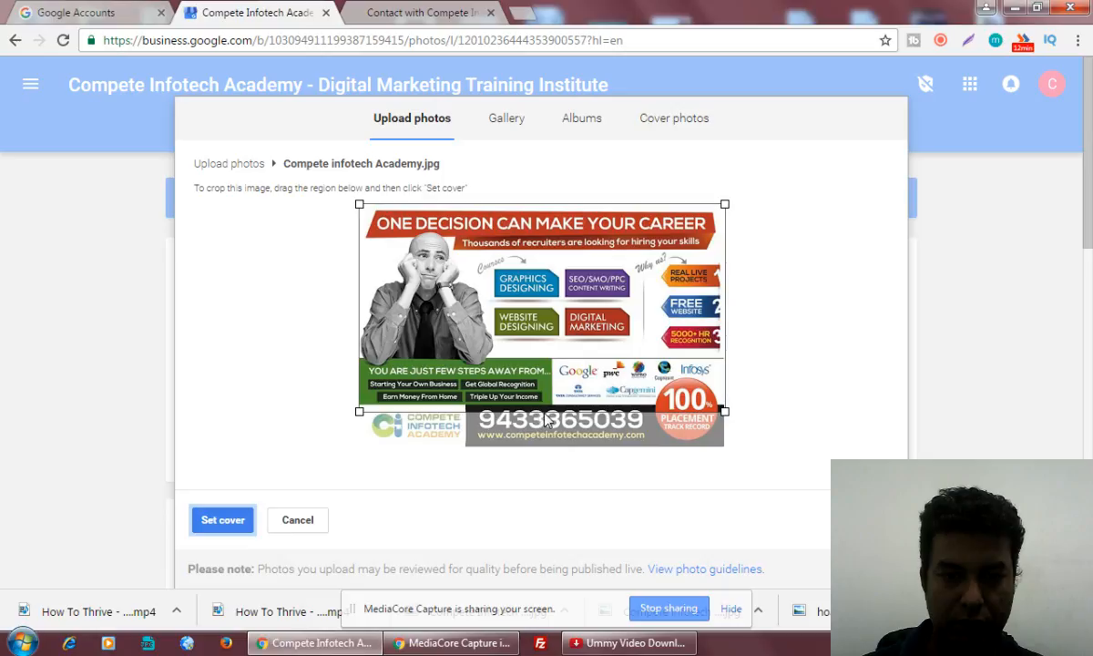
pyautogui.moveTo(638, 390); pyautogui.dragTo(638, 440)
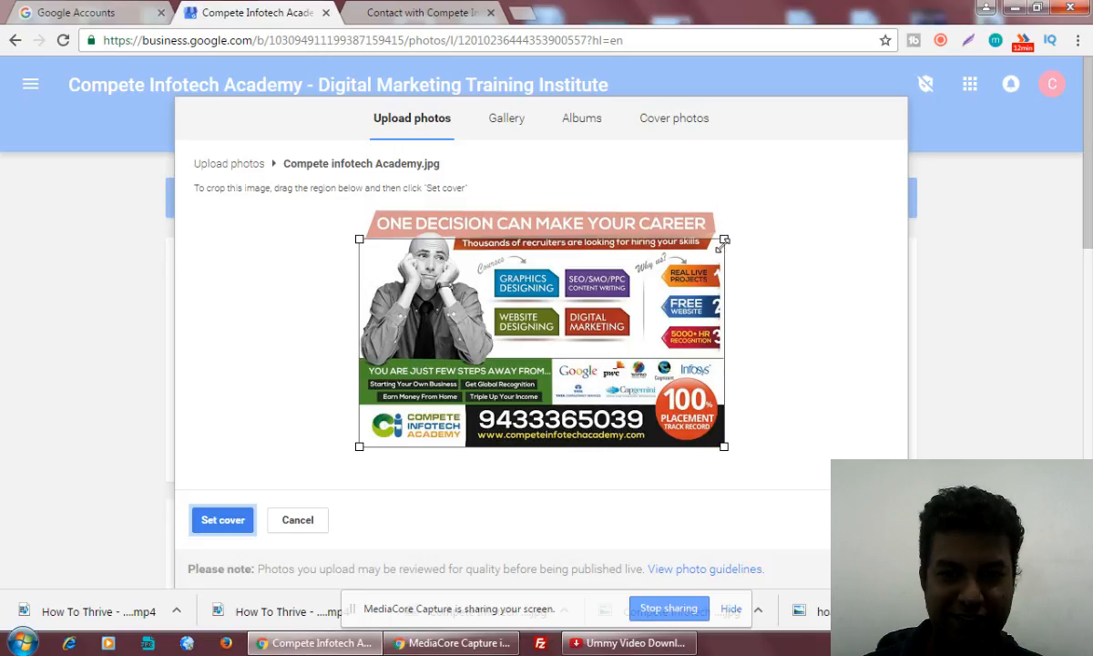
pyautogui.moveTo(722, 244); pyautogui.dragTo(747, 203)
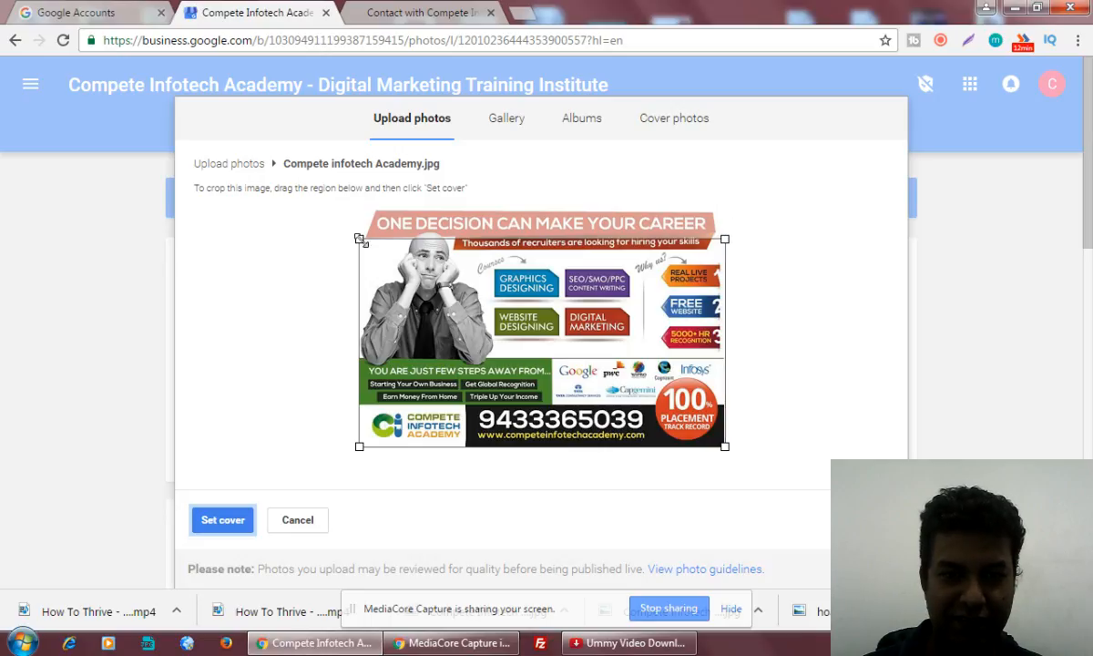
pyautogui.moveTo(361, 240); pyautogui.dragTo(362, 241)
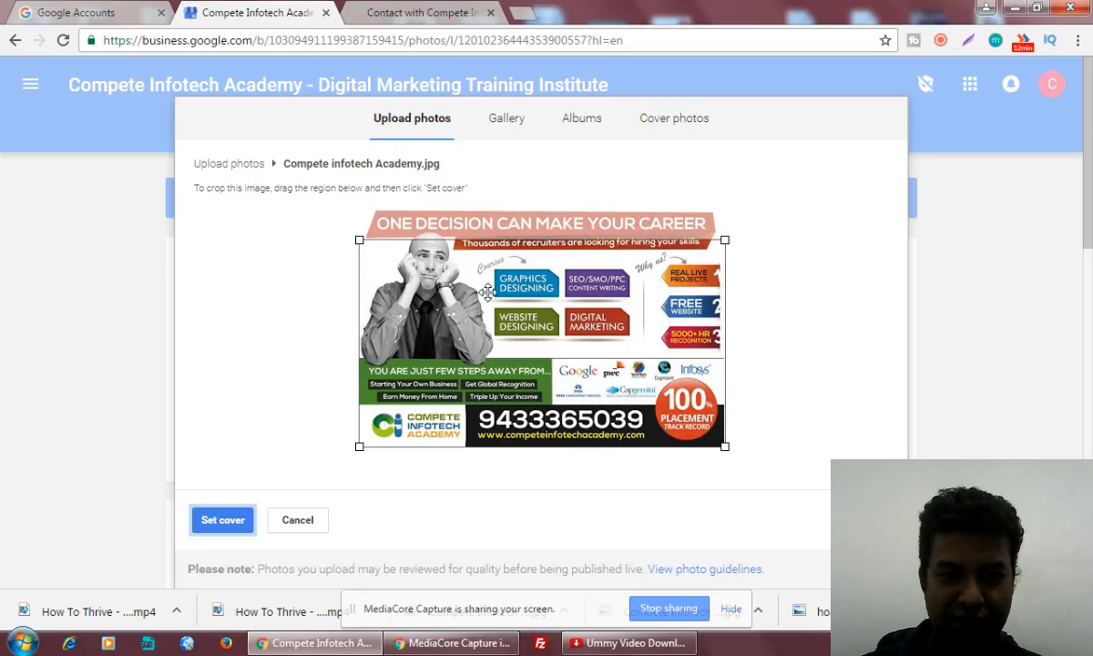
pyautogui.moveTo(550, 325); pyautogui.dragTo(557, 294)
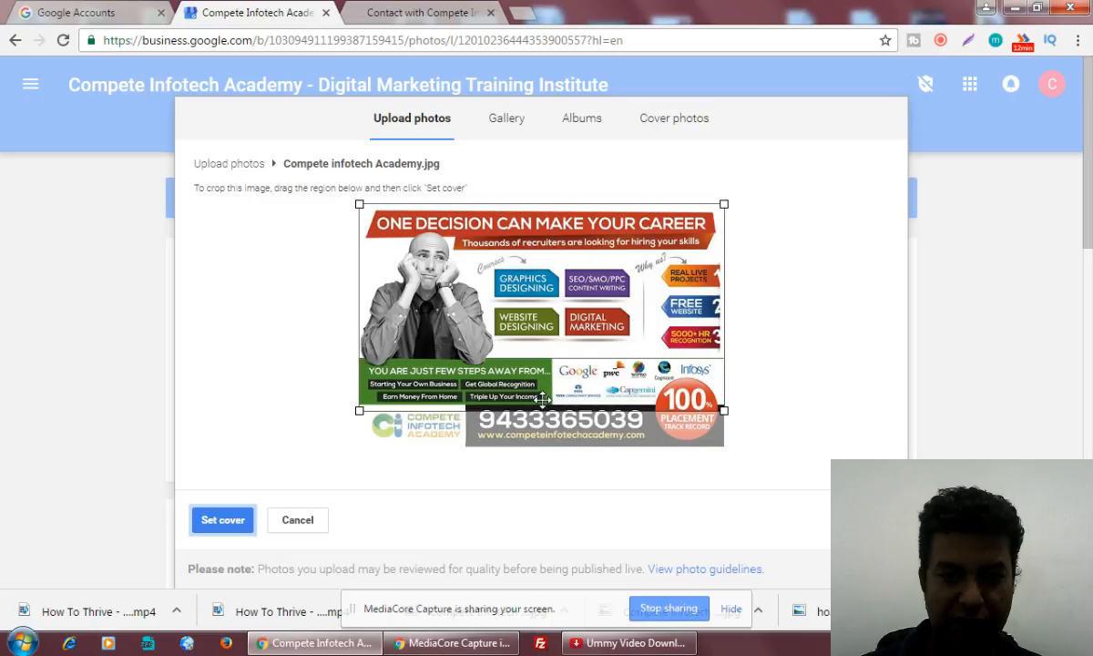
pyautogui.moveTo(724, 412); pyautogui.dragTo(843, 425)
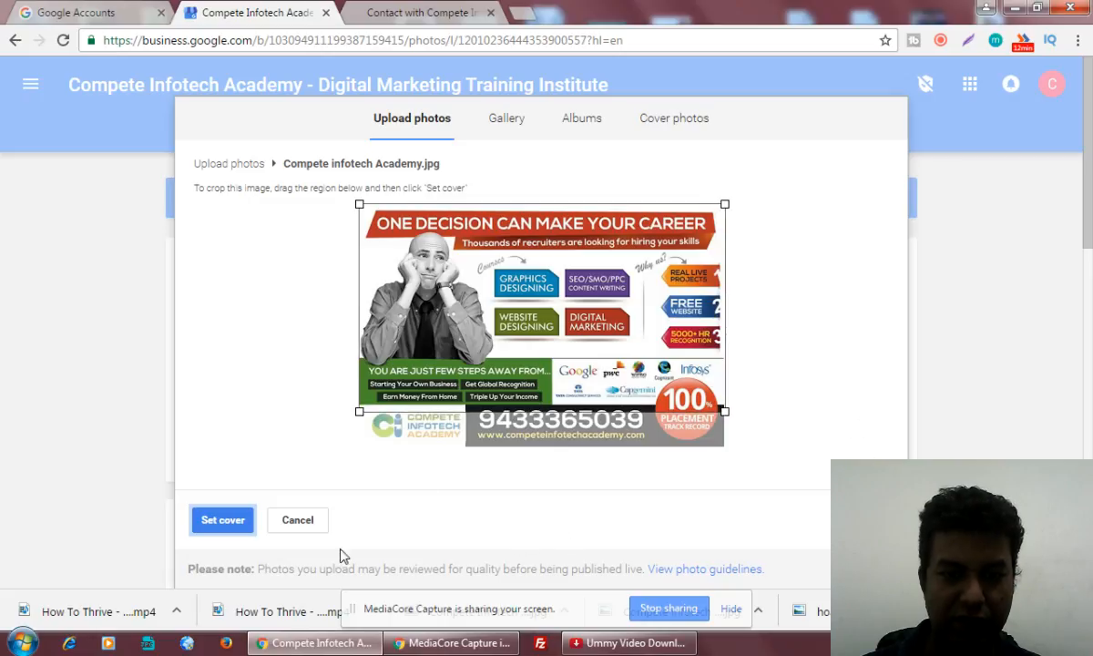
pyautogui.click(225, 528)
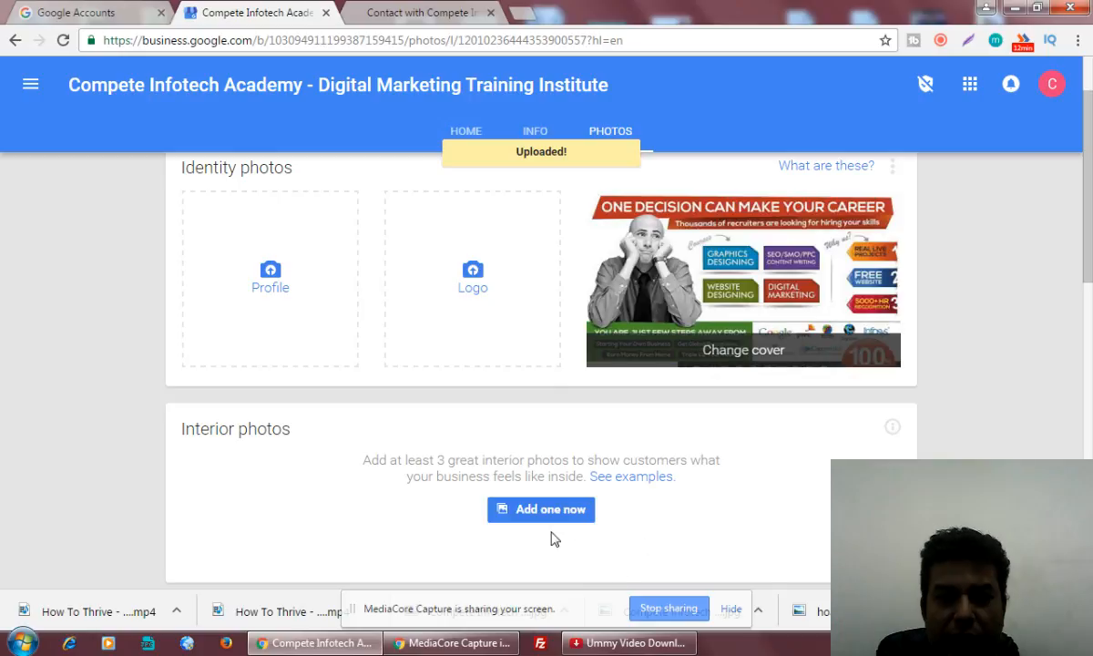
# - Upload the Compete Infotech academy logo file from the computer as the listing's logo
pyautogui.click(472, 273)
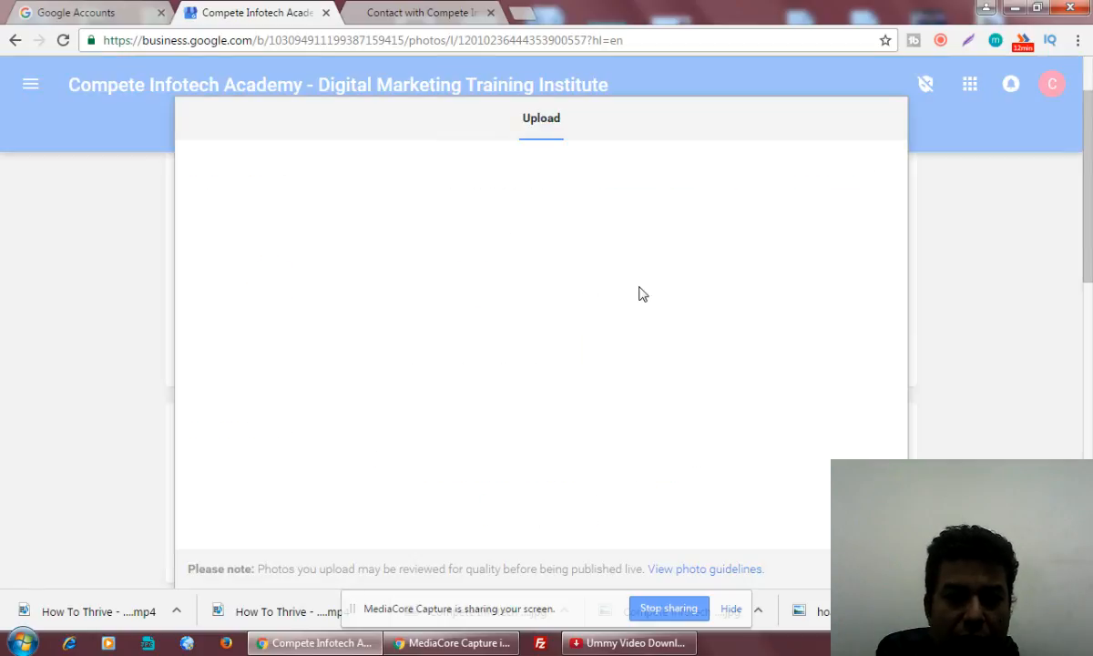
pyautogui.click(536, 344)
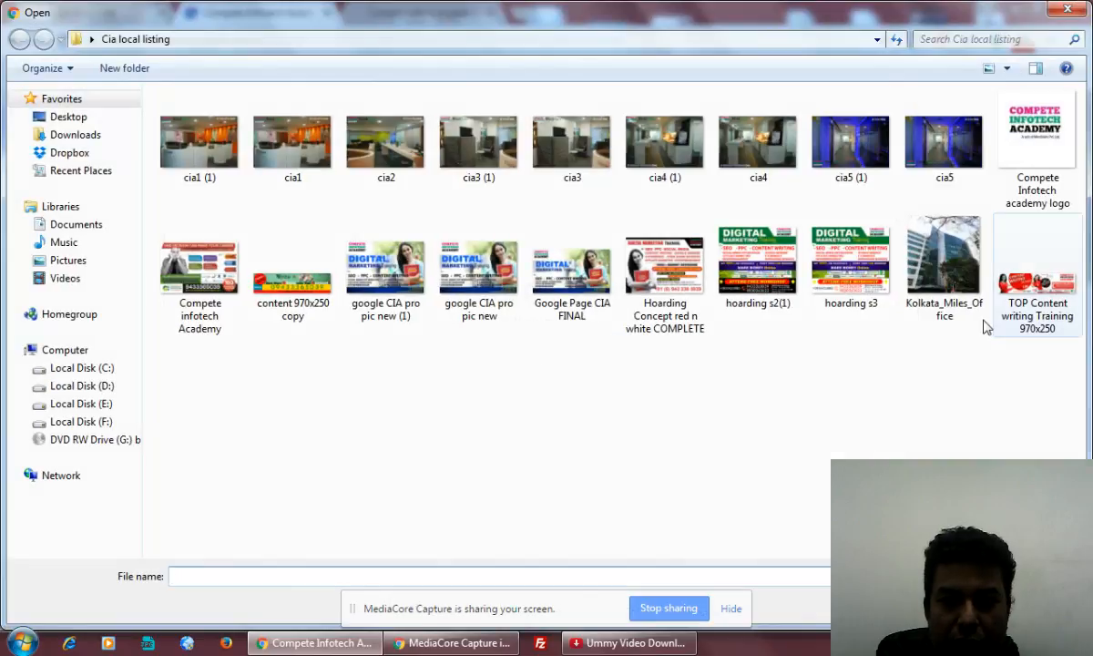
pyautogui.doubleClick(1025, 146)
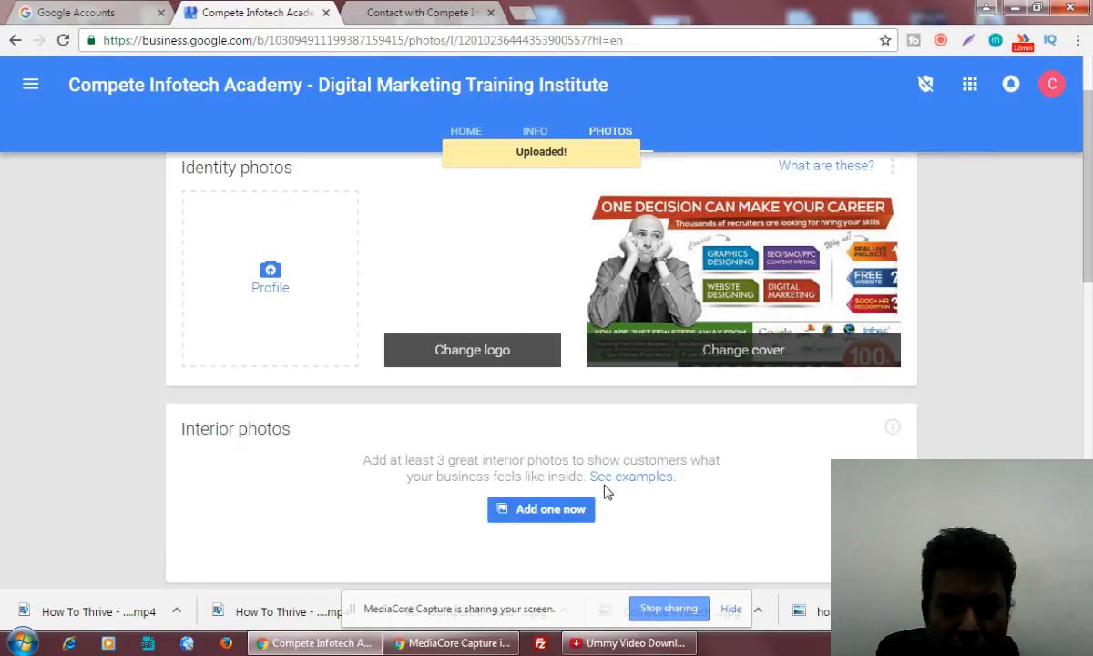
# - Upload the office photo cia1 (1) to Interior photos
pyautogui.scroll(-2, 787, 464)
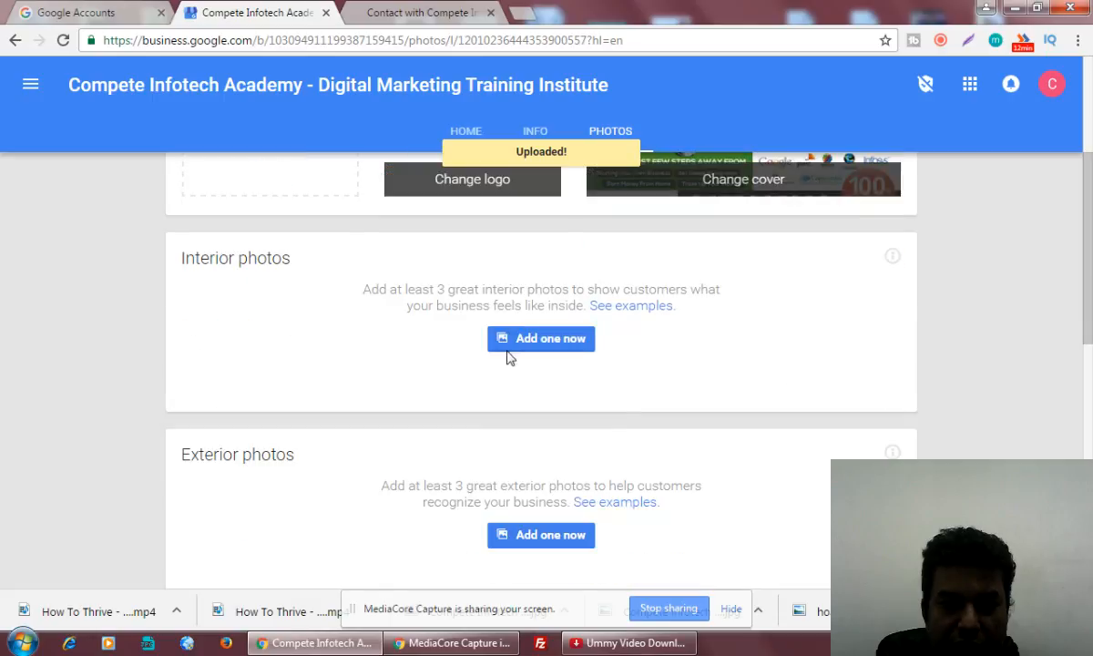
pyautogui.click(573, 339)
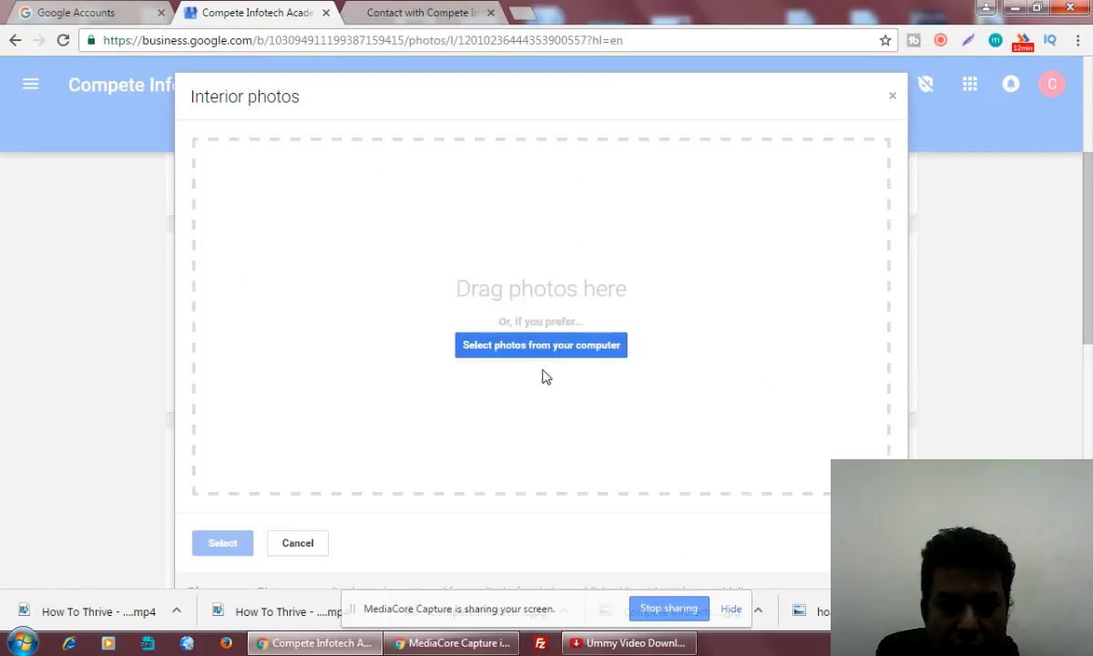
pyautogui.click(529, 352)
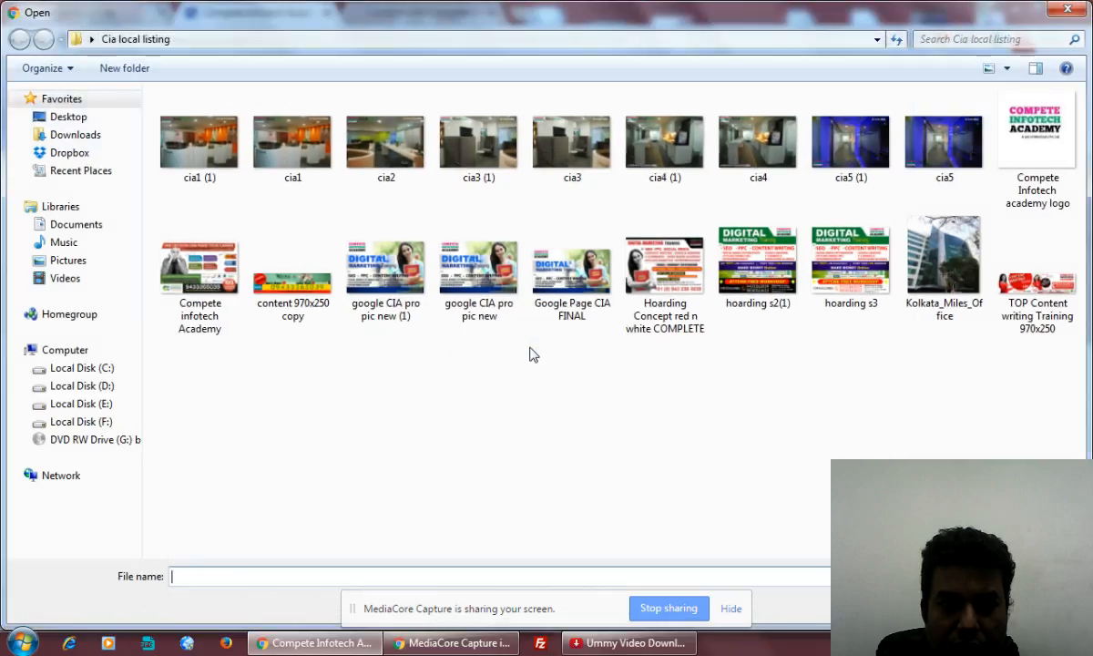
pyautogui.doubleClick(217, 180)
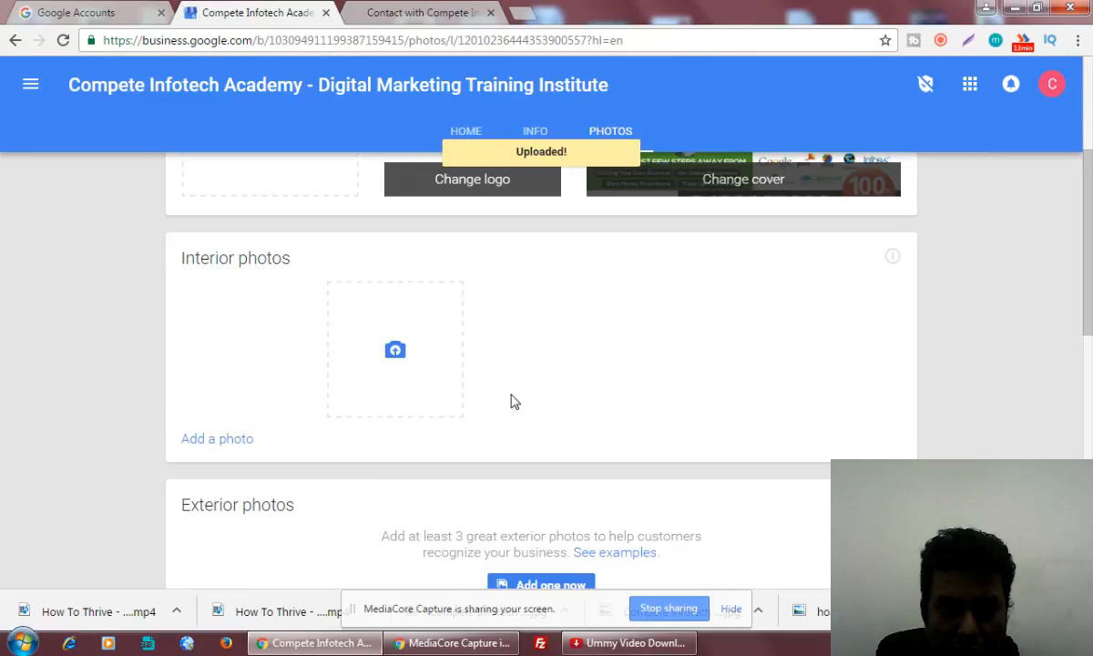
# - Select cia2, cia3, cia4 and cia5 together and upload them as more interior photos
pyautogui.scroll(-3, 688, 373)
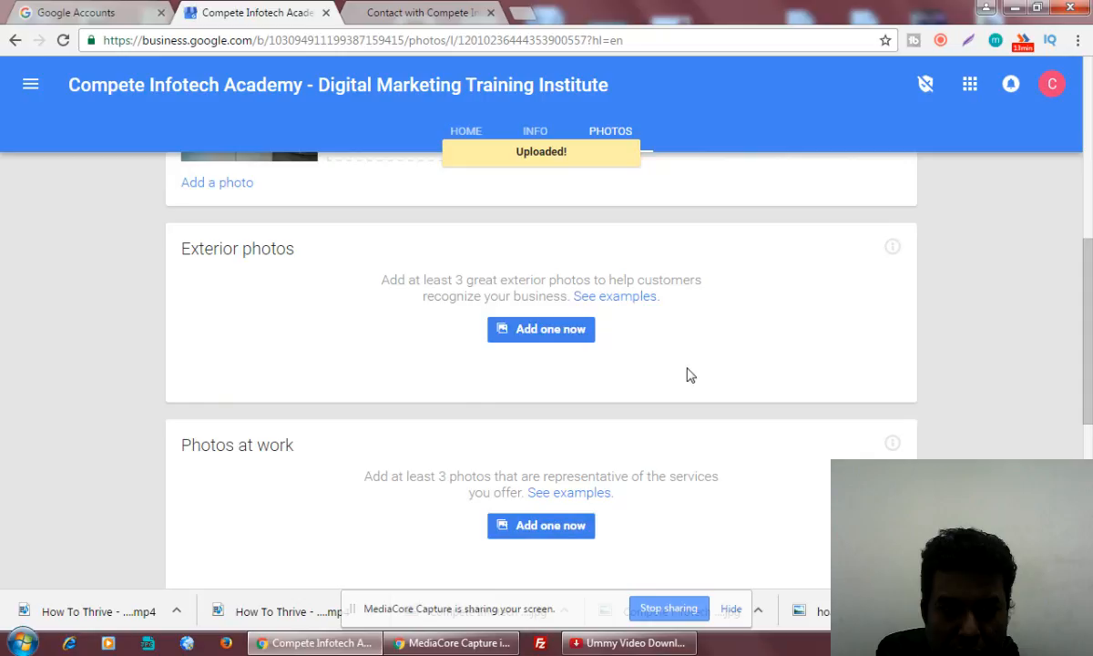
pyautogui.scroll(3, 688, 374)
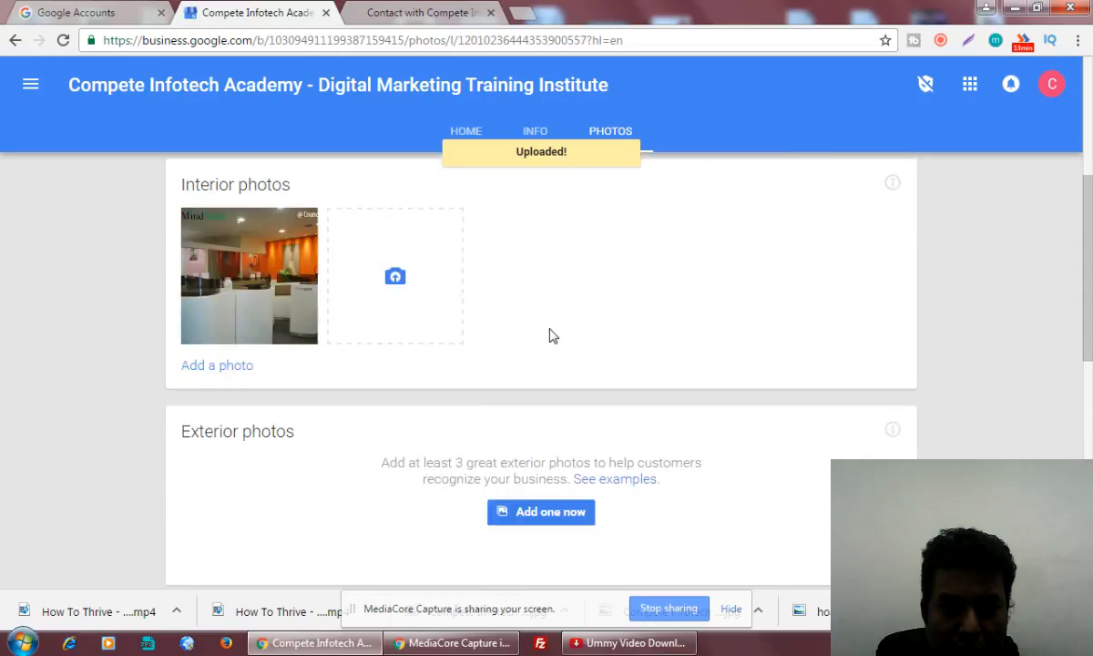
pyautogui.click(391, 350)
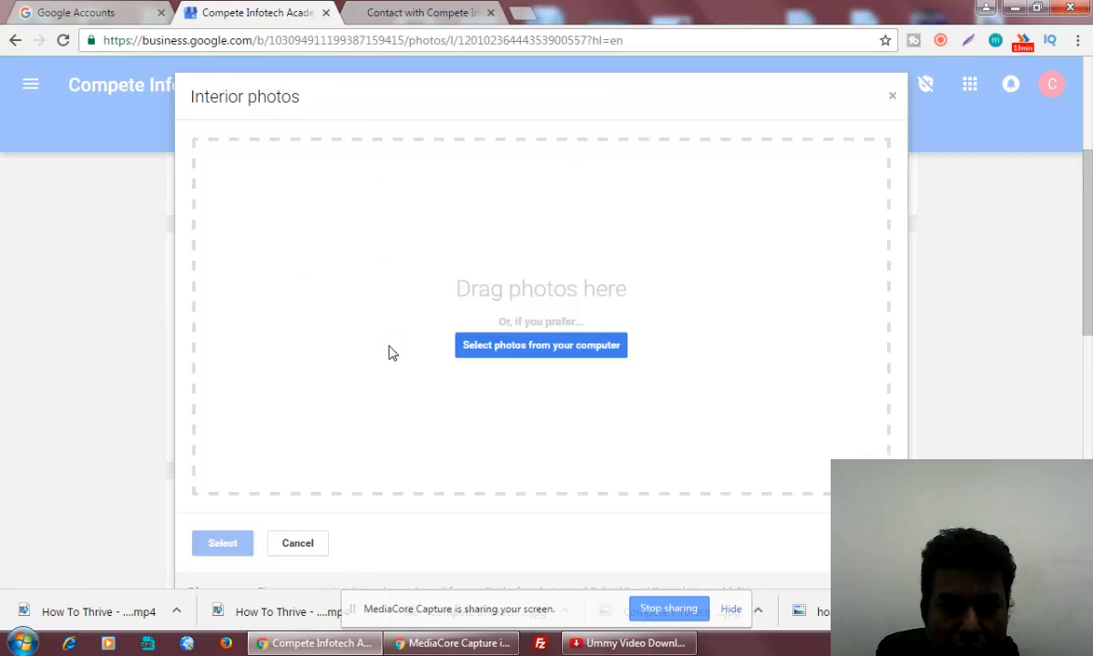
pyautogui.click(536, 346)
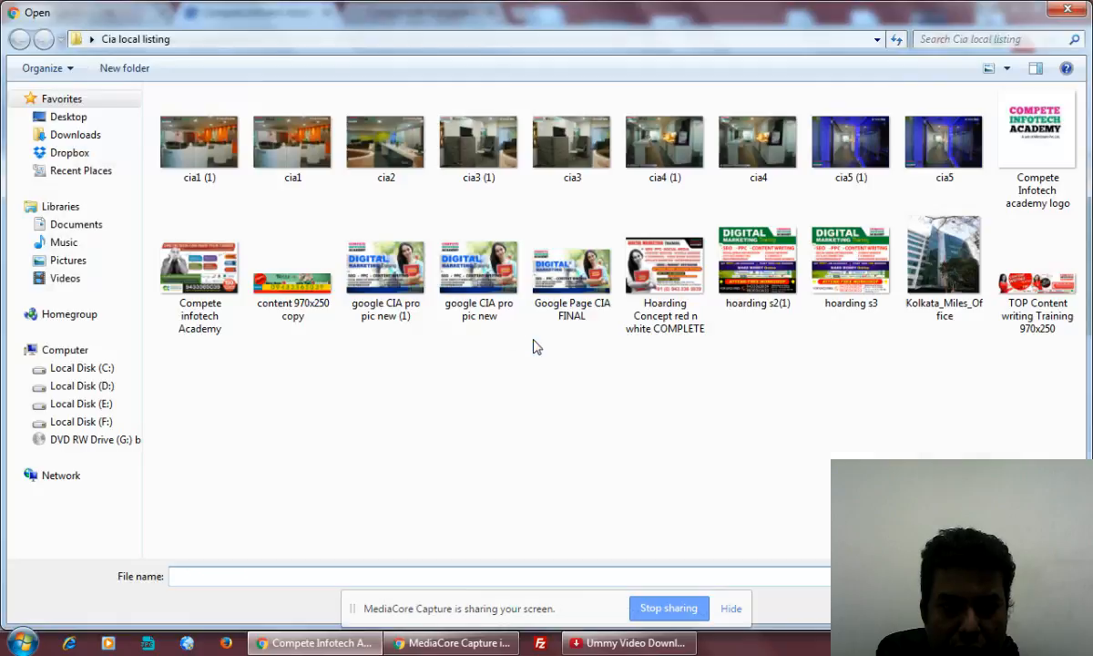
pyautogui.click(309, 178)
pyautogui.keyDown('ctrl'); pyautogui.click(419, 166); pyautogui.keyUp('ctrl')
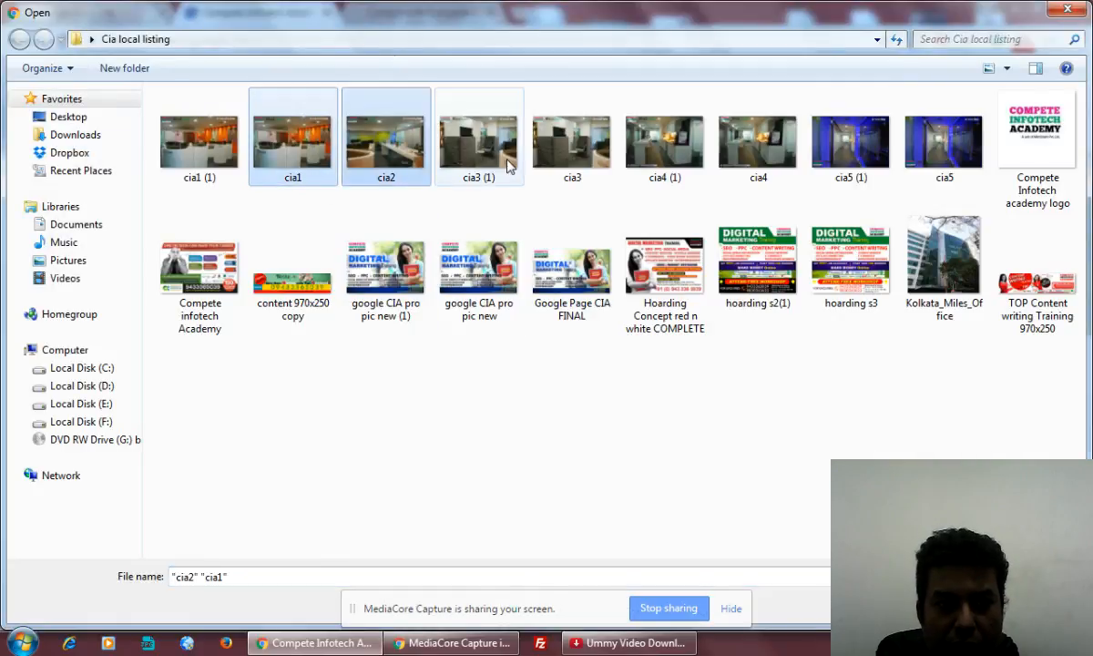
pyautogui.click(308, 235)
pyautogui.click(411, 168)
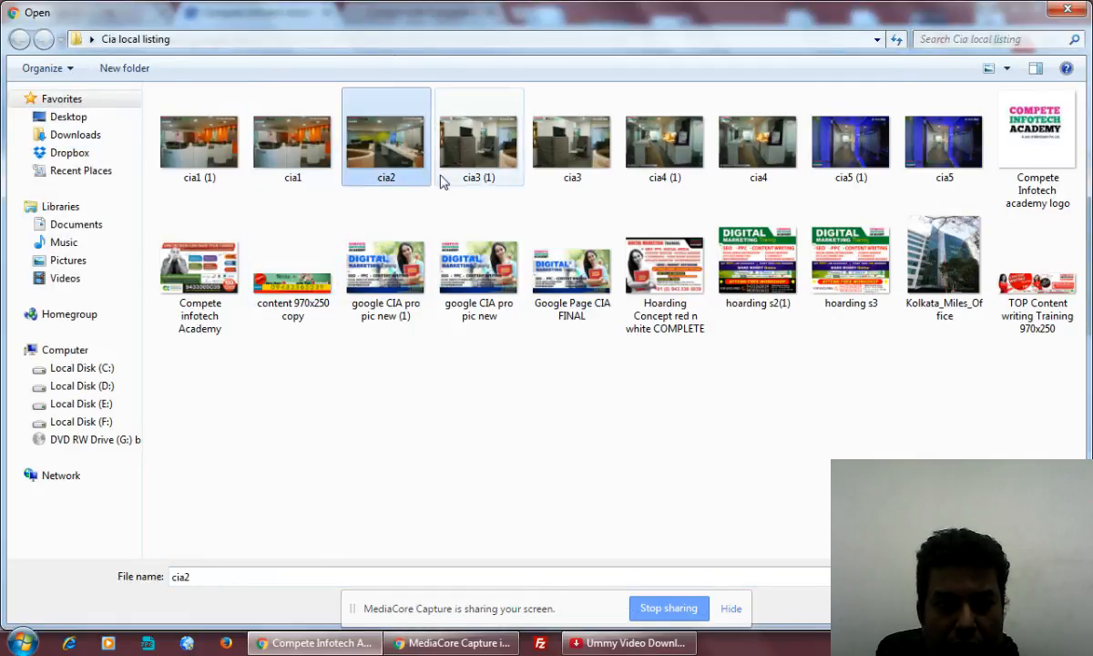
pyautogui.keyDown('ctrl'); pyautogui.click(574, 144); pyautogui.keyUp('ctrl')
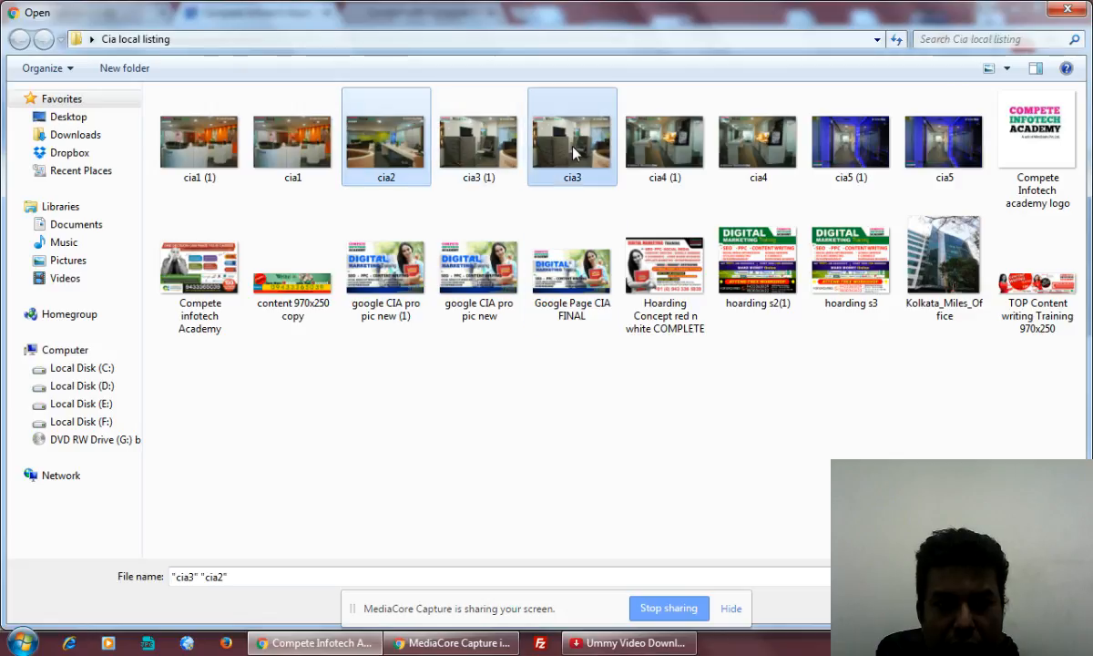
pyautogui.keyDown('ctrl'); pyautogui.click(758, 145); pyautogui.keyUp('ctrl')
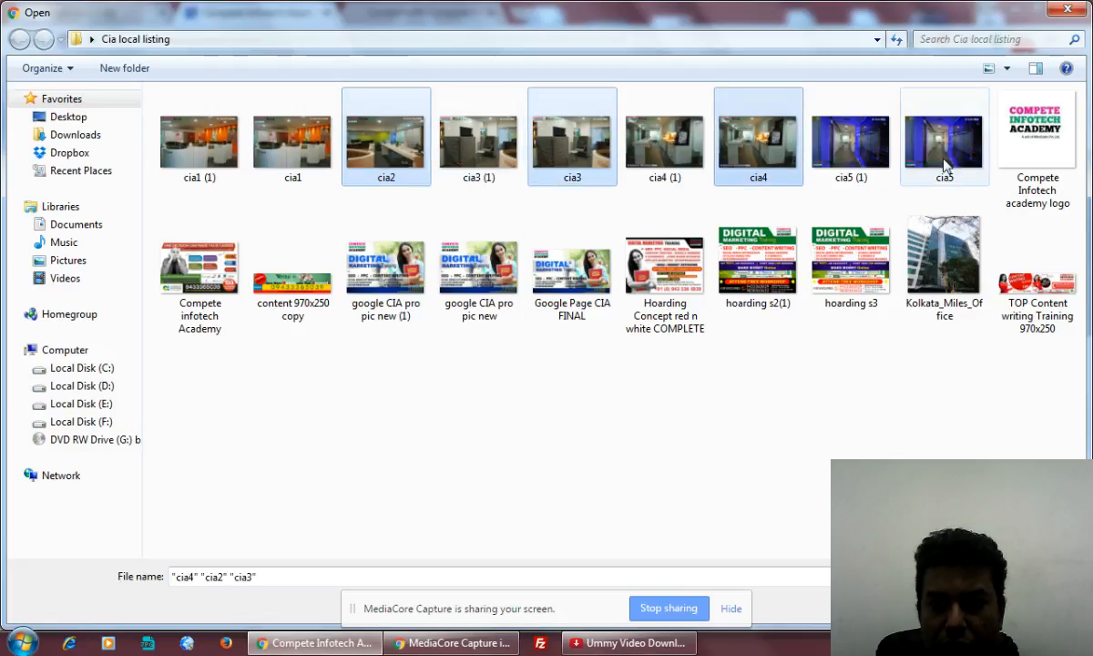
pyautogui.keyDown('ctrl'); pyautogui.click(944, 159); pyautogui.keyUp('ctrl')
pyautogui.press('Return')
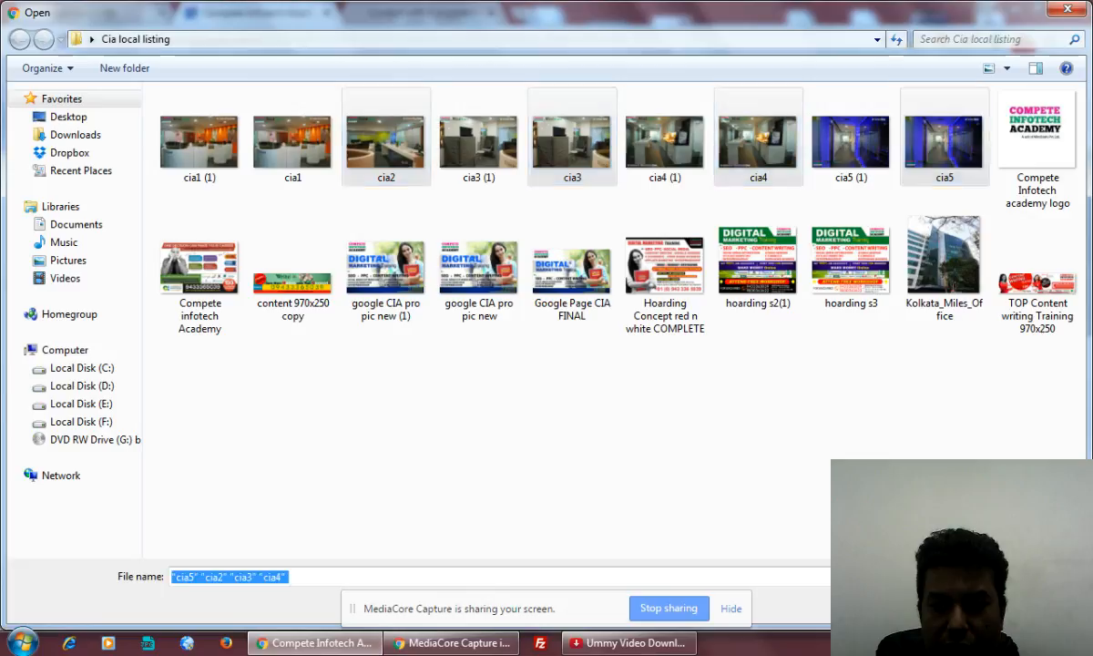
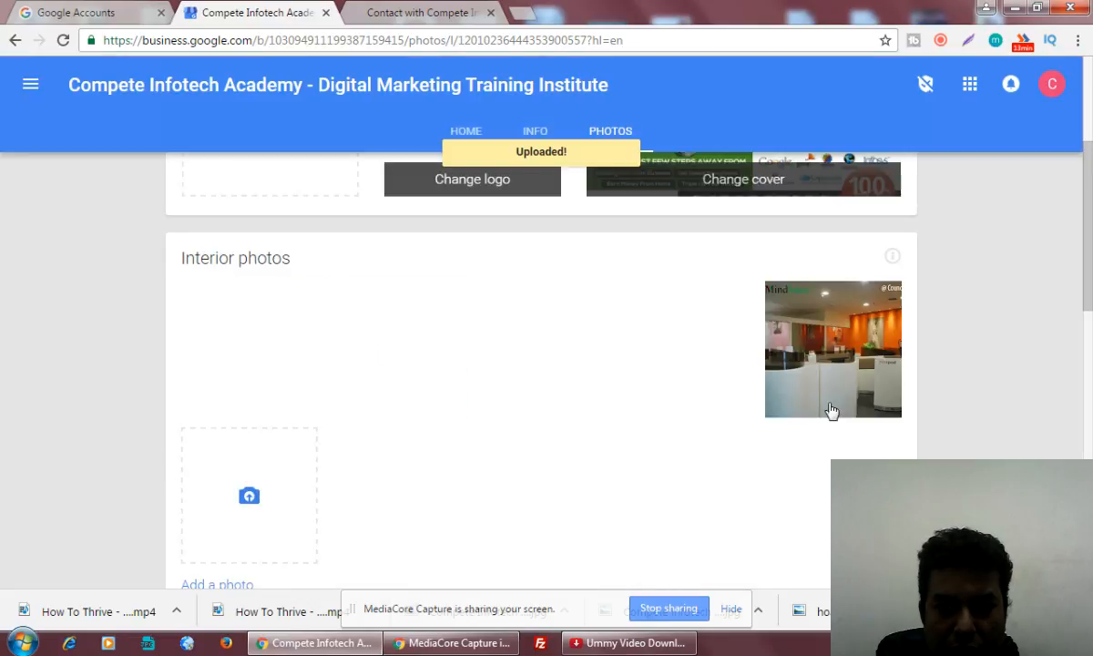
# - Upload the Kolkata_Miles_Office building image from the computer as an exterior photo
pyautogui.scroll(-5, 831, 410)
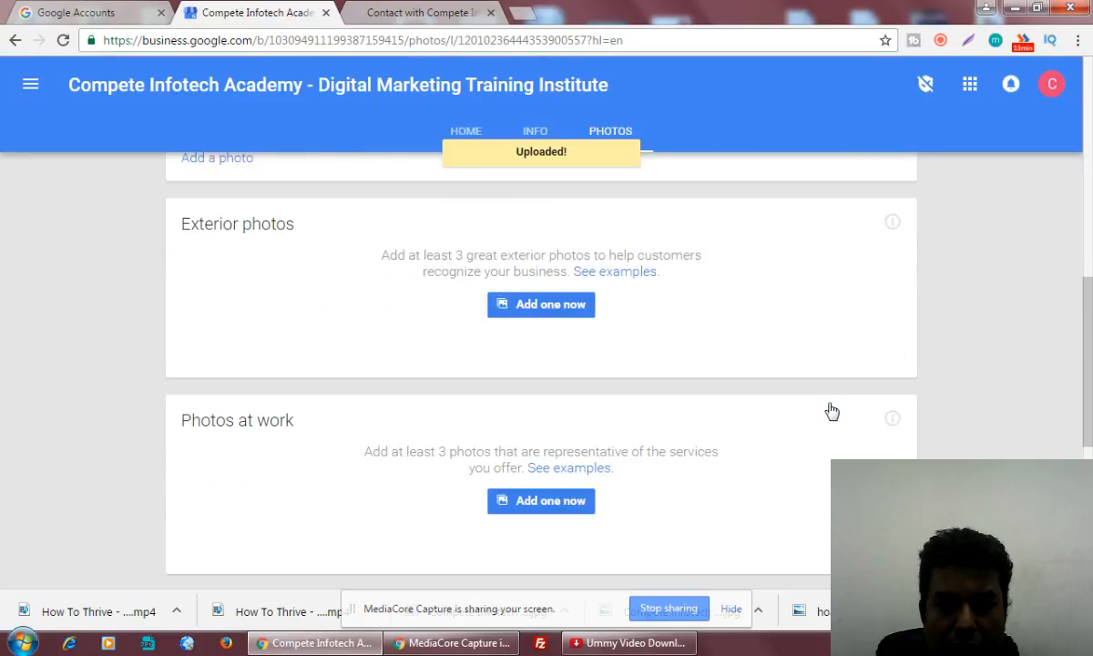
pyautogui.click(537, 307)
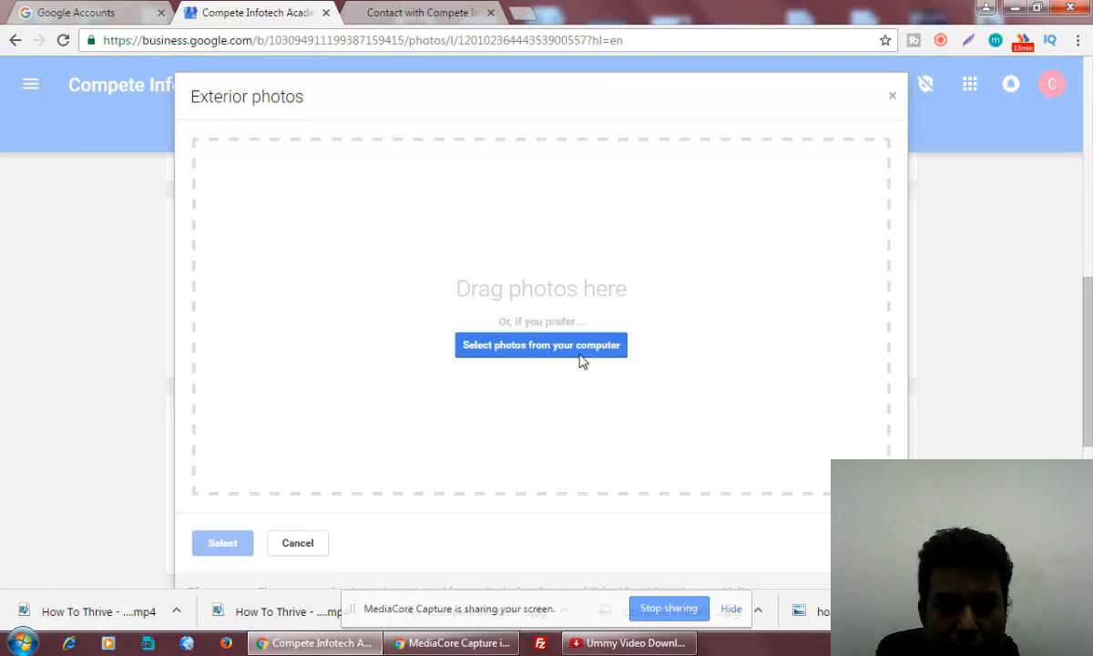
pyautogui.click(564, 346)
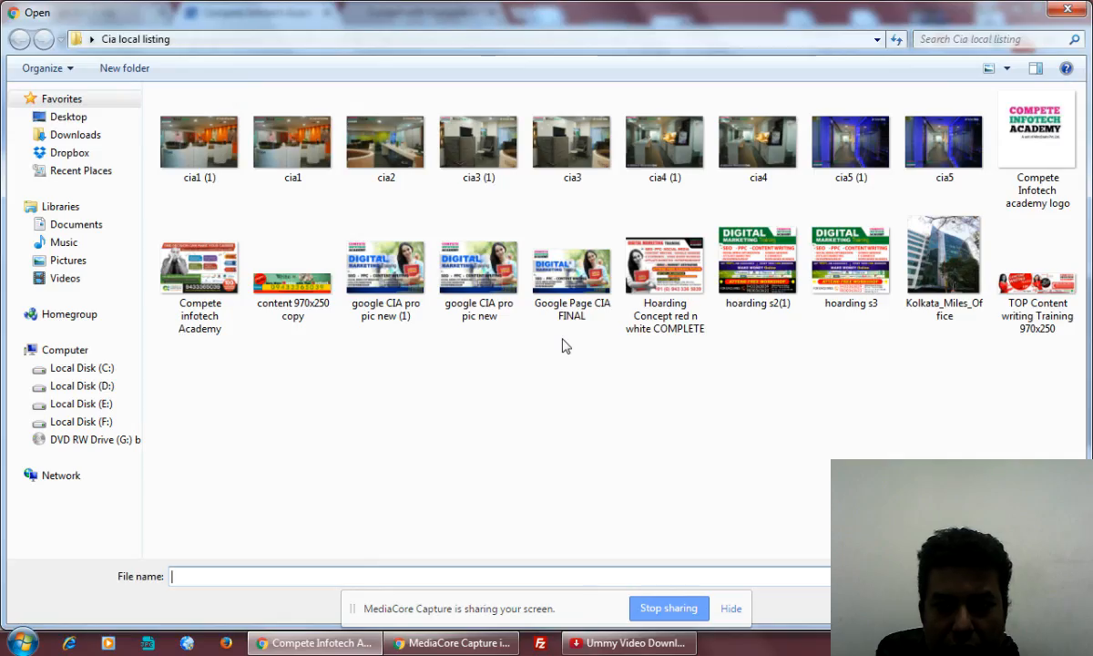
pyautogui.click(938, 280)
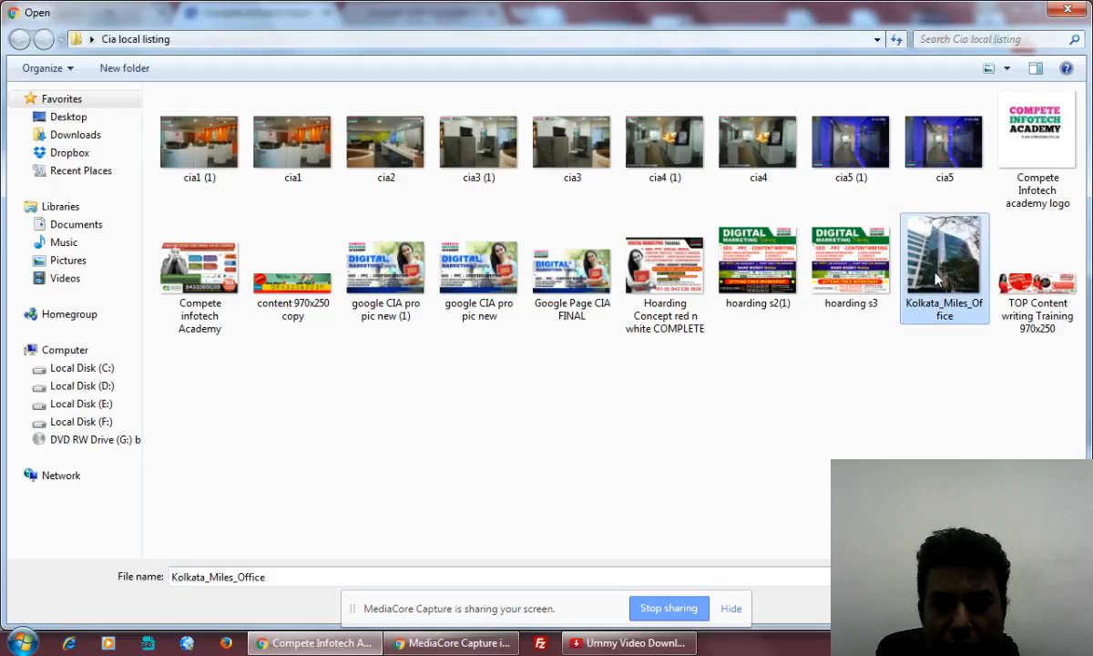
pyautogui.doubleClick(938, 281)
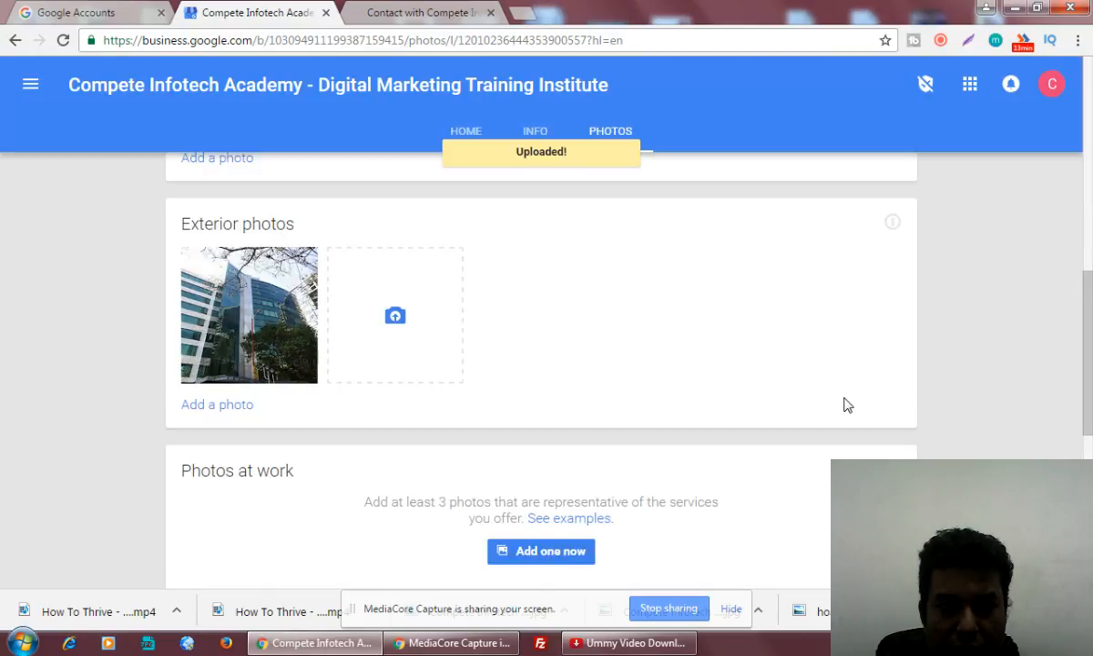
pyautogui.scroll(-4, 843, 404)
pyautogui.scroll(-2, 843, 404)
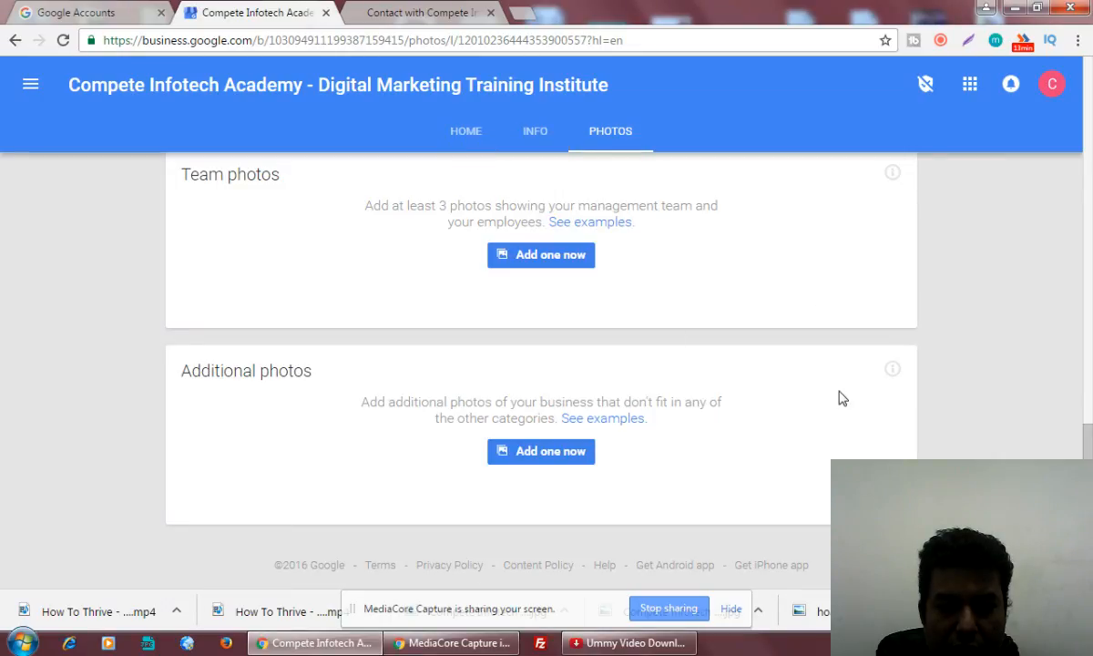
# - Upload google CIA pro pic new, Hoarding Concept red n white COMPLETE, hoarding s2(1) and s3 as additional photos
pyautogui.click(533, 458)
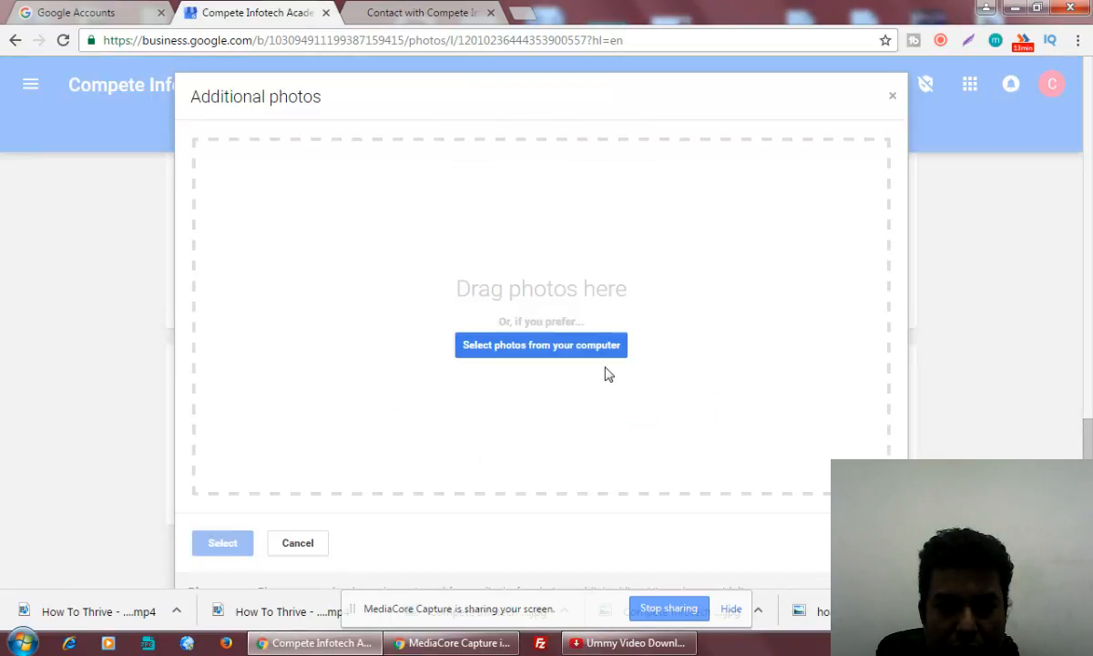
pyautogui.click(555, 344)
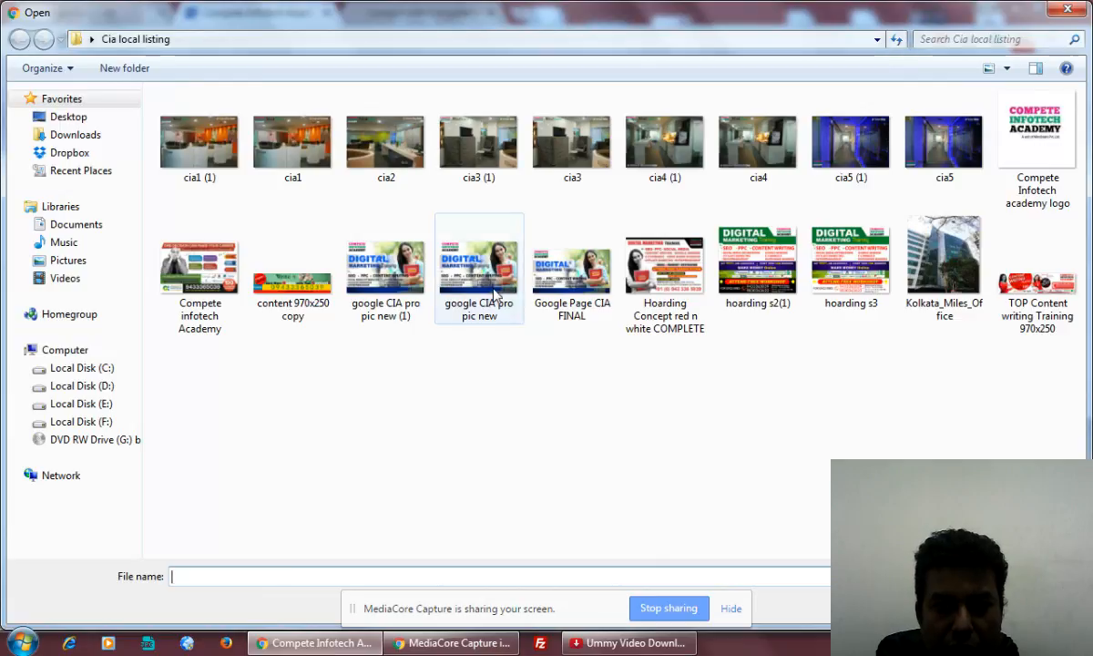
pyautogui.click(491, 290)
pyautogui.keyDown('ctrl'); pyautogui.click(637, 264); pyautogui.keyUp('ctrl')
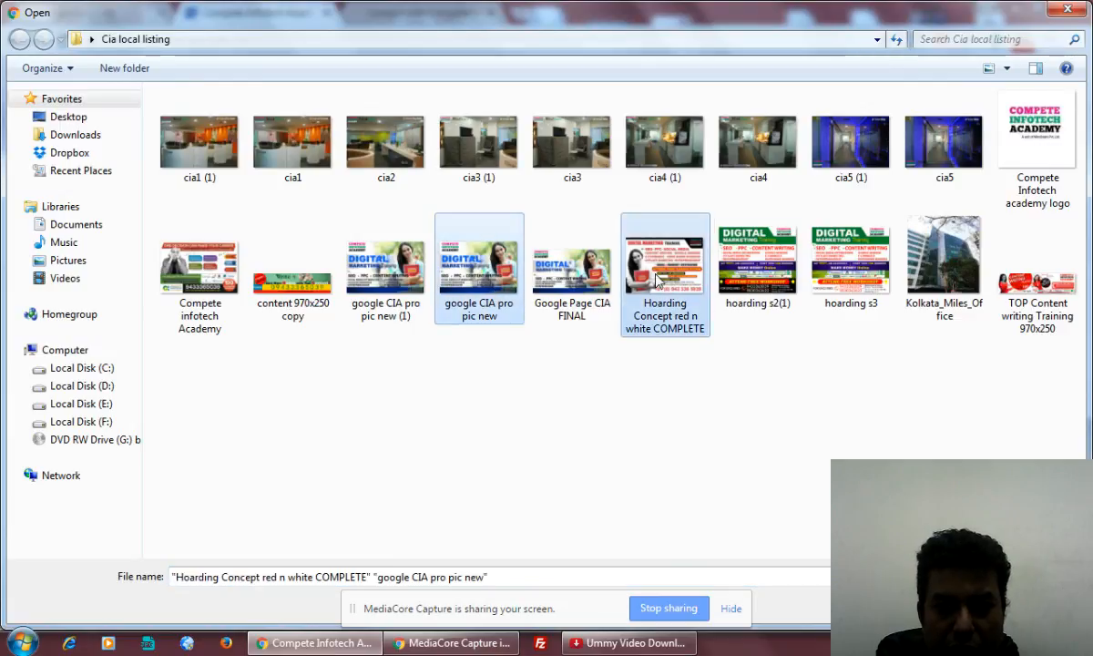
pyautogui.keyDown('ctrl'); pyautogui.click(763, 269); pyautogui.keyUp('ctrl')
pyautogui.keyDown('ctrl'); pyautogui.click(851, 264); pyautogui.keyUp('ctrl')
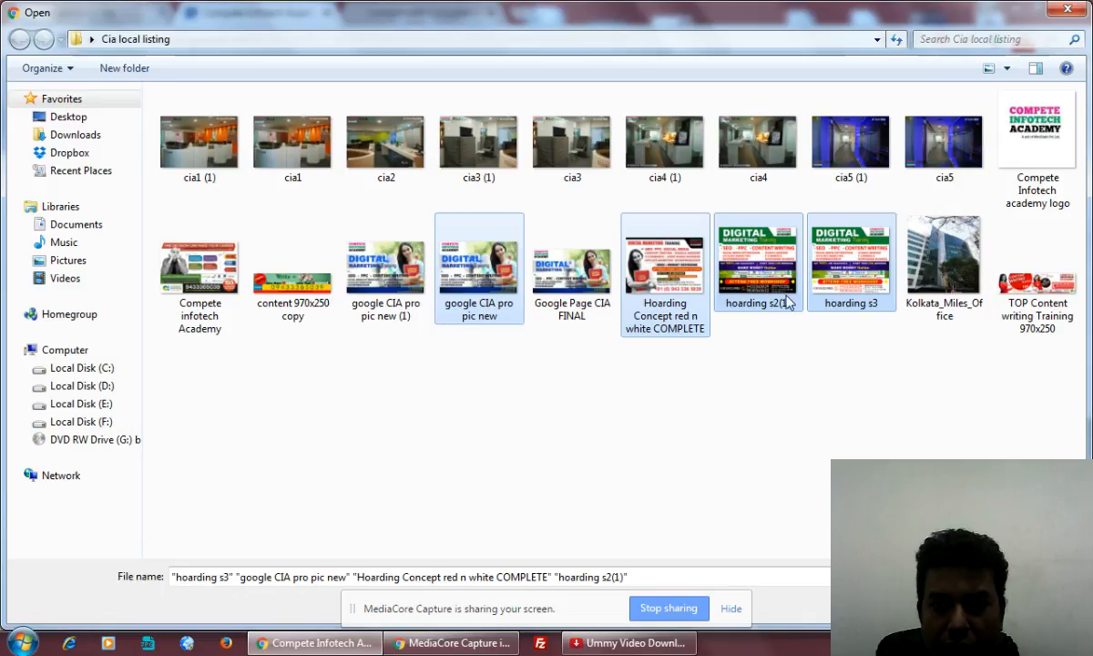
pyautogui.press('Return')
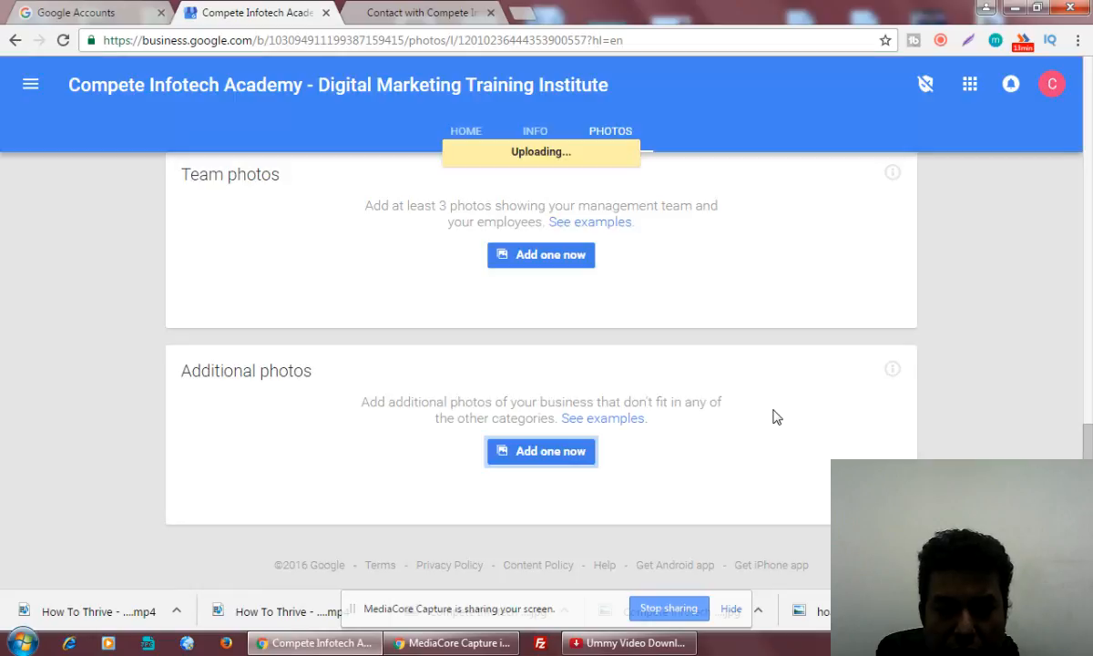
pyautogui.scroll(15, 774, 417)
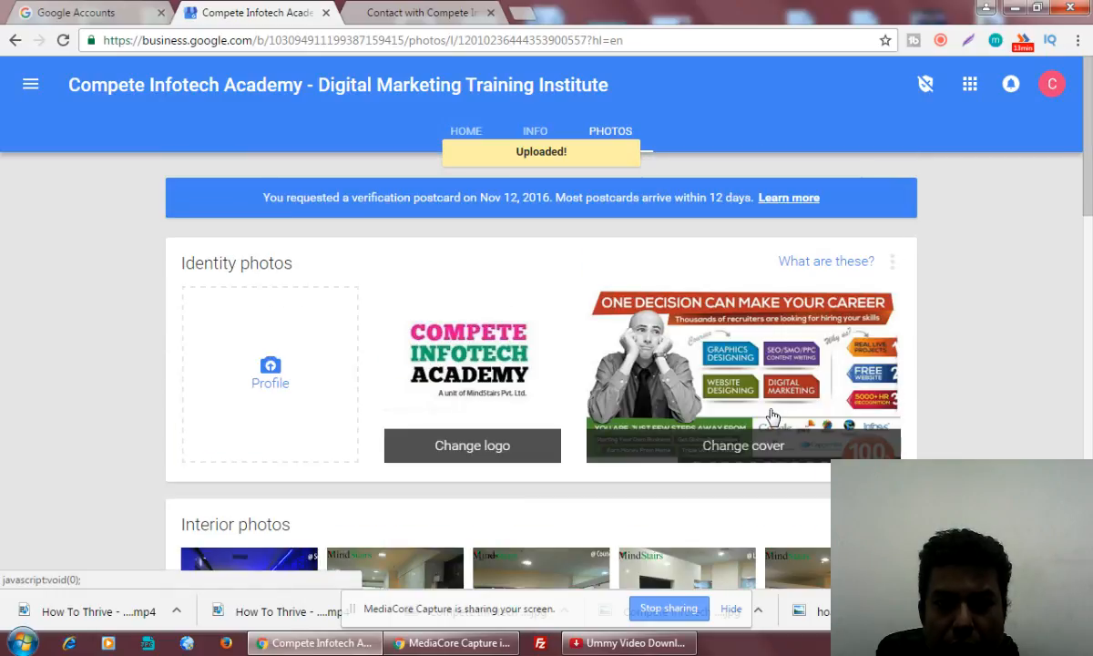
# - Upload the Compete Infotech academy logo file and set it as the profile photo
pyautogui.click(285, 372)
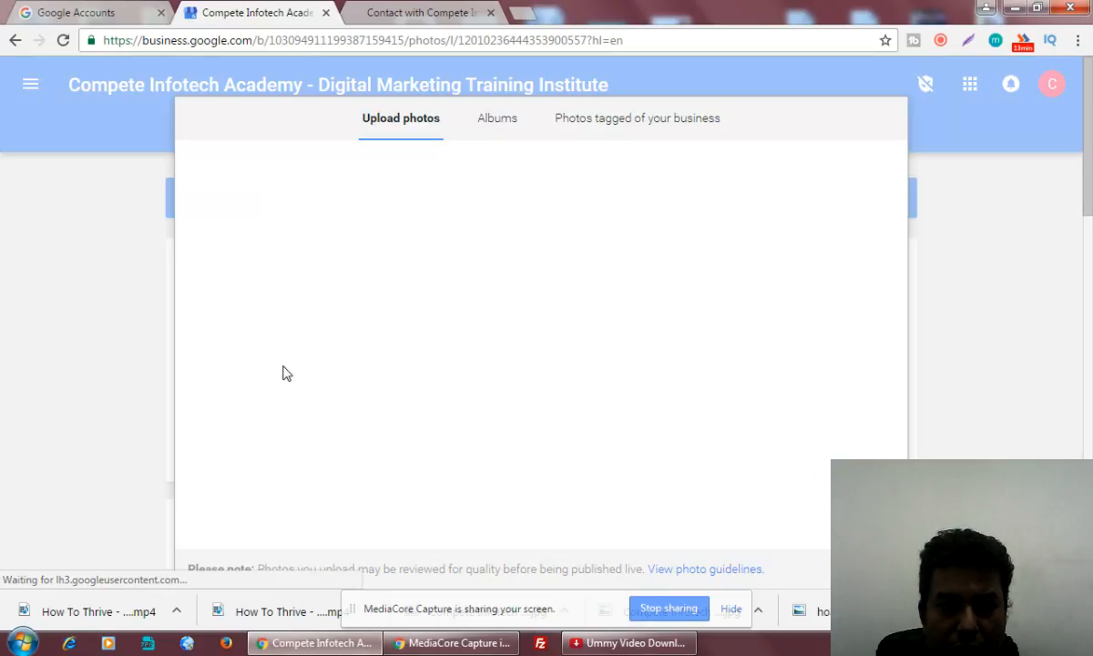
pyautogui.click(530, 394)
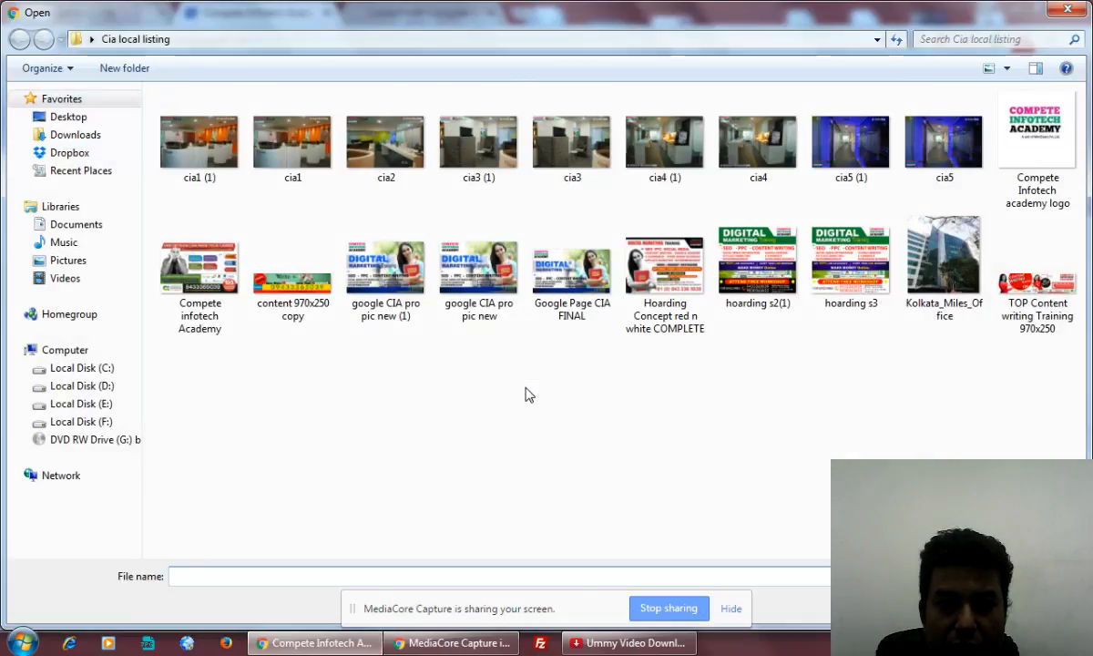
pyautogui.doubleClick(1020, 164)
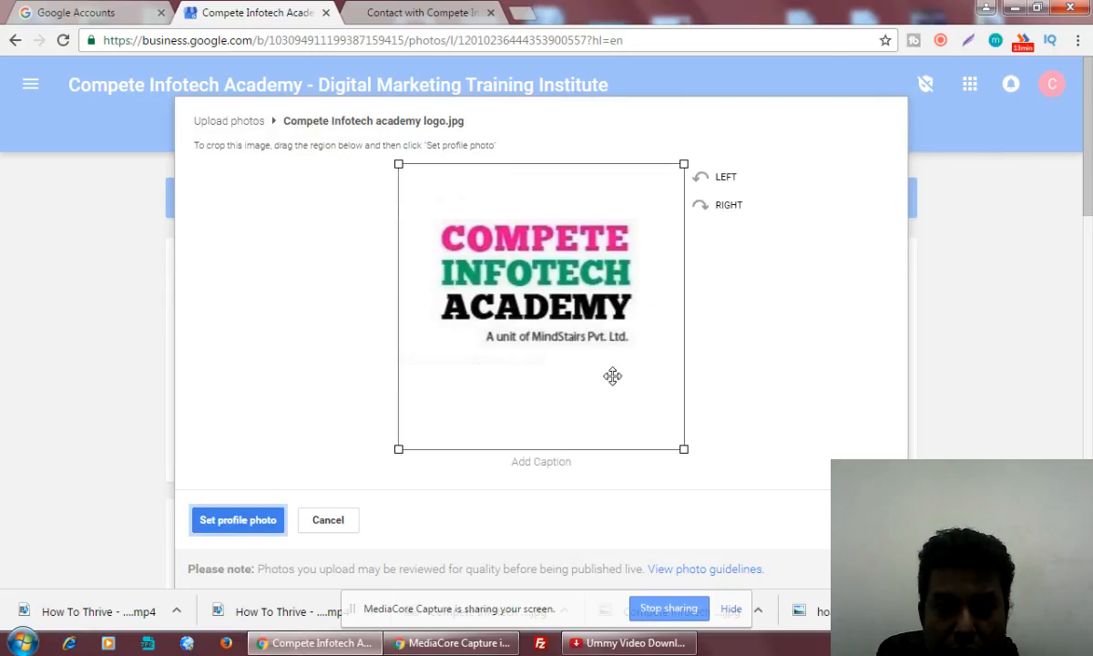
pyautogui.click(243, 520)
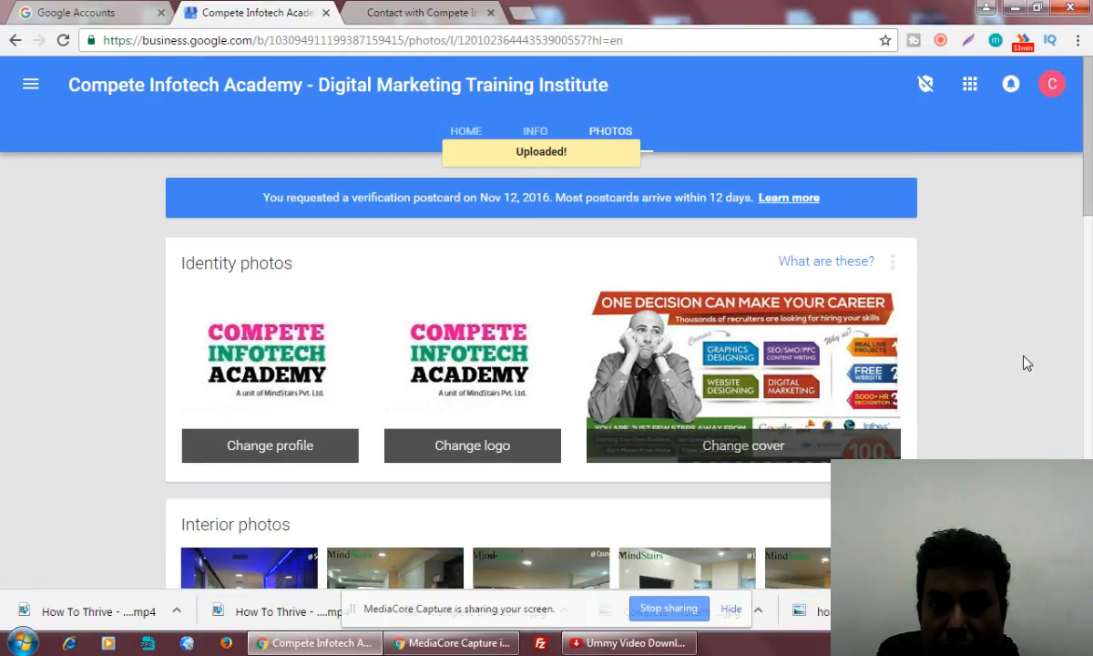
pyautogui.scroll(-10, 1026, 362)
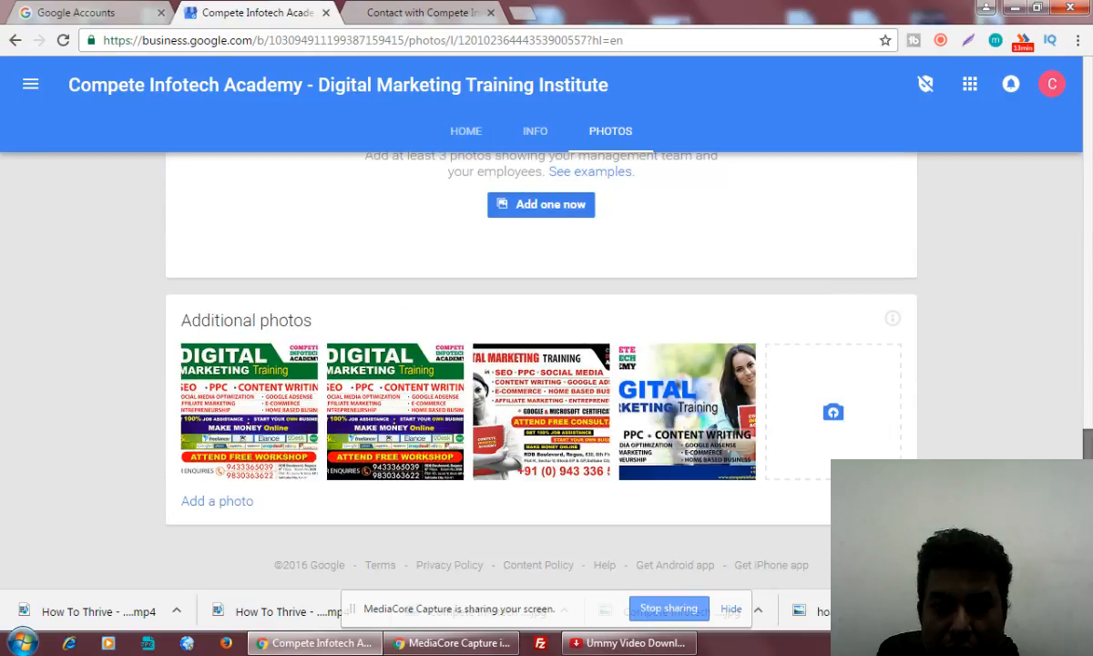
# - Highlight the '12 days' postcard arrival time in the verification banner, then go to the Info page
pyautogui.scroll(10, 1025, 275)
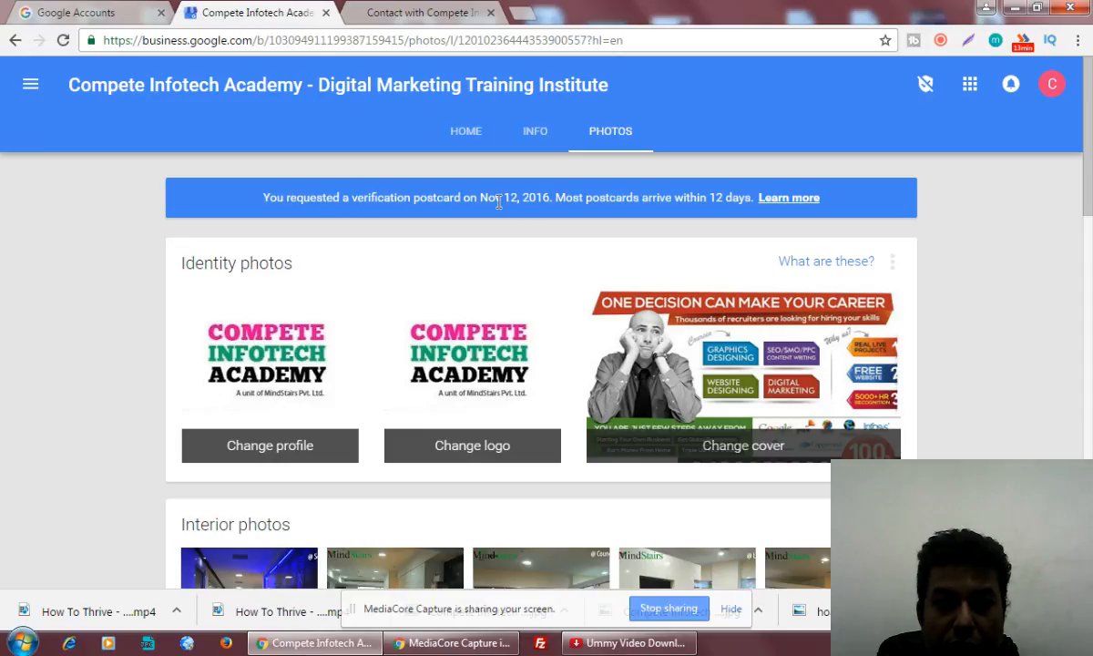
pyautogui.moveTo(711, 197); pyautogui.dragTo(743, 200)
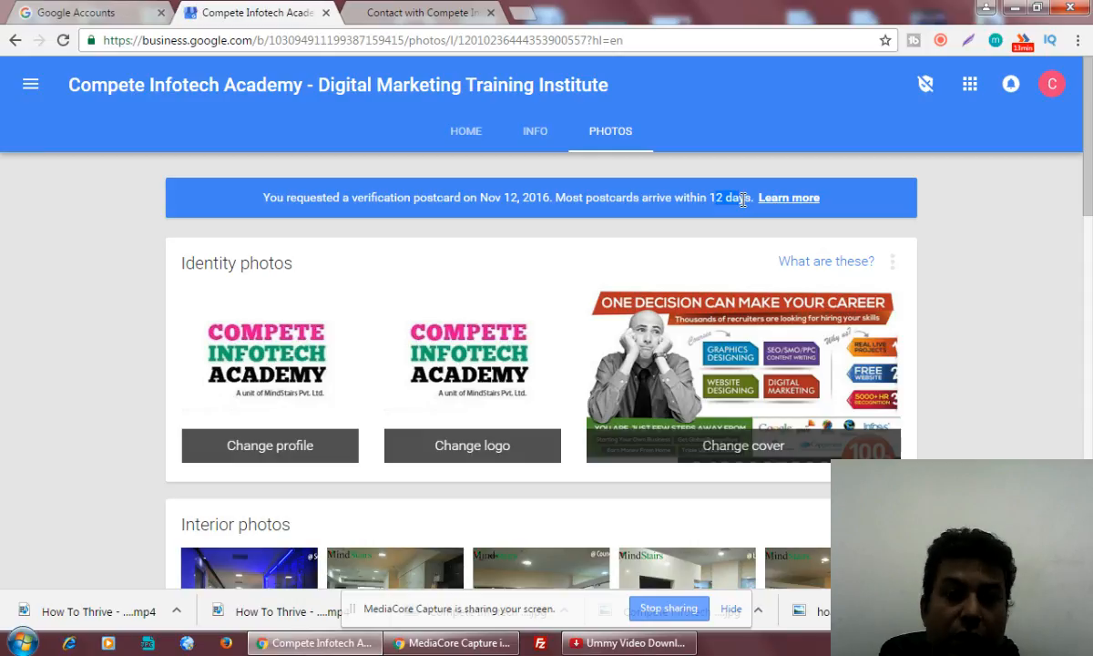
pyautogui.moveTo(743, 200); pyautogui.dragTo(745, 191)
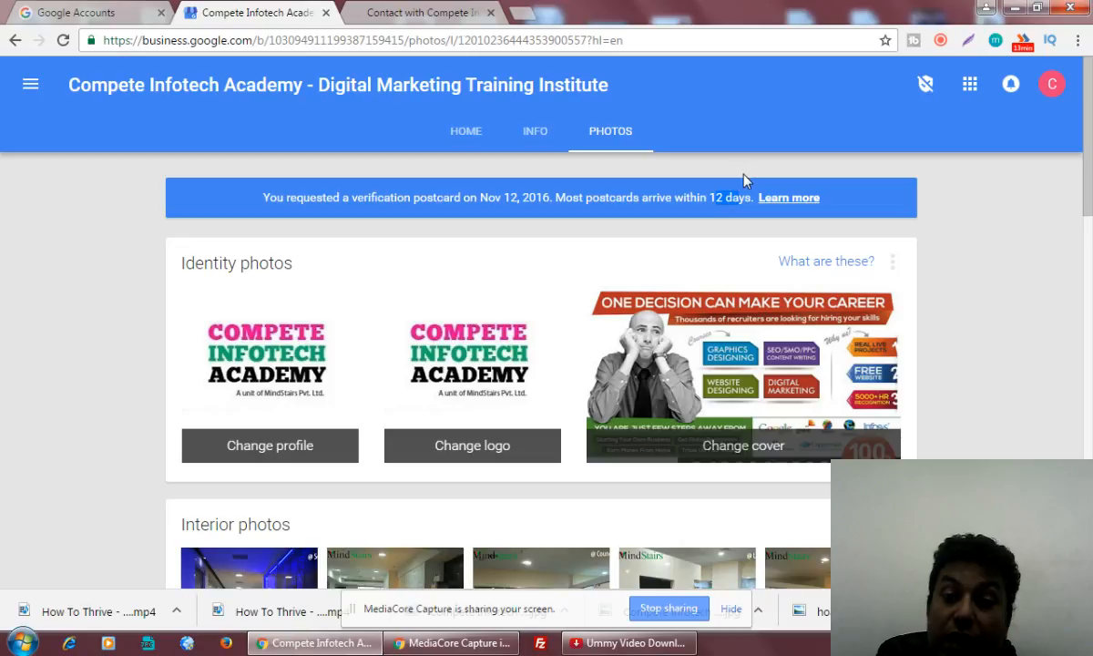
pyautogui.click(534, 132)
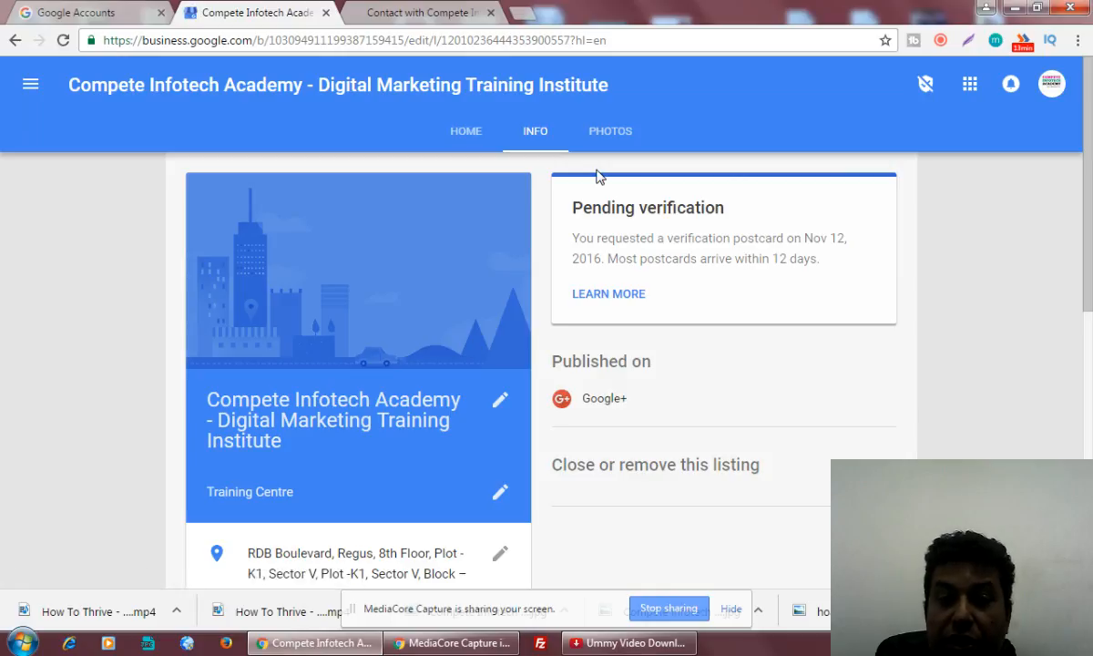
# - Review the Info page's address, hours, phone and website, then go back to the Home dashboard
pyautogui.scroll(-2, 599, 176)
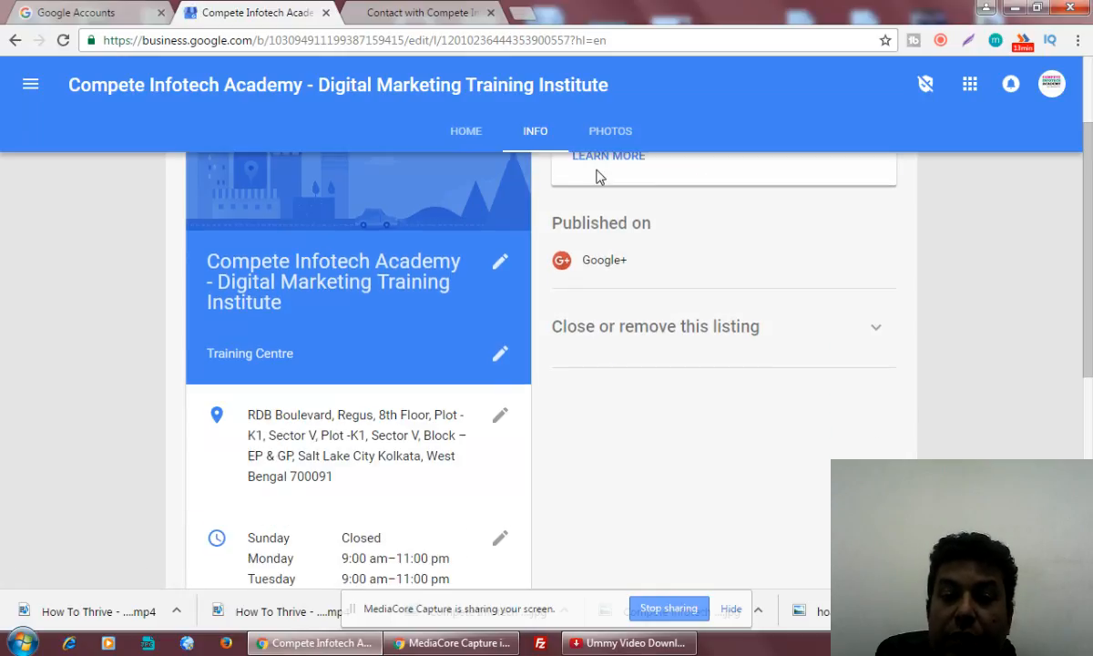
pyautogui.scroll(-4, 599, 176)
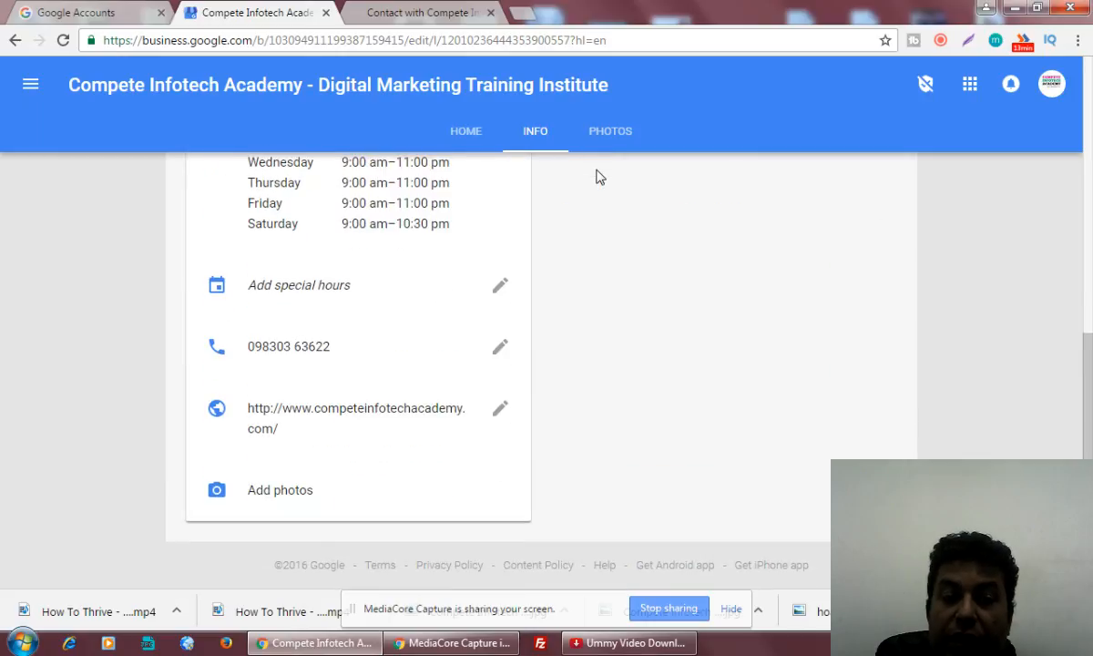
pyautogui.scroll(6, 598, 175)
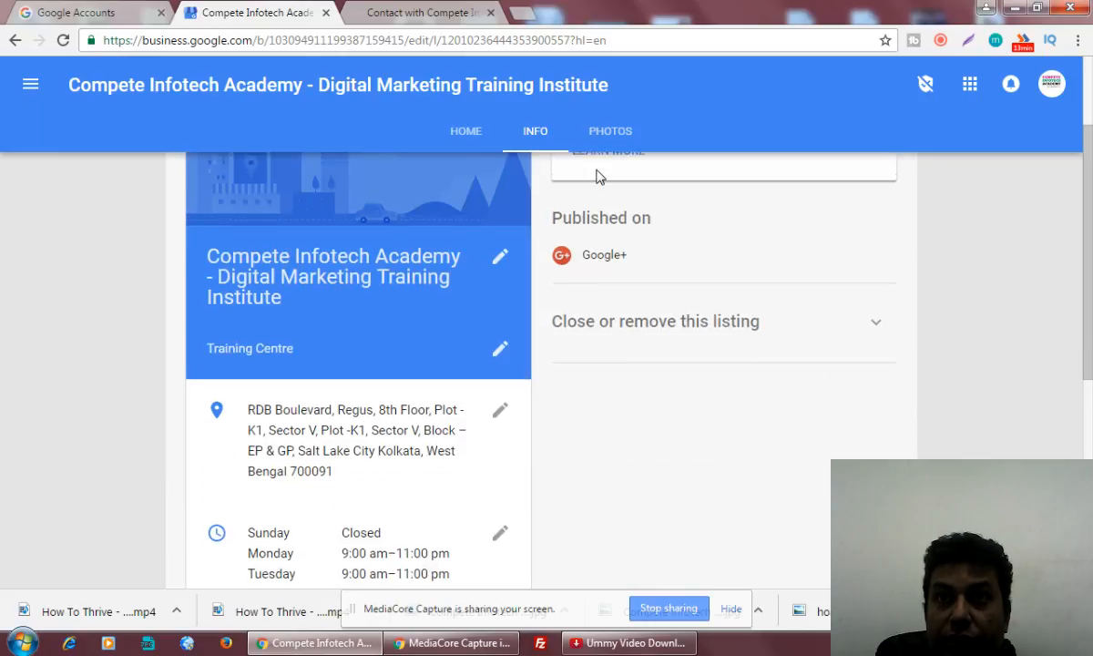
pyautogui.click(468, 139)
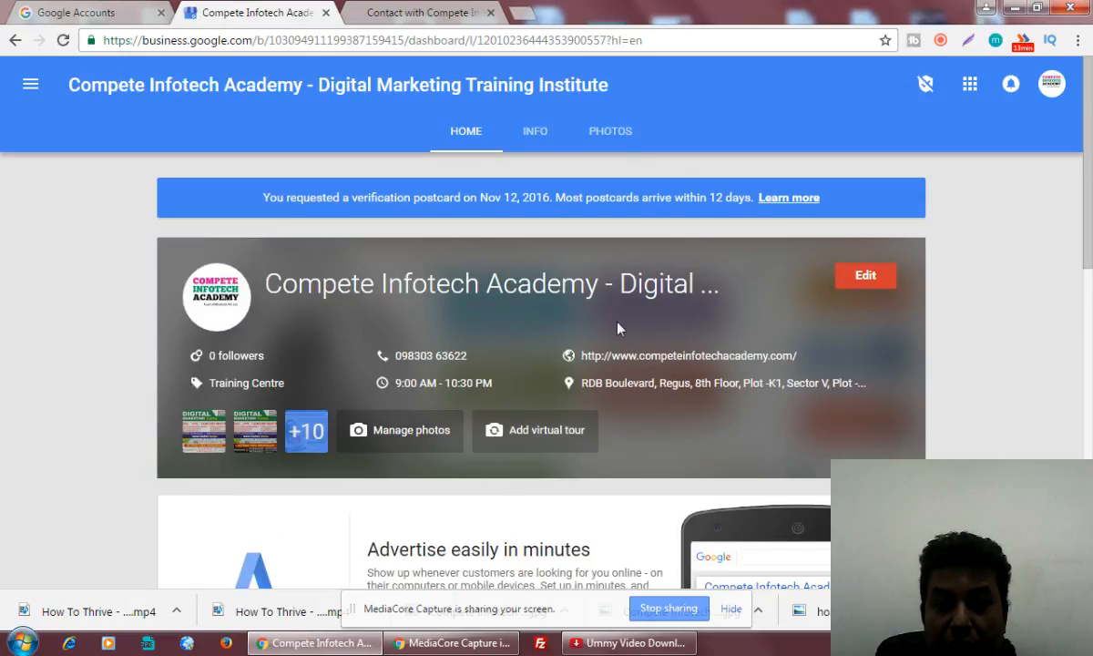
pyautogui.scroll(-5, 617, 326)
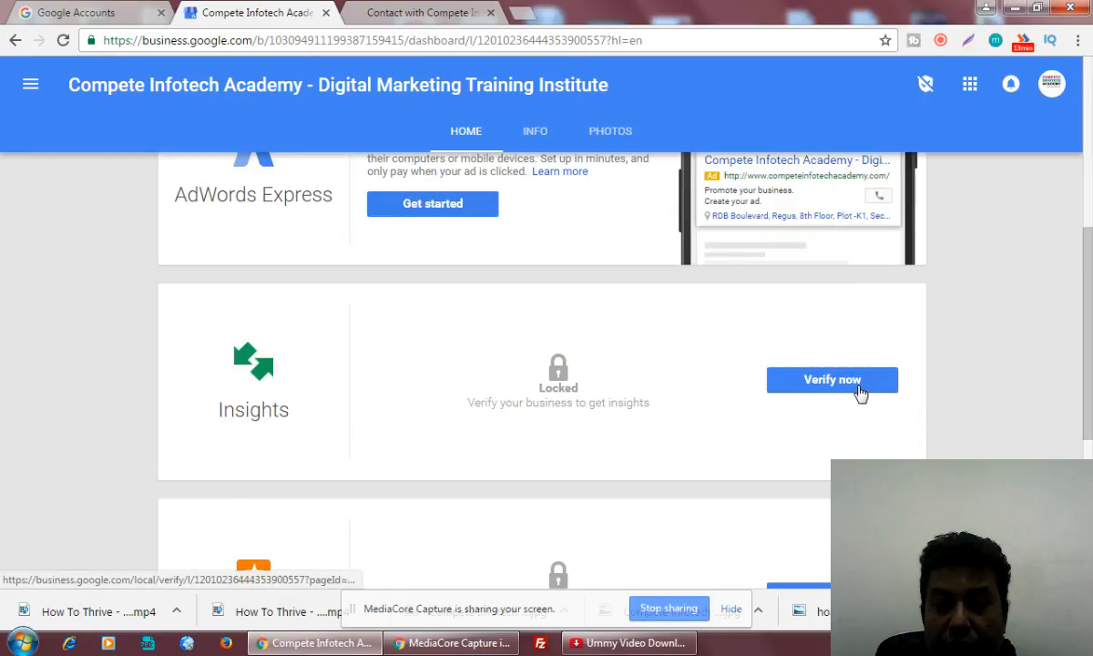
pyautogui.scroll(5, 911, 378)
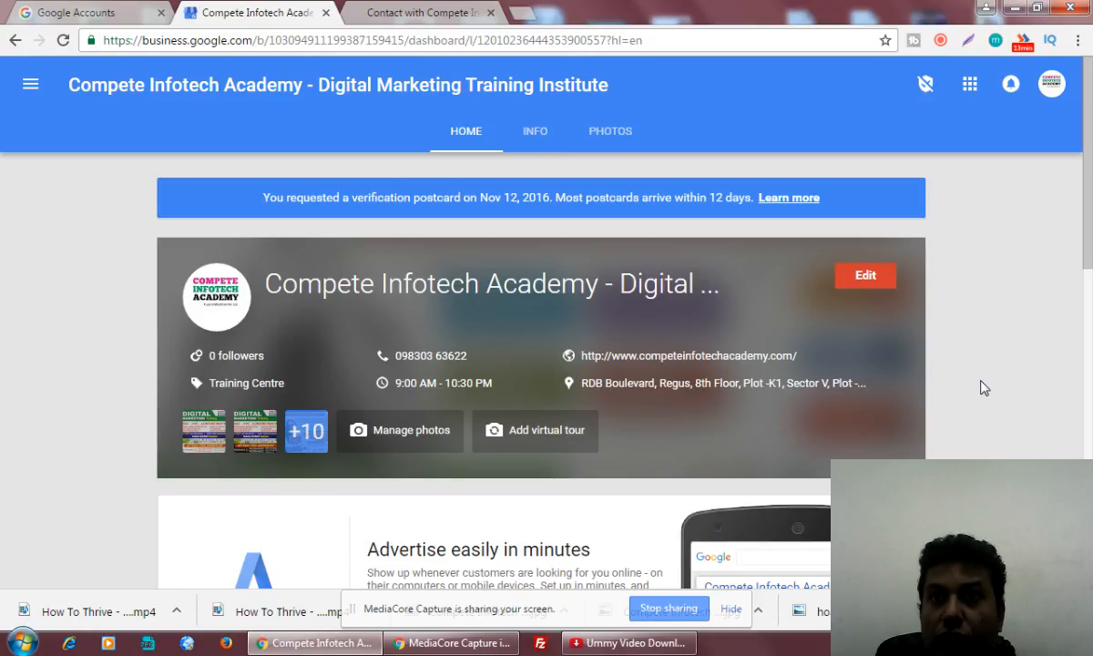
pyautogui.scroll(-10, 983, 388)
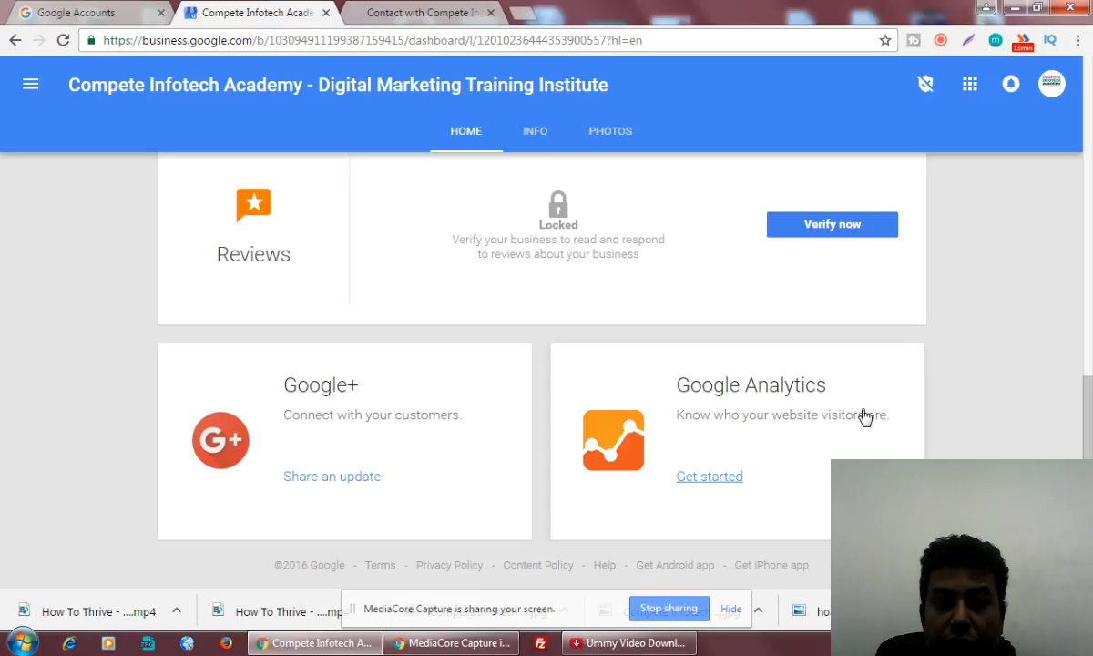
pyautogui.scroll(1, 866, 417)
pyautogui.scroll(2, 865, 416)
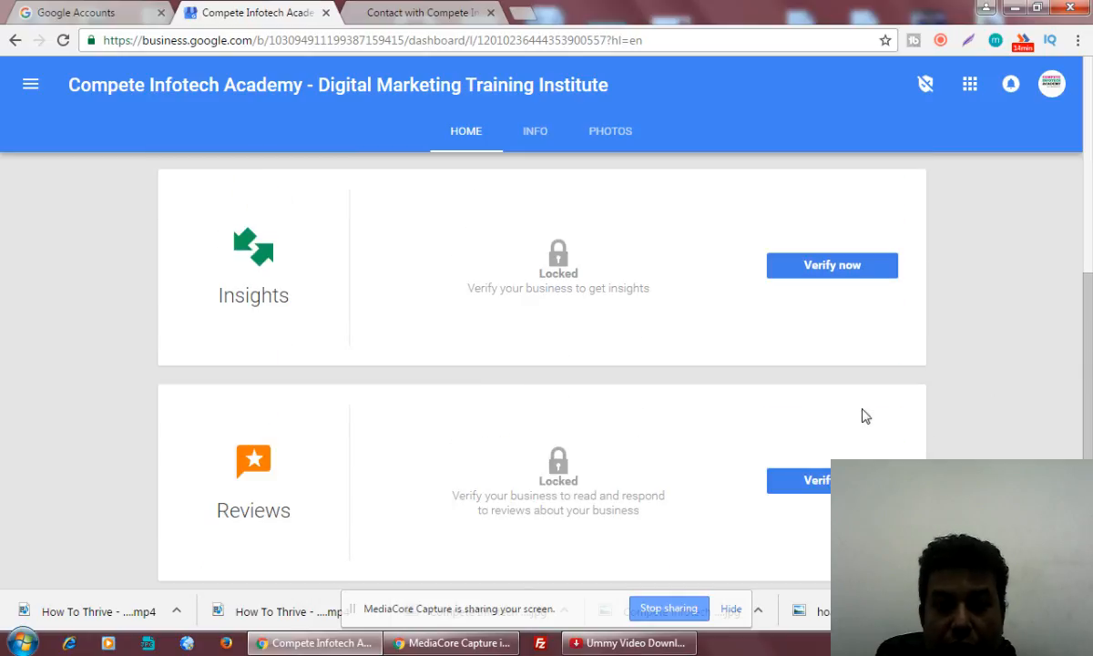
pyautogui.scroll(-3, 862, 415)
pyautogui.scroll(2, 804, 519)
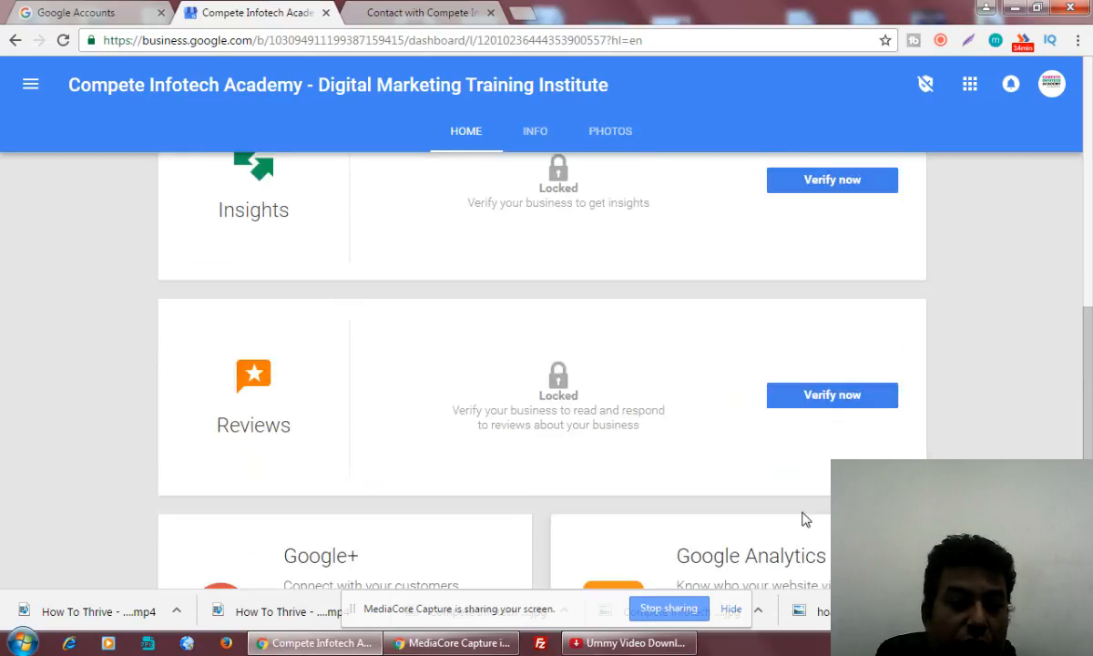
pyautogui.scroll(5, 803, 519)
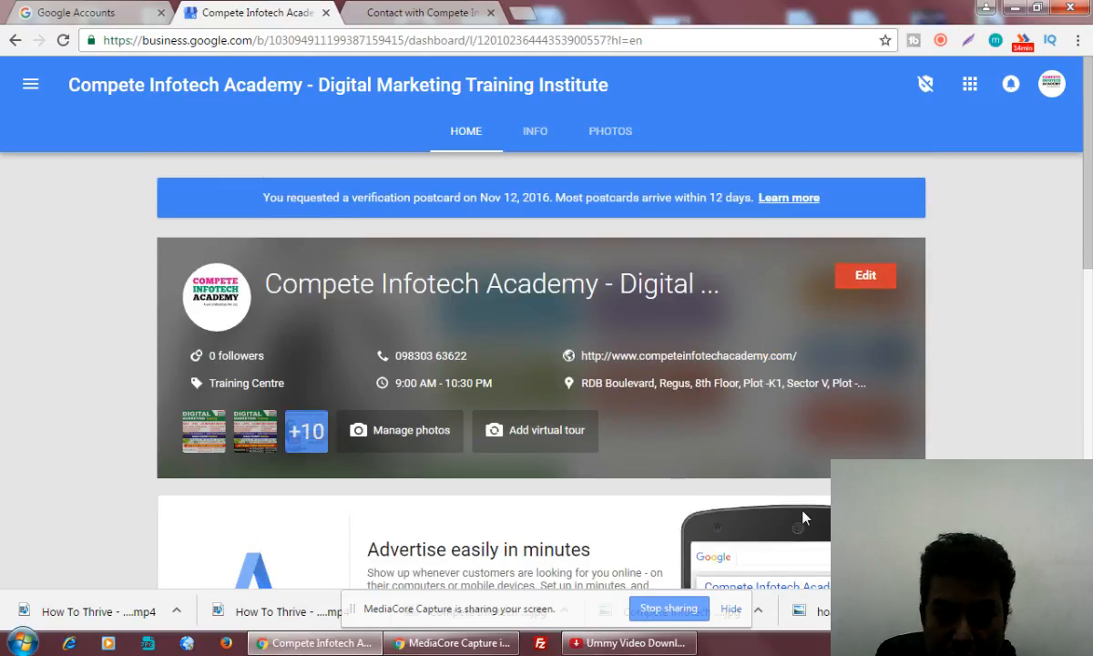
pyautogui.scroll(-5, 803, 518)
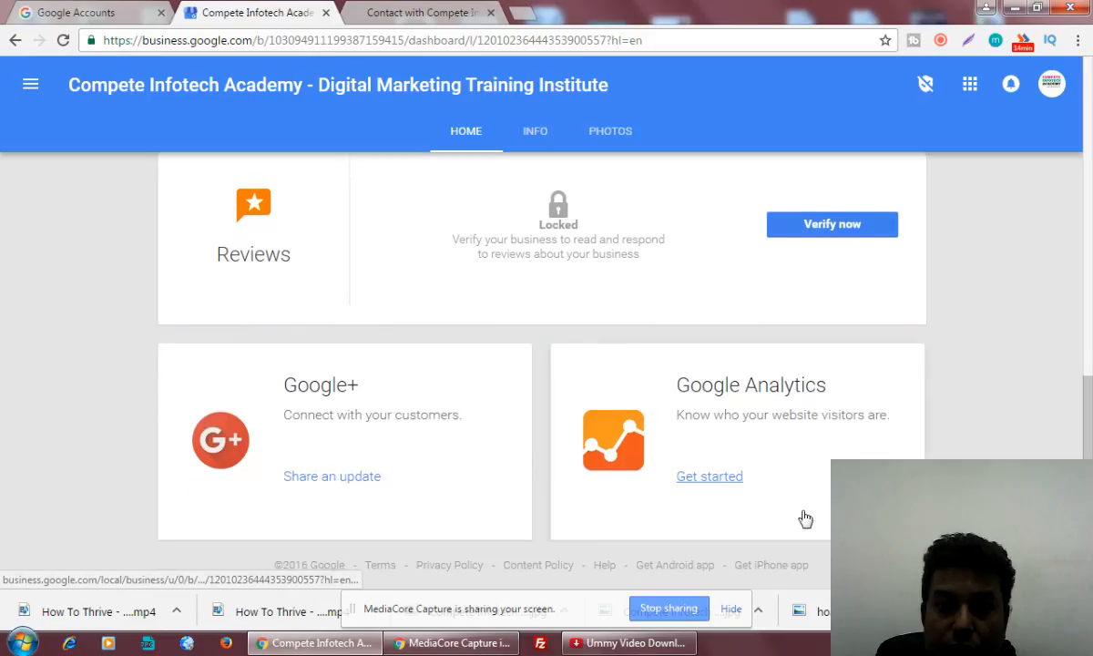
pyautogui.scroll(5, 805, 519)
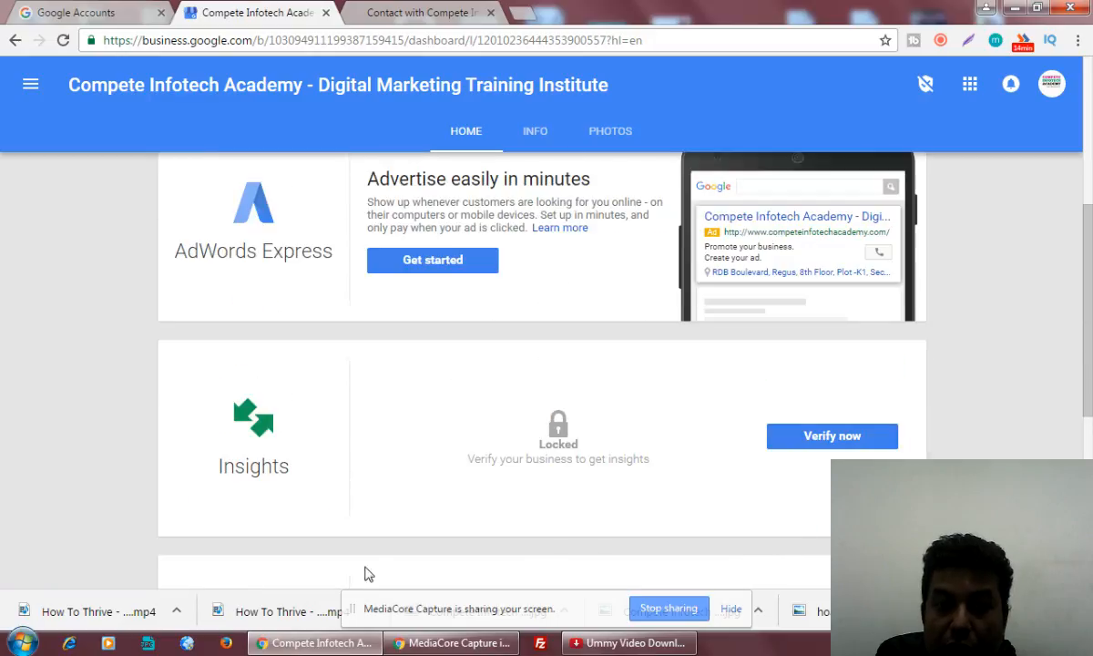
pyautogui.scroll(-5, 578, 452)
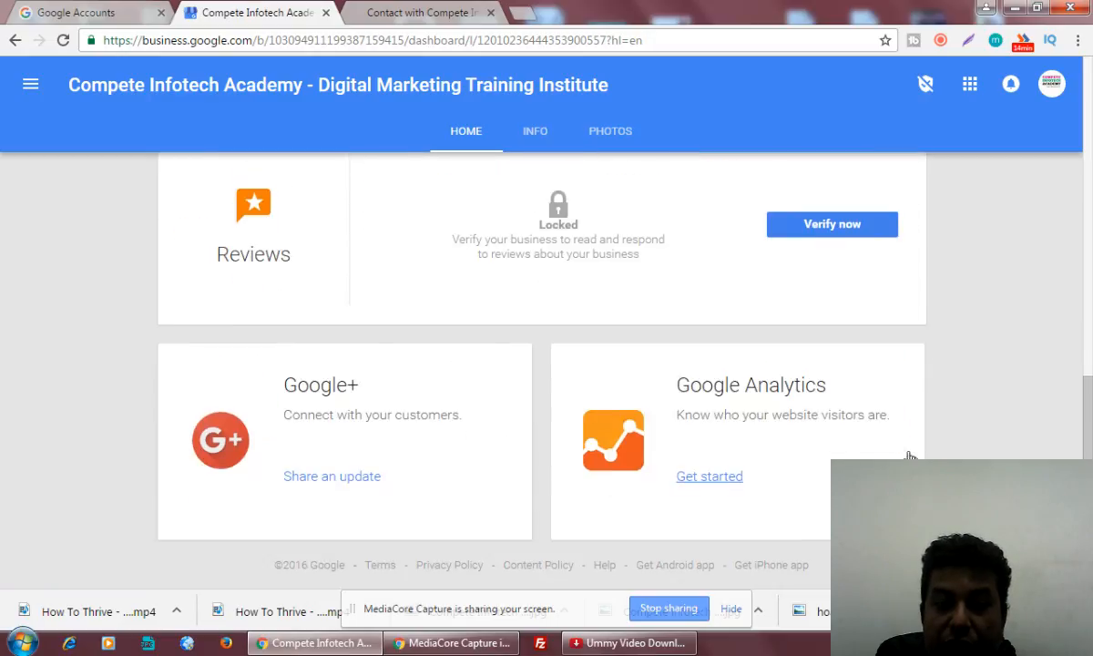
pyautogui.scroll(5, 866, 455)
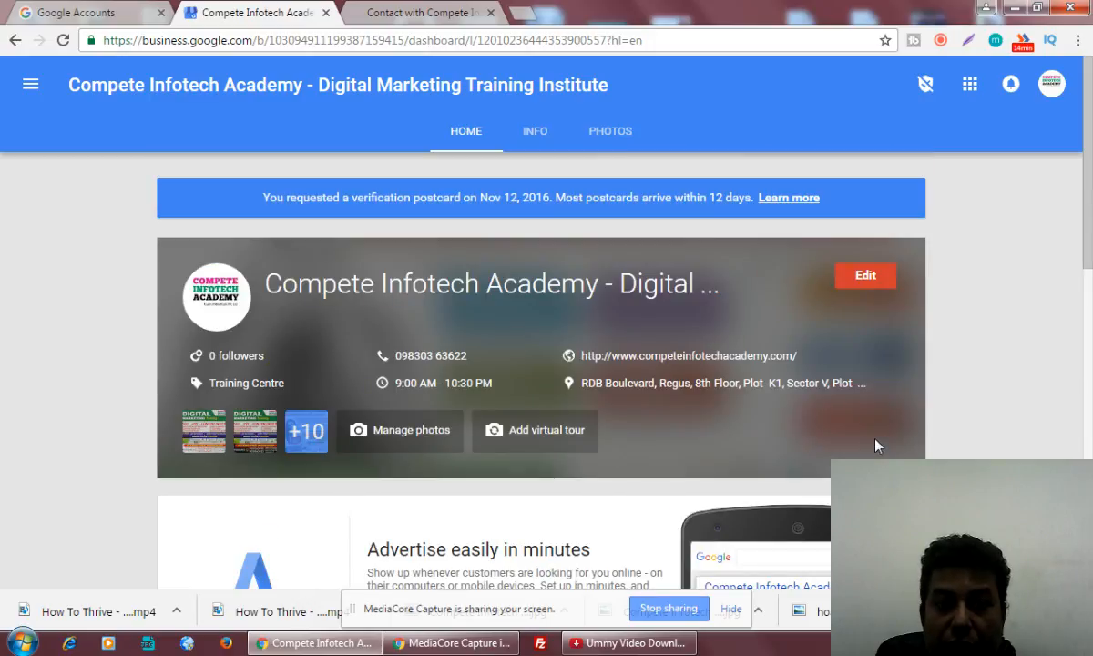
pyautogui.scroll(-5, 991, 426)
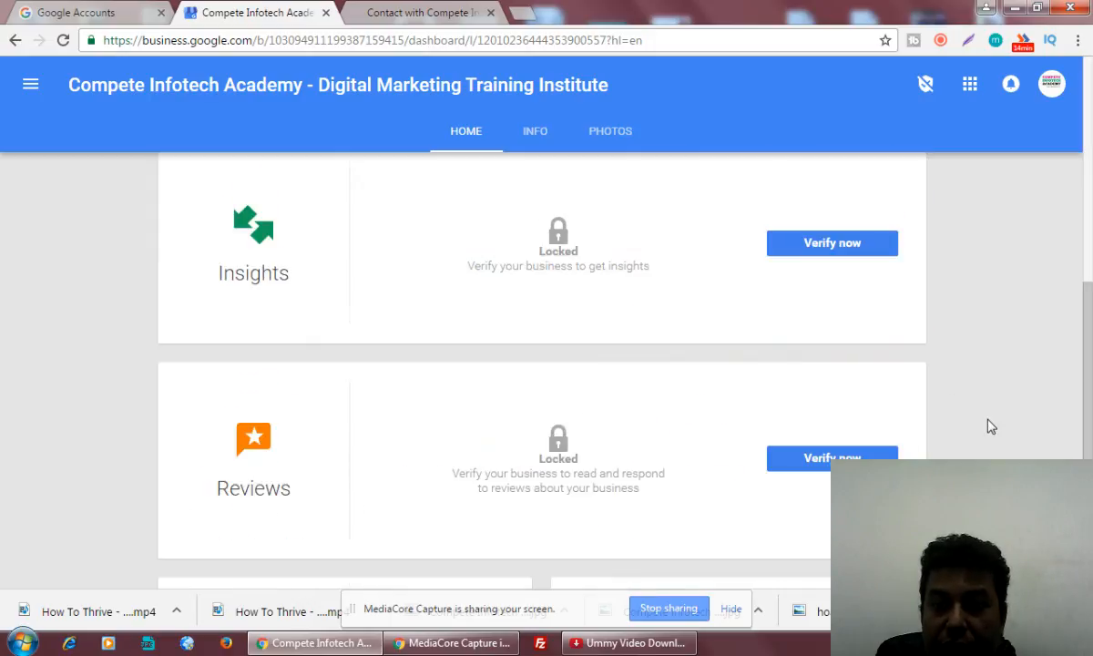
pyautogui.scroll(-3, 988, 425)
pyautogui.scroll(8, 985, 424)
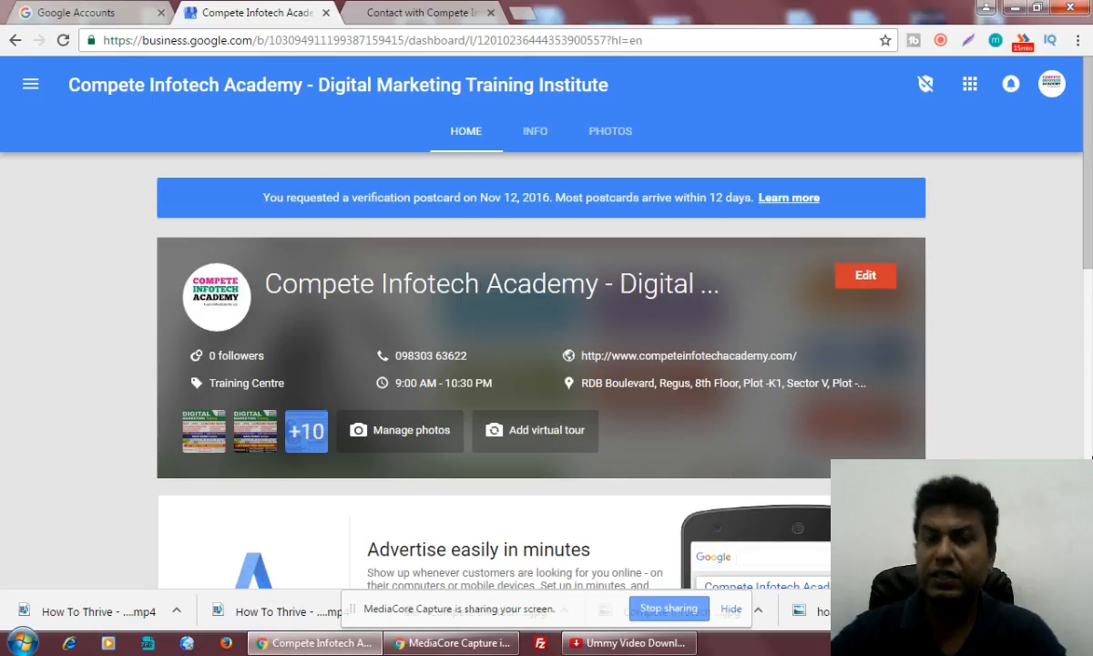
# - Open the listing's editable business details and scroll through its name, address, hours and contacts
pyautogui.click(865, 275)
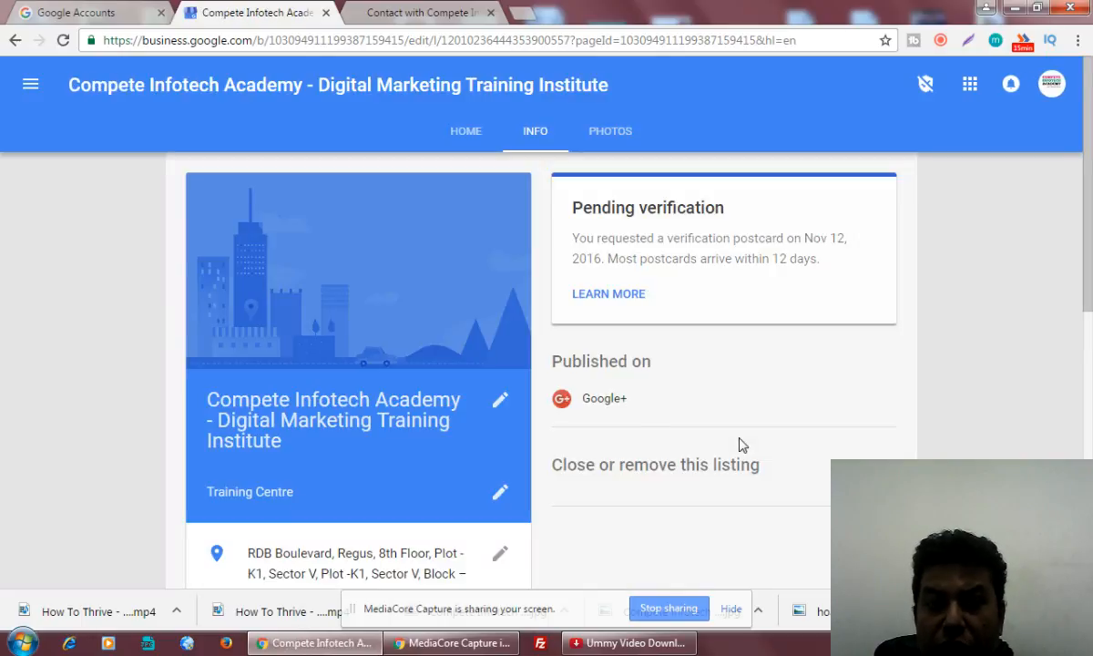
pyautogui.scroll(-5, 740, 445)
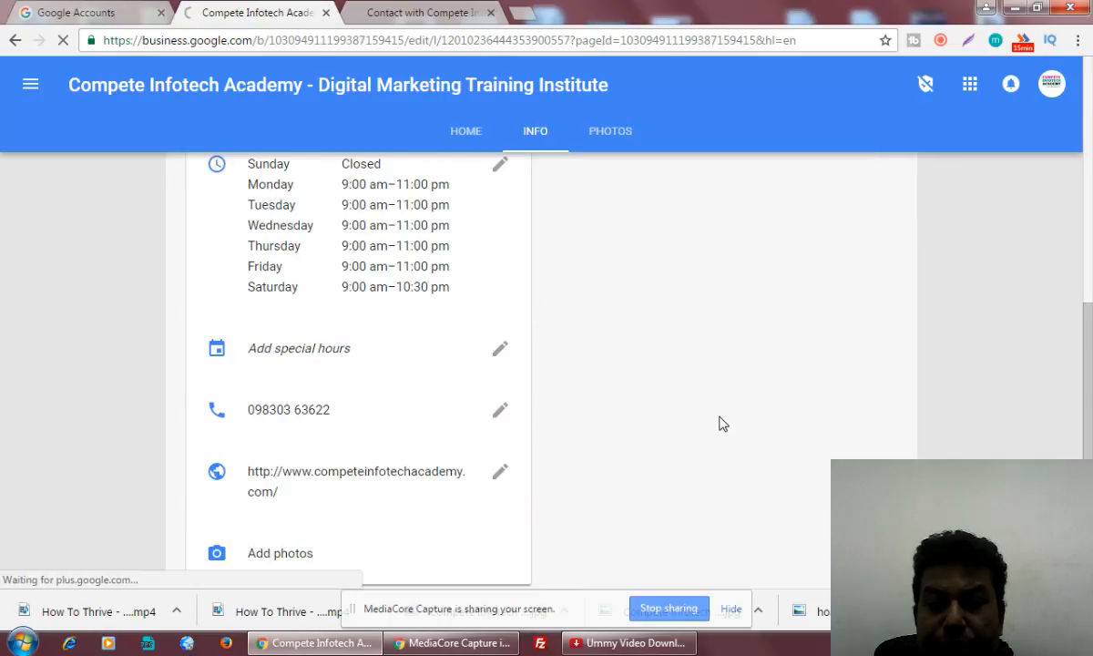
pyautogui.scroll(-1, 722, 423)
pyautogui.scroll(3, 722, 423)
pyautogui.scroll(3, 722, 424)
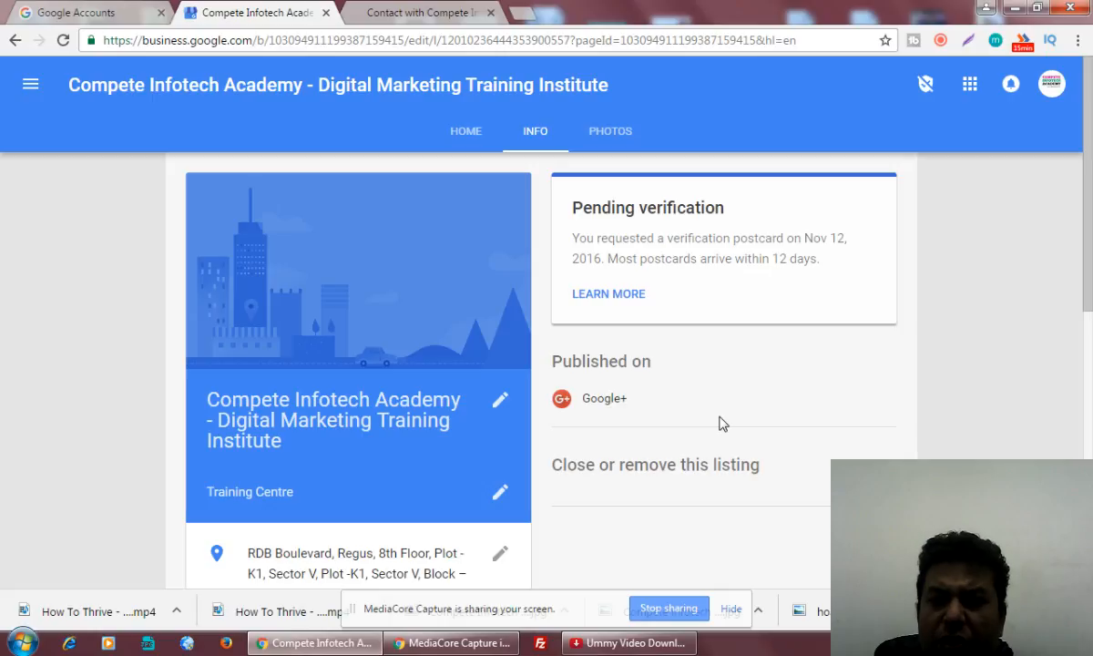
pyautogui.scroll(-5, 722, 423)
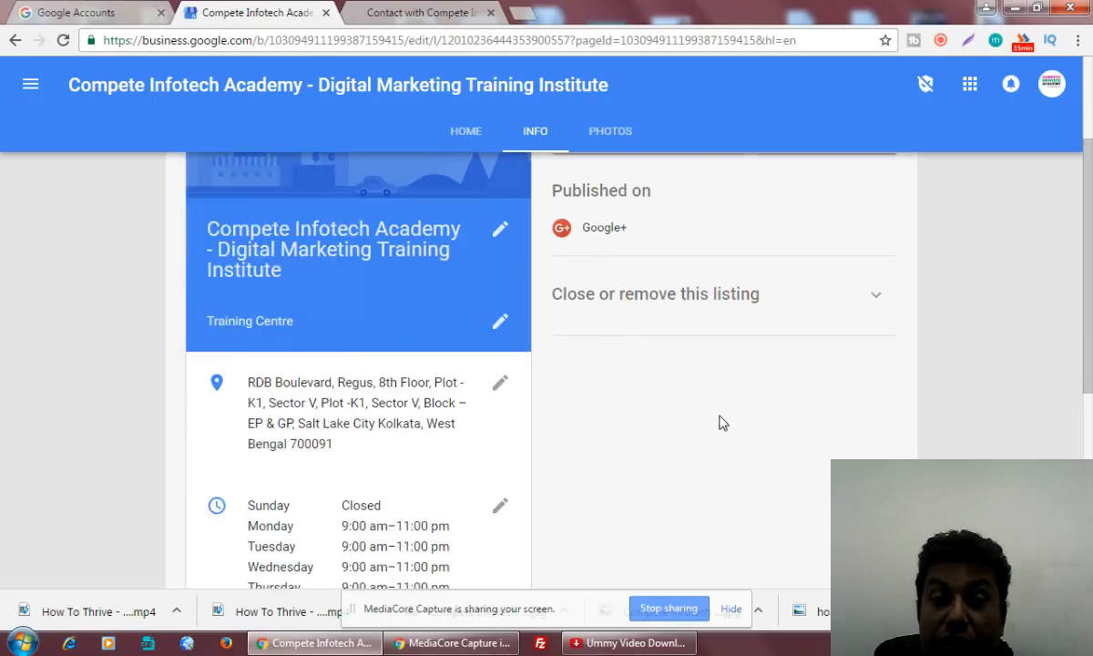
pyautogui.scroll(-1, 723, 422)
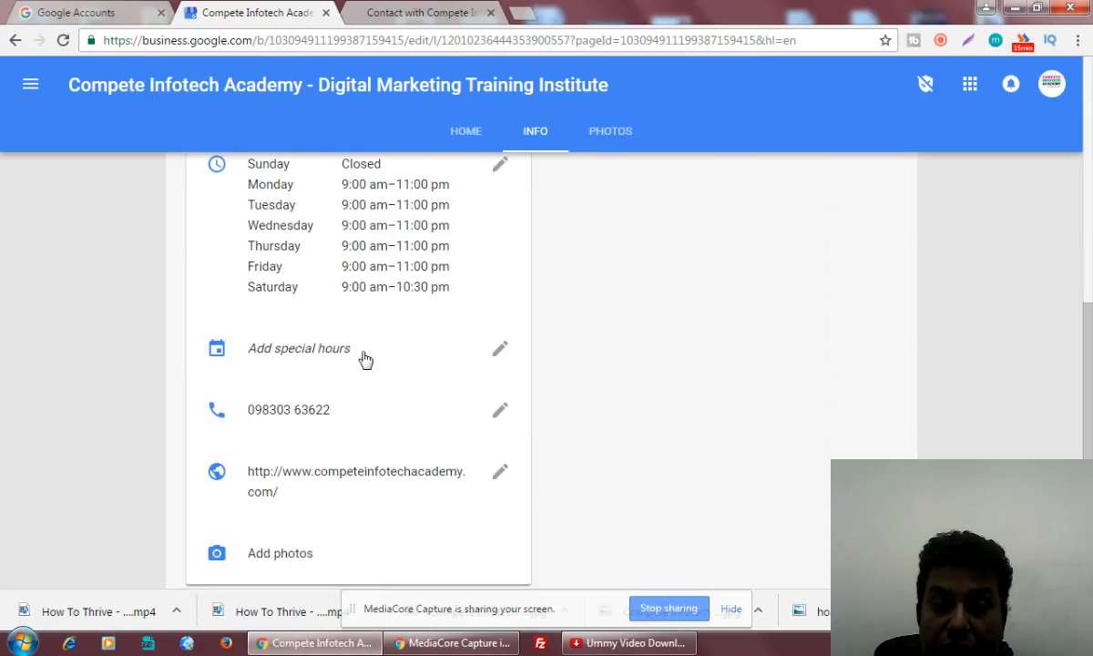
# - Open Add special hours, cancel without saving, and scroll back to the top of the Info page
pyautogui.click(463, 364)
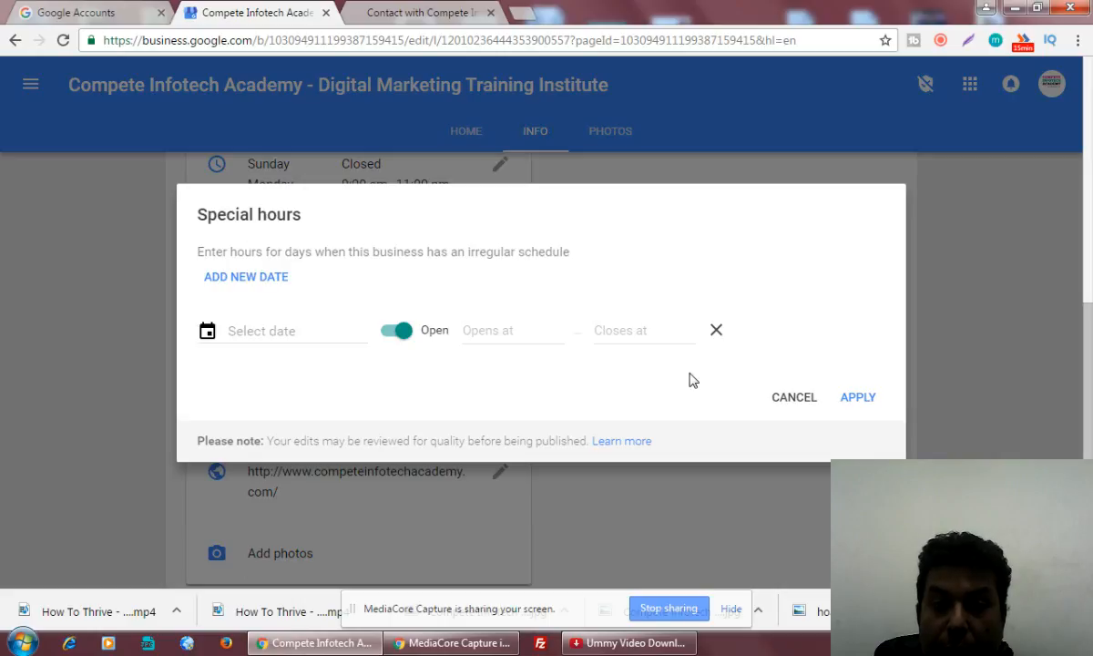
pyautogui.click(792, 398)
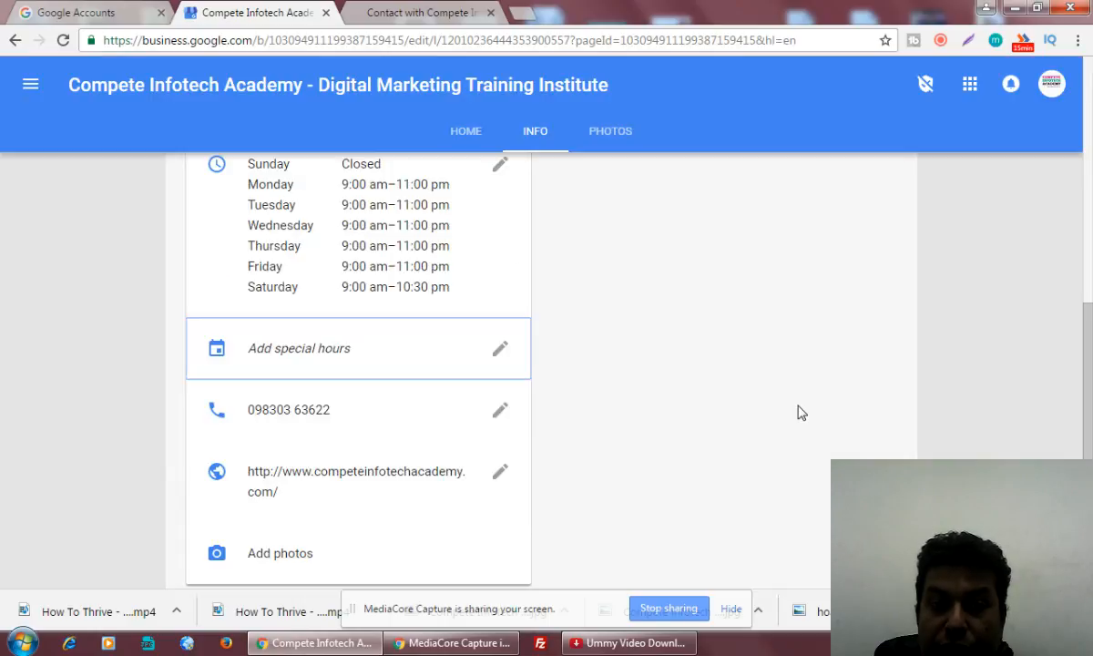
pyautogui.scroll(3, 797, 409)
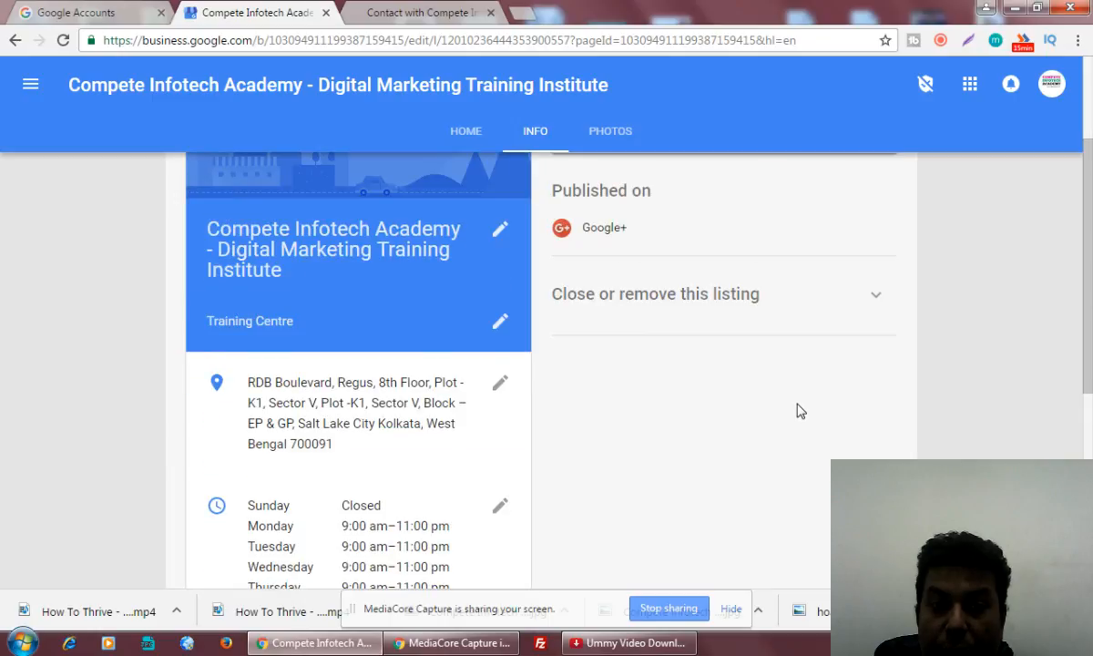
pyautogui.scroll(2, 798, 410)
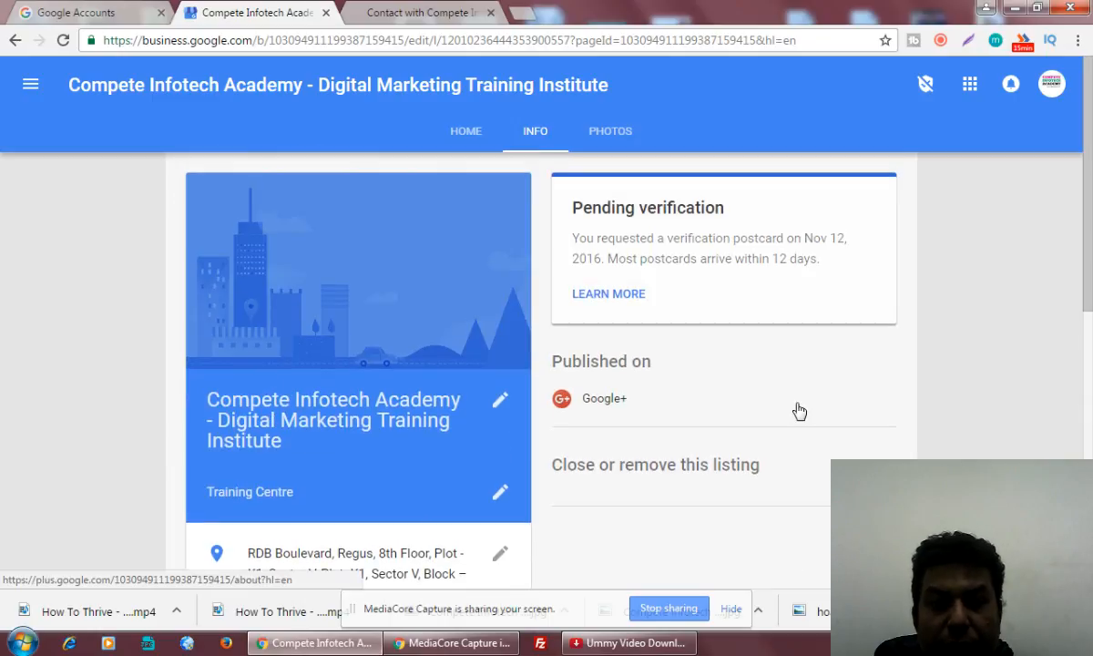
pyautogui.scroll(-6, 798, 412)
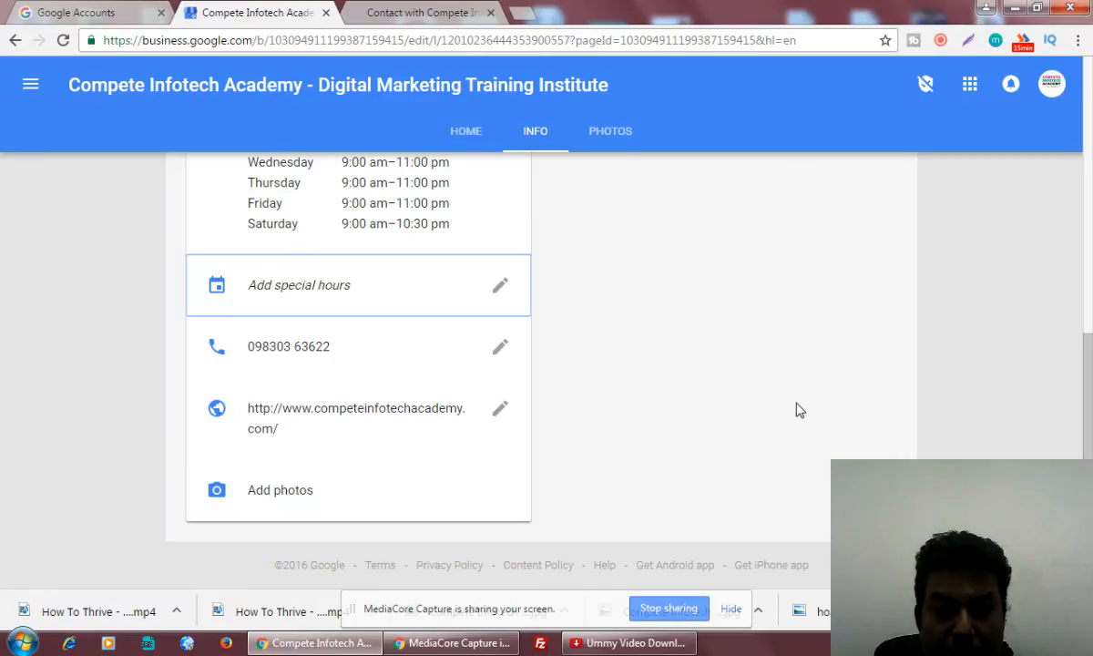
pyautogui.scroll(6, 797, 408)
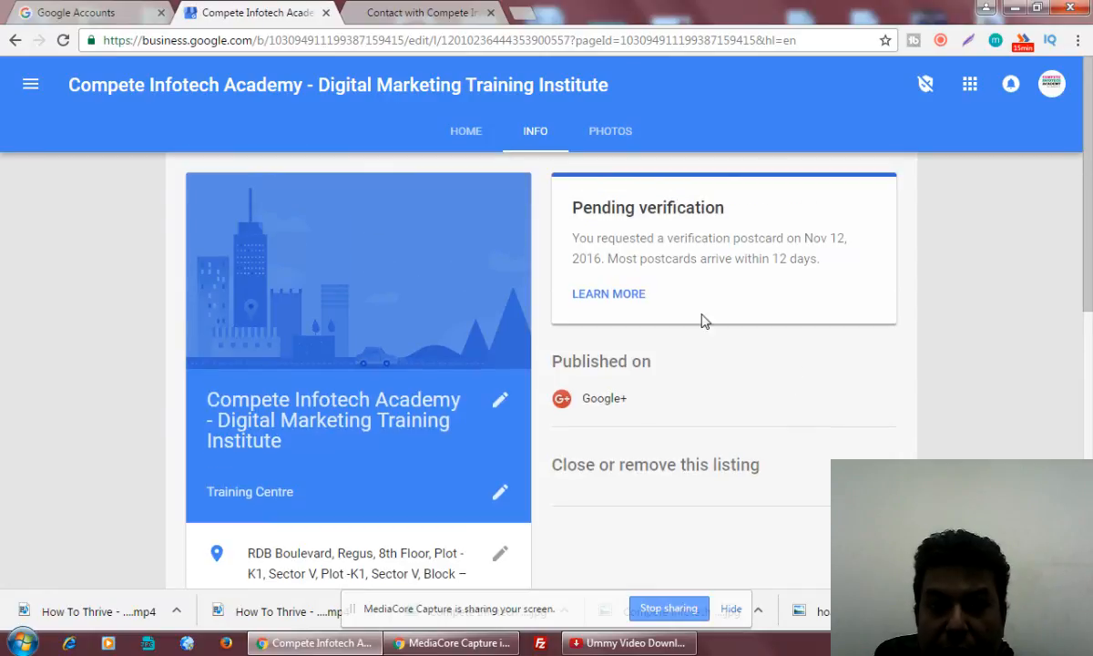
# - Go back to the Home dashboard, scroll through it, and bring up the MediaCore Capture recording controls
pyautogui.click(466, 139)
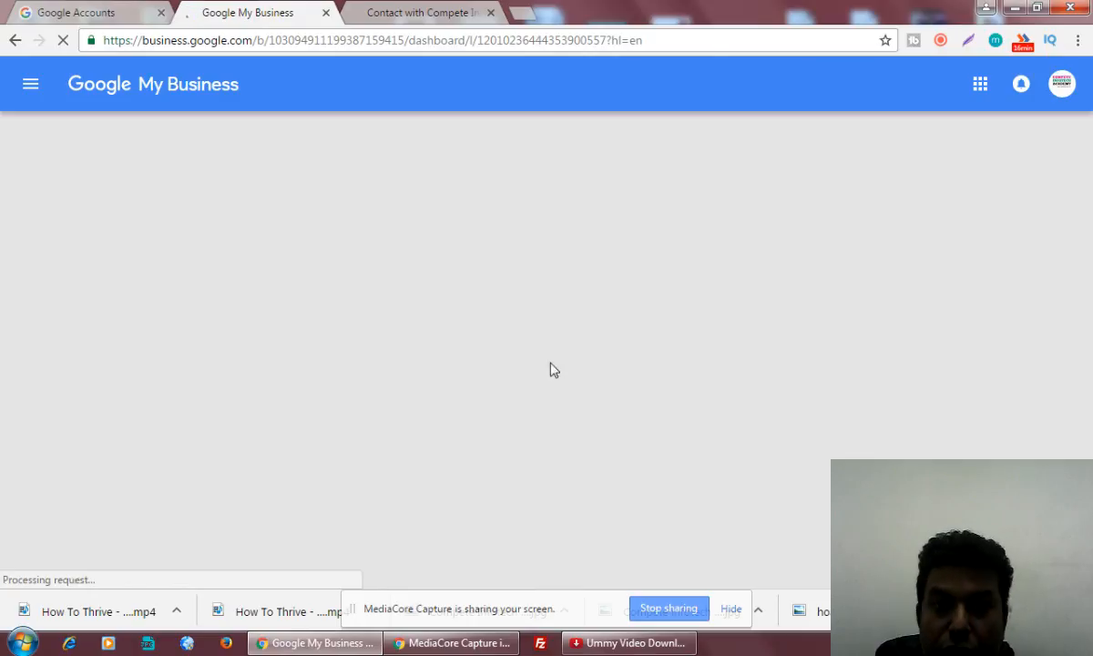
pyautogui.scroll(-5, 619, 368)
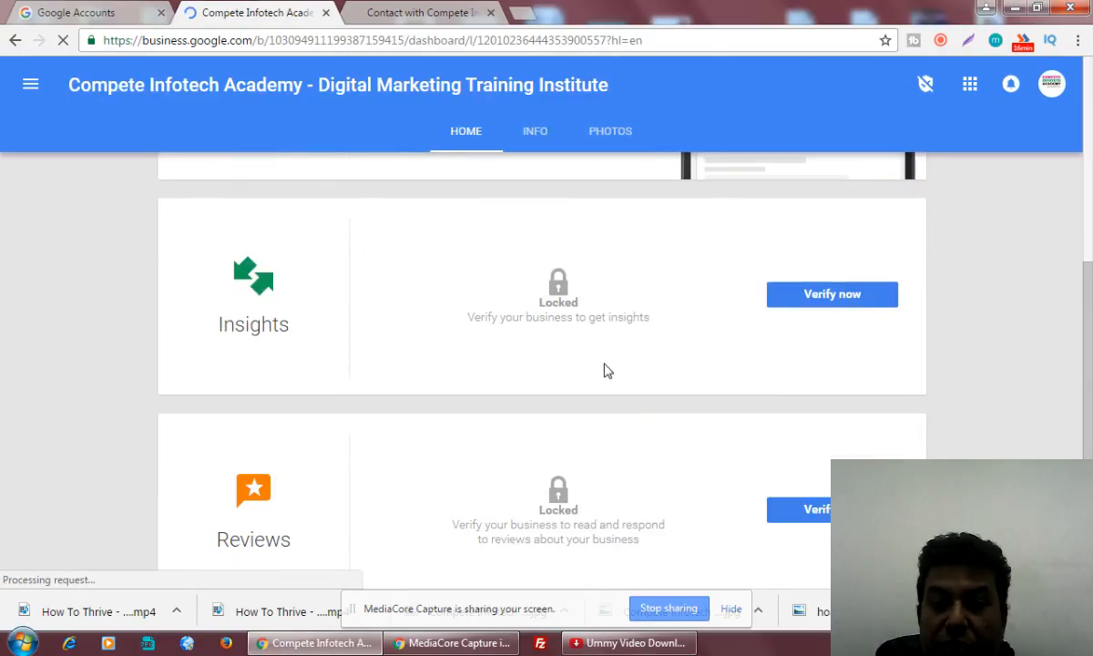
pyautogui.scroll(-3, 670, 358)
pyautogui.scroll(7, 668, 359)
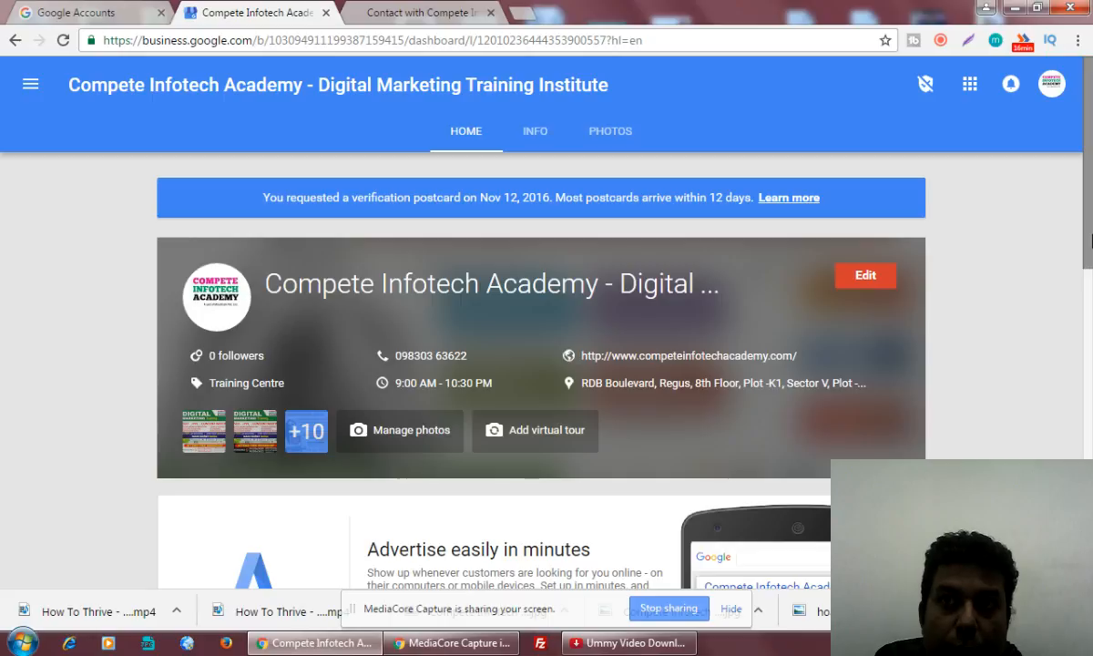
pyautogui.moveTo(1086, 233); pyautogui.dragTo(1002, 133)
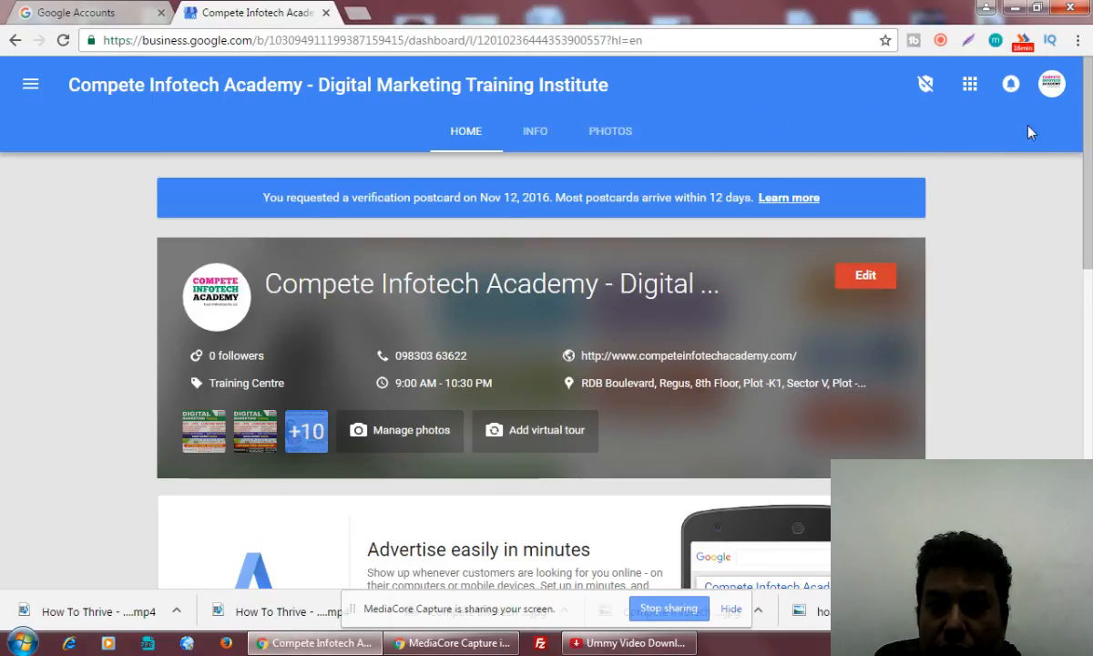
pyautogui.click(939, 43)
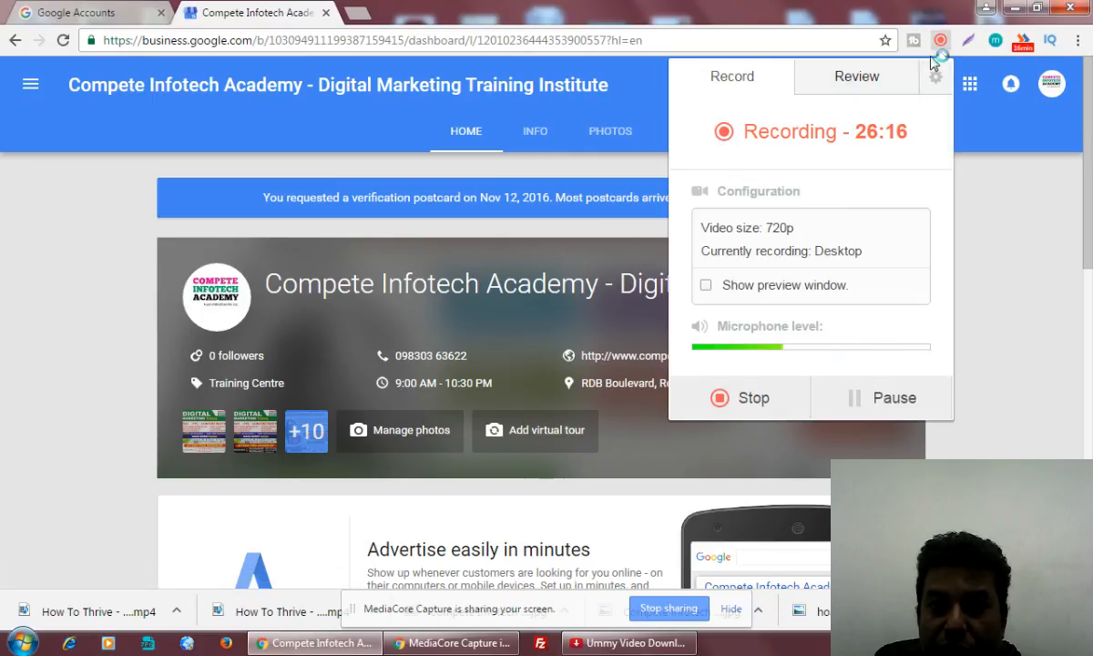